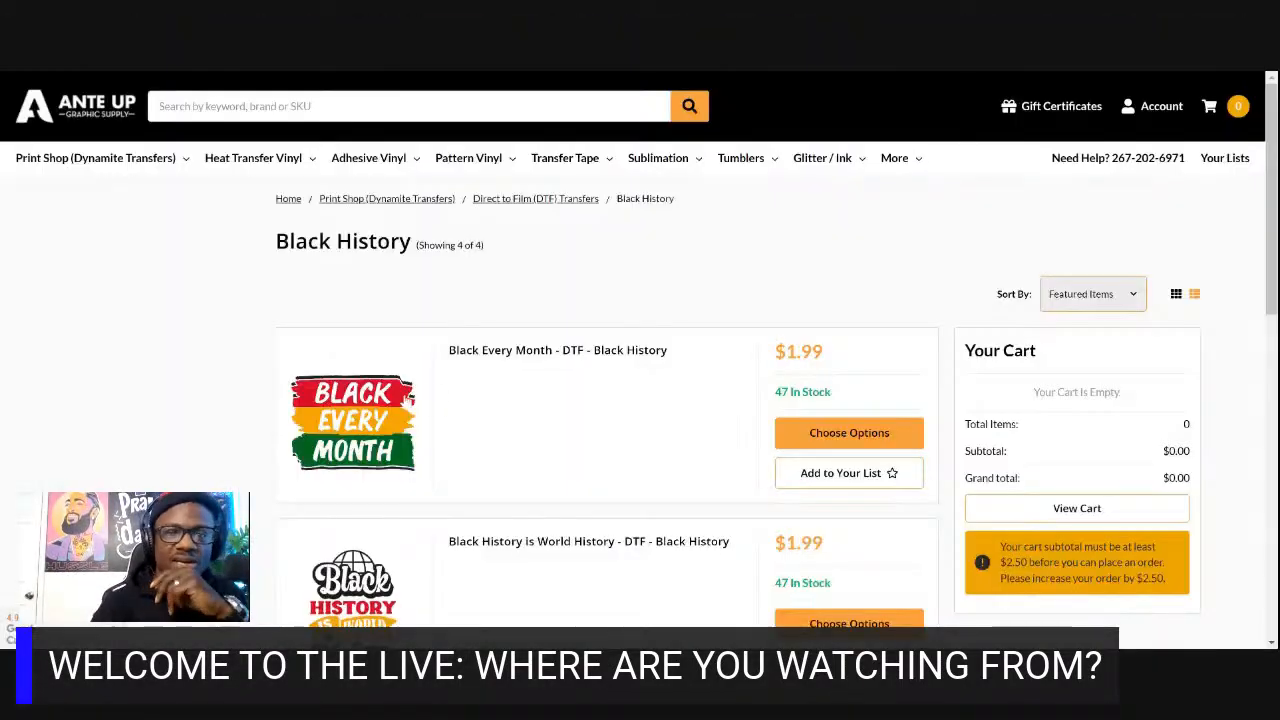
# Open the Custom Gang Sheets product from the Custom DTF Transfers category and view its size options
pyautogui.moveTo(155, 170)
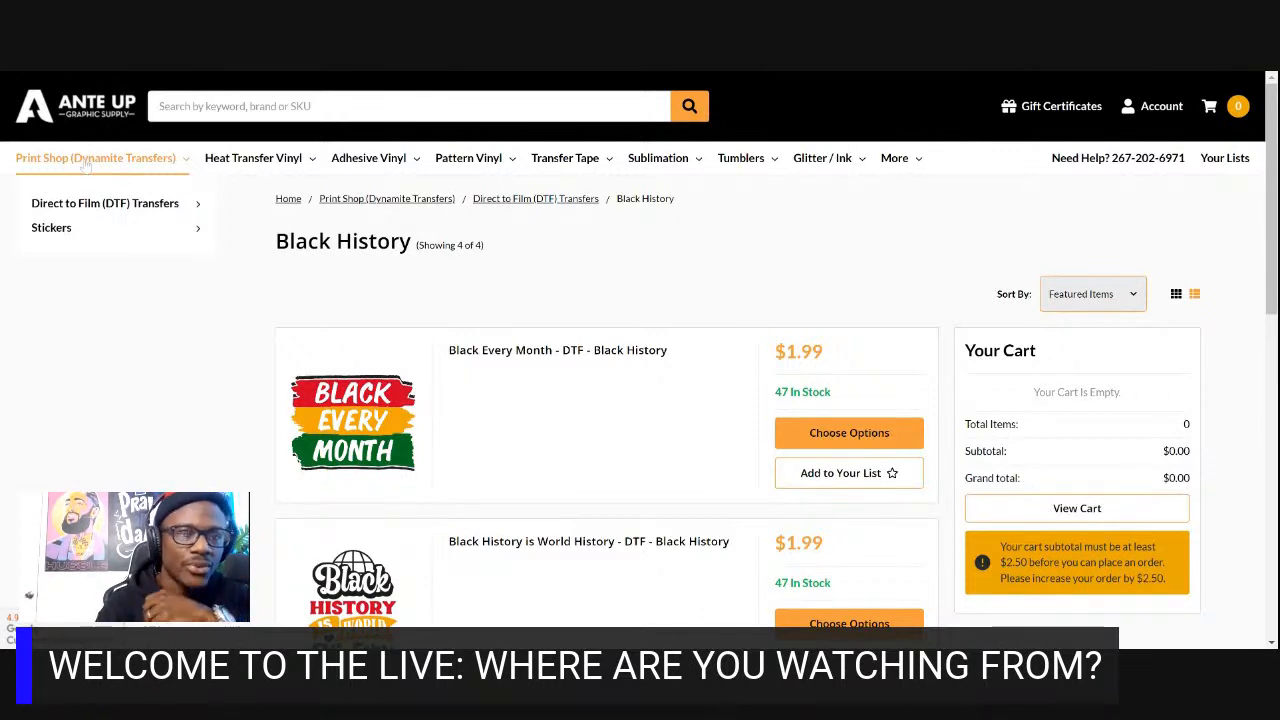
pyautogui.moveTo(112, 203)
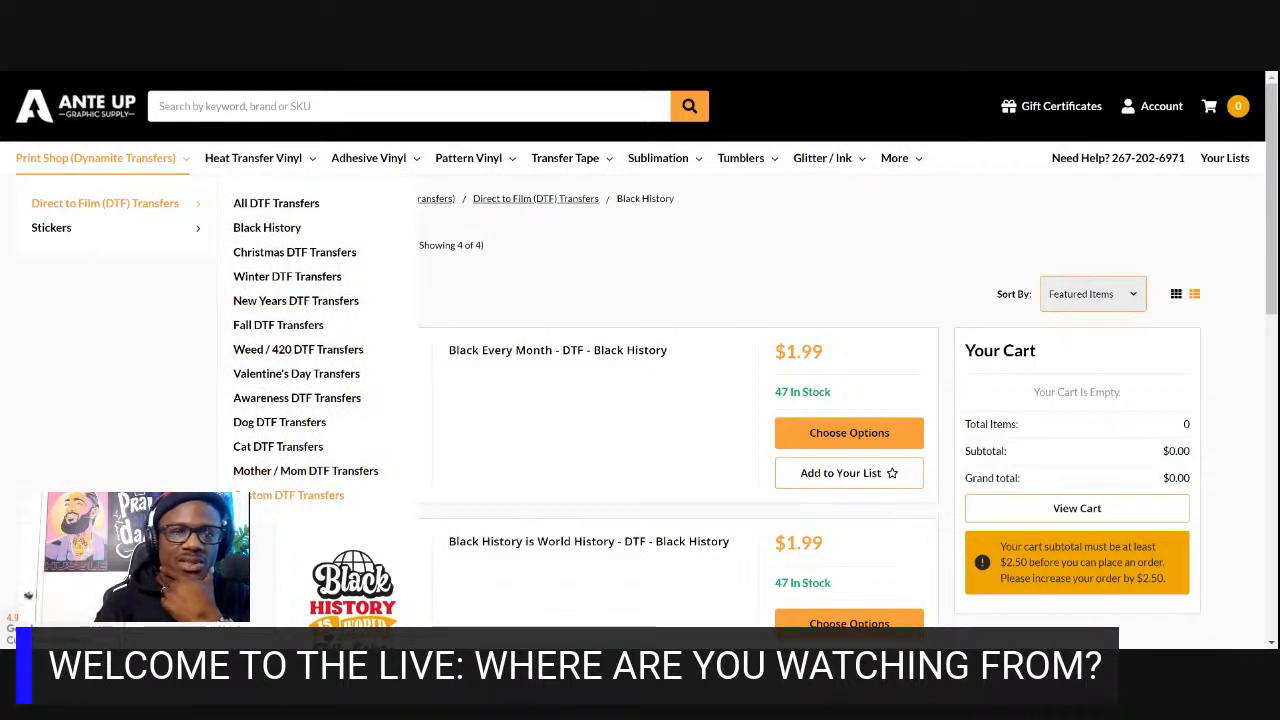
pyautogui.click(300, 495)
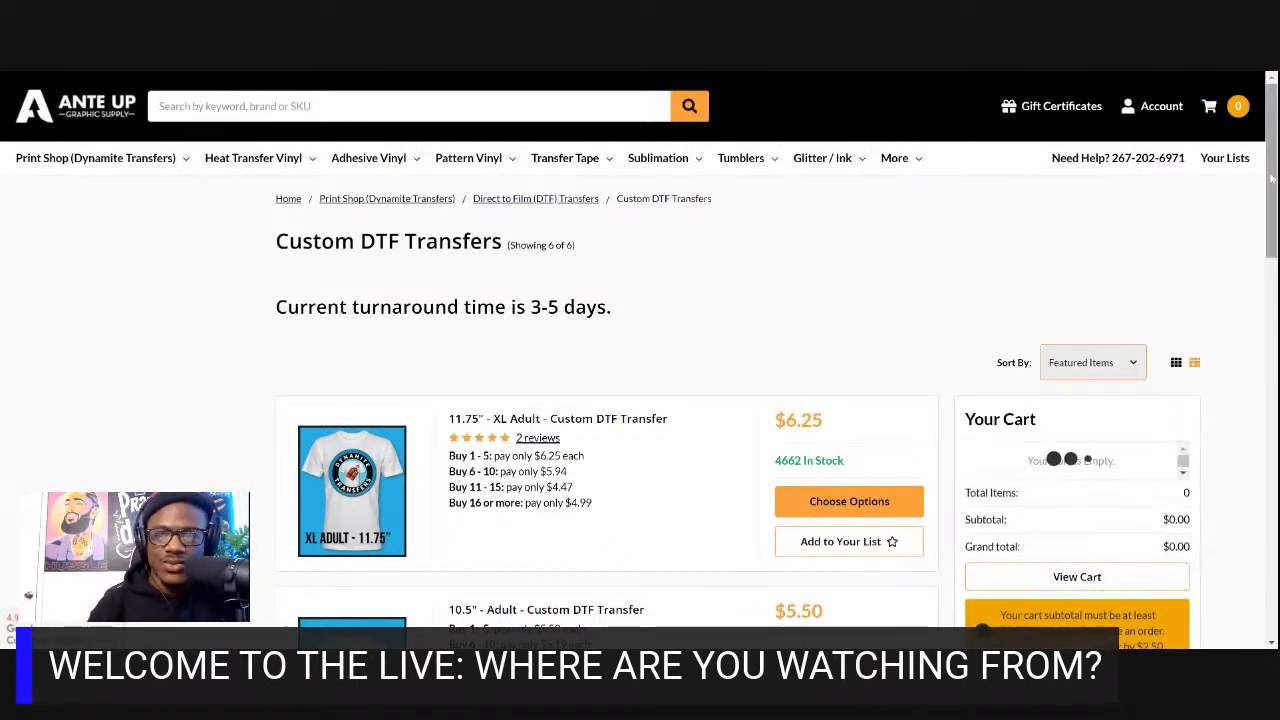
pyautogui.moveTo(1267, 175); pyautogui.dragTo(1268, 557)
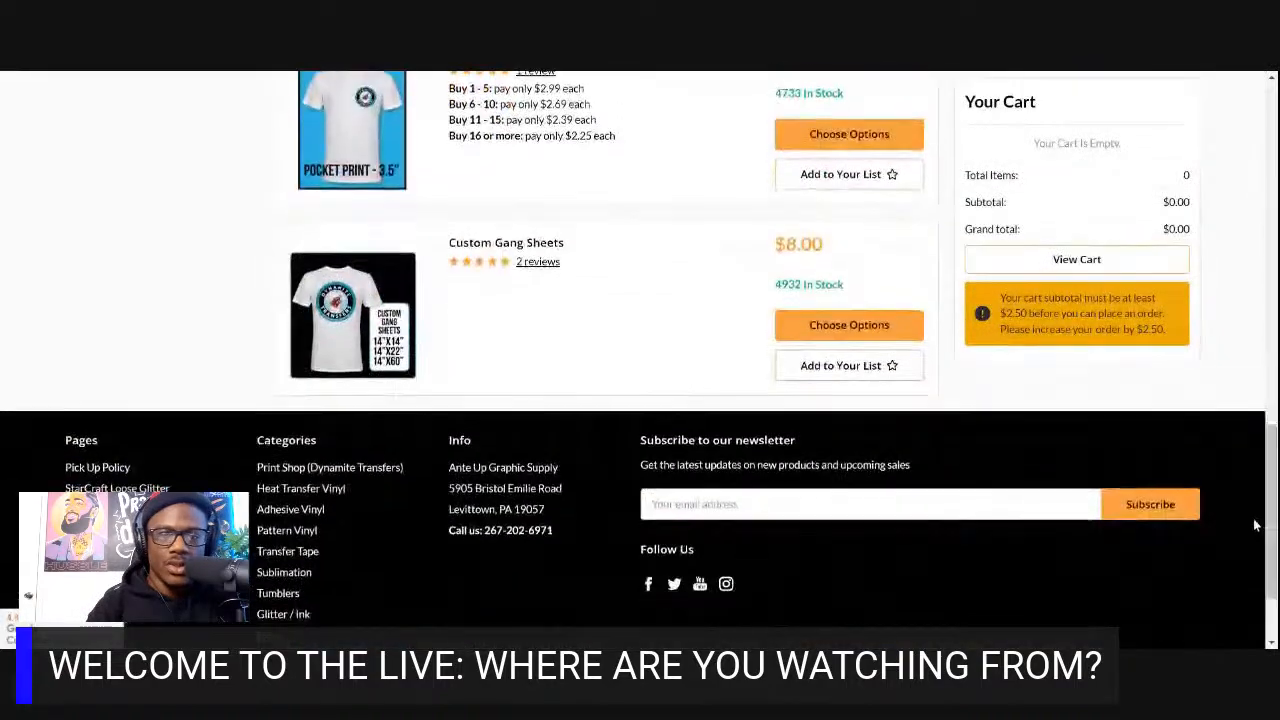
pyautogui.click(476, 246)
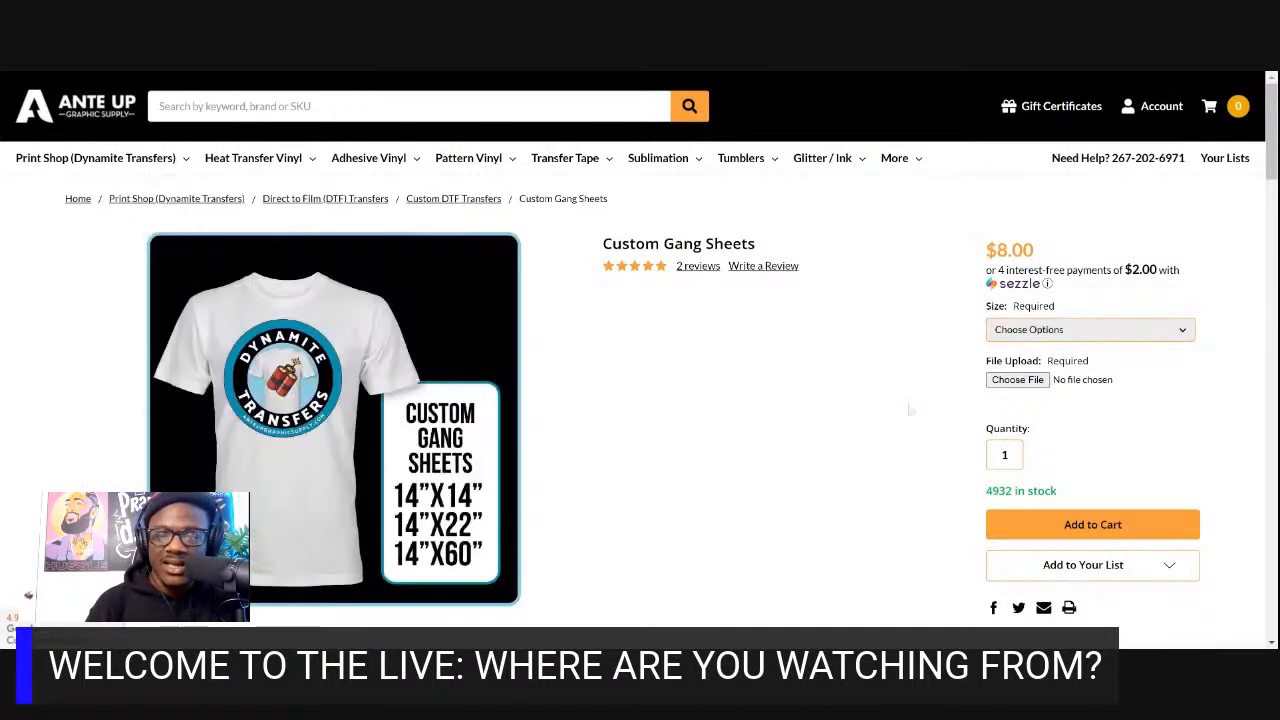
pyautogui.click(1106, 335)
pyautogui.click(1018, 395)
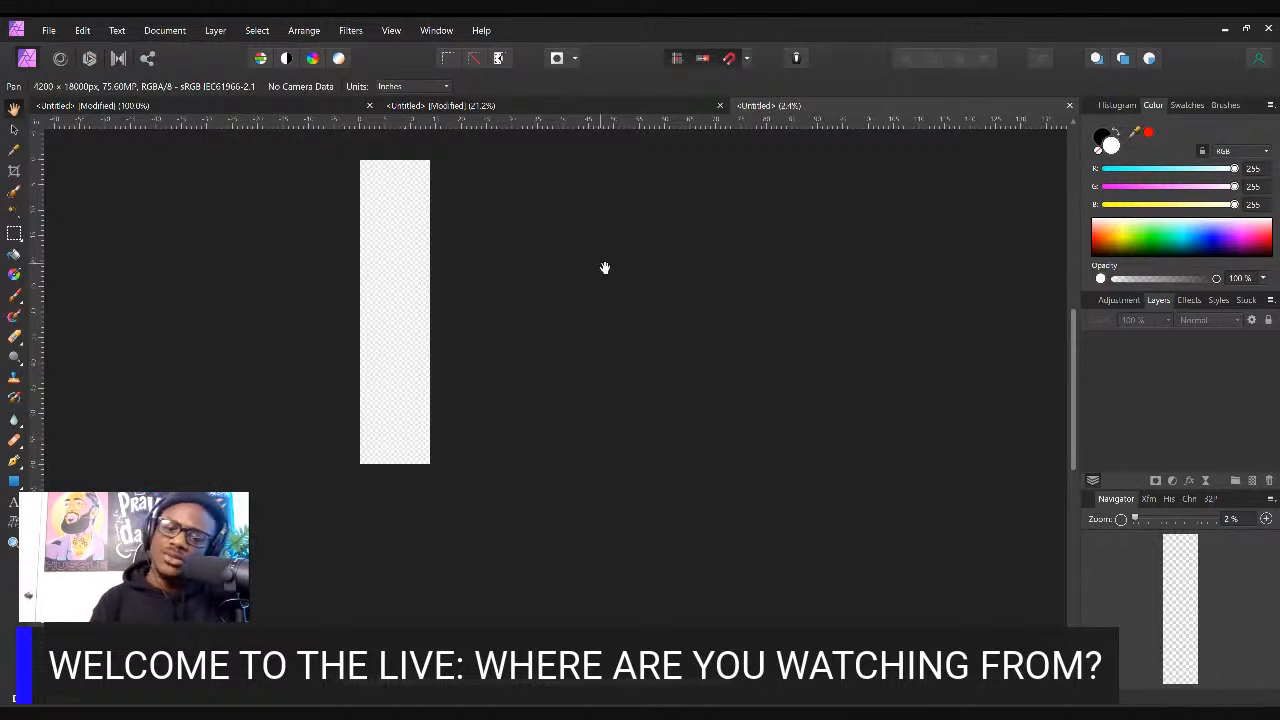
pyautogui.click(50, 33)
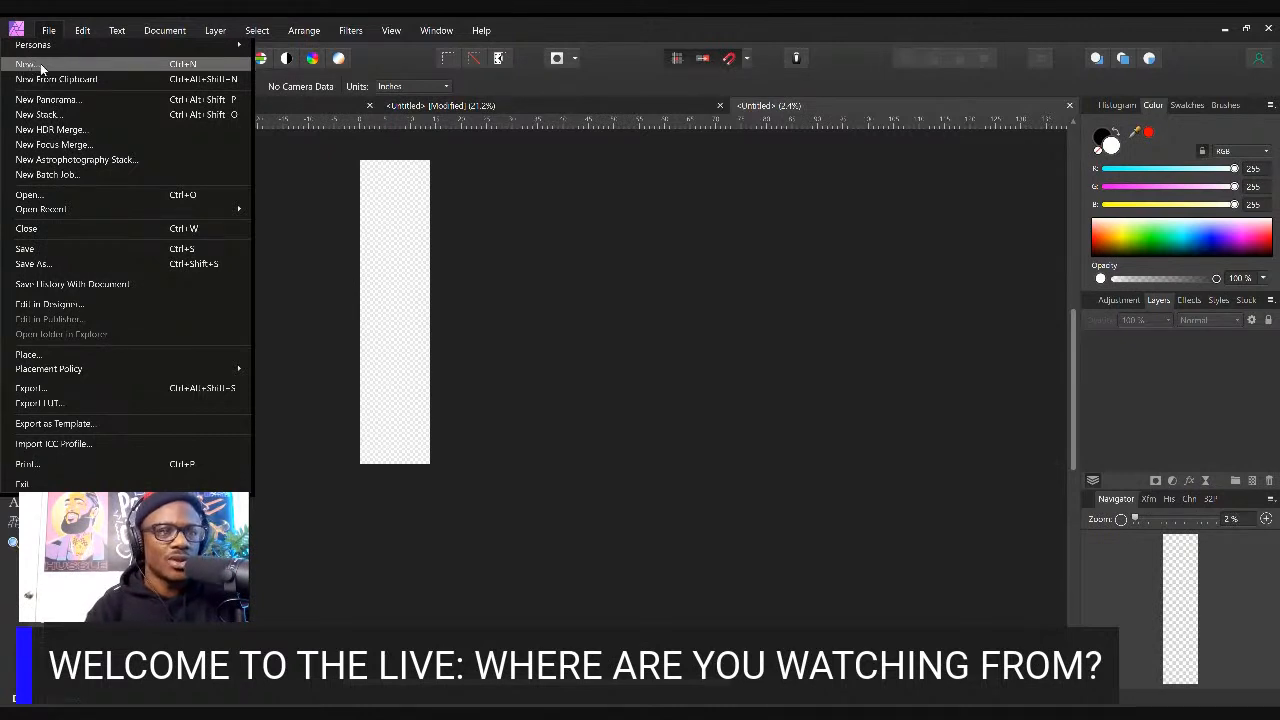
pyautogui.click(40, 67)
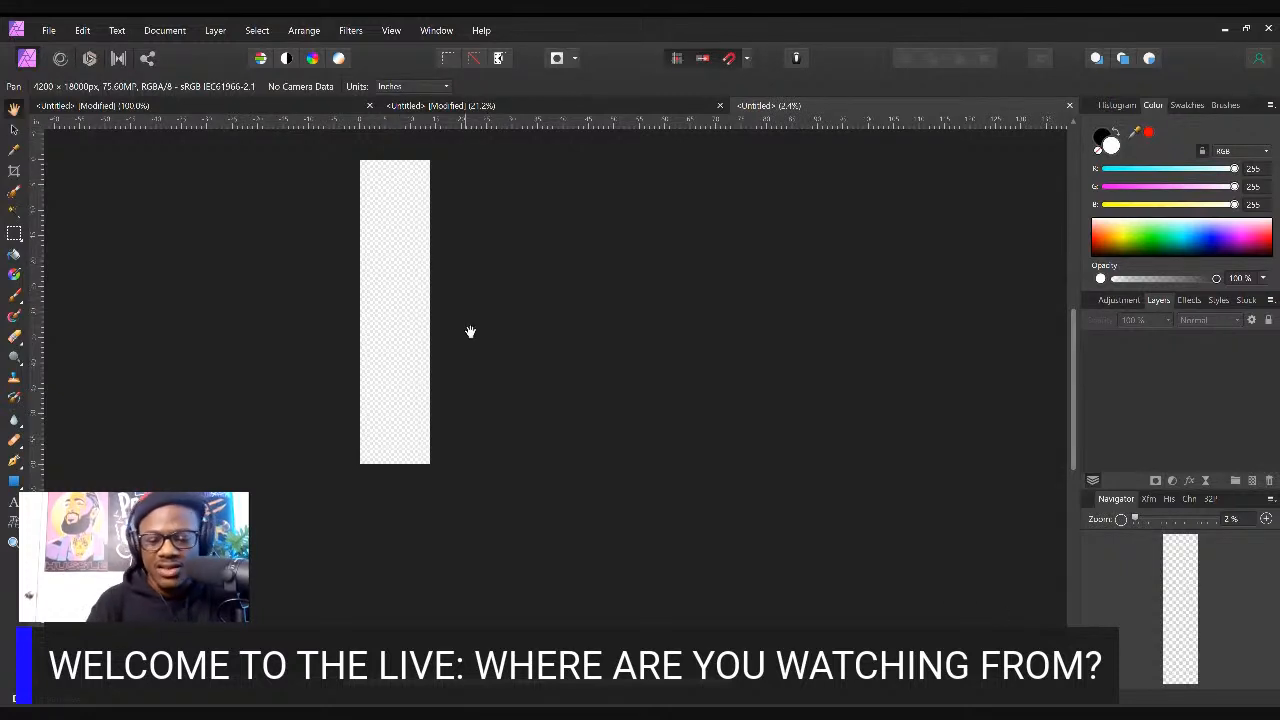
pyautogui.hotkey('ctrl', '0')
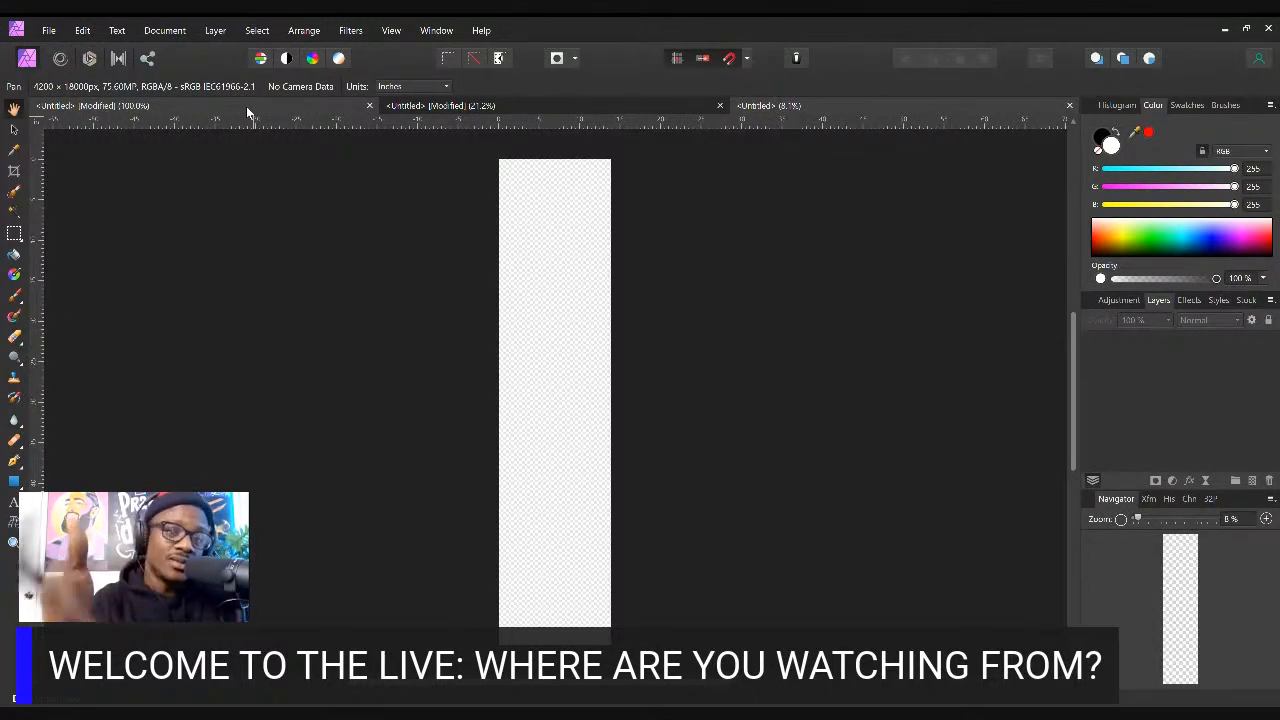
# Place "1 Baby it's cold outside" from the WINTER TRANSFERS (1) folder under DTF TRANSFERS DESIGNS, Online Designs, near the upper end of the blank sheet
pyautogui.click(48, 30)
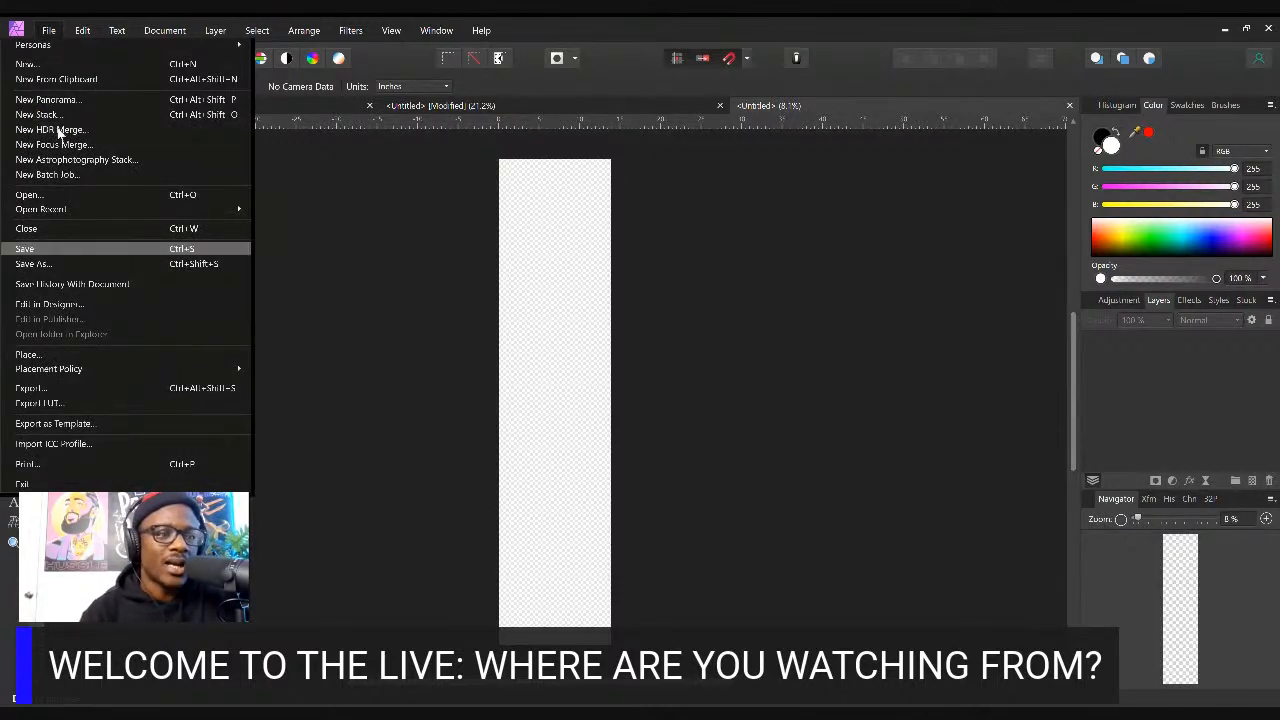
pyautogui.click(33, 356)
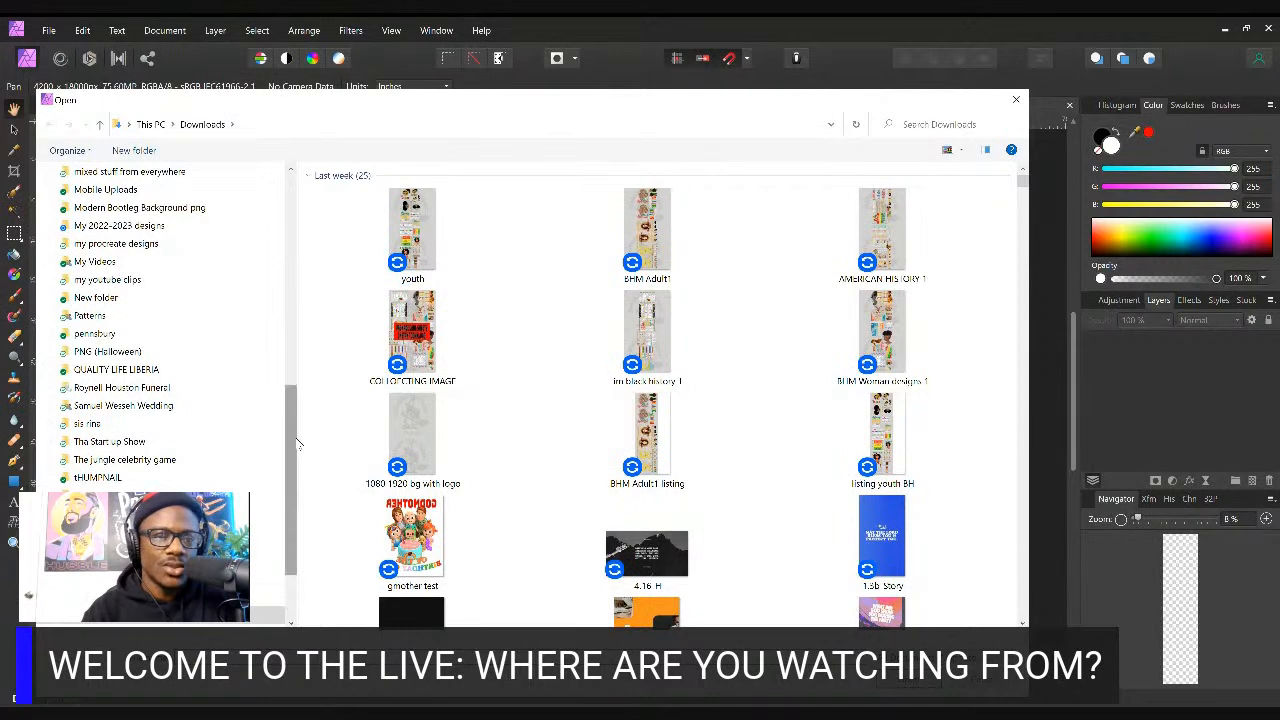
pyautogui.moveTo(293, 441); pyautogui.dragTo(317, 345)
pyautogui.click(110, 280)
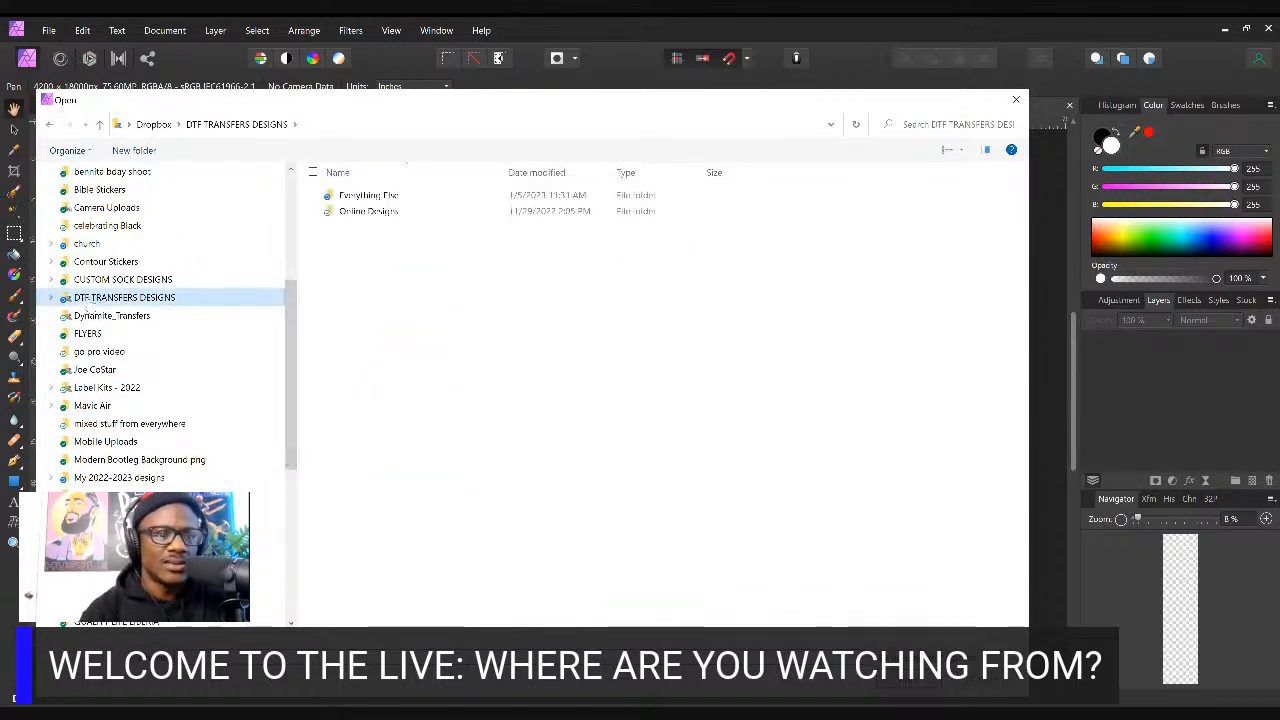
pyautogui.doubleClick(372, 212)
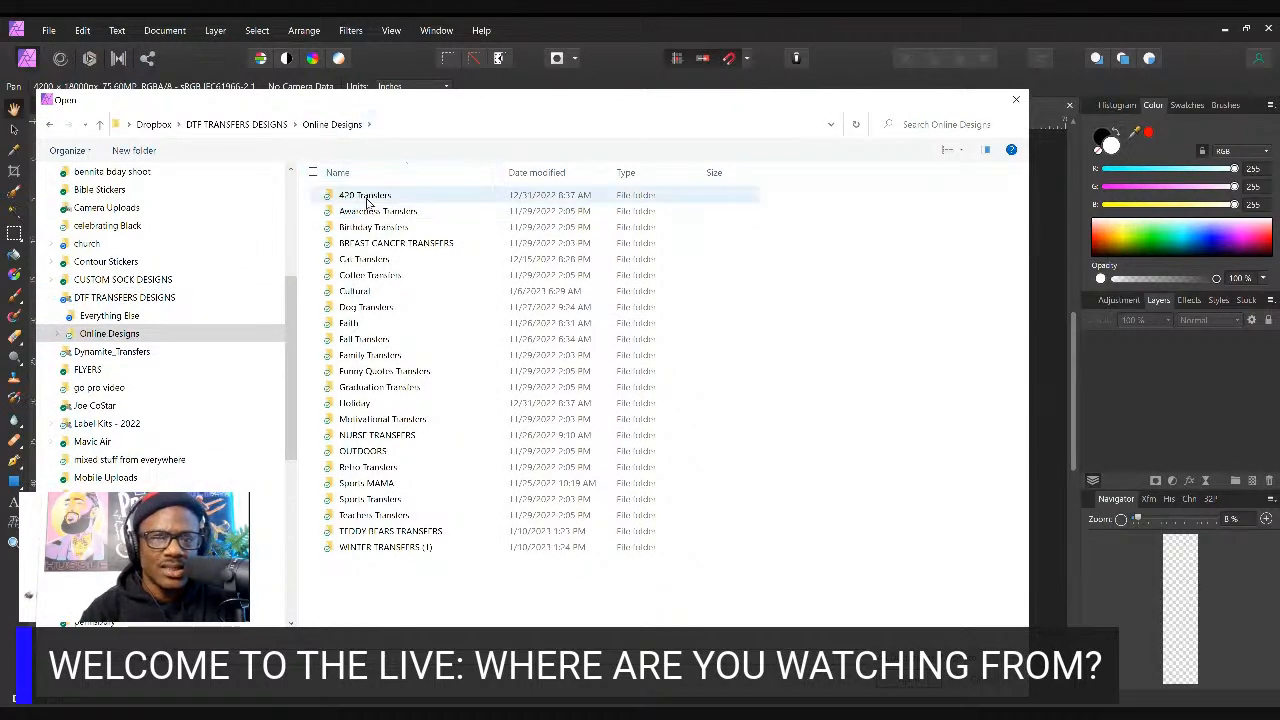
pyautogui.doubleClick(391, 549)
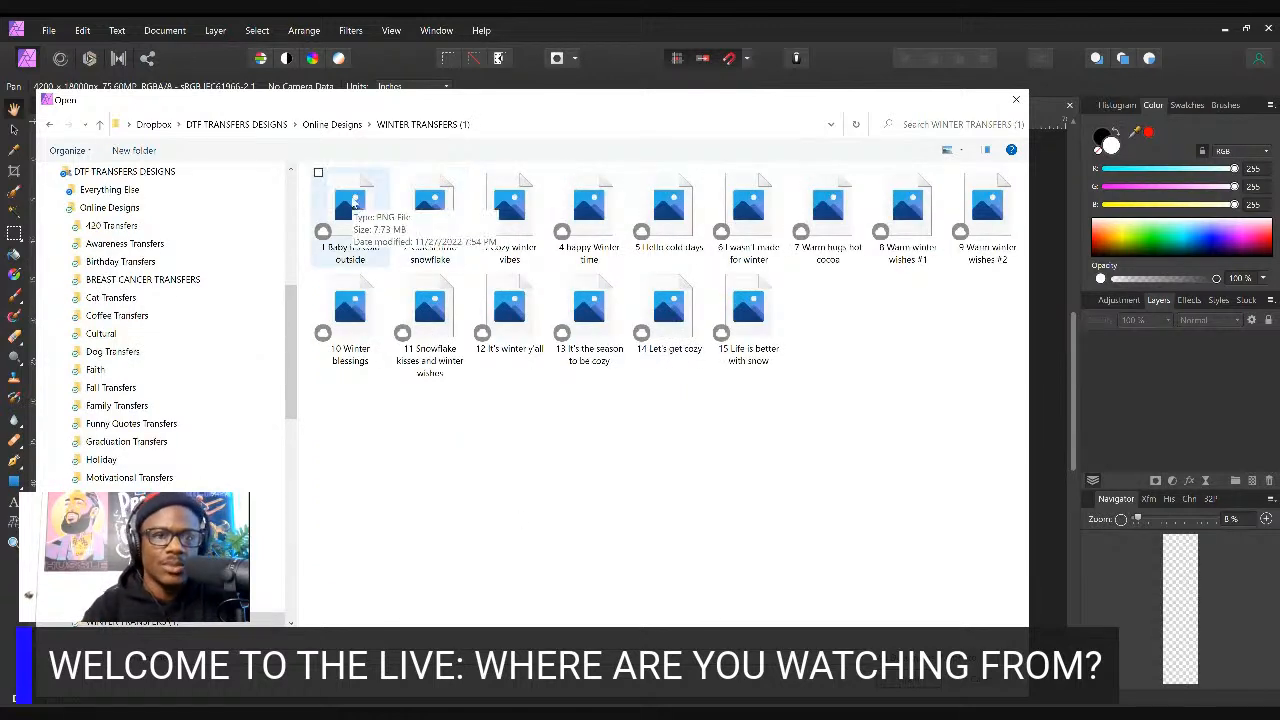
pyautogui.doubleClick(352, 203)
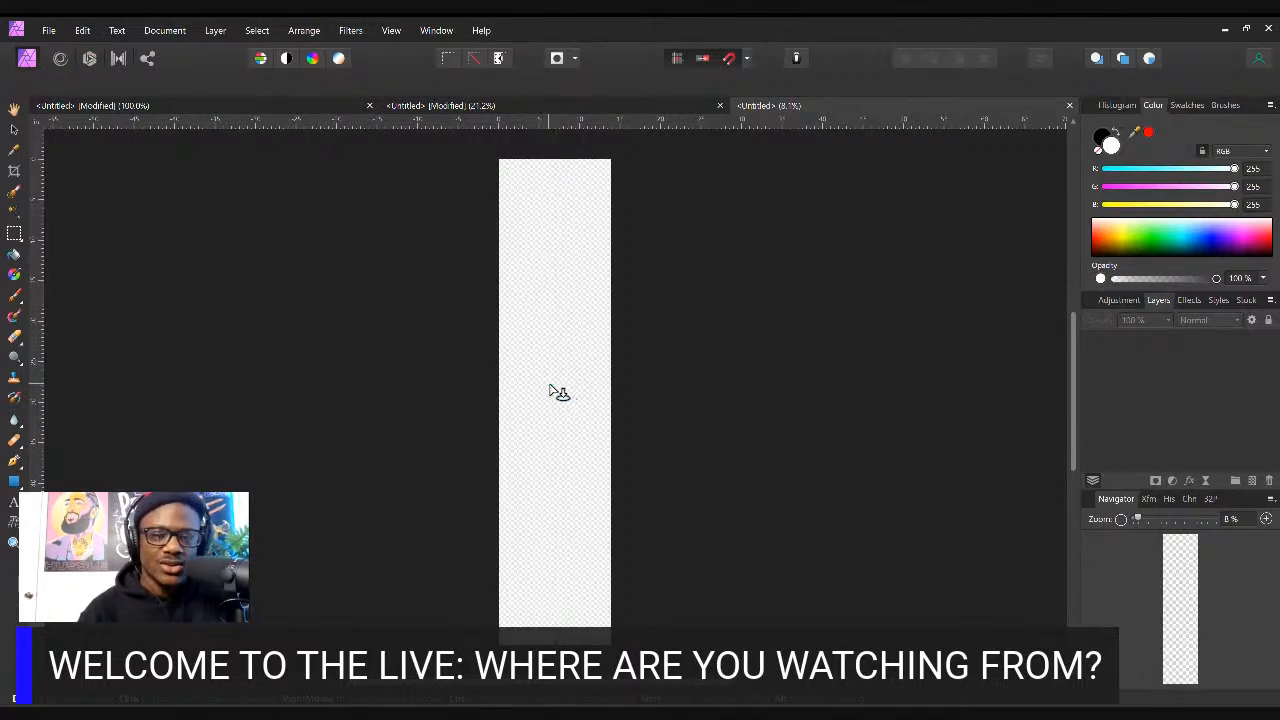
pyautogui.click(528, 197)
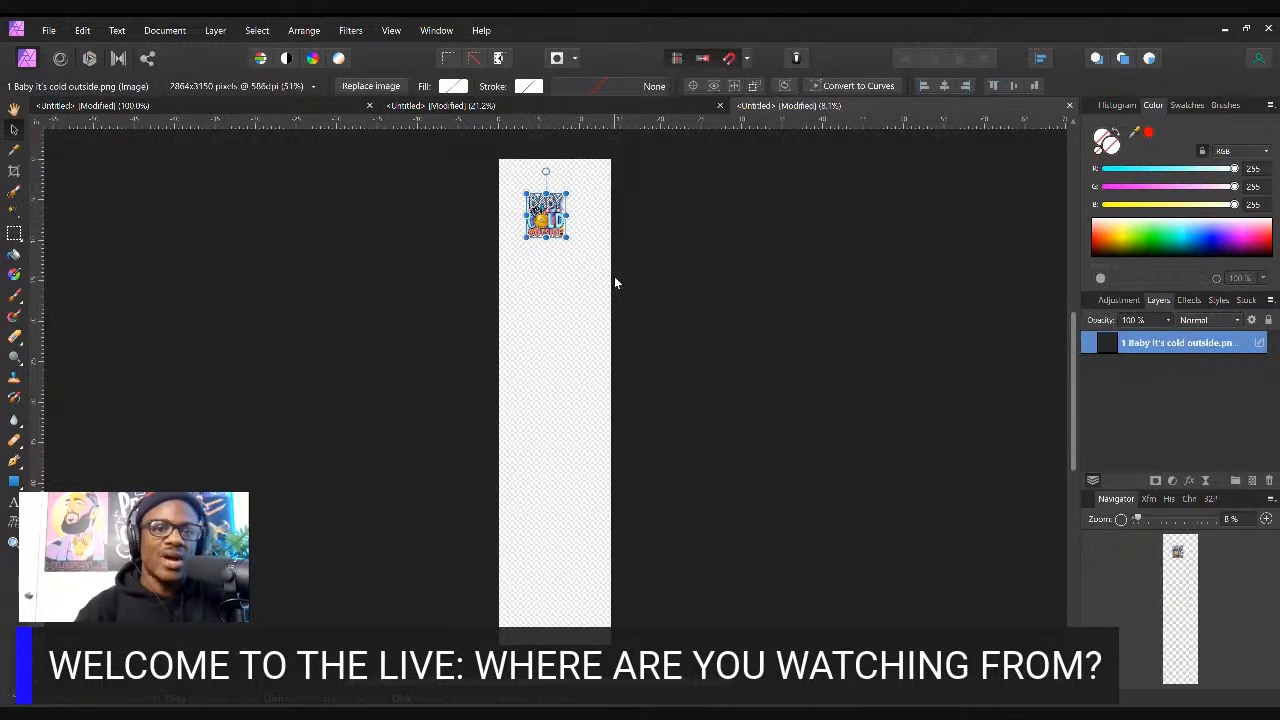
# Enlarge the placed design proportionally to about 9.6 by 10.5 in
pyautogui.moveTo(568, 234); pyautogui.dragTo(602, 276)
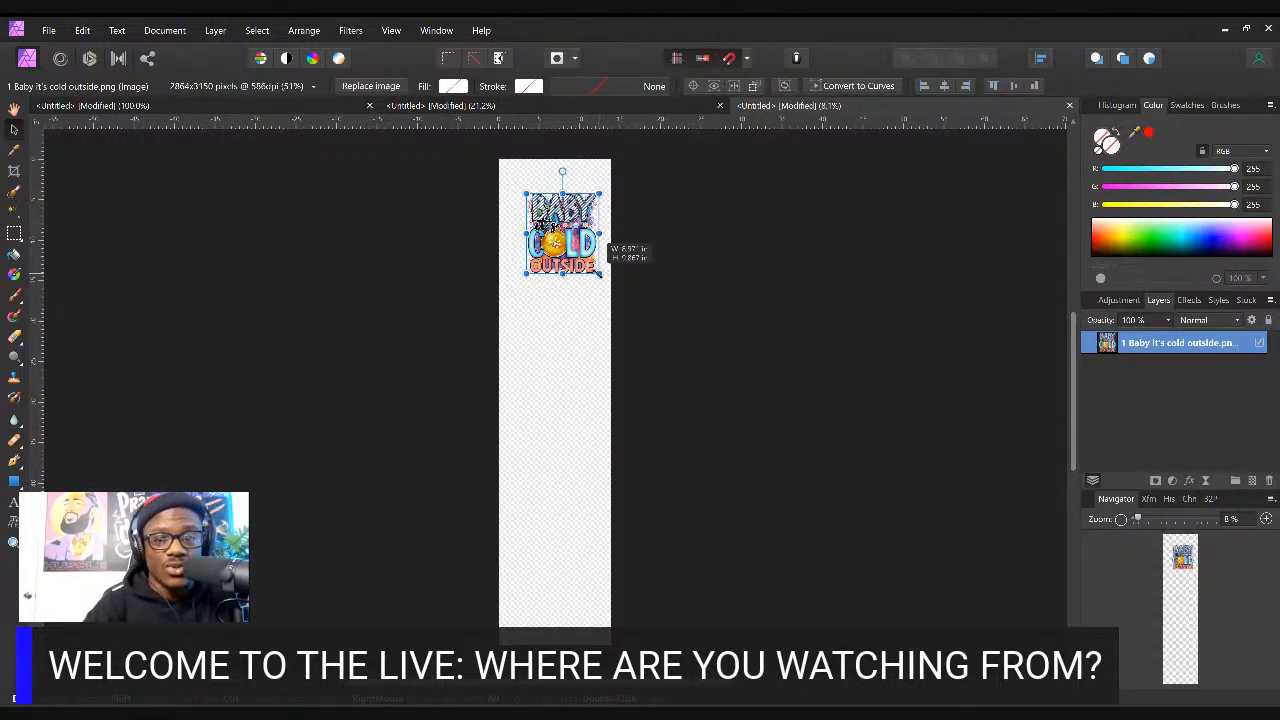
pyautogui.moveTo(599, 274); pyautogui.dragTo(598, 274)
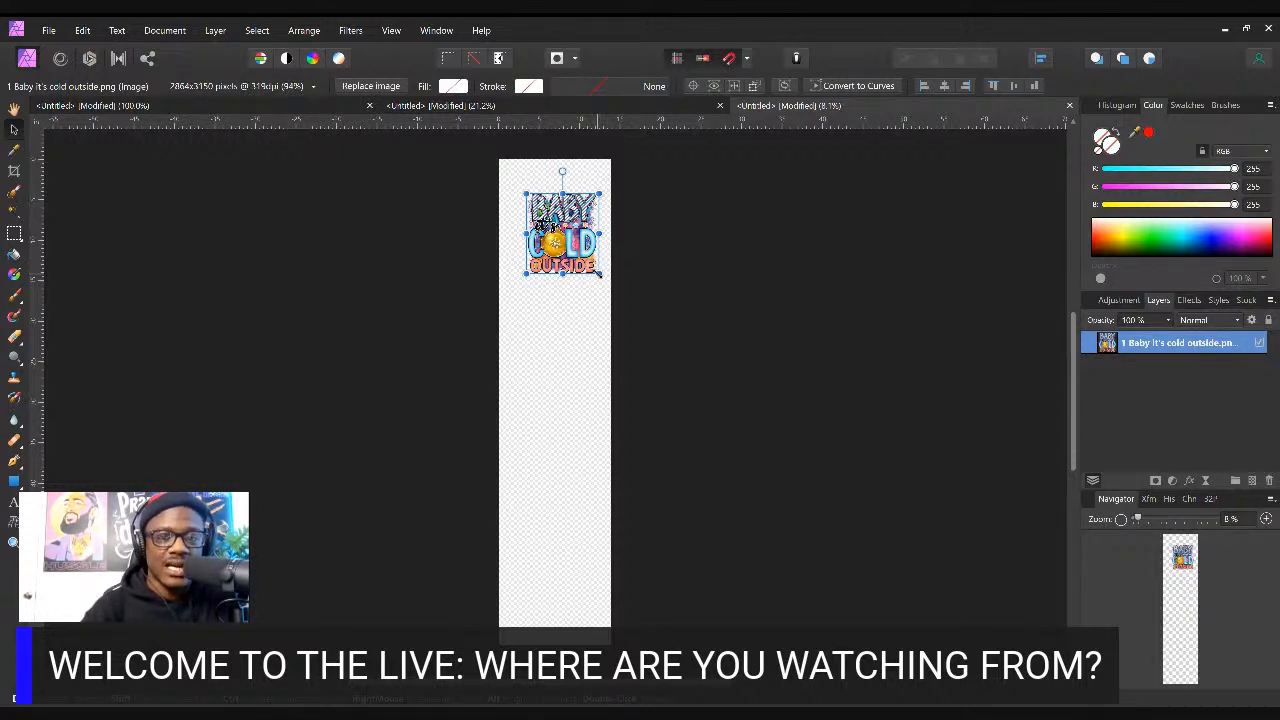
pyautogui.moveTo(600, 273); pyautogui.dragTo(612, 288)
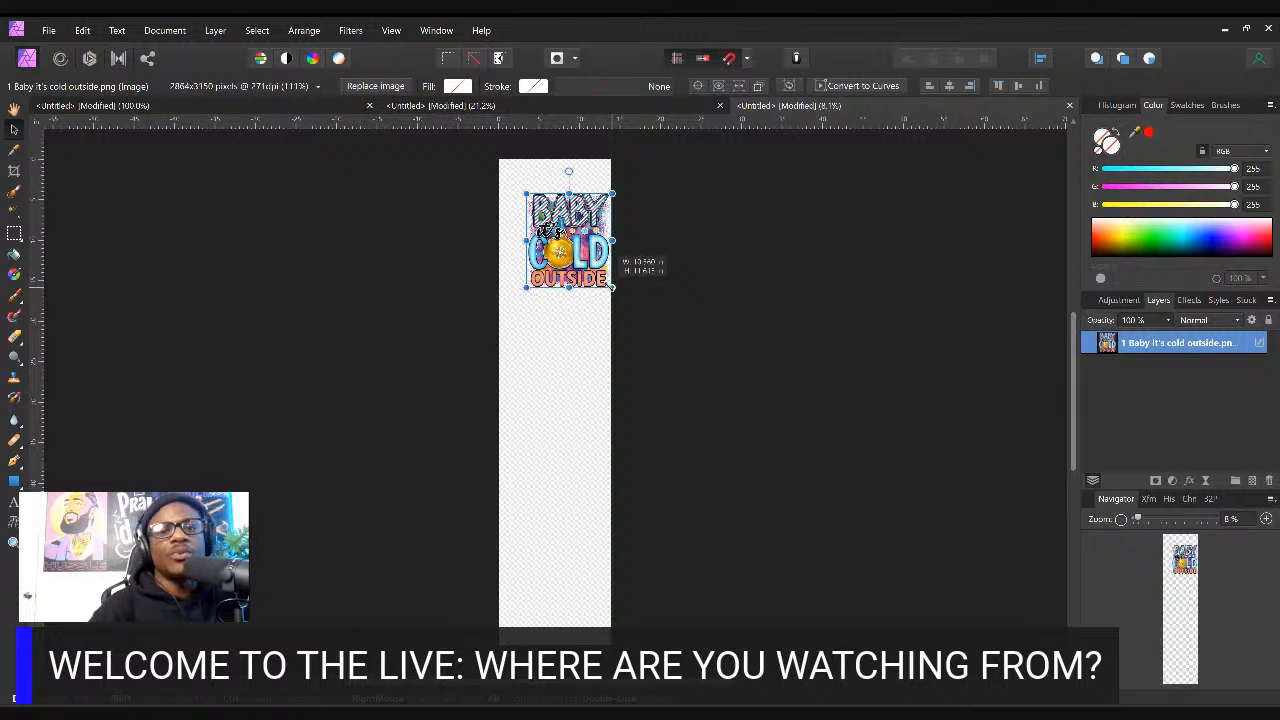
pyautogui.moveTo(612, 288); pyautogui.dragTo(612, 288)
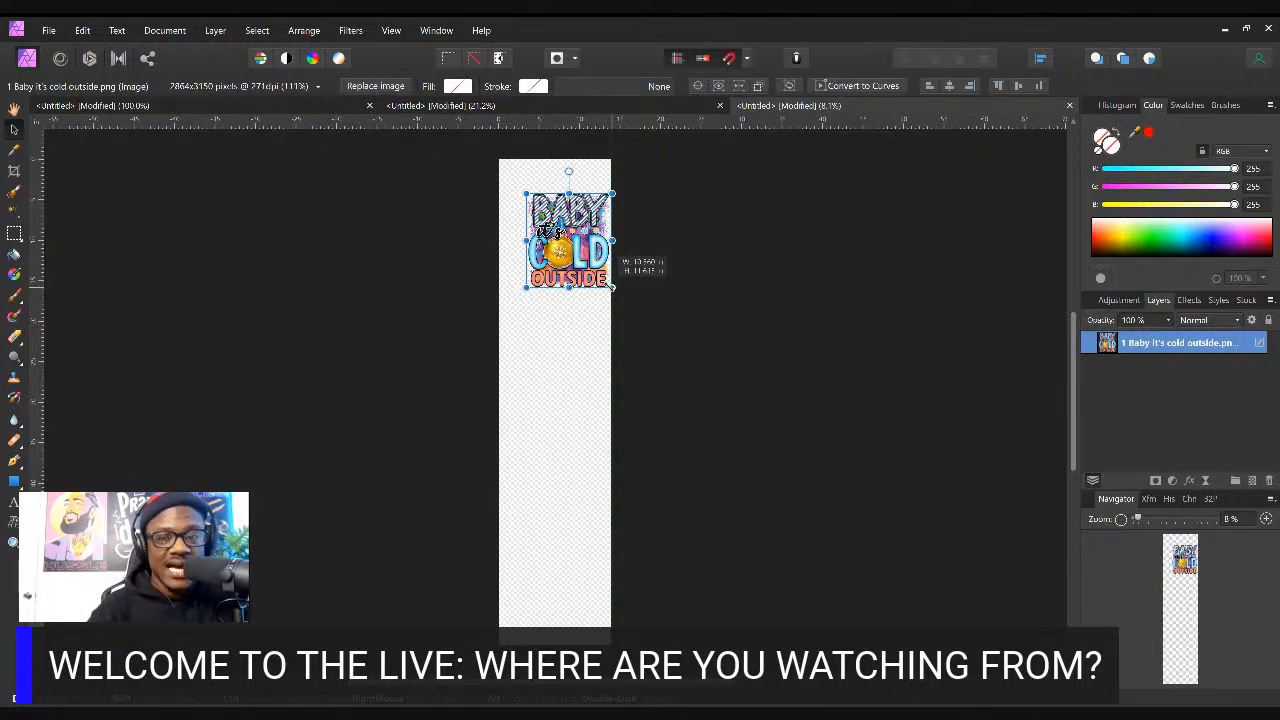
pyautogui.moveTo(612, 288); pyautogui.dragTo(603, 282)
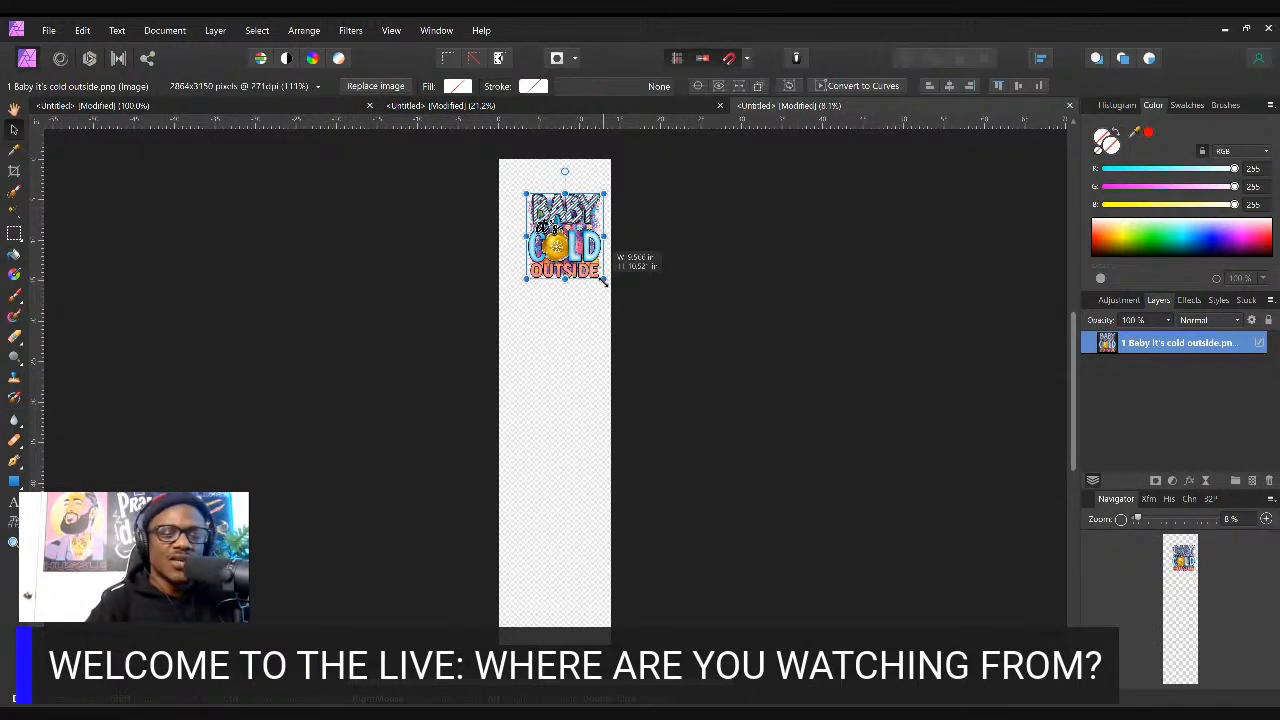
# Resize the design to about 10.7 by 11.8 in and center it across the sheet near its upper edge
pyautogui.moveTo(603, 280); pyautogui.dragTo(646, 325)
pyautogui.moveTo(596, 284); pyautogui.dragTo(570, 292)
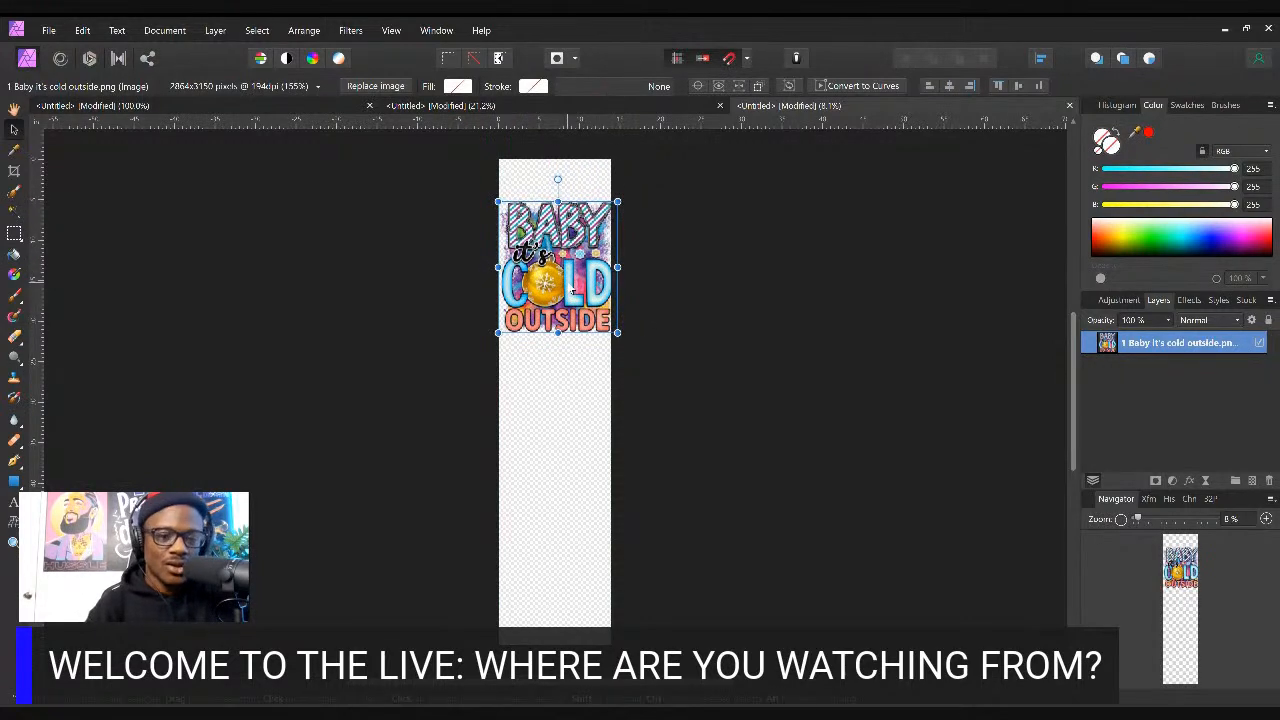
pyautogui.moveTo(618, 333); pyautogui.dragTo(560, 318)
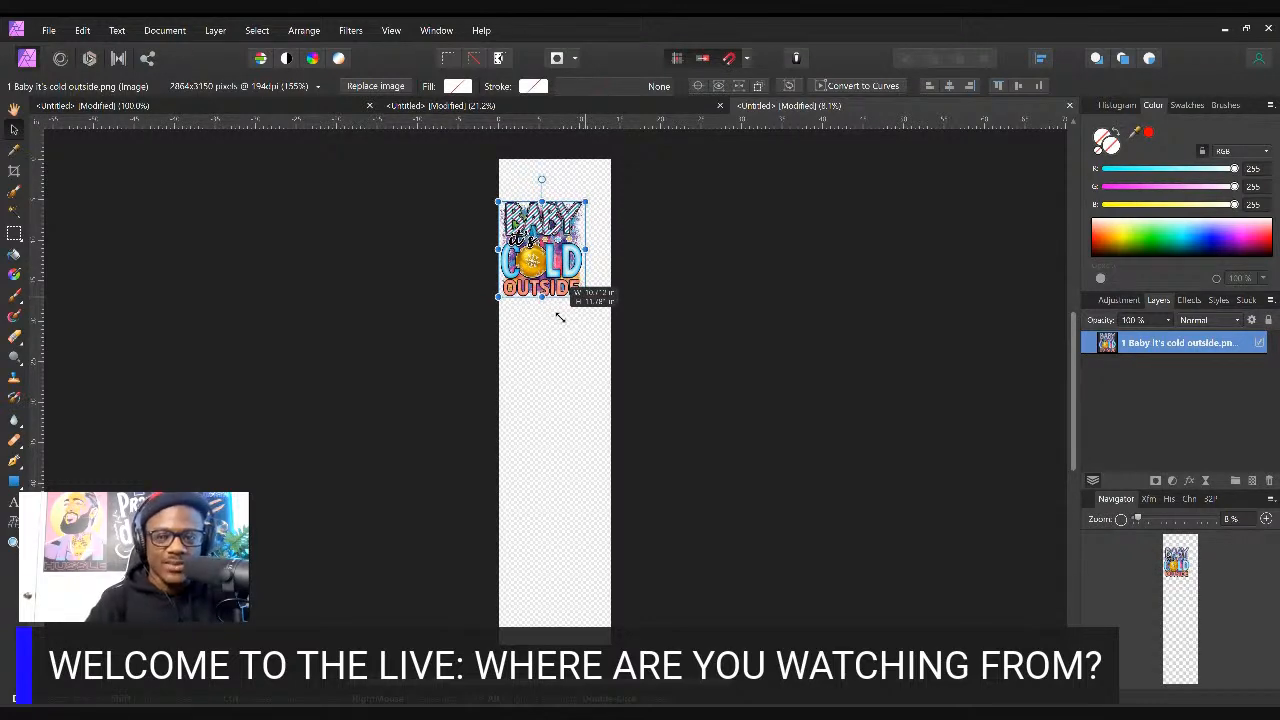
pyautogui.moveTo(560, 317); pyautogui.dragTo(560, 317)
pyautogui.moveTo(547, 245); pyautogui.dragTo(554, 219)
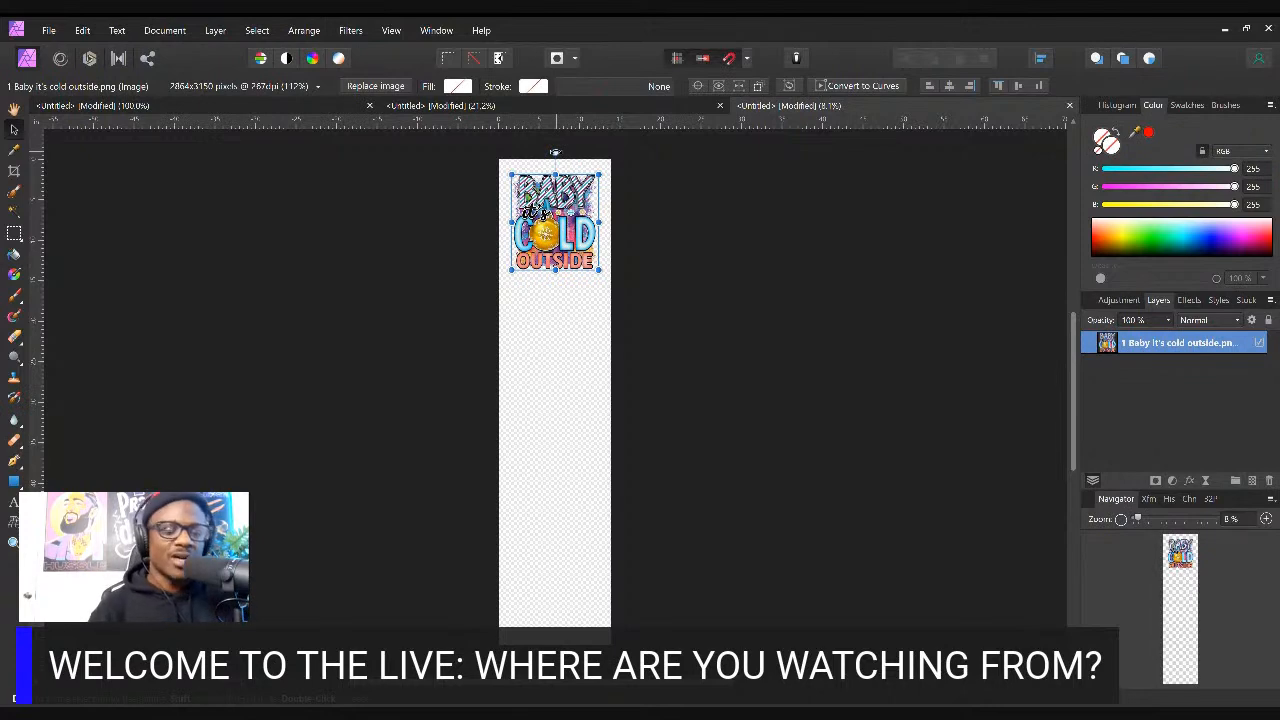
# Rotate the design 90° counterclockwise and center it across the sheet, leaving a small margin from the upper edge
pyautogui.moveTo(555, 152); pyautogui.dragTo(484, 222)
pyautogui.moveTo(575, 241); pyautogui.dragTo(546, 222)
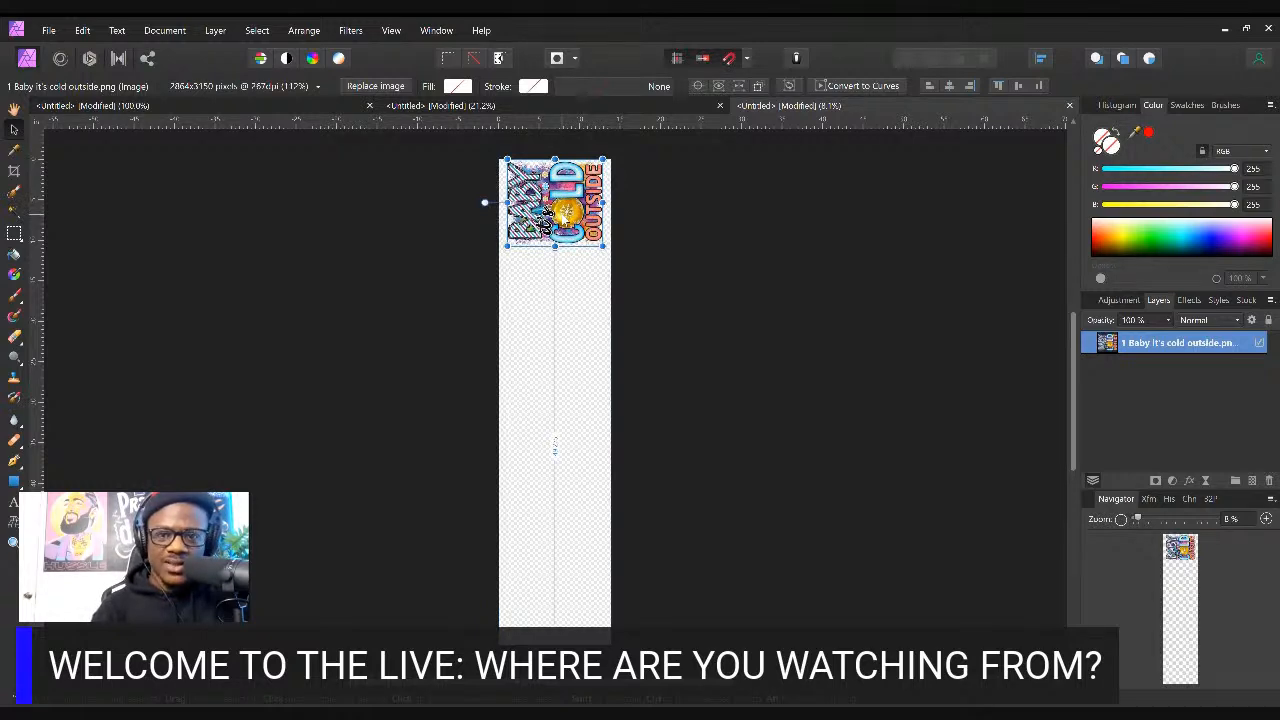
pyautogui.moveTo(565, 208); pyautogui.dragTo(566, 216)
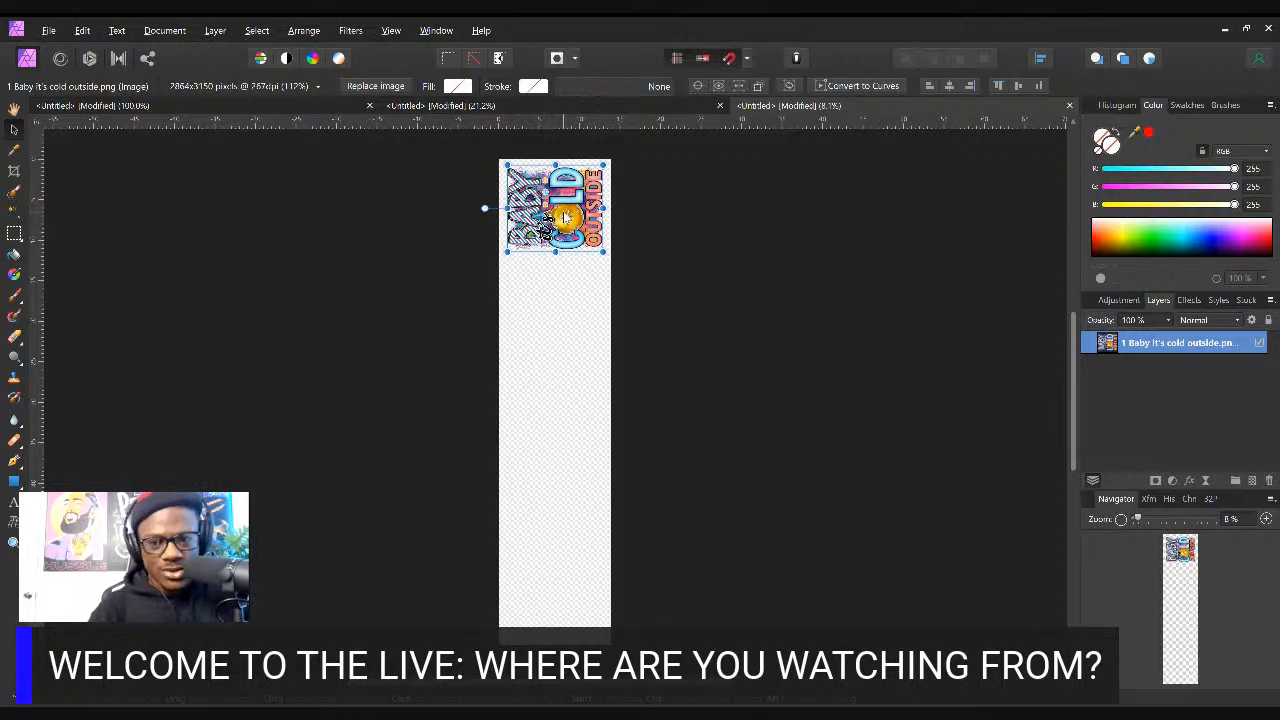
pyautogui.moveTo(565, 218); pyautogui.dragTo(567, 304)
pyautogui.press('Delete')
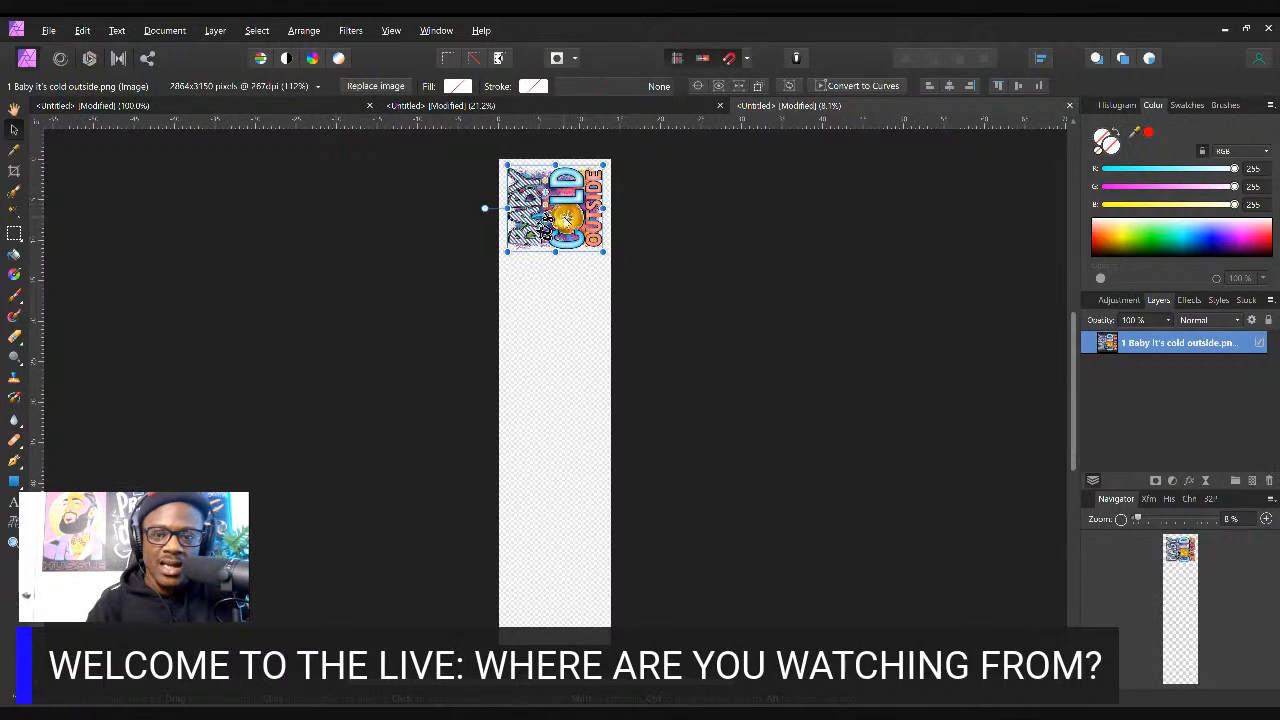
pyautogui.moveTo(567, 220); pyautogui.dragTo(567, 306)
pyautogui.press('Delete')
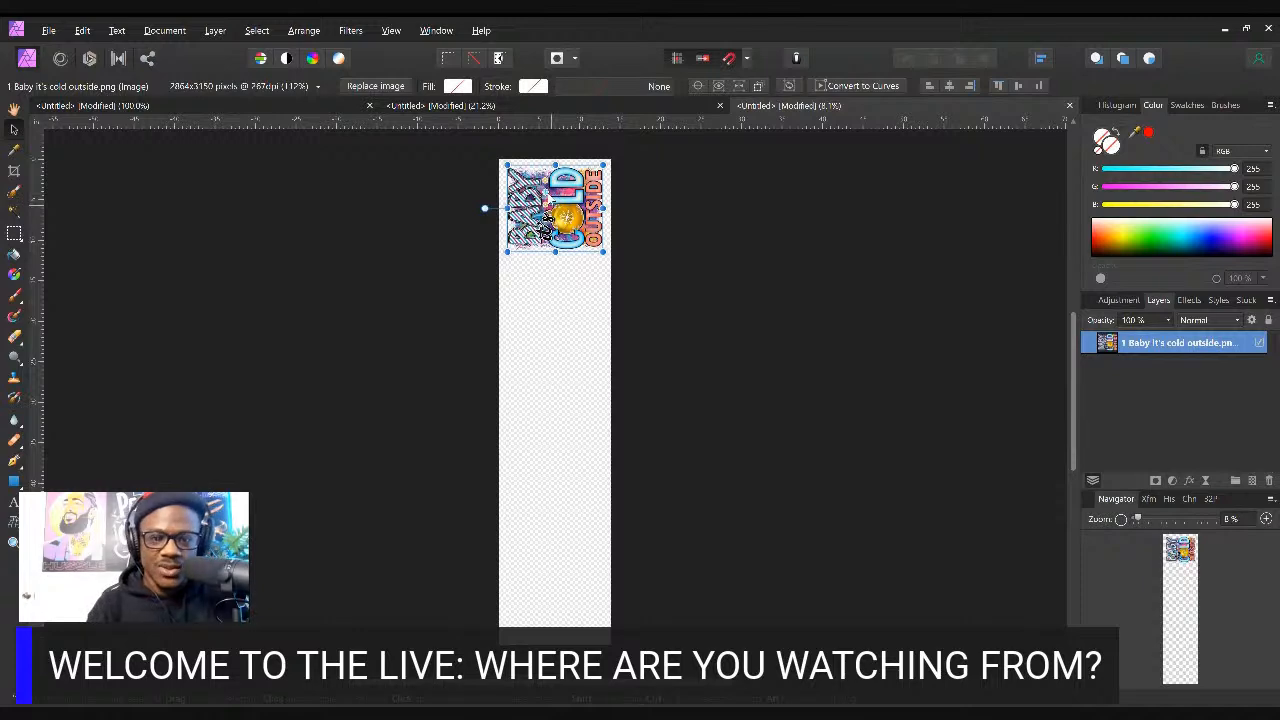
# Duplicate the design below the original, reduce the copy to 81%, turn it upright and move it close to the sheet's left edge
pyautogui.moveTo(570, 215); pyautogui.dragTo(555, 345)
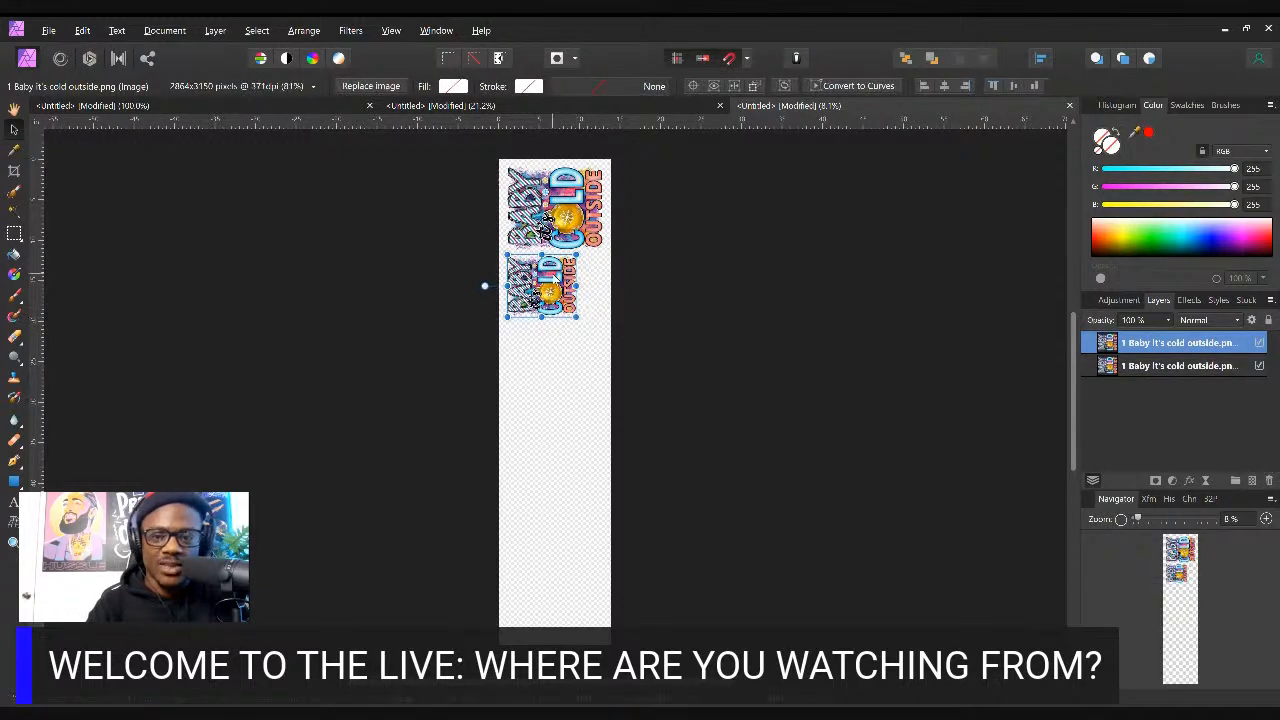
pyautogui.moveTo(484, 286); pyautogui.dragTo(542, 233)
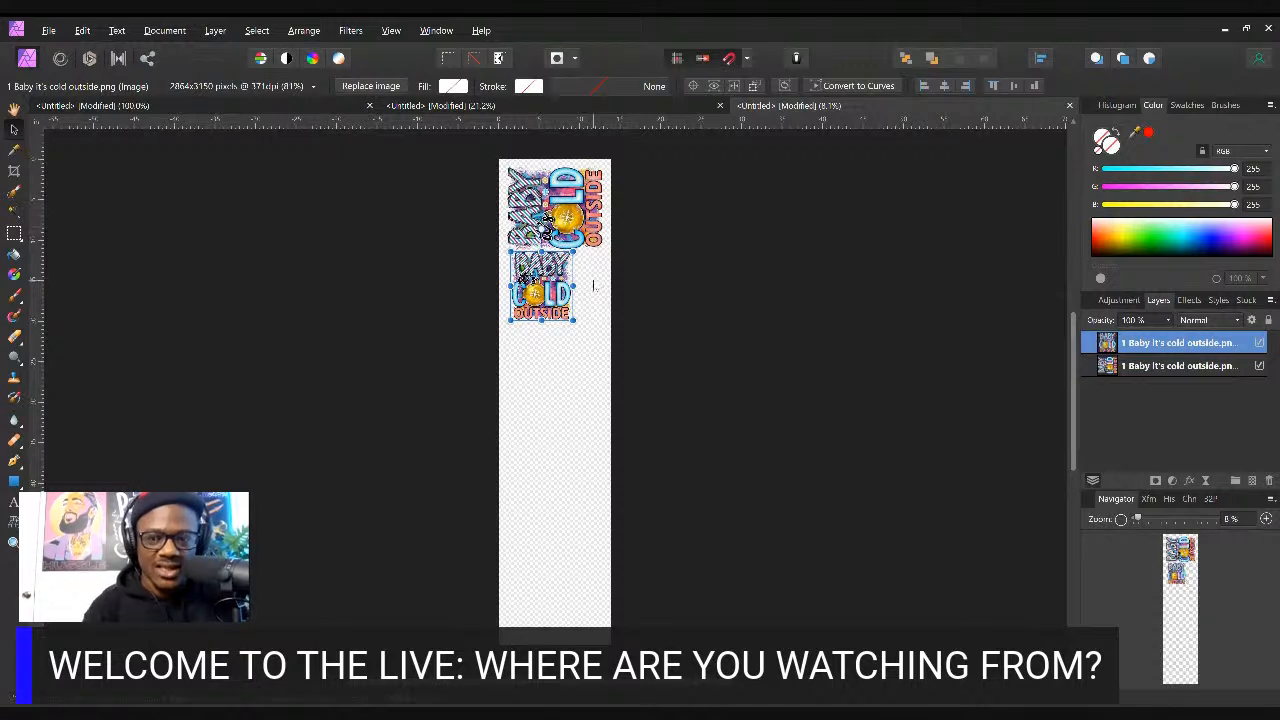
pyautogui.moveTo(538, 294); pyautogui.dragTo(527, 297)
pyautogui.click(394, 297)
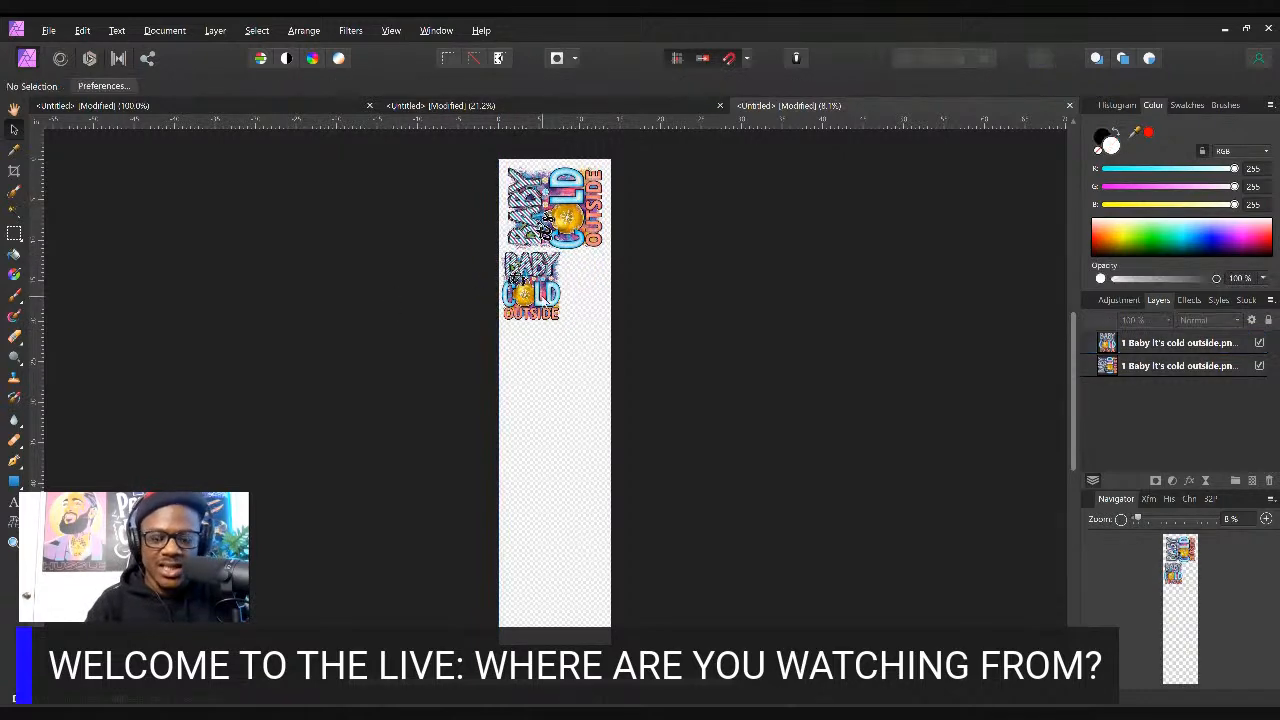
# Duplicate the upright design, shrink the copy and place it in the gap to the right of the second design
pyautogui.click(542, 296)
pyautogui.moveTo(542, 296); pyautogui.dragTo(558, 392)
pyautogui.moveTo(578, 349); pyautogui.dragTo(586, 291)
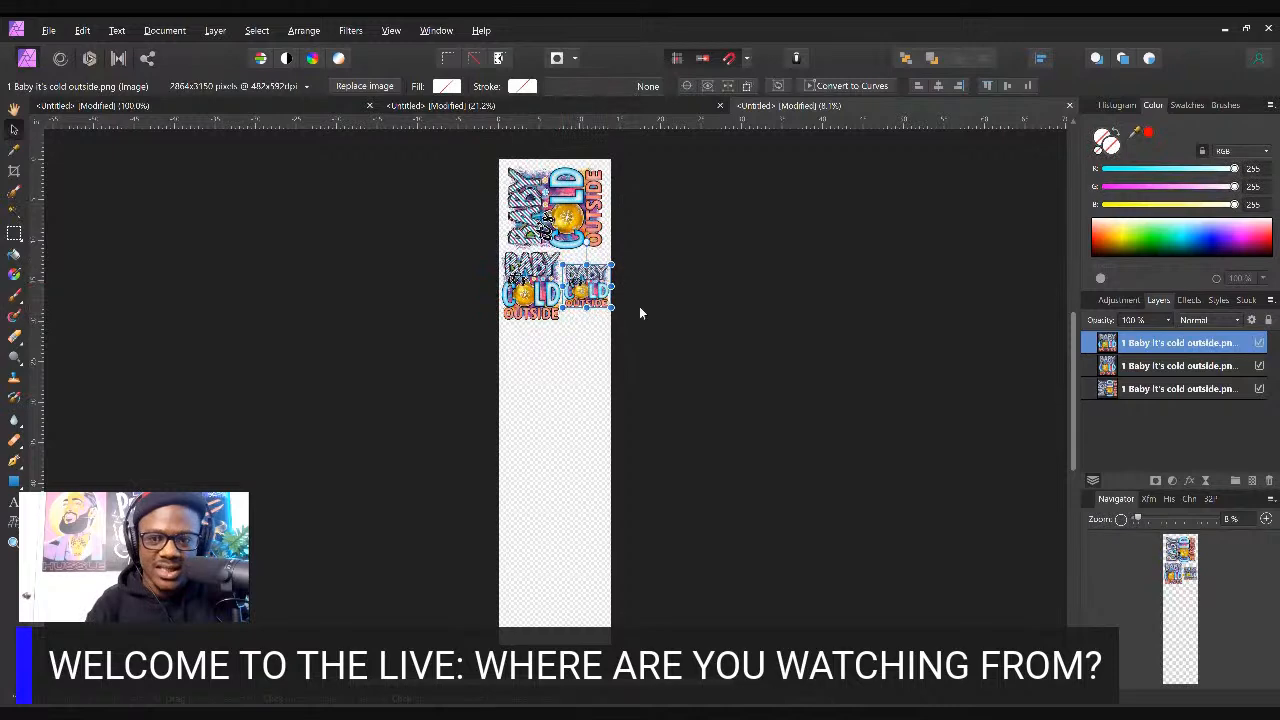
pyautogui.click(662, 330)
# Move the smallest copy slightly up and nudge it left so it fits within the sheet beside the second design
pyautogui.click(588, 289)
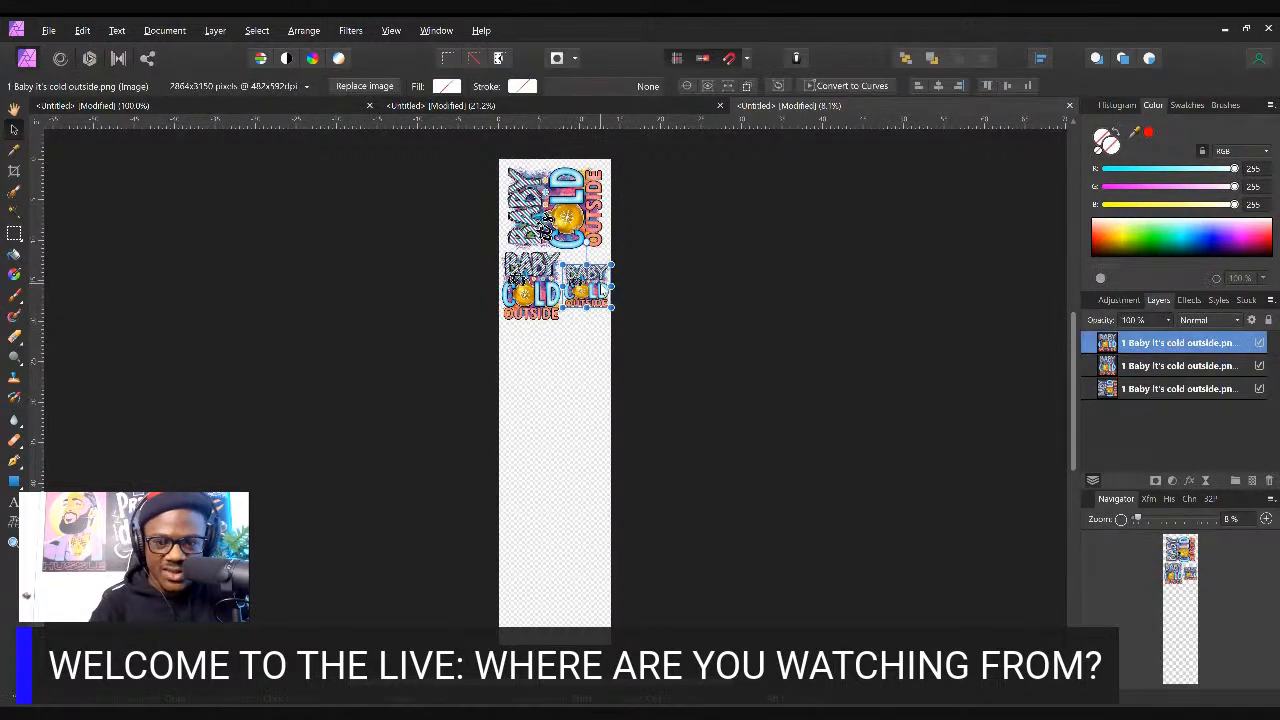
pyautogui.moveTo(588, 289); pyautogui.dragTo(588, 281)
pyautogui.press('Left')
pyautogui.press('Left')
pyautogui.press('Left')
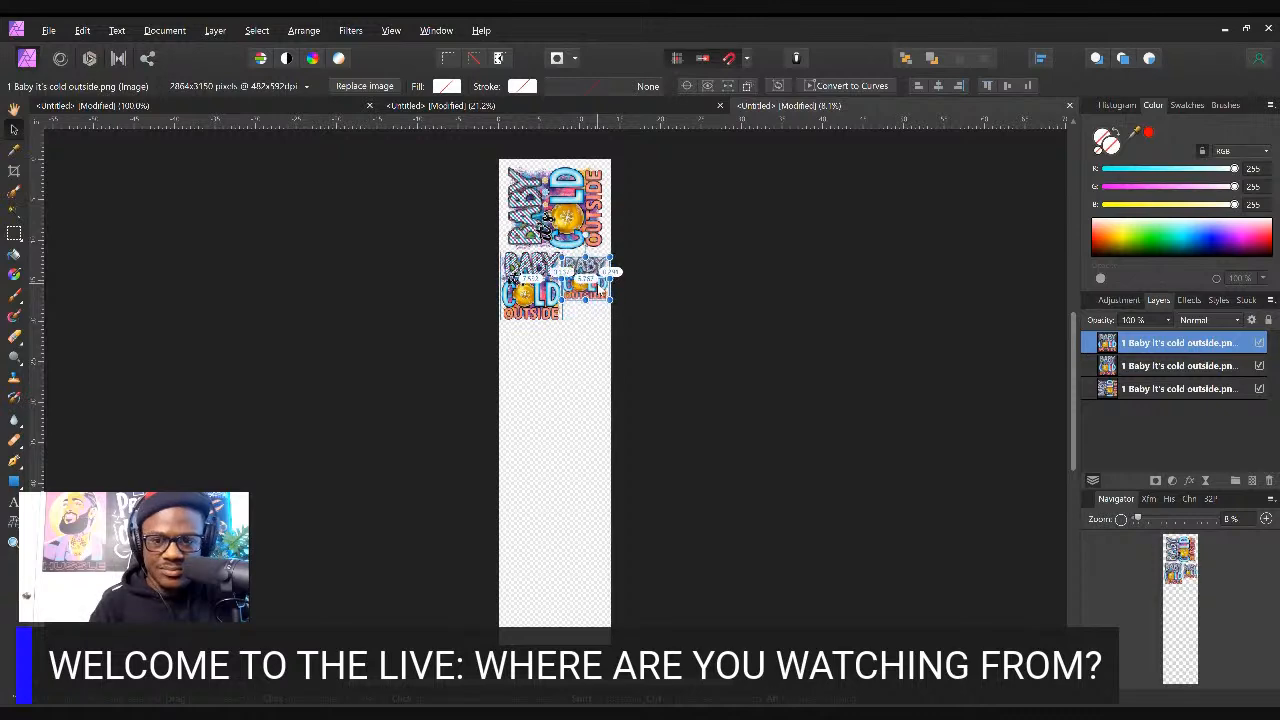
pyautogui.click(732, 276)
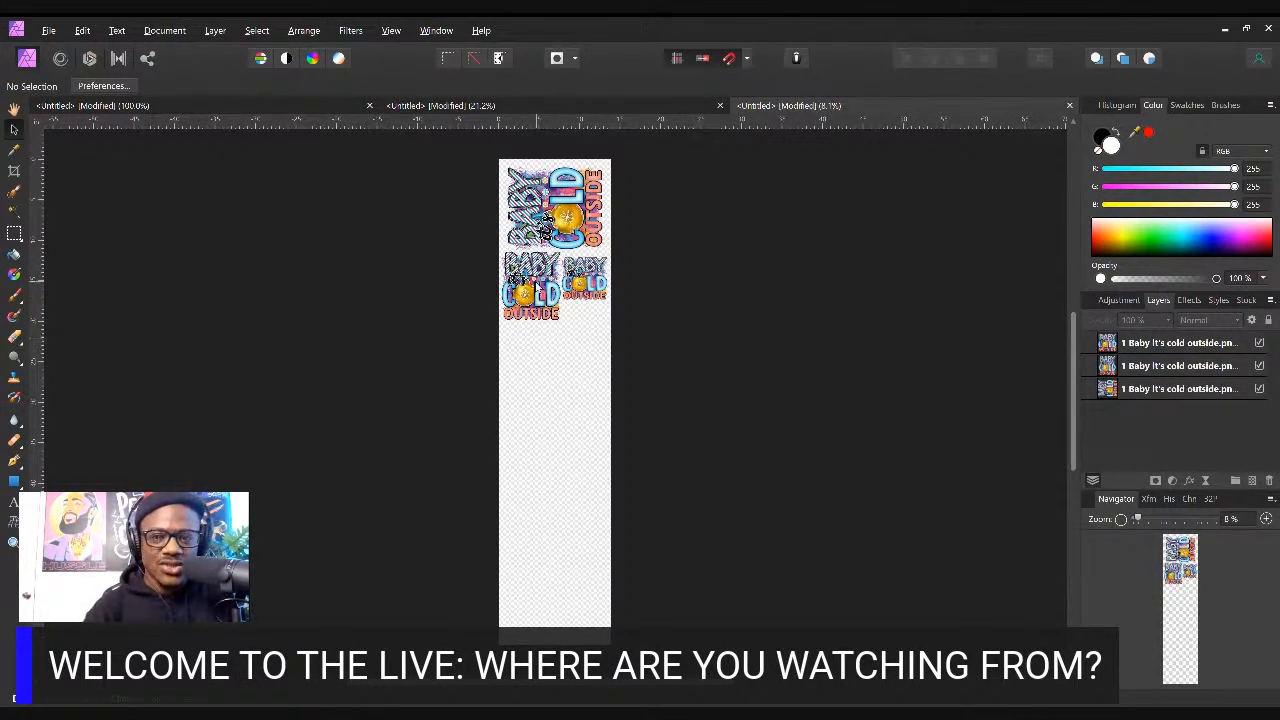
# Nudge the medium upright design slightly down to adjust its gap below the large rotated design
pyautogui.click(544, 228)
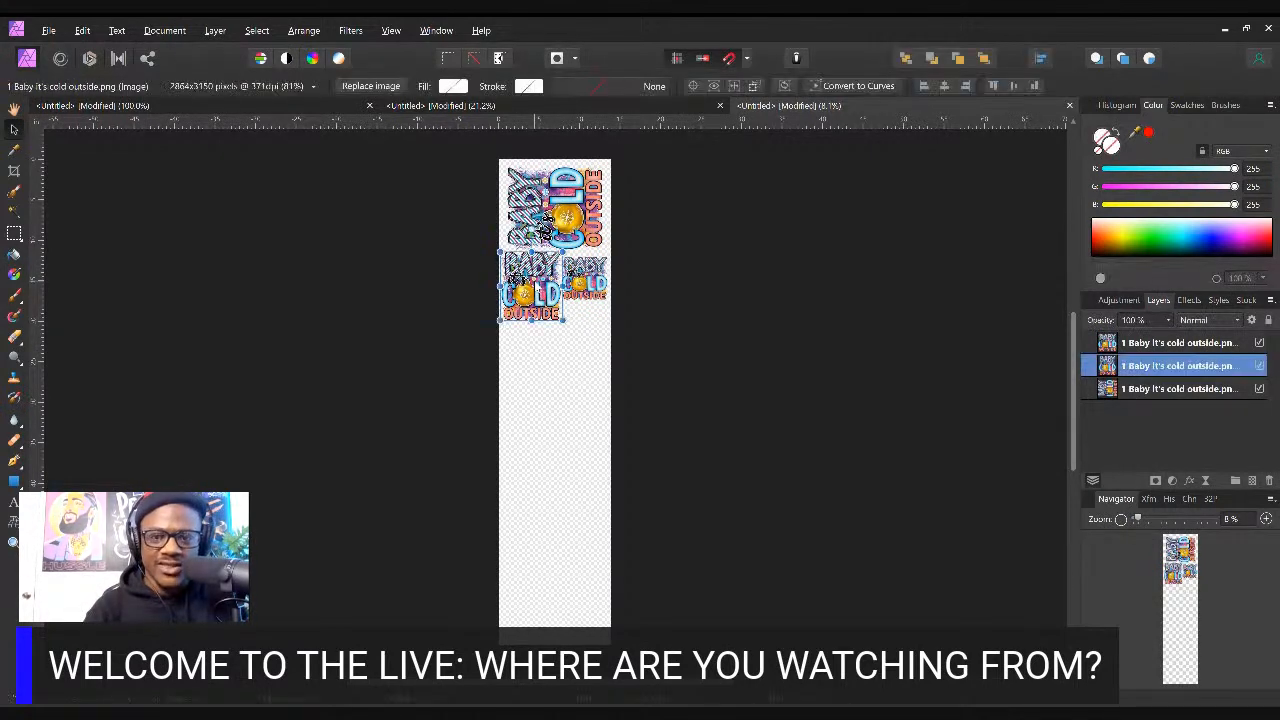
pyautogui.moveTo(537, 287); pyautogui.dragTo(537, 285)
pyautogui.click(722, 287)
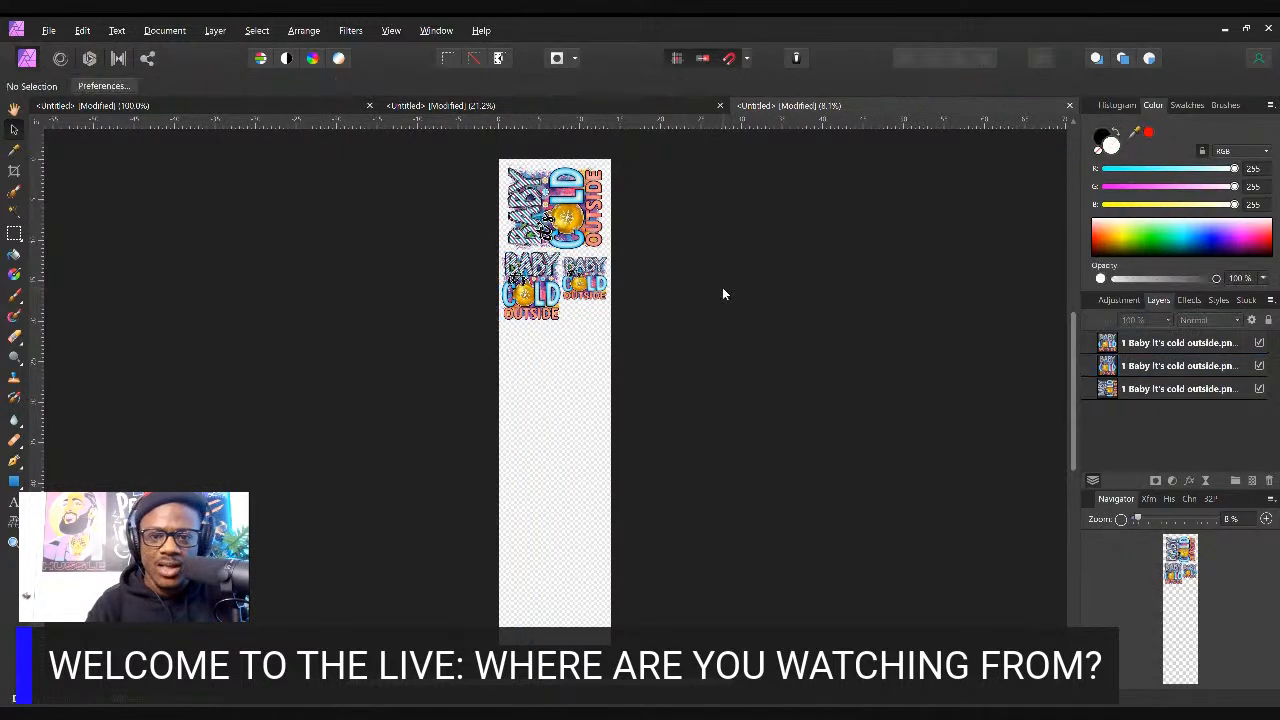
pyautogui.click(528, 296)
pyautogui.moveTo(528, 296); pyautogui.dragTo(531, 297)
pyautogui.click(664, 314)
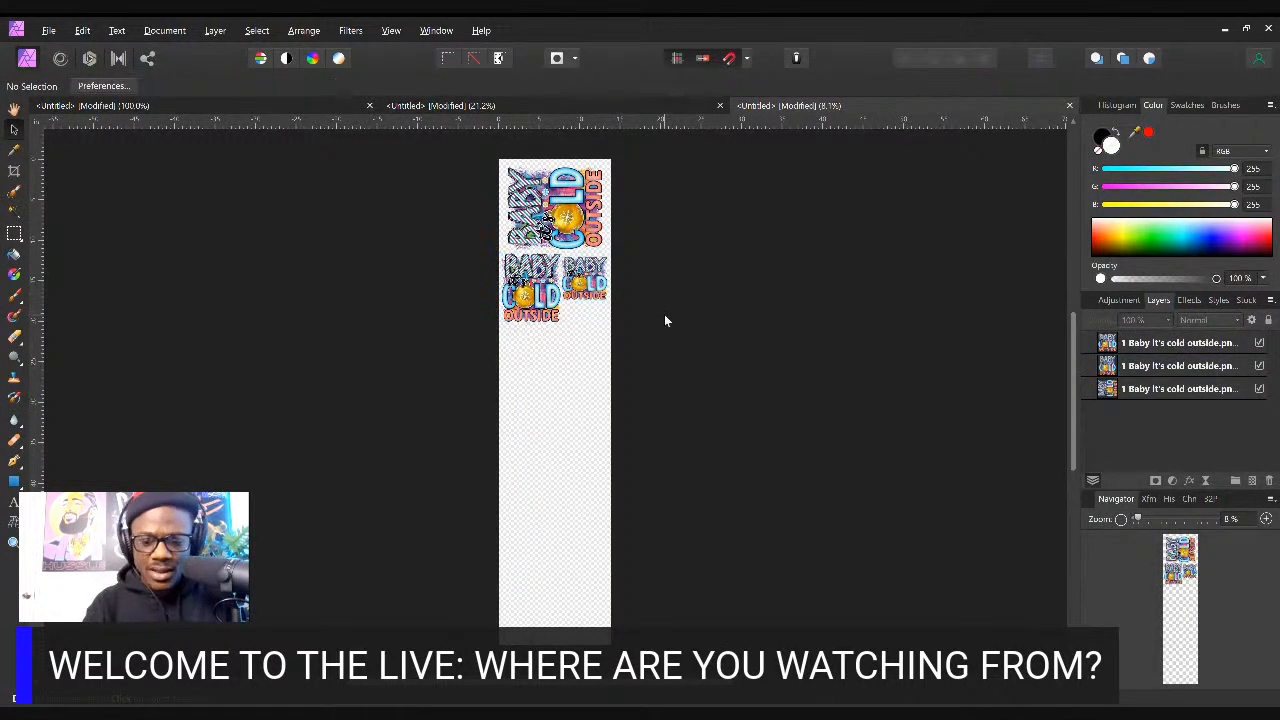
# Move the smallest copy slightly up and to the right to widen its gap from the medium upright design
pyautogui.hotkey('ctrl', '+')
pyautogui.hotkey('ctrl', '+')
pyautogui.hotkey('ctrl', '+')
pyautogui.hotkey('ctrl', '+')
pyautogui.hotkey('ctrl', '+')
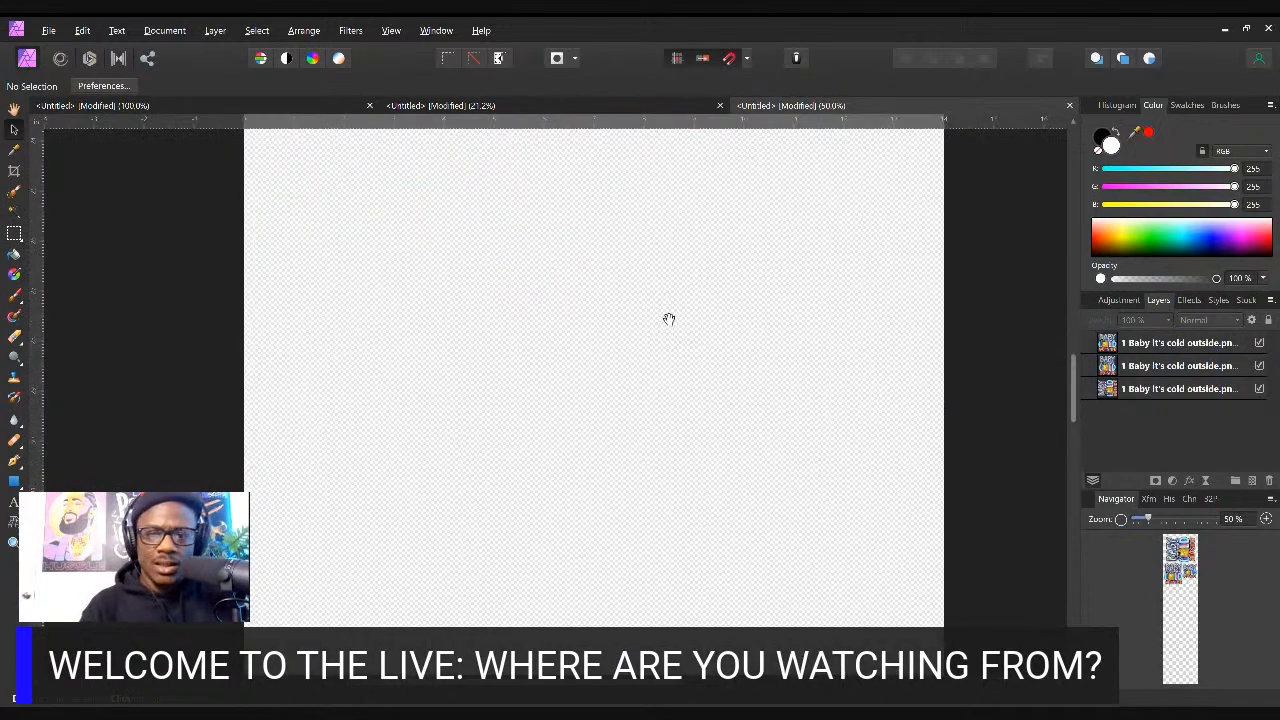
pyautogui.moveTo(669, 319); pyautogui.dragTo(651, 406)
pyautogui.moveTo(668, 221); pyautogui.dragTo(643, 389)
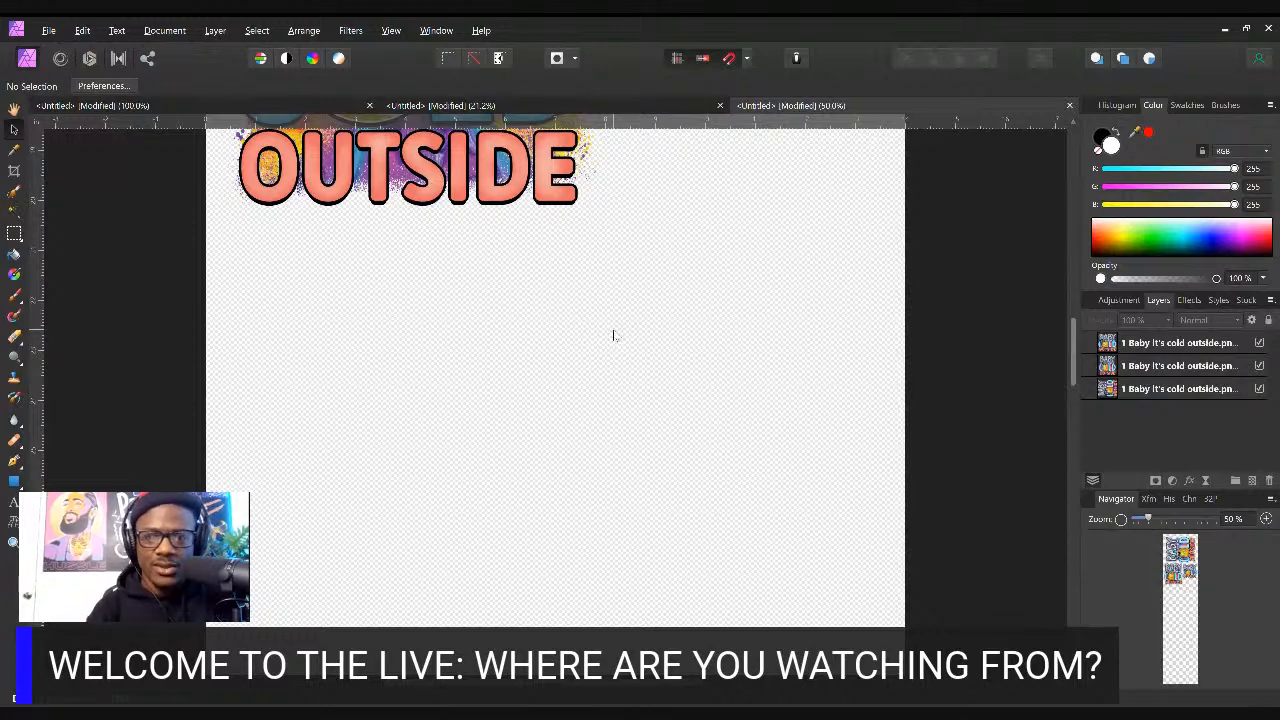
pyautogui.moveTo(691, 228); pyautogui.dragTo(658, 705)
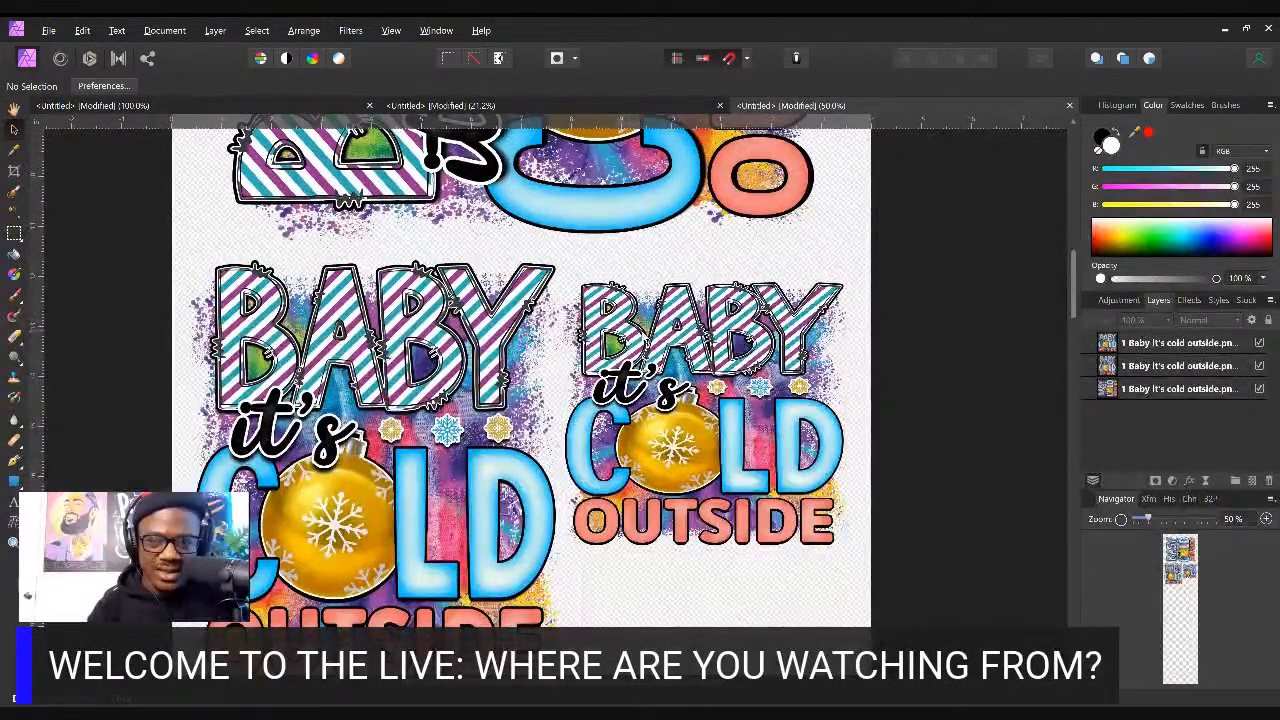
pyautogui.click(646, 337)
pyautogui.moveTo(630, 340)
pyautogui.mouseDown()
pyautogui.moveTo(652, 342)
pyautogui.moveTo(627, 319)
pyautogui.mouseUp()
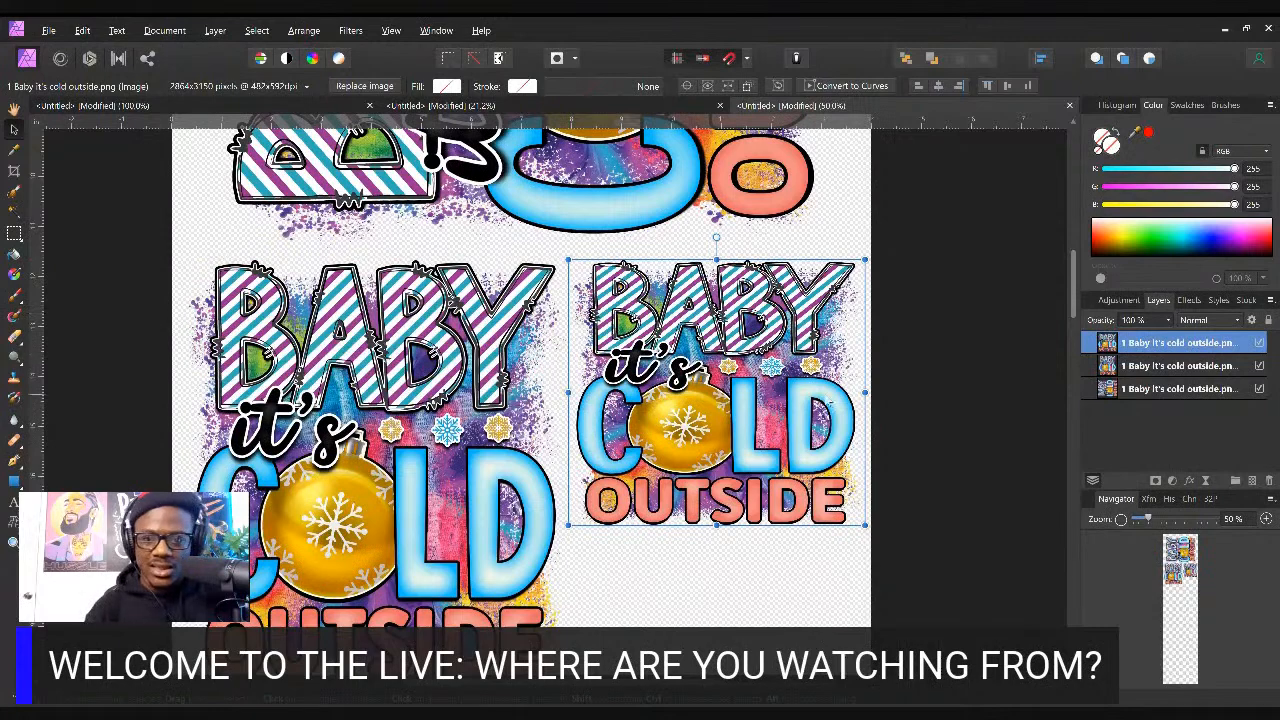
pyautogui.click(915, 378)
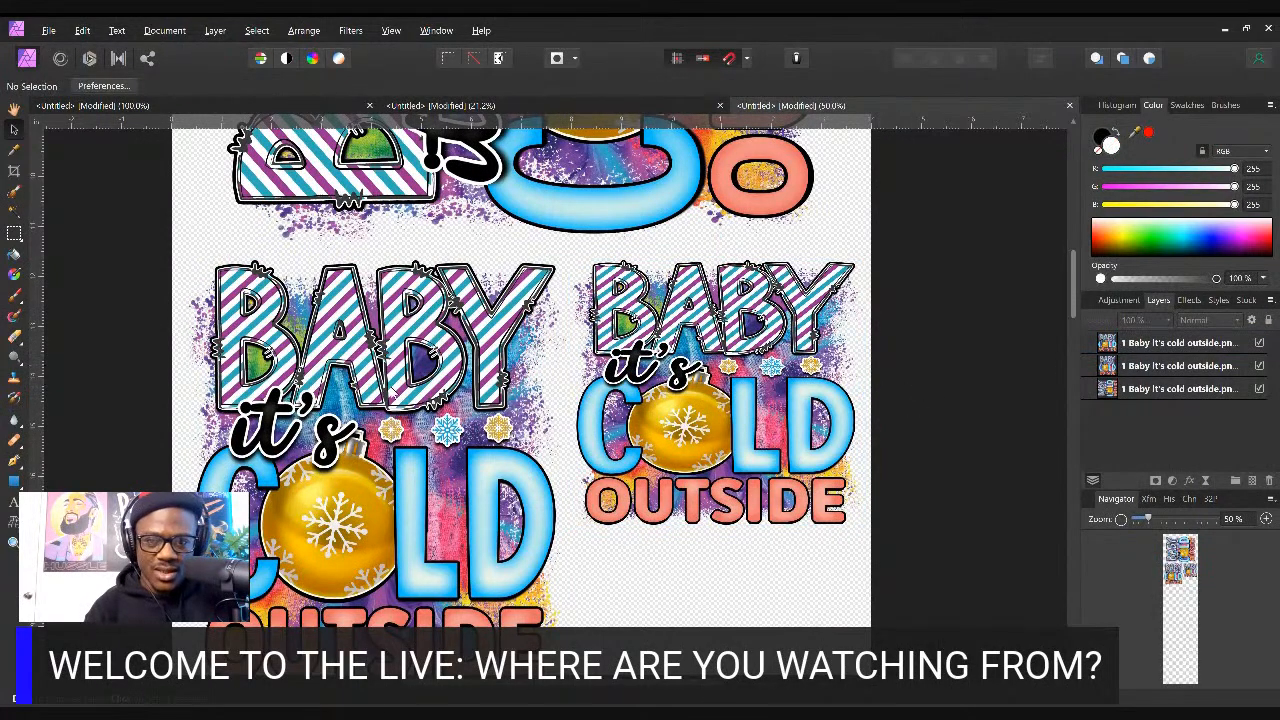
# Move the medium upright design slightly up towards the large rotated design
pyautogui.click(390, 390)
pyautogui.moveTo(391, 391); pyautogui.dragTo(391, 379)
pyautogui.click(907, 335)
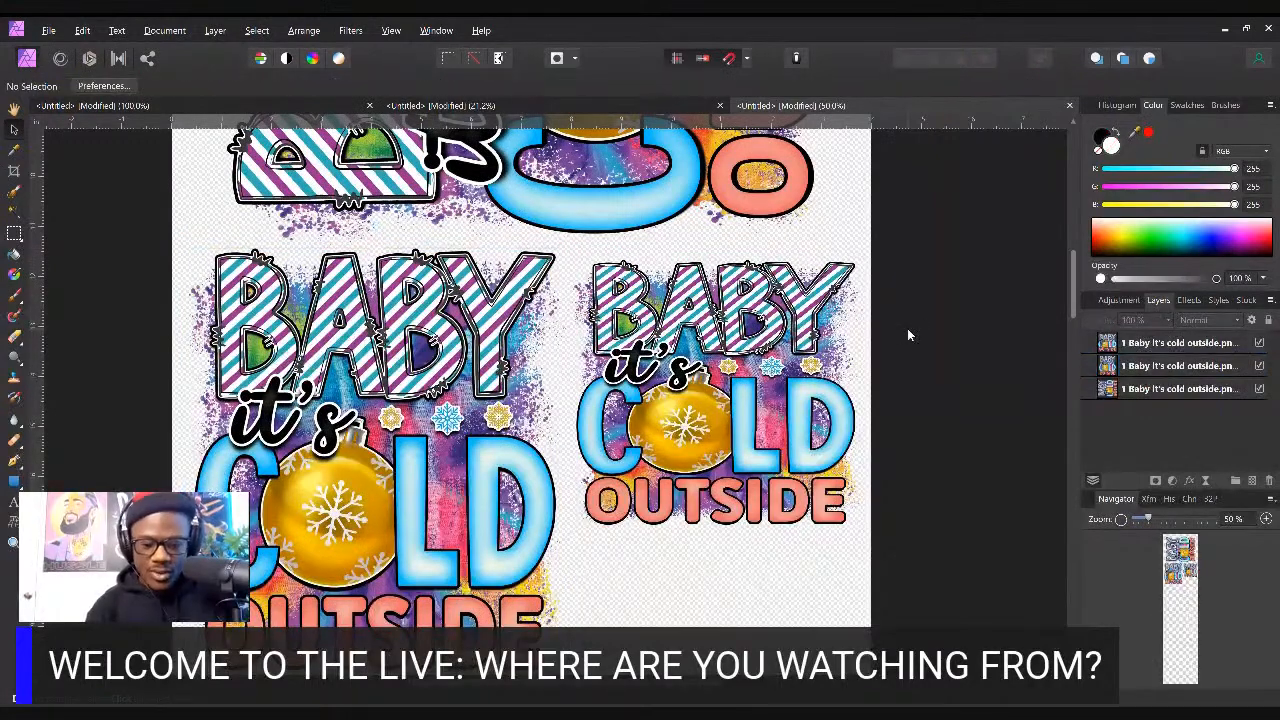
pyautogui.hotkey('ctrl', '0')
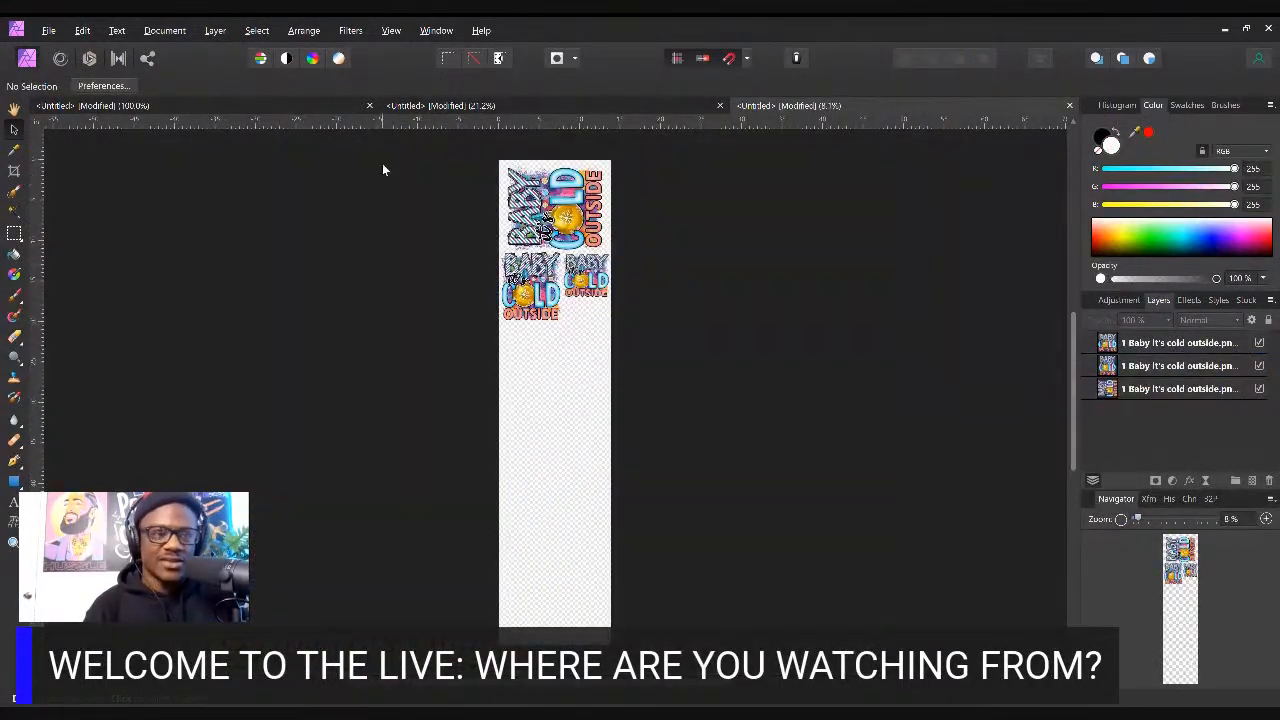
pyautogui.click(50, 31)
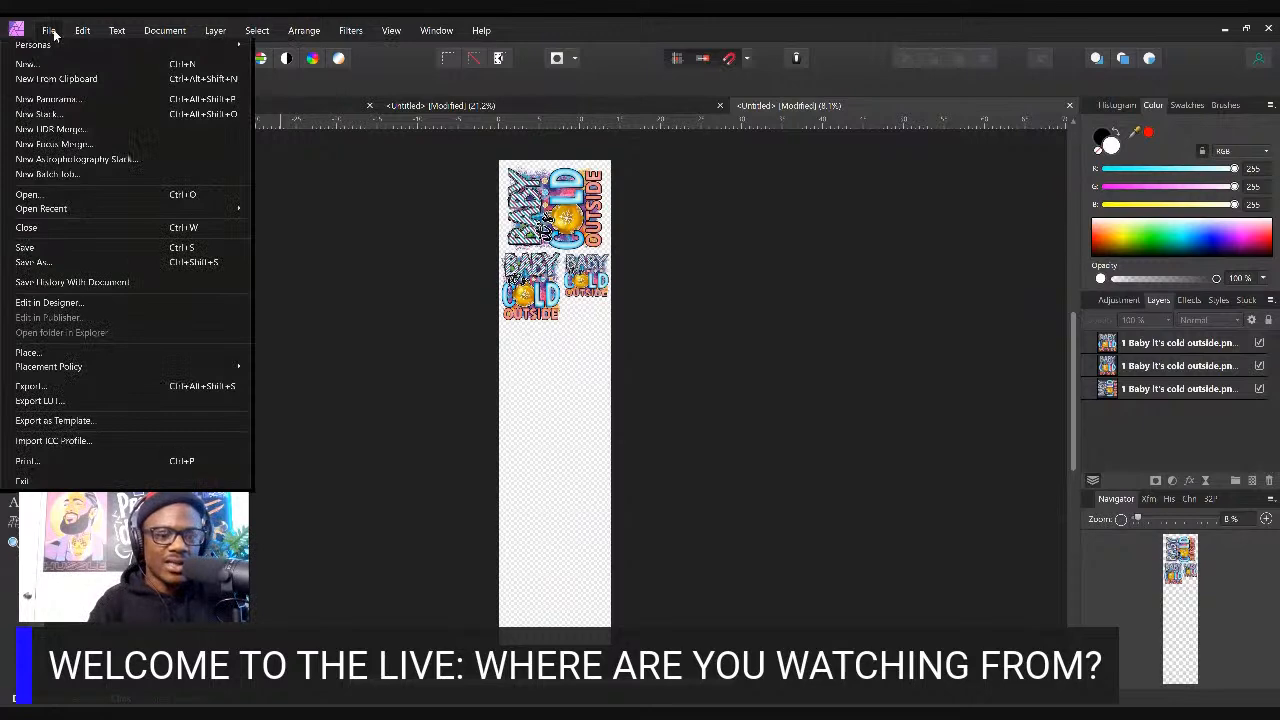
pyautogui.click(32, 386)
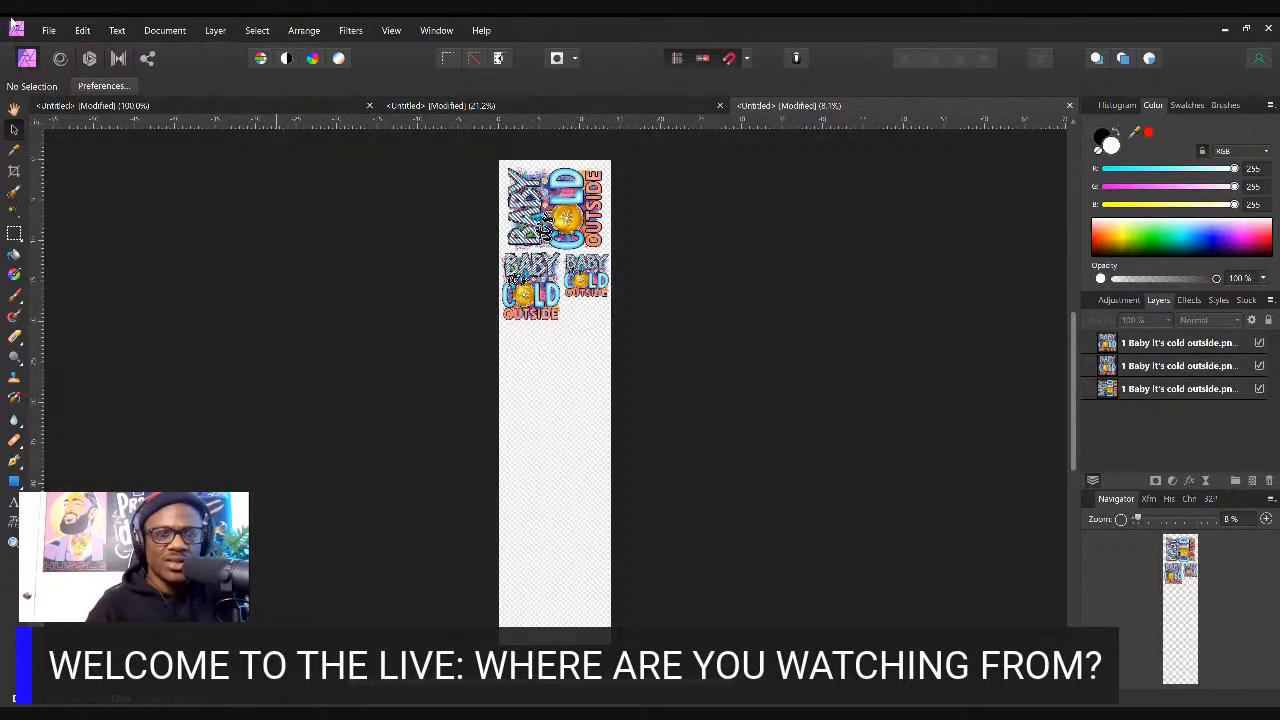
pyautogui.click(46, 31)
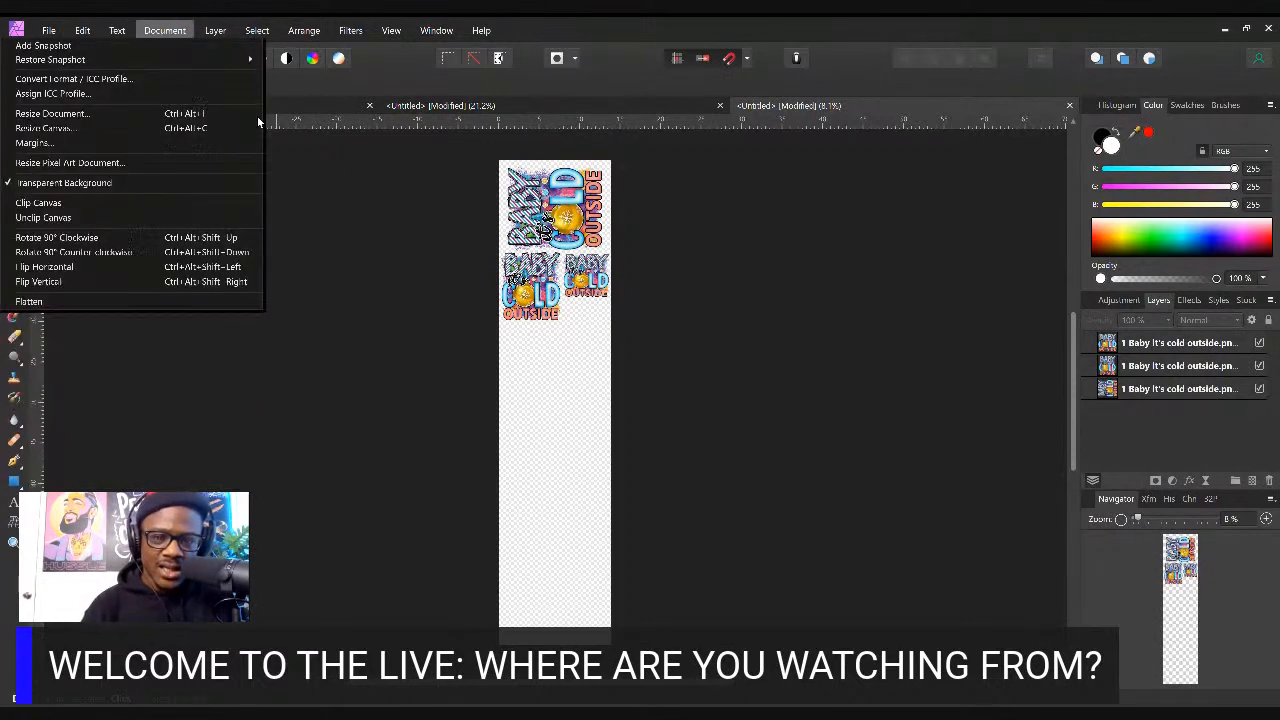
pyautogui.click(578, 374)
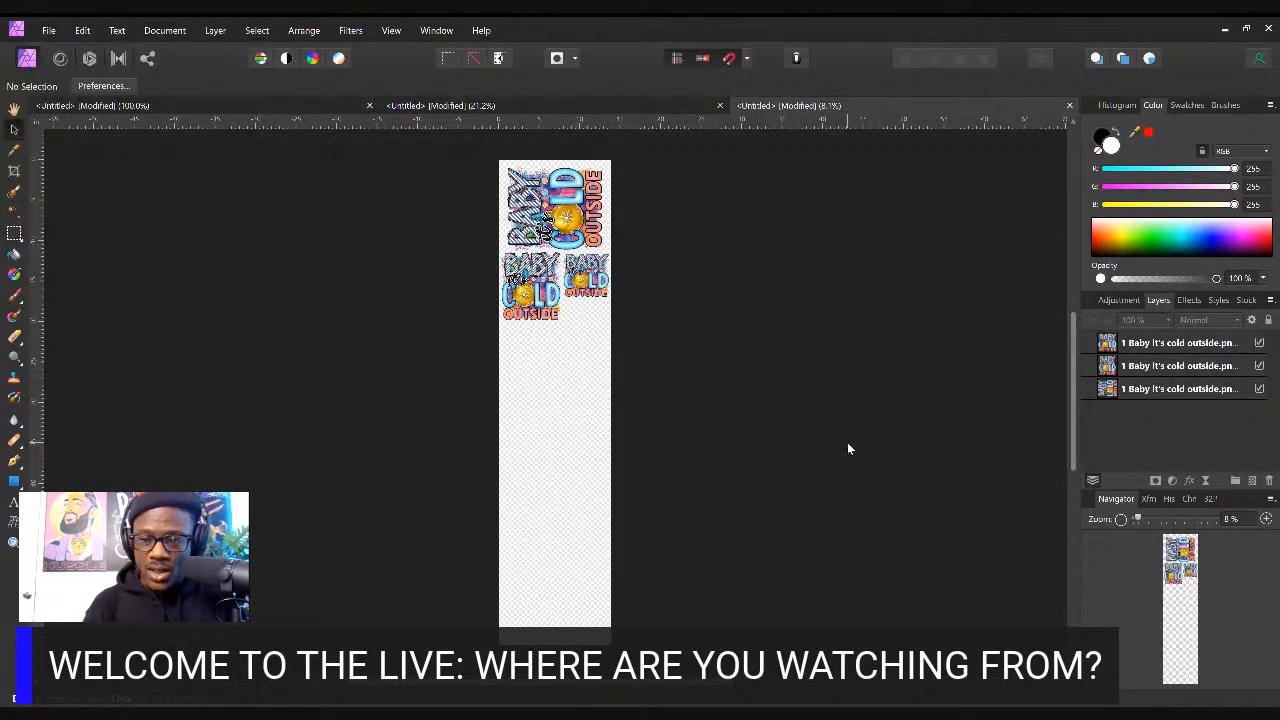
# Add an empty mask layer above the three design layers and select it
pyautogui.click(1155, 480)
pyautogui.click(1173, 480)
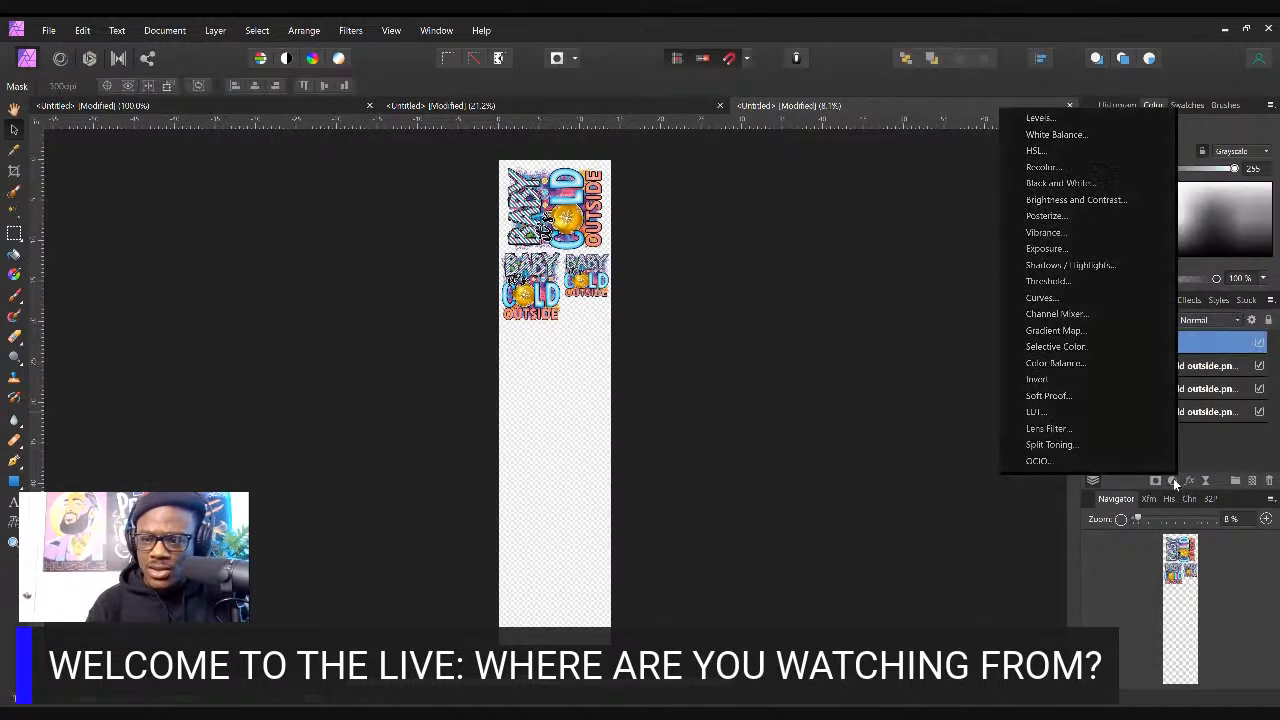
pyautogui.click(1218, 432)
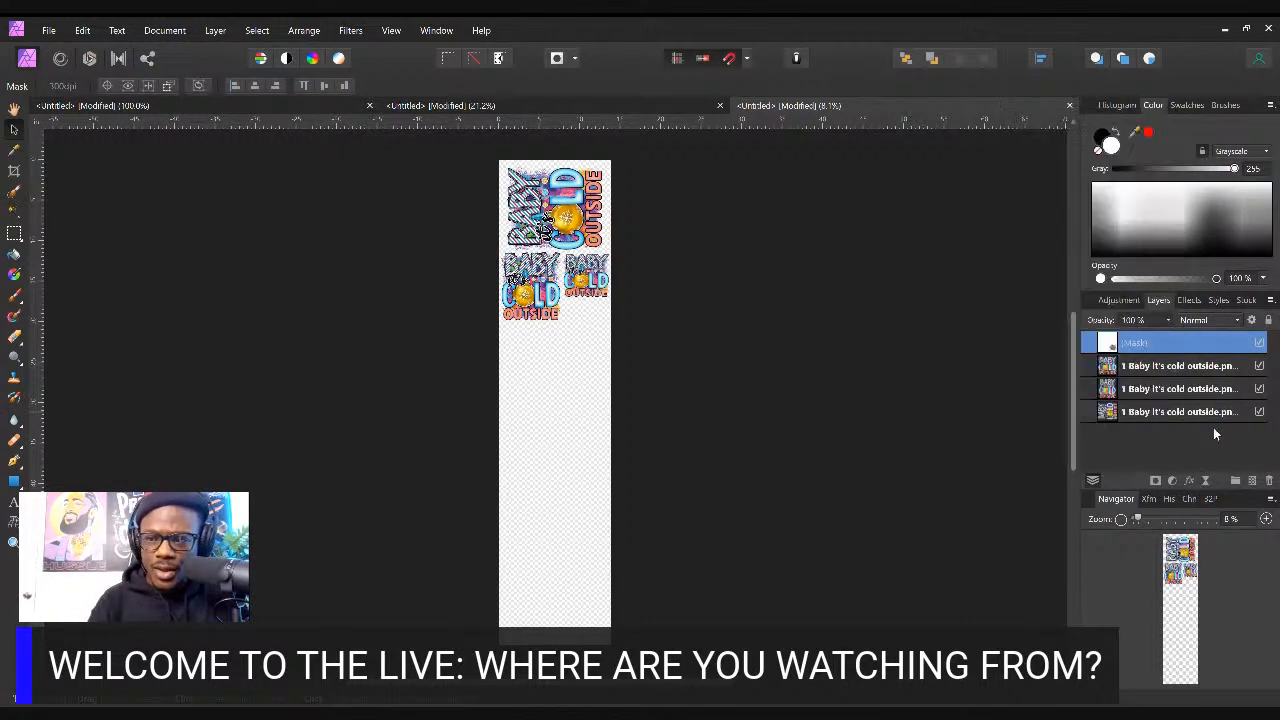
pyautogui.click(1206, 414)
pyautogui.doubleClick(1190, 413)
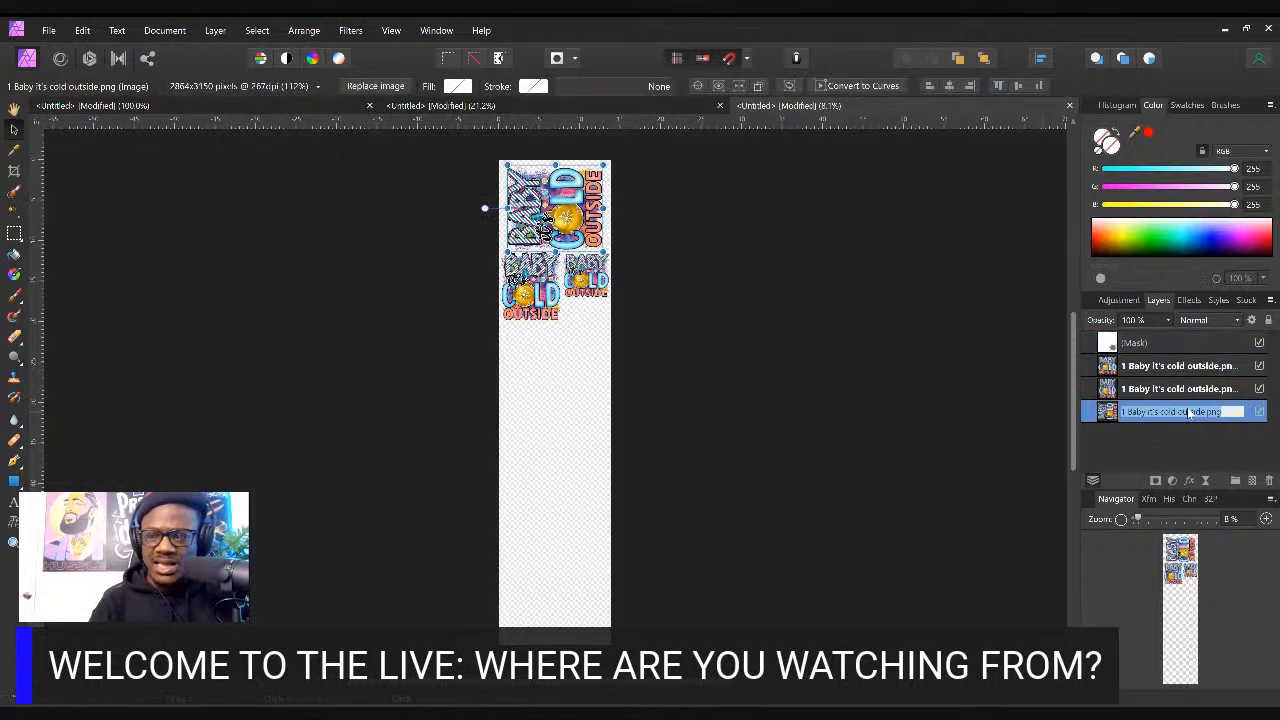
pyautogui.click(1180, 345)
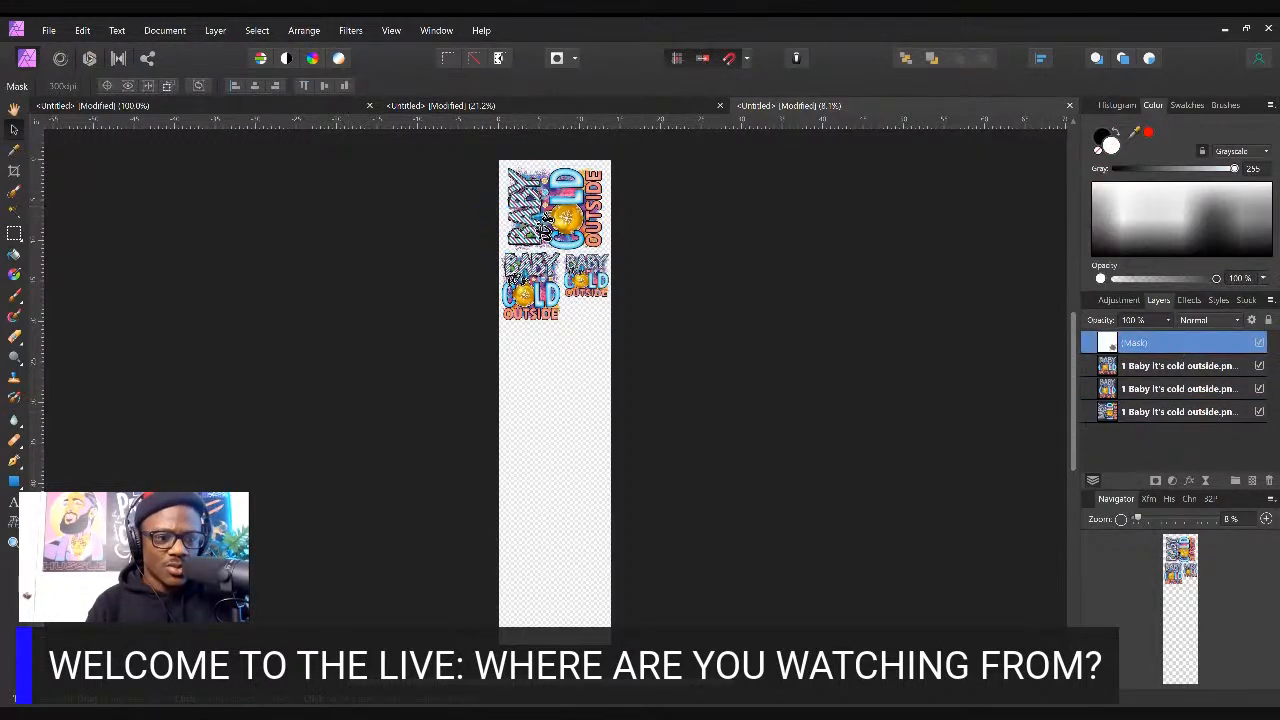
# Draw a rectangle covering the entire sheet and fill it with dark purple
pyautogui.click(14, 484)
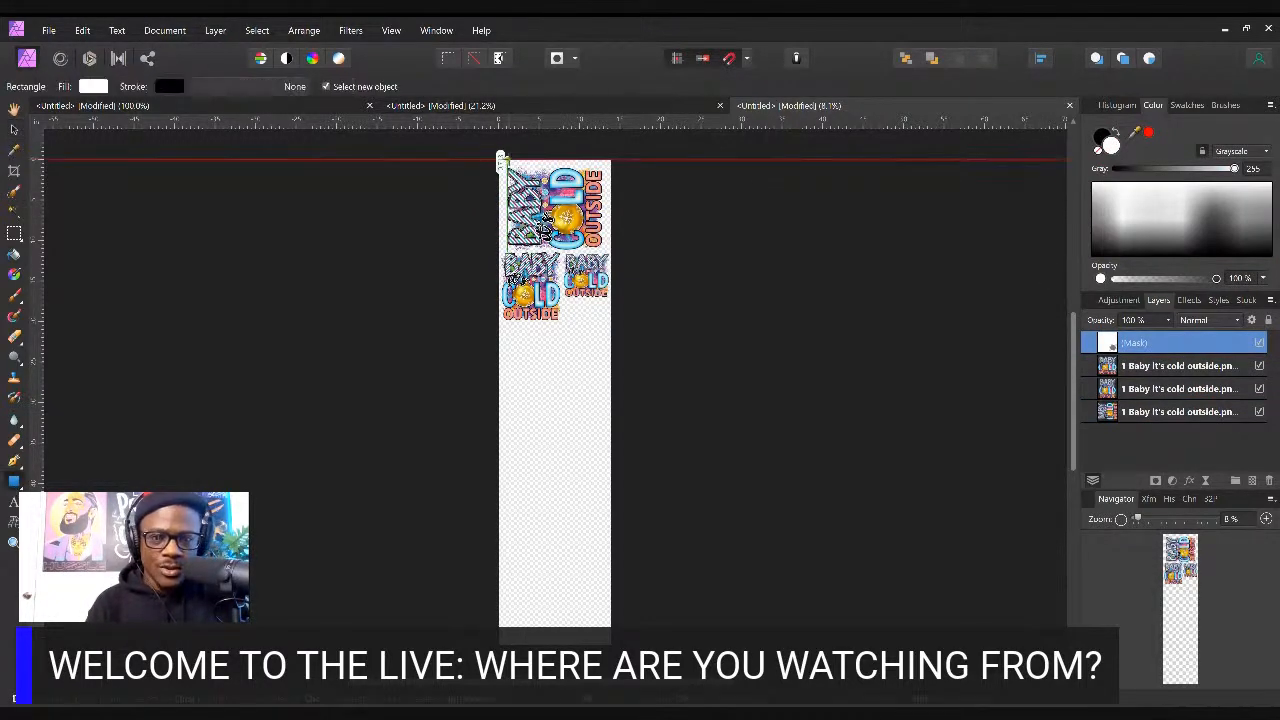
pyautogui.moveTo(498, 160); pyautogui.dragTo(612, 628)
pyautogui.click(93, 86)
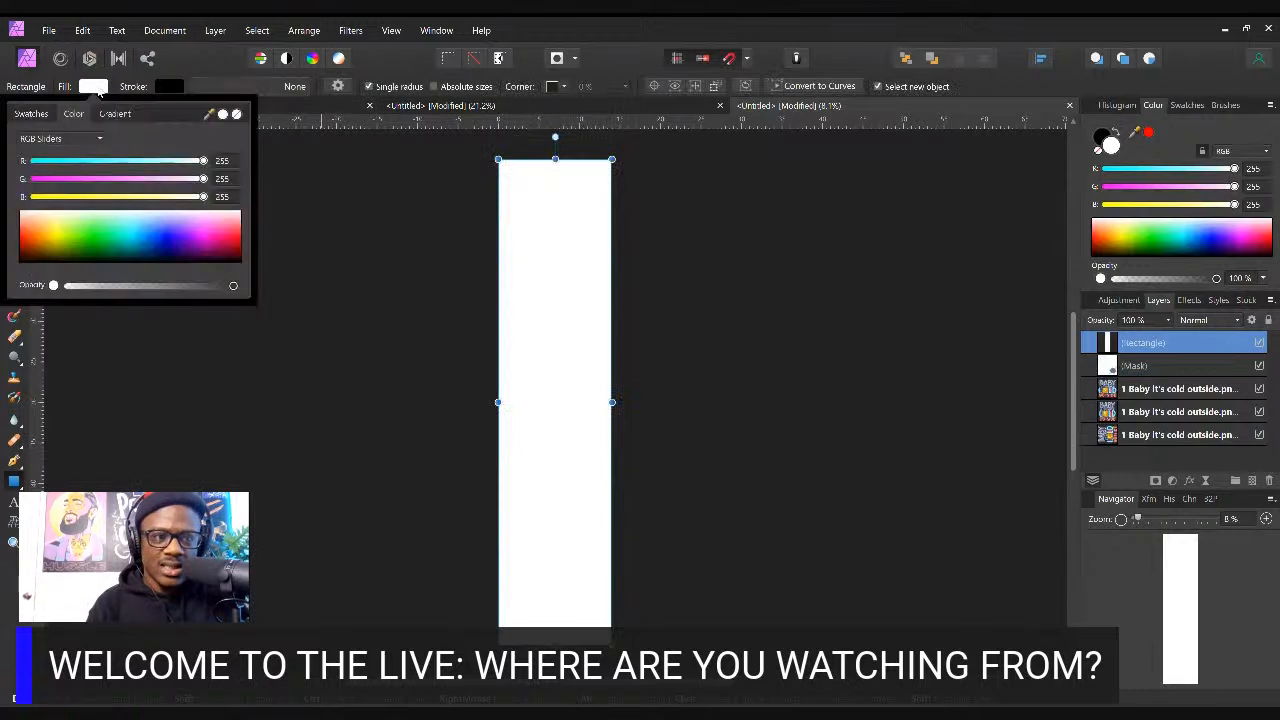
pyautogui.click(173, 248)
pyautogui.moveTo(173, 248); pyautogui.dragTo(183, 260)
pyautogui.click(1147, 348)
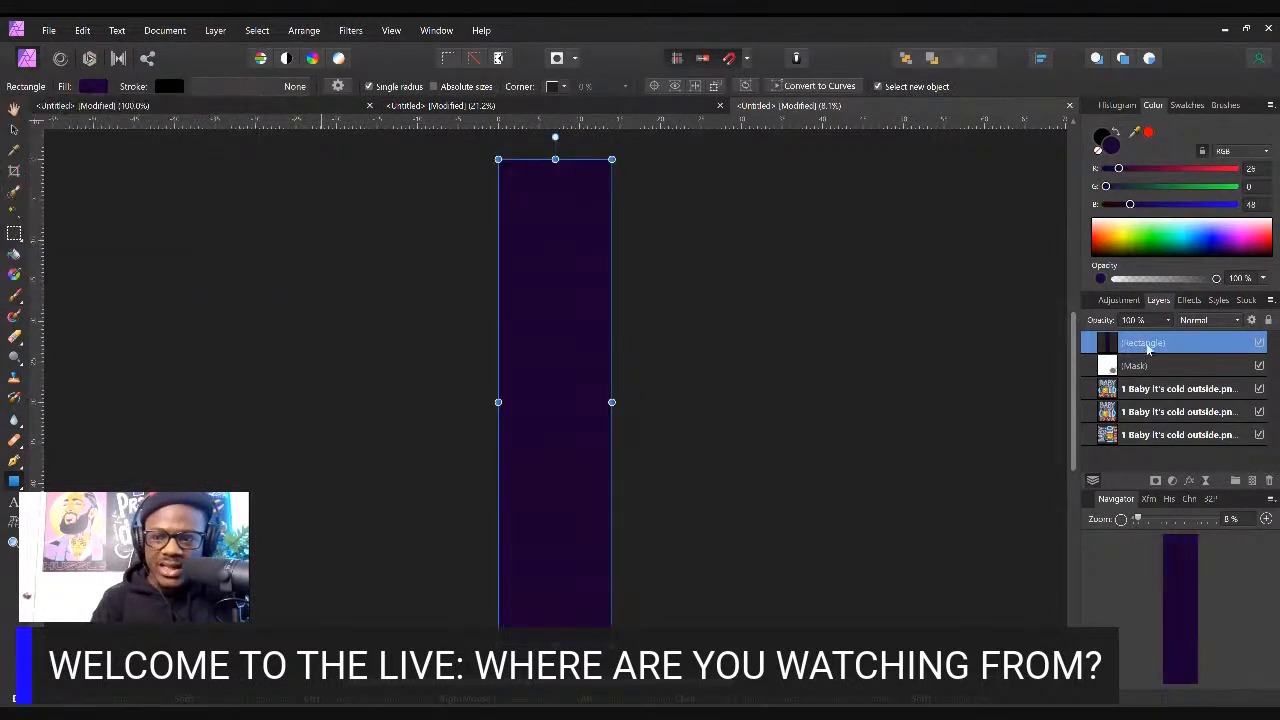
# Move the purple rectangle to the bottom of the layer stack as a backdrop for the designs and deselect it
pyautogui.hotkey('ctrl', 'd')
pyautogui.click(1168, 343)
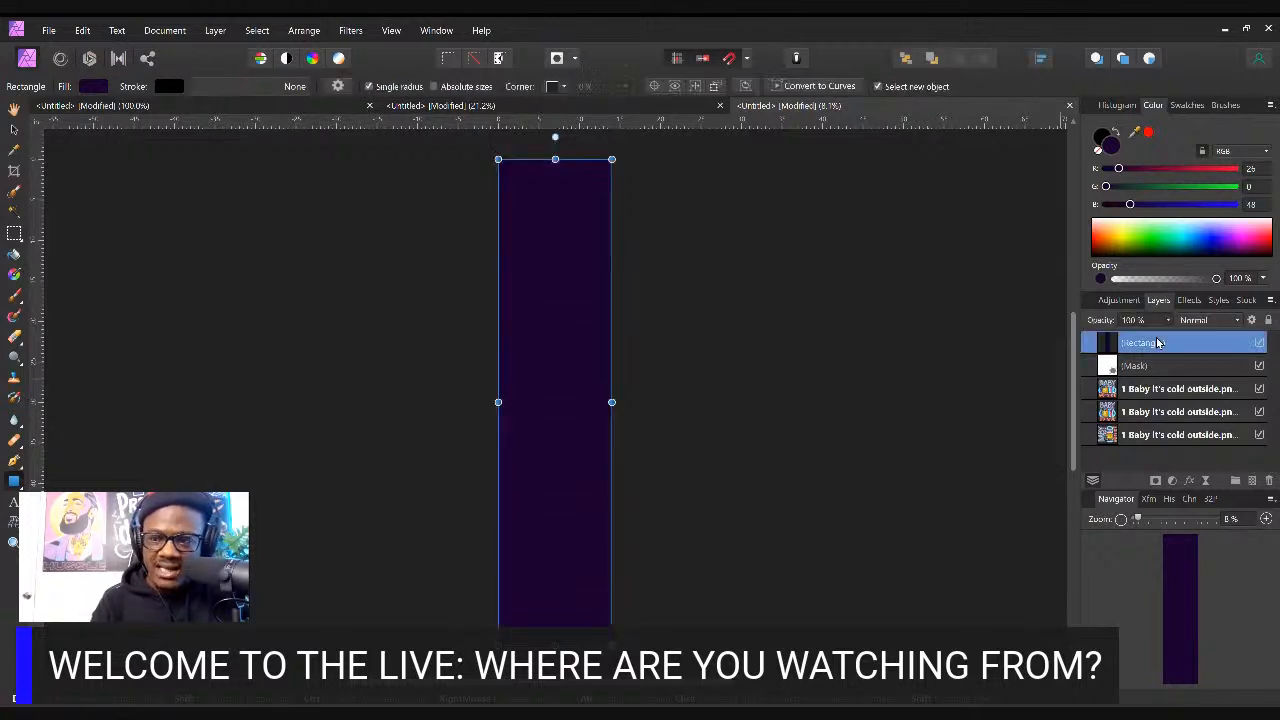
pyautogui.doubleClick(1177, 343)
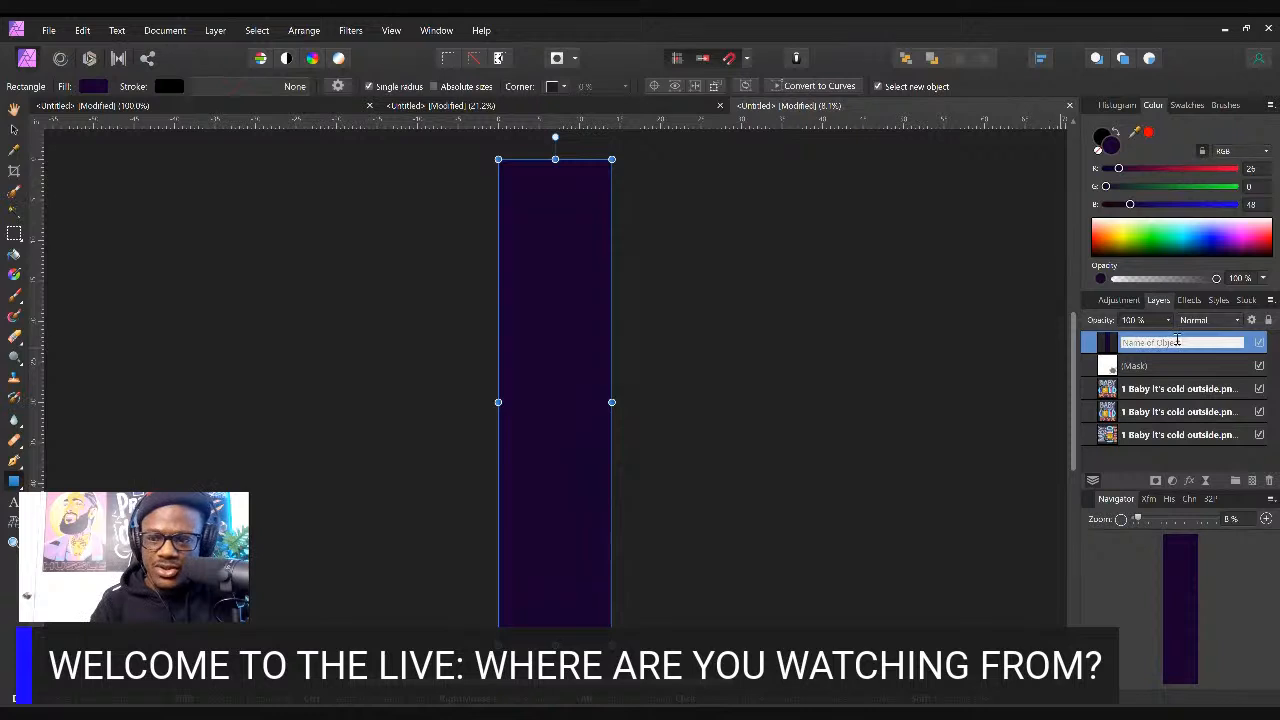
pyautogui.click(1064, 346)
pyautogui.click(1142, 347)
pyautogui.moveTo(1142, 347); pyautogui.dragTo(1116, 470)
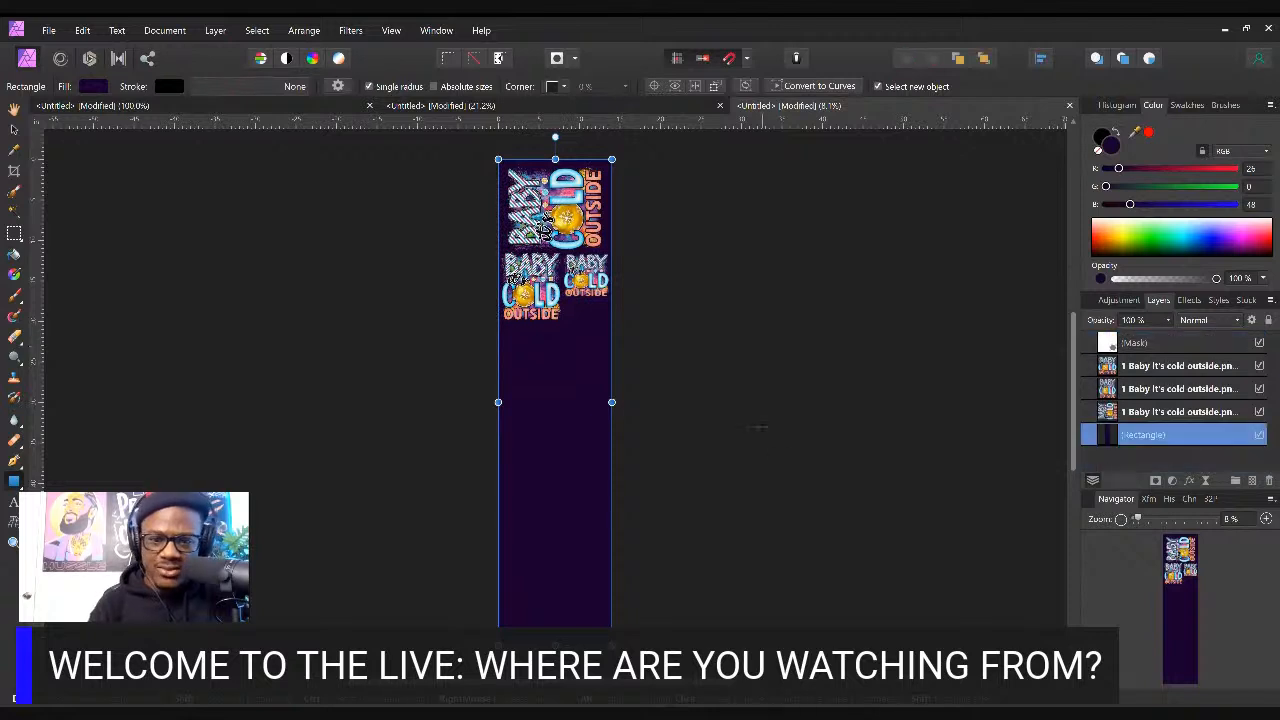
pyautogui.click(762, 427)
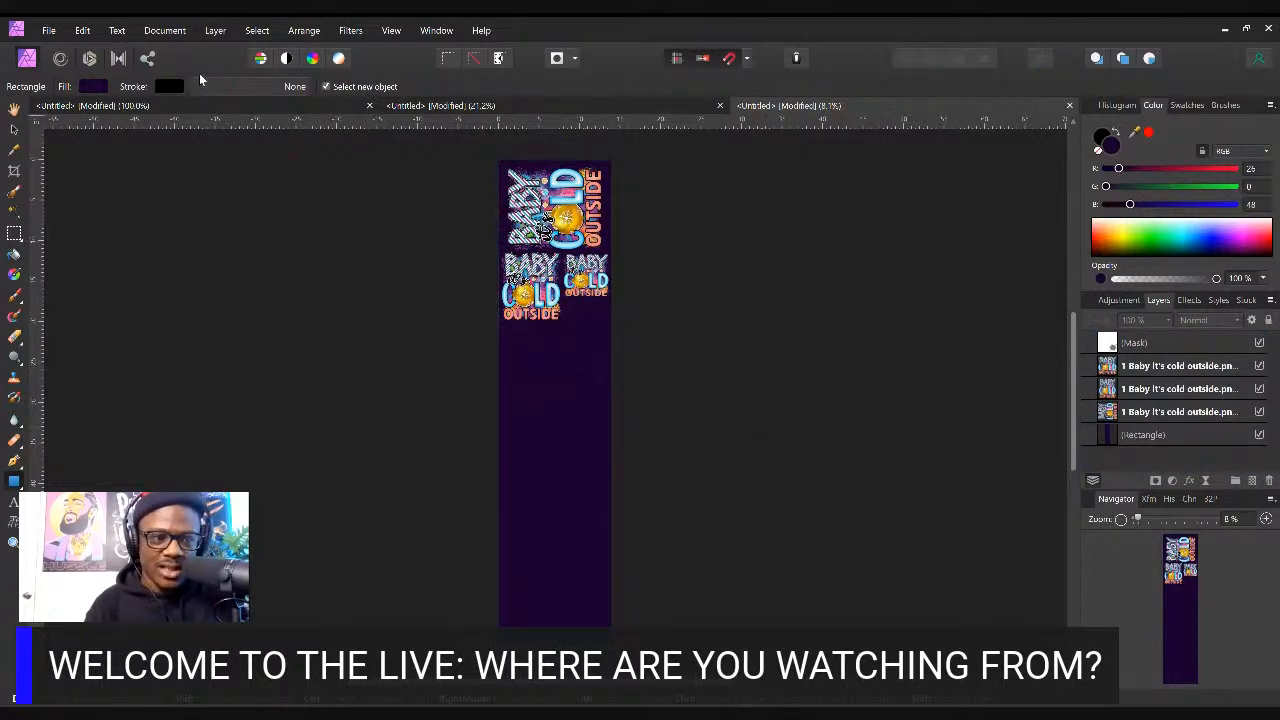
pyautogui.click(16, 132)
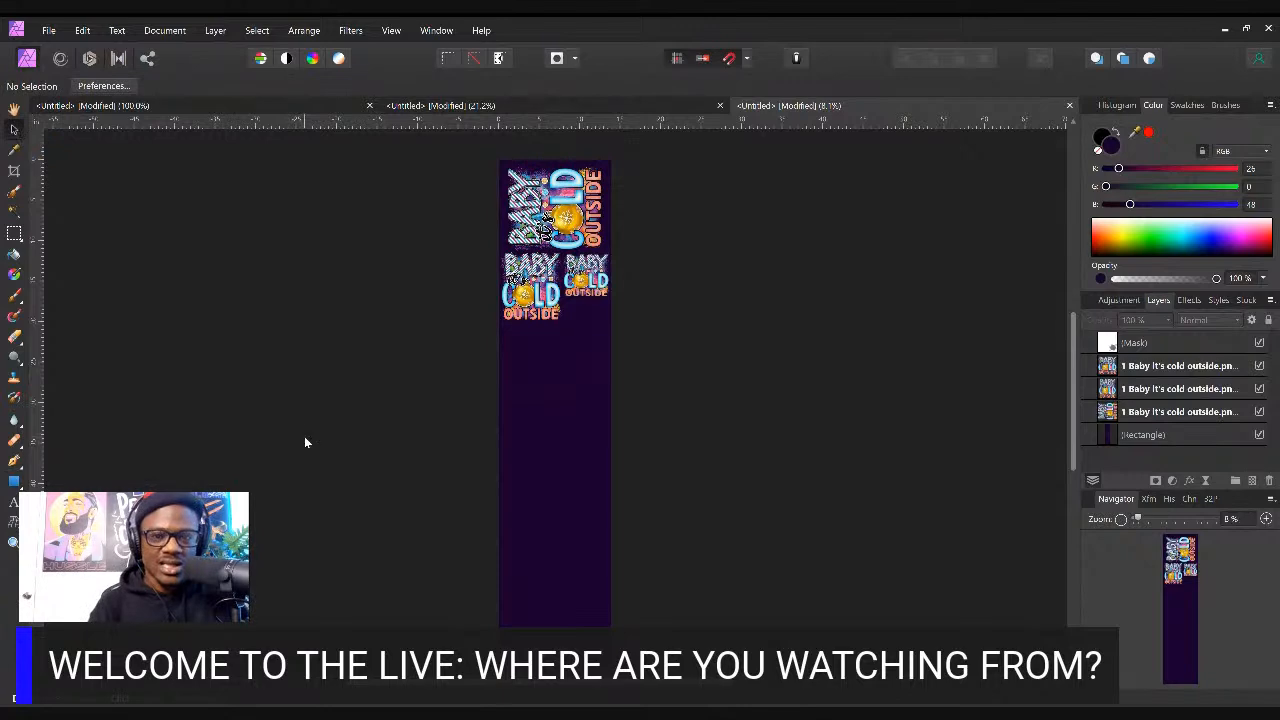
# Place the image "2 Cutest little snowflake" from the WINTER TRANSFERS (1) folder onto the sheet below the existing designs
pyautogui.click(48, 30)
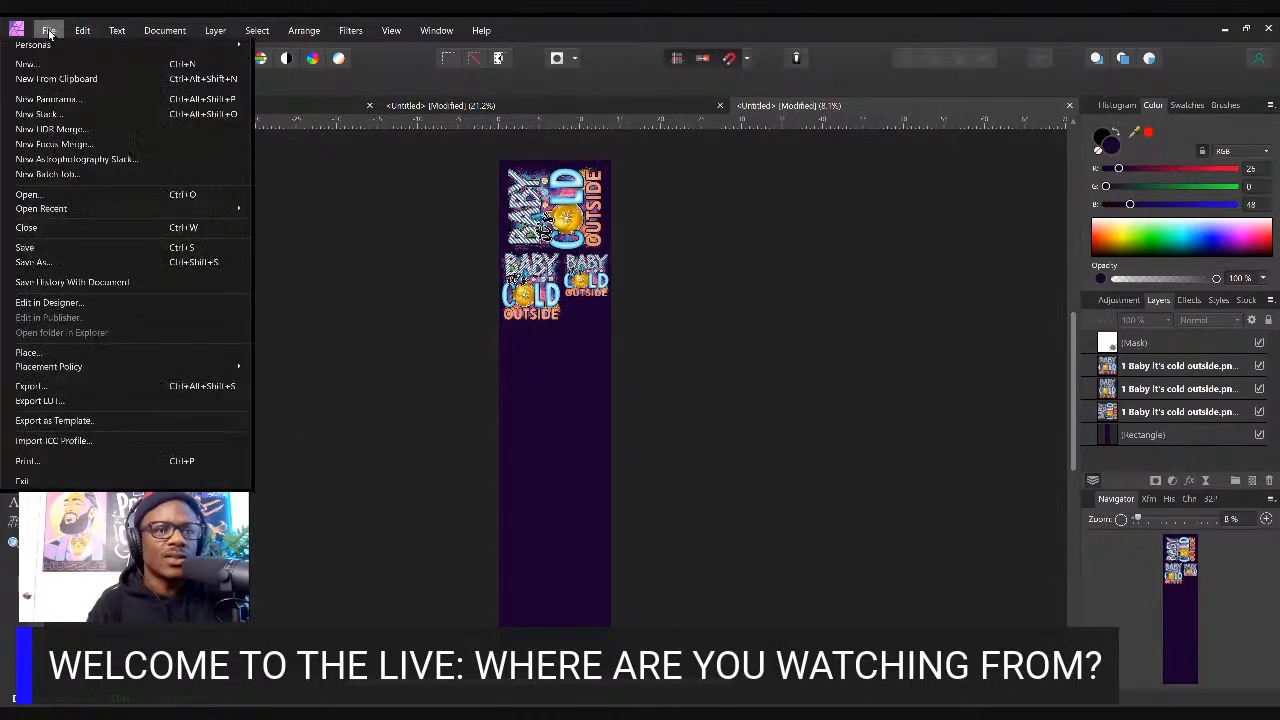
pyautogui.click(50, 351)
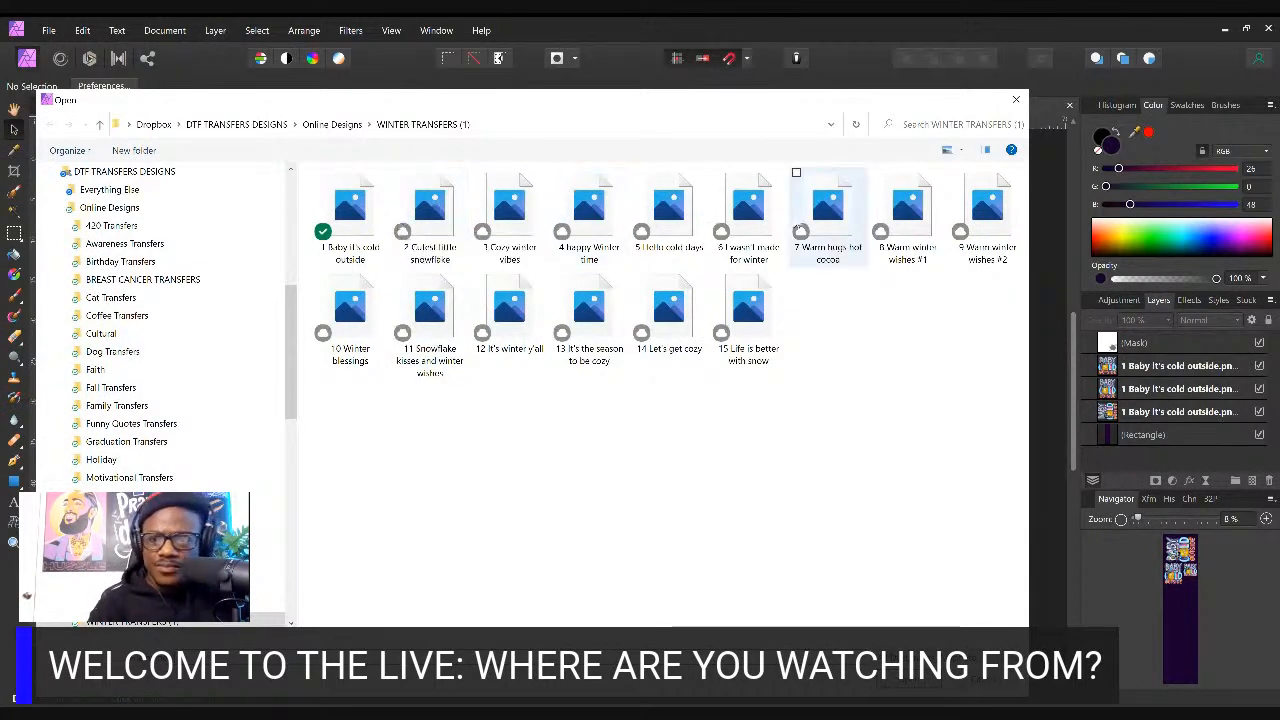
pyautogui.click(432, 207)
pyautogui.doubleClick(430, 207)
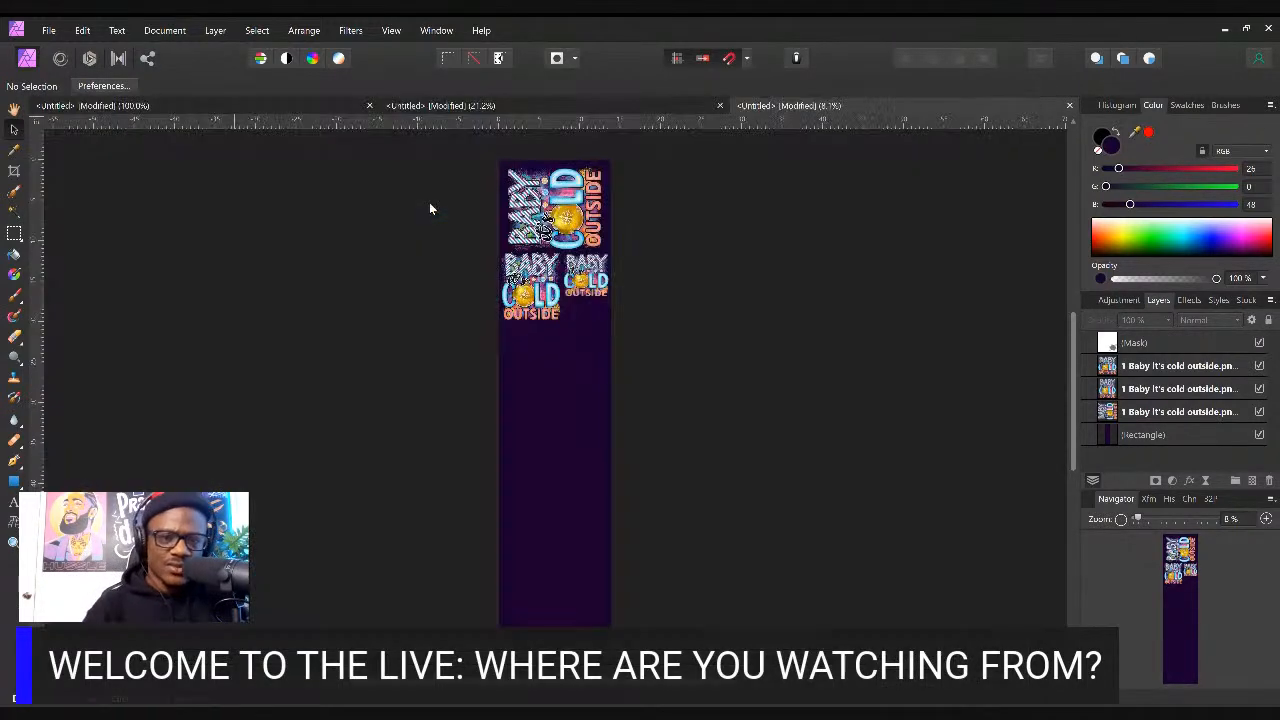
pyautogui.click(548, 467)
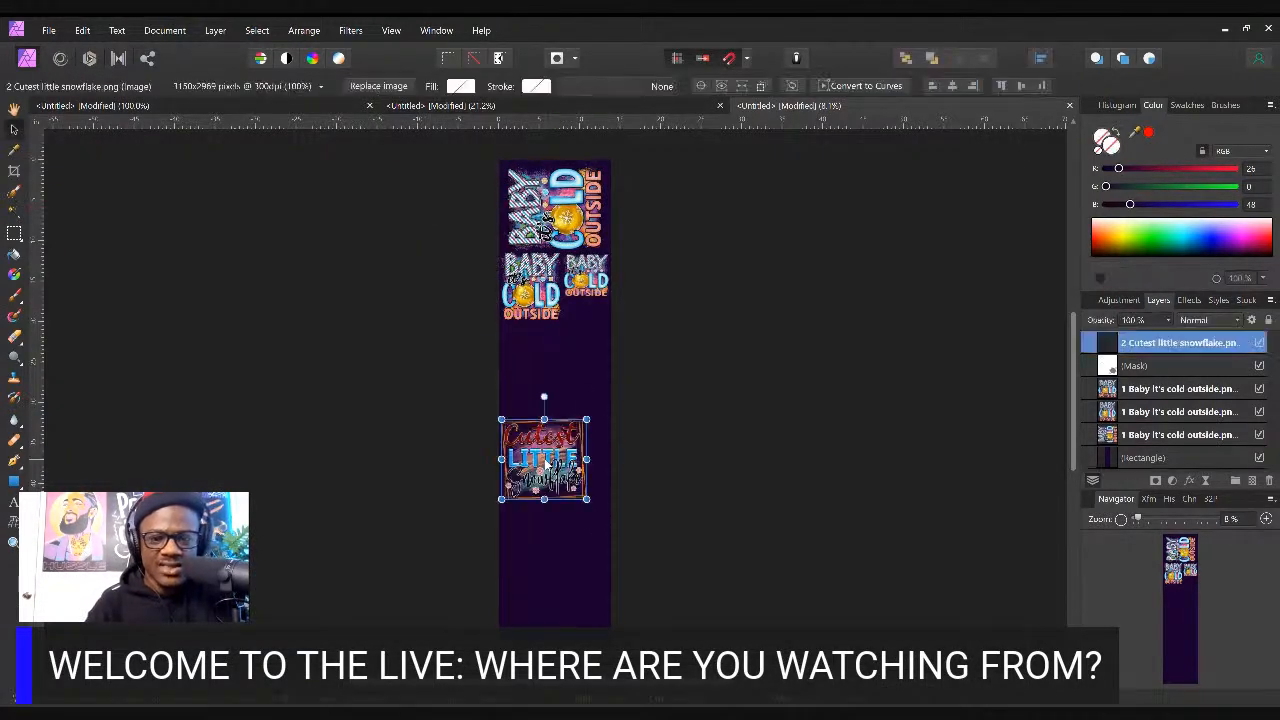
# Scale the snowflake design down to 59% and place it directly below the smallest copy, near the sheet's right edge
pyautogui.moveTo(553, 463); pyautogui.dragTo(563, 383)
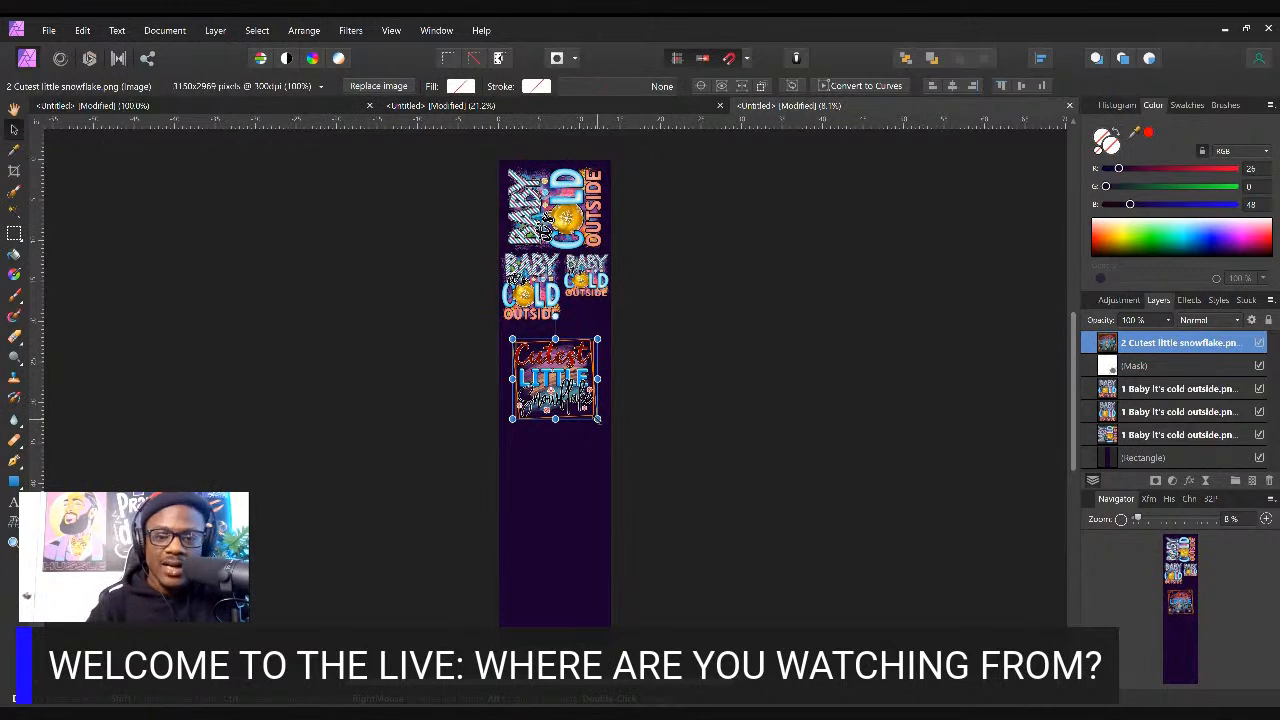
pyautogui.moveTo(598, 420); pyautogui.dragTo(563, 386)
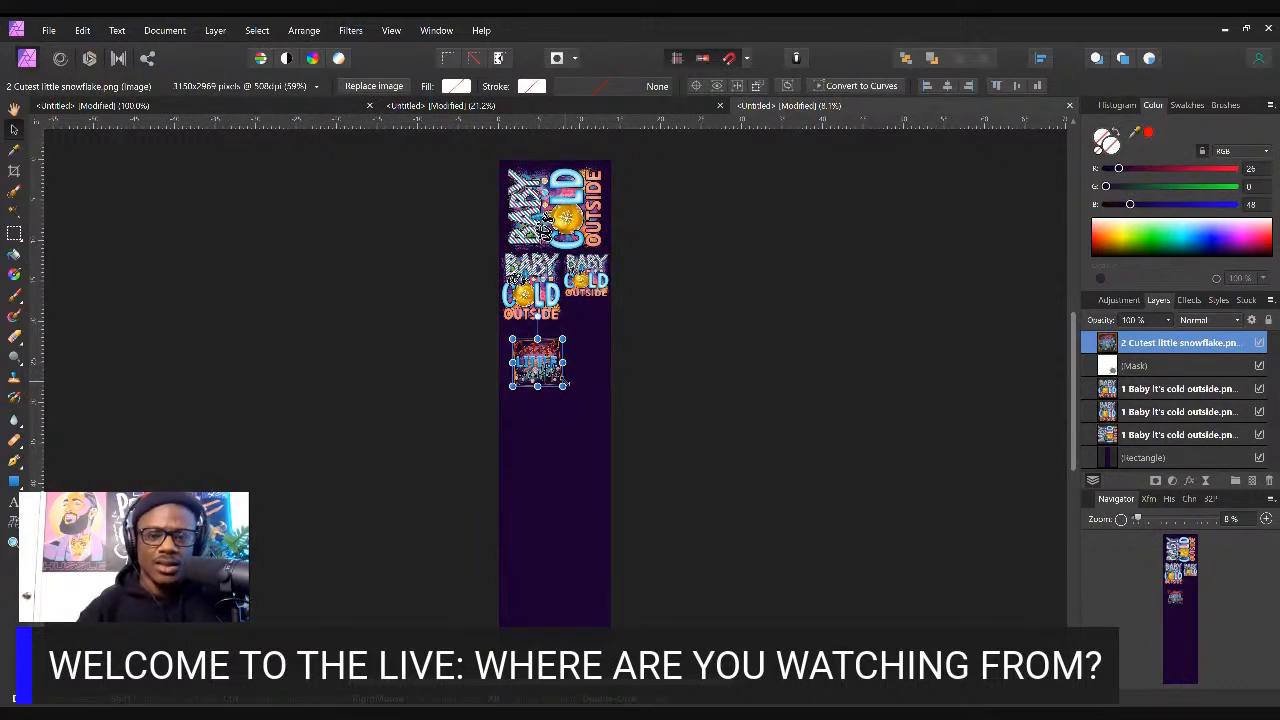
pyautogui.moveTo(545, 360); pyautogui.dragTo(589, 330)
pyautogui.click(670, 410)
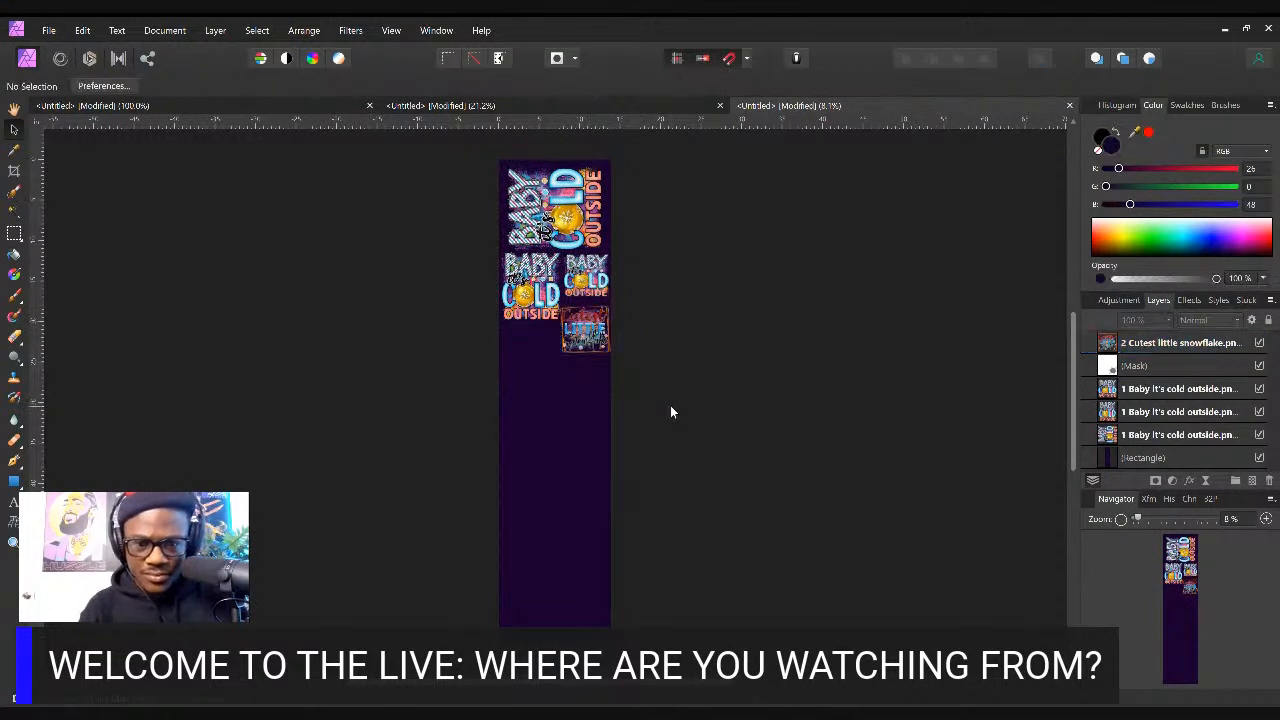
# Nudge the medium upright design slightly left and reduce the snowflake design to 57%
pyautogui.click(532, 296)
pyautogui.moveTo(531, 296); pyautogui.dragTo(530, 296)
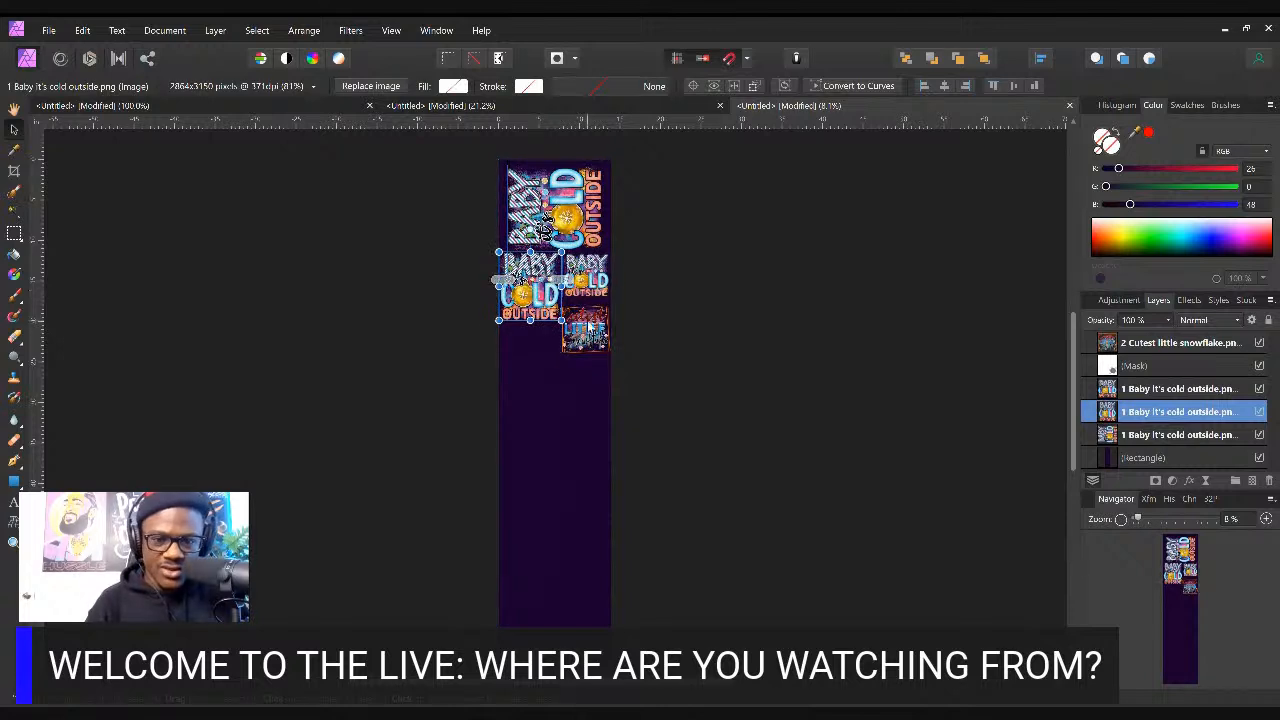
pyautogui.click(590, 327)
pyautogui.moveTo(560, 354); pyautogui.dragTo(564, 349)
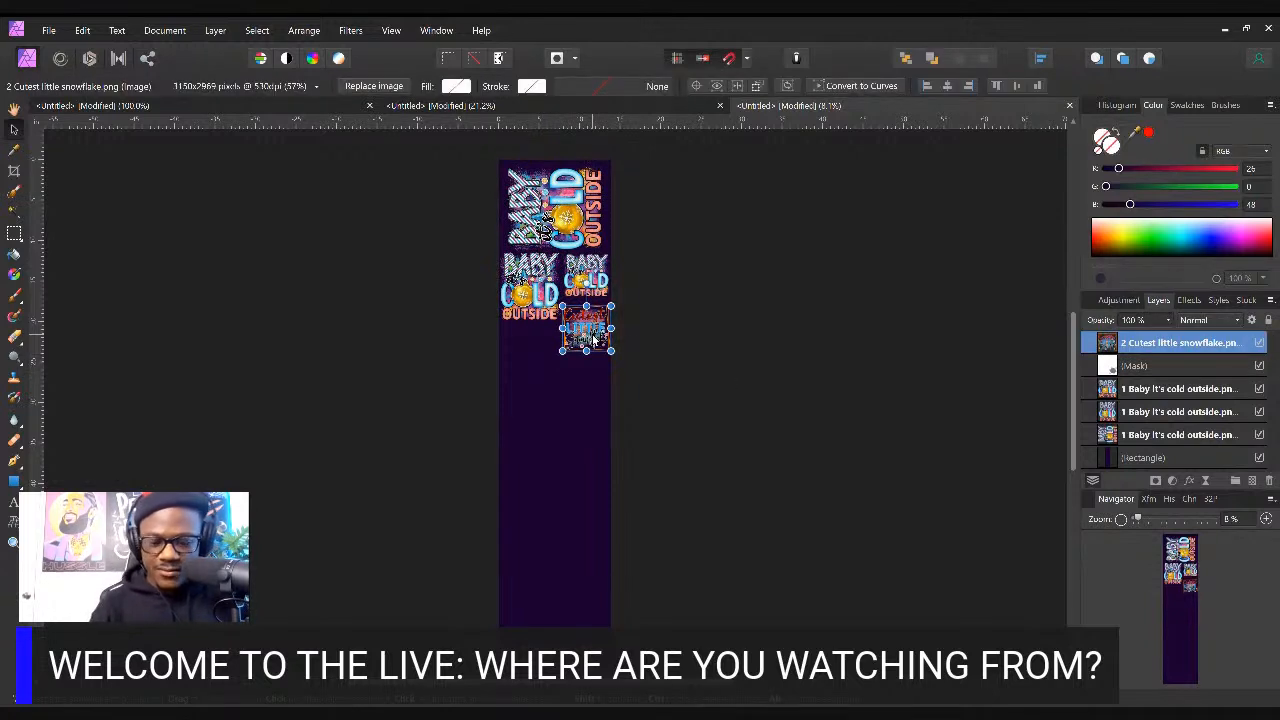
# Move the snowflake design up to close the gap beneath the smallest "Baby it's cold outside" copy, leaving it deselected
pyautogui.press('Up')
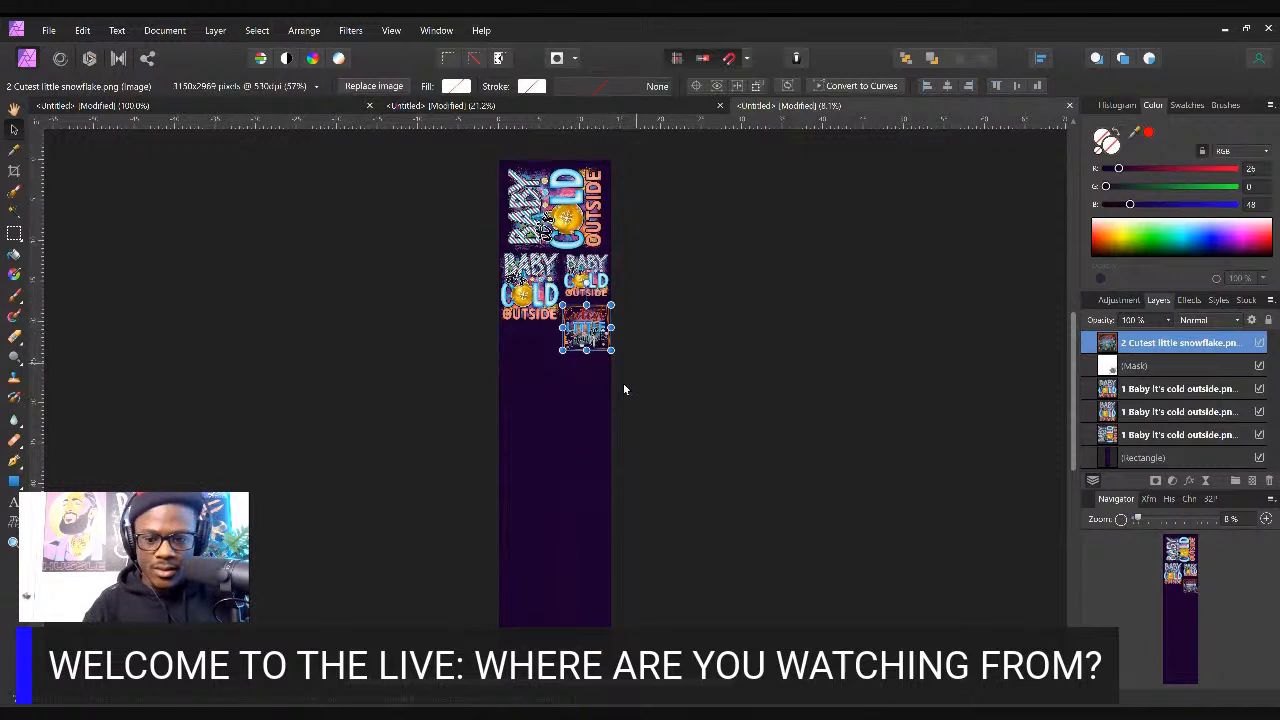
pyautogui.click(572, 426)
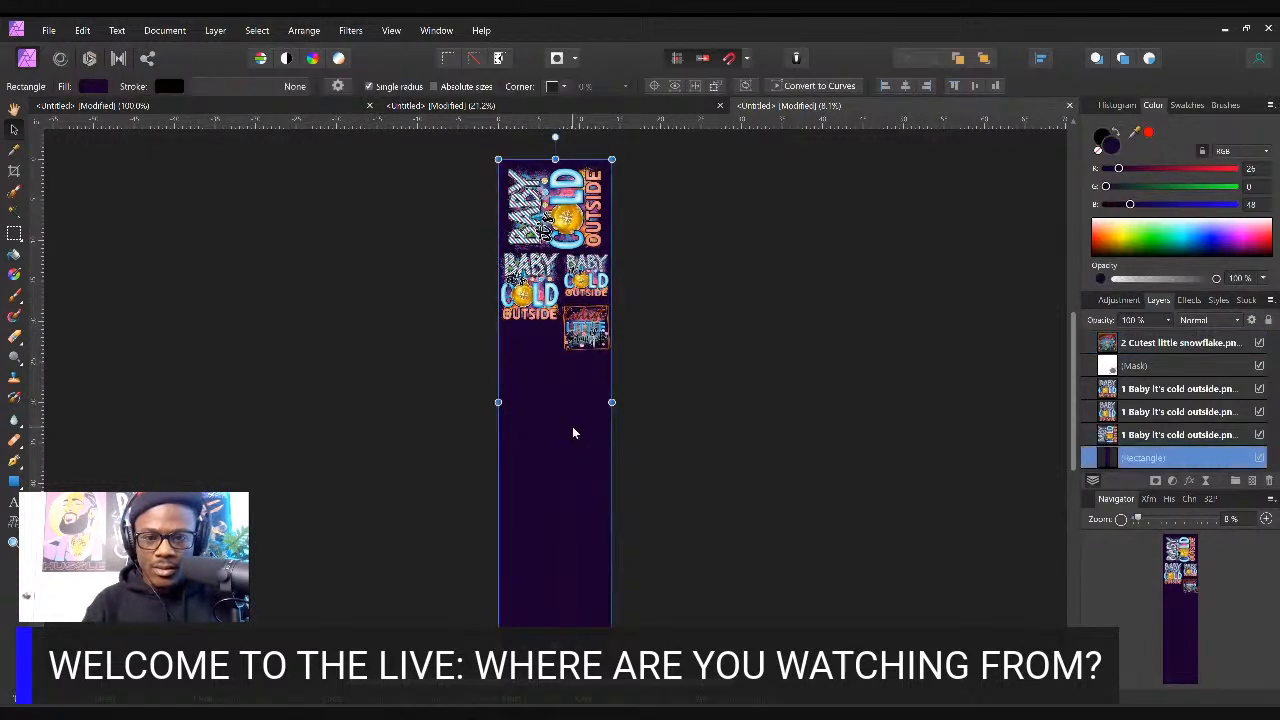
pyautogui.click(744, 416)
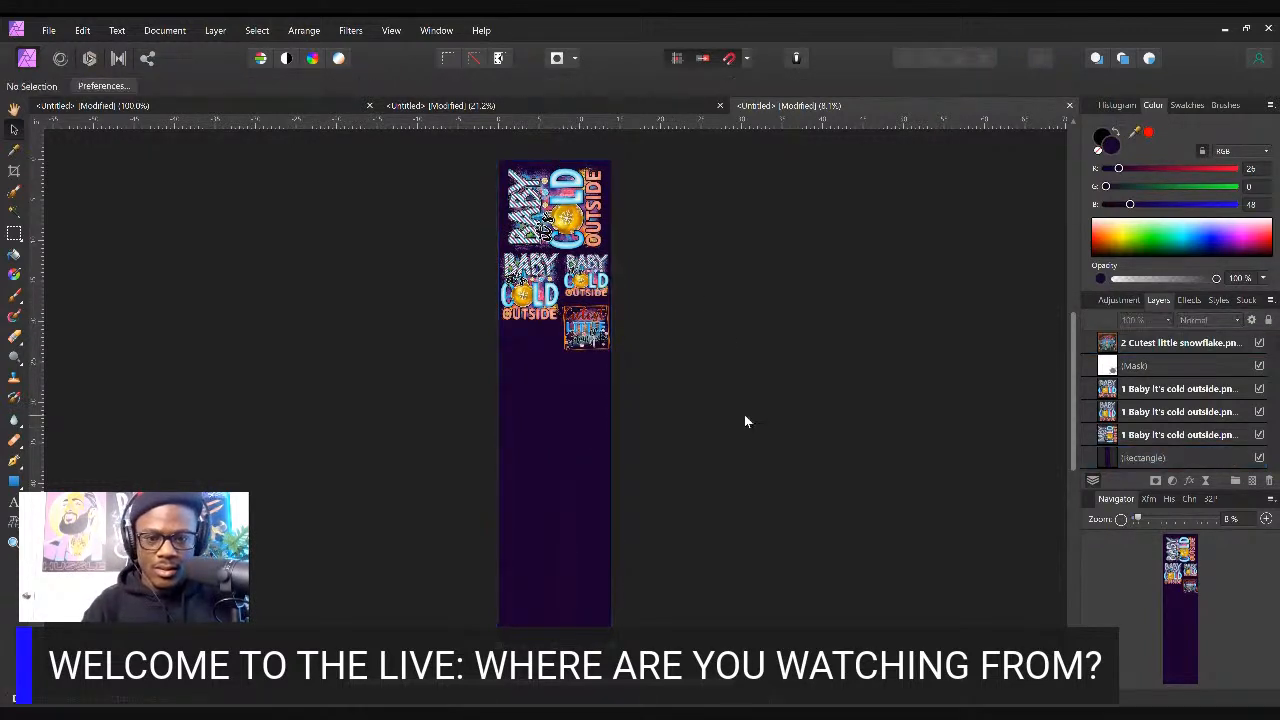
pyautogui.hotkey('ctrl', '=')
pyautogui.hotkey('ctrl', '=')
pyautogui.hotkey('ctrl', '=')
pyautogui.hotkey('ctrl', '=')
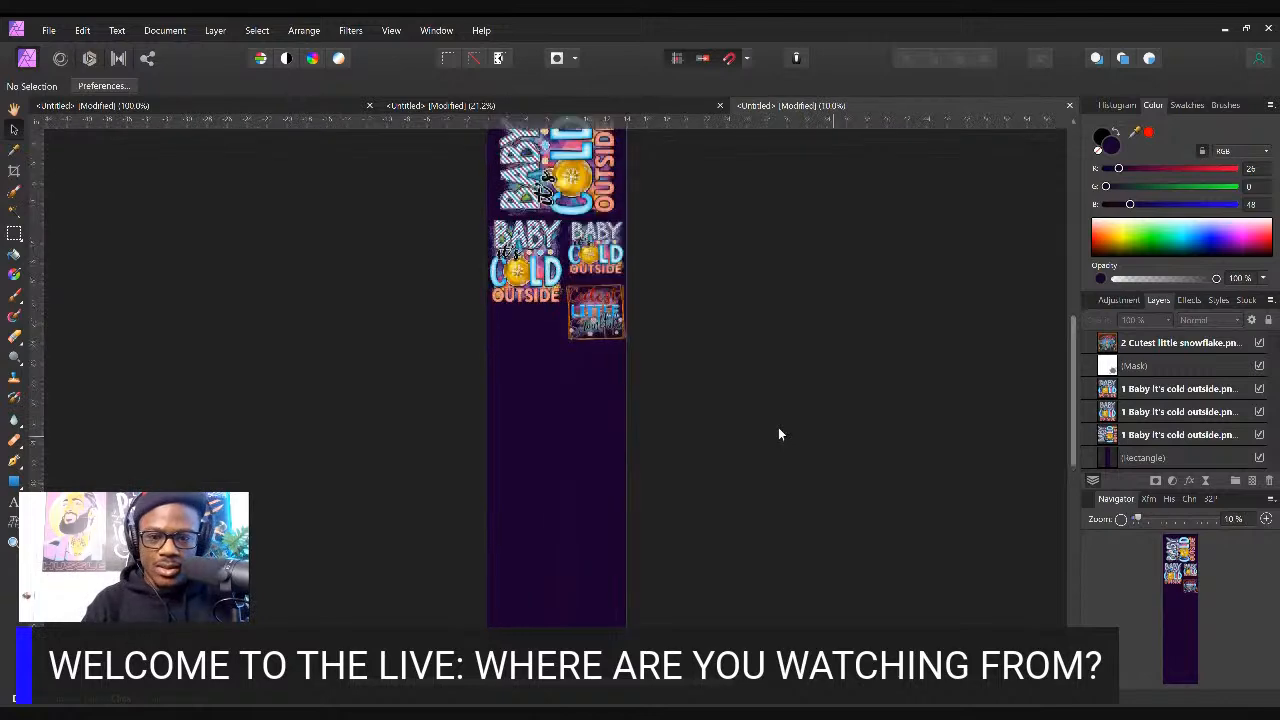
pyautogui.moveTo(883, 254); pyautogui.dragTo(788, 476)
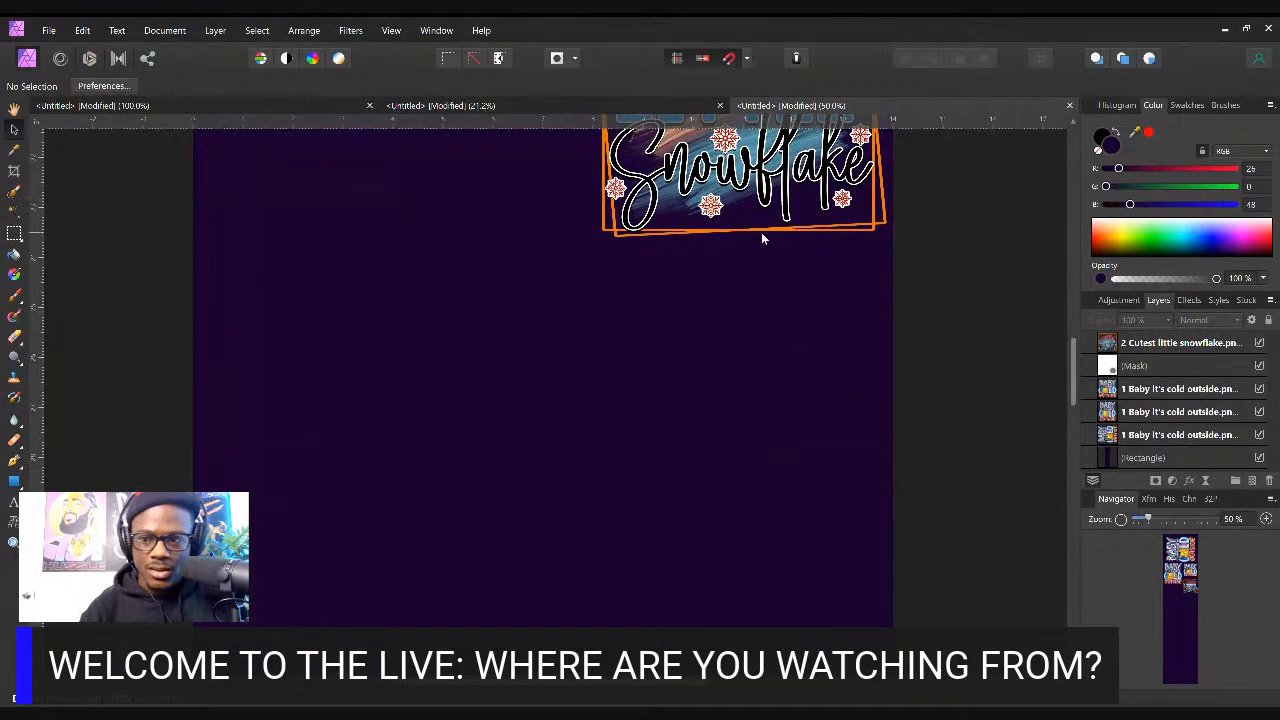
pyautogui.moveTo(1075, 376); pyautogui.dragTo(1074, 319)
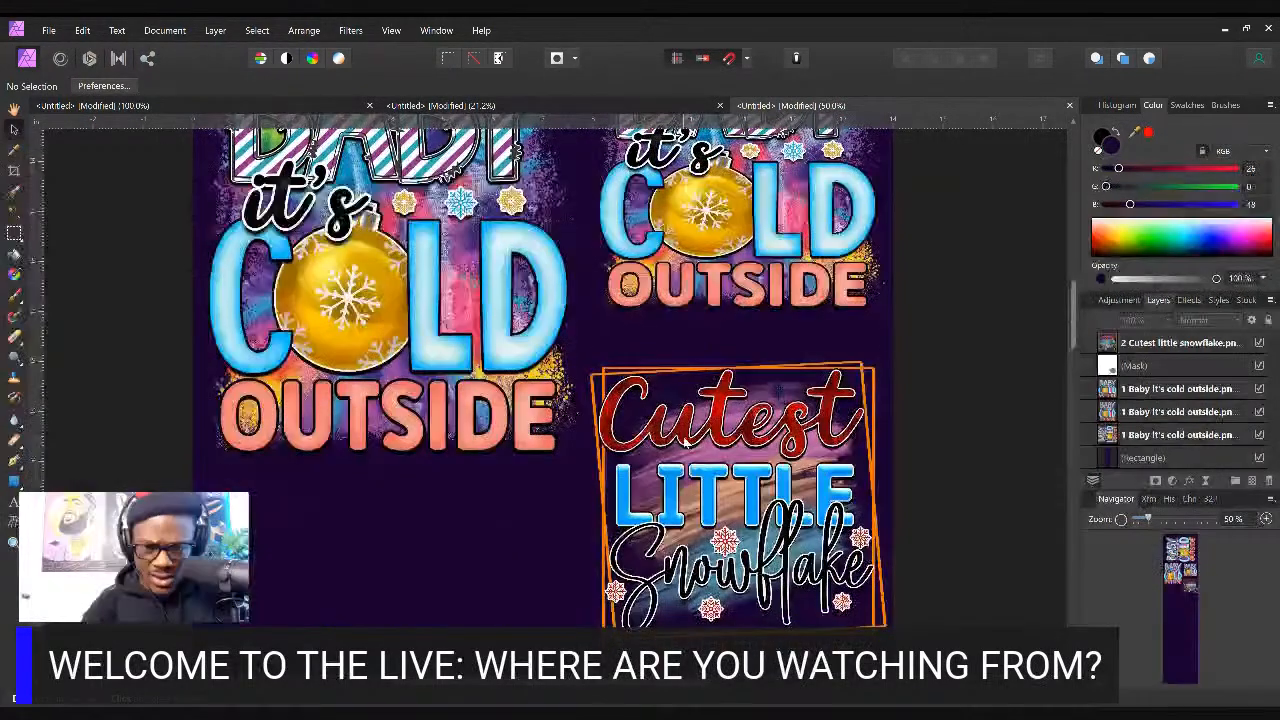
pyautogui.click(746, 527)
pyautogui.moveTo(749, 470); pyautogui.dragTo(751, 442)
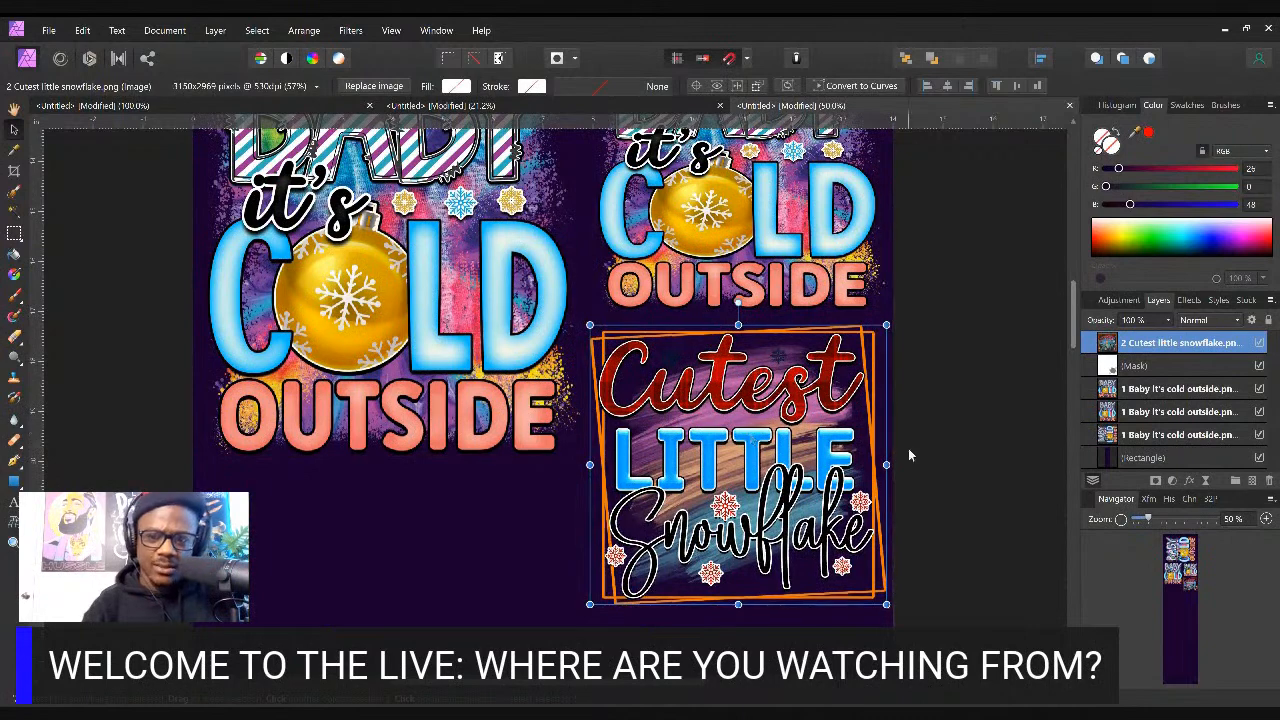
pyautogui.click(969, 447)
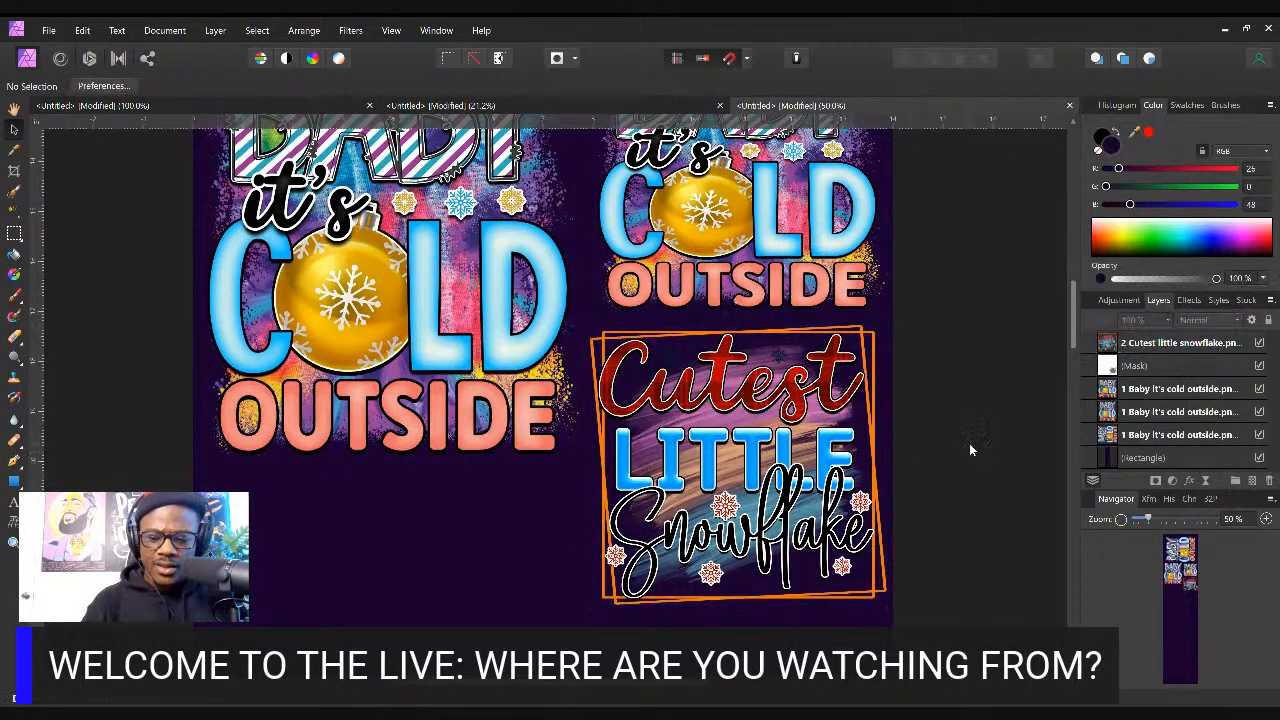
pyautogui.hotkey('ctrl', '0')
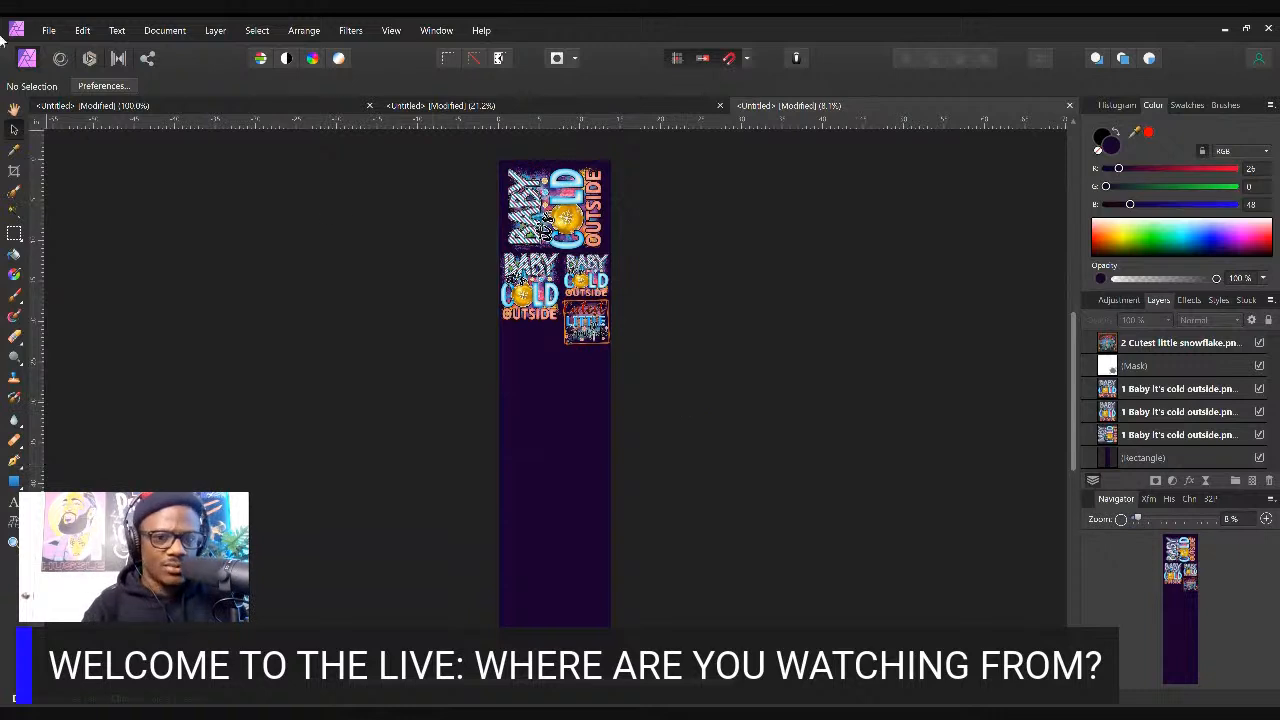
# Place the image "3 Cozy winter vibes" from the WINTER TRANSFERS (1) folder below the snowflake design and stretch it very slightly
pyautogui.click(586, 328)
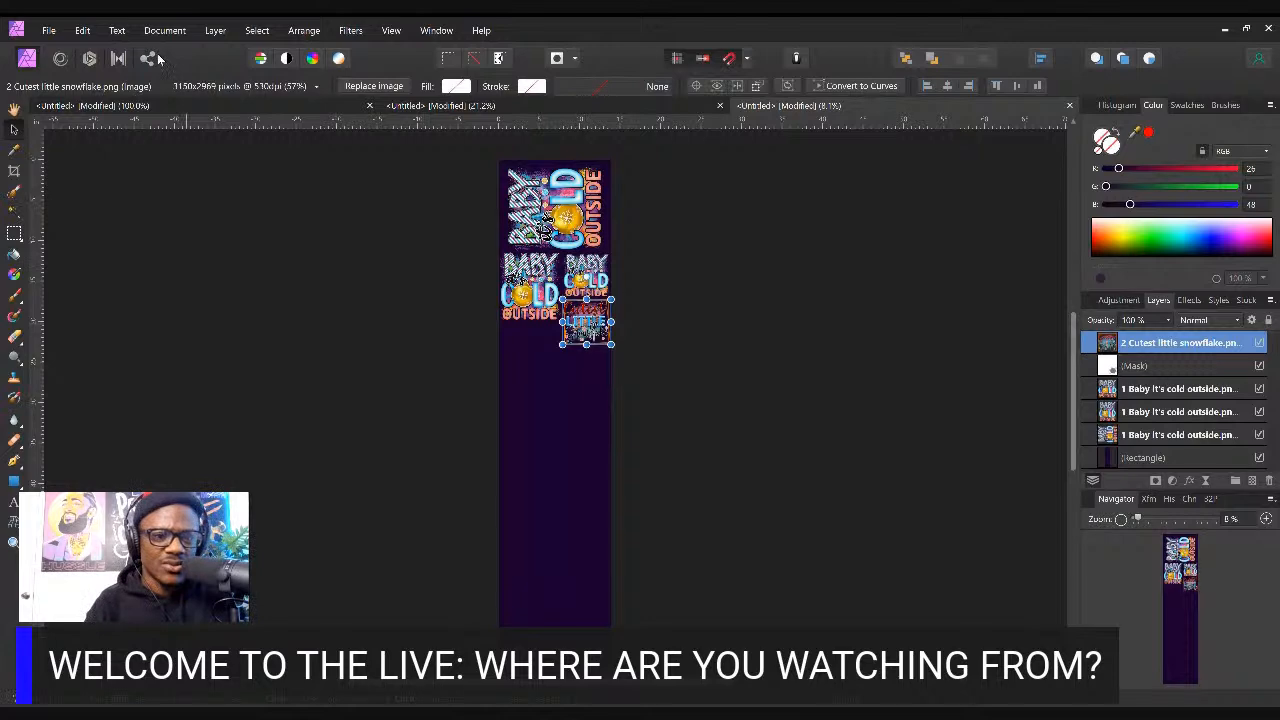
pyautogui.click(48, 31)
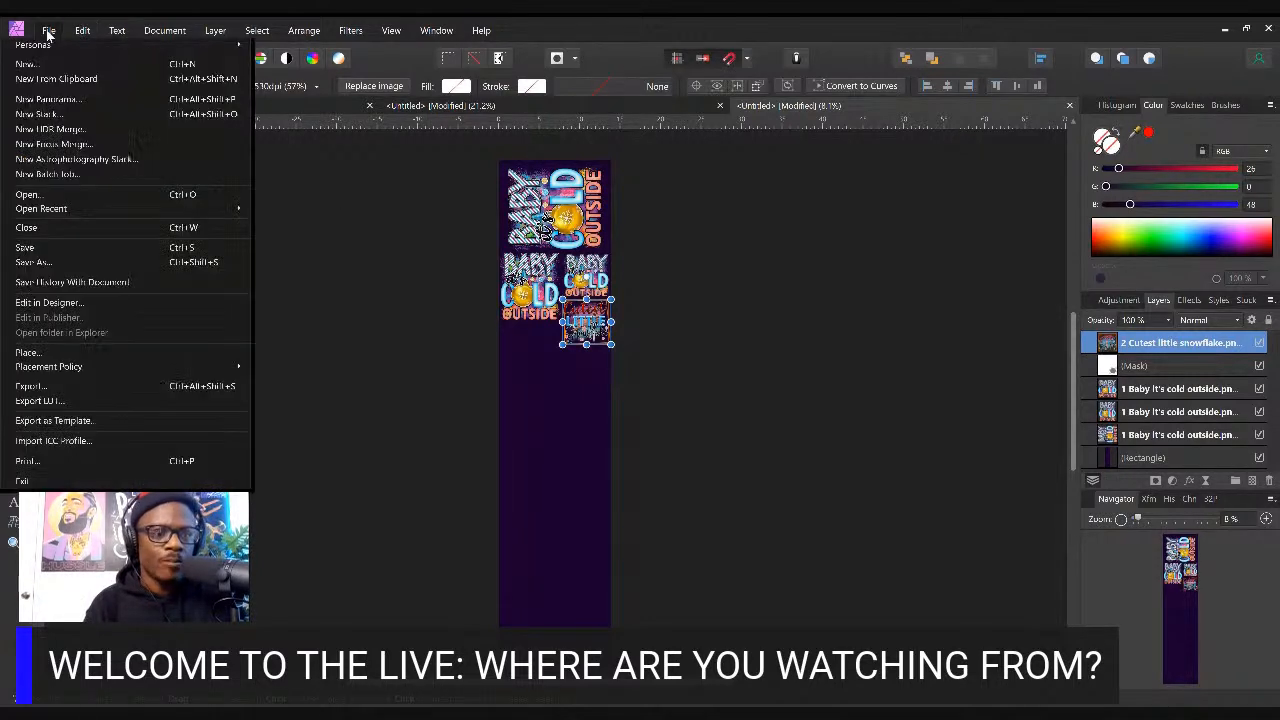
pyautogui.click(45, 346)
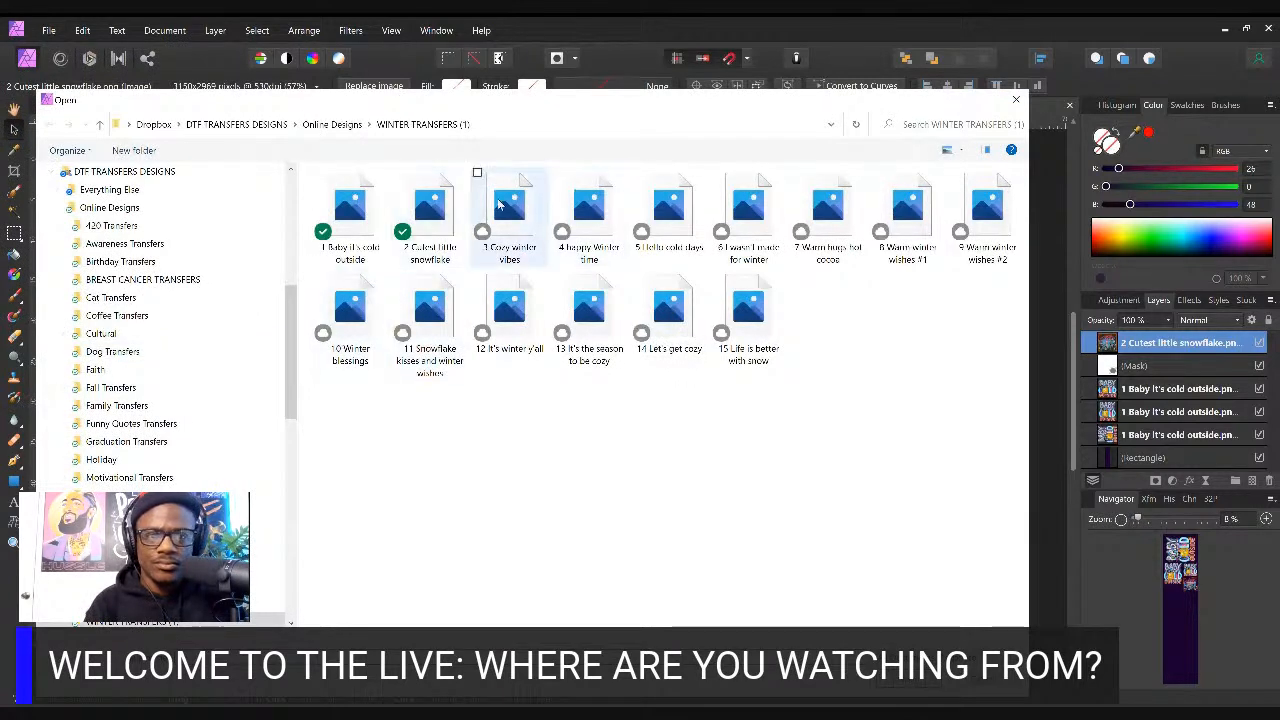
pyautogui.click(505, 204)
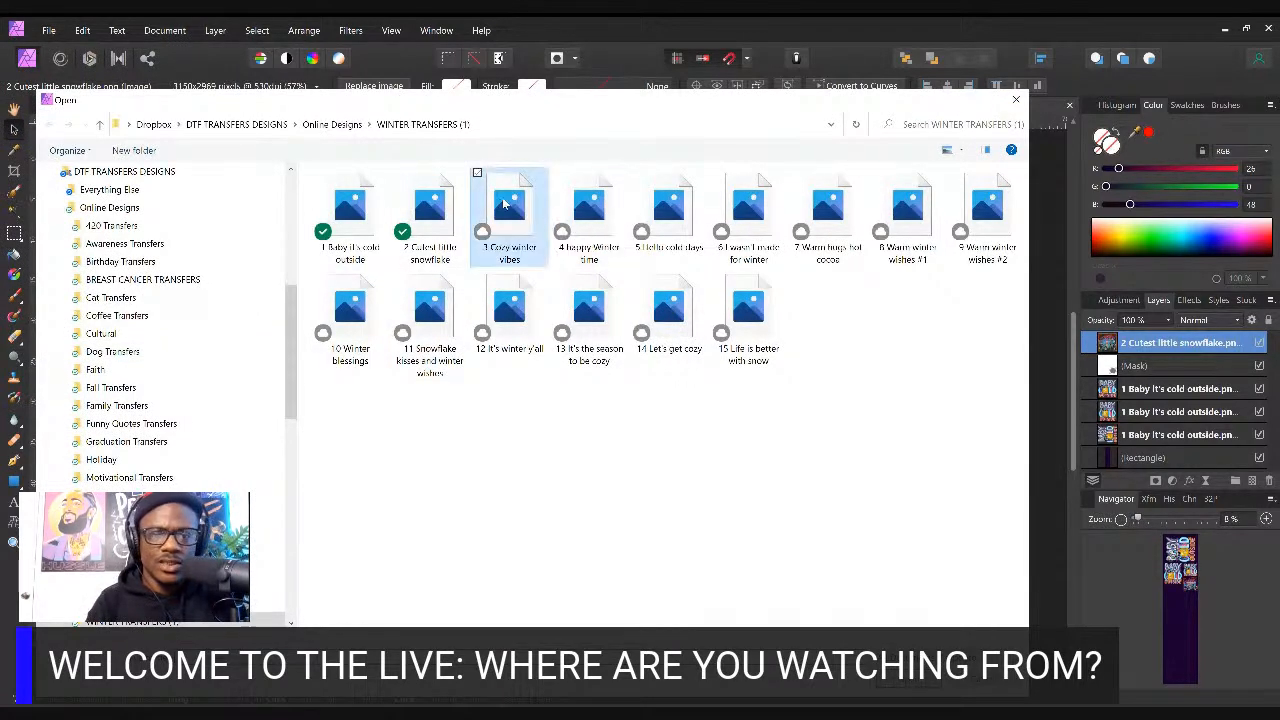
pyautogui.doubleClick(505, 204)
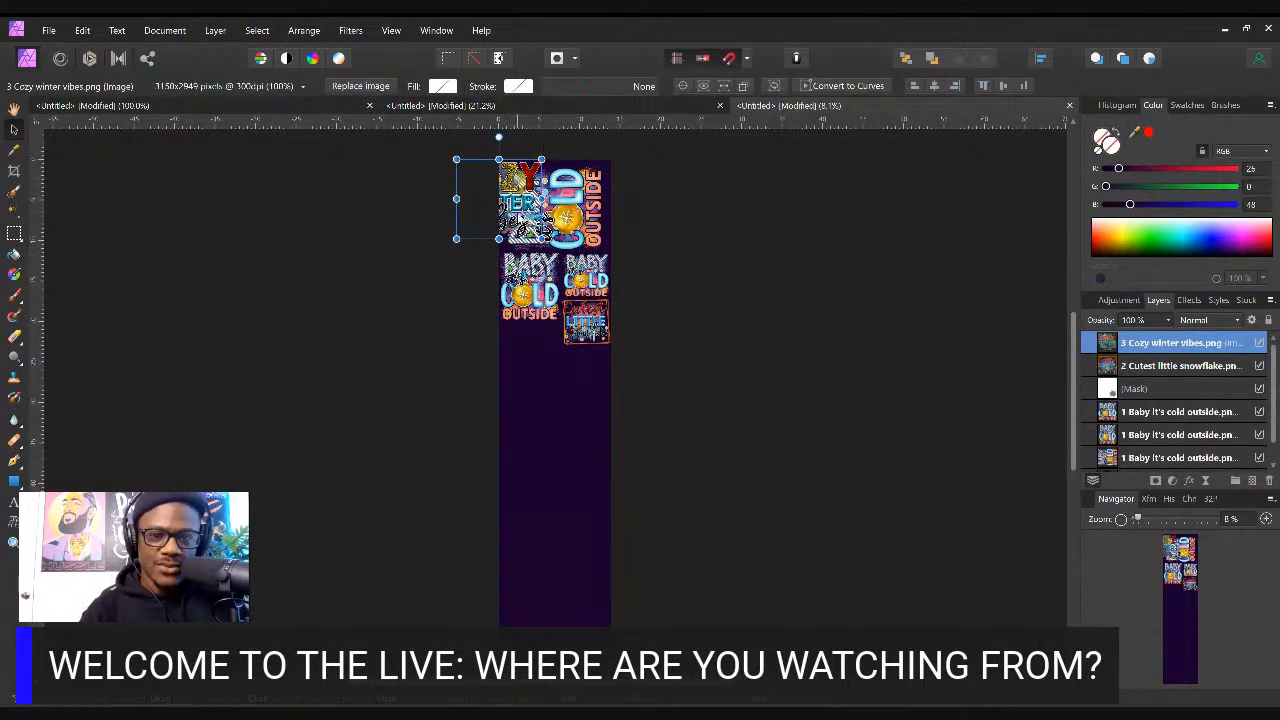
pyautogui.moveTo(519, 208); pyautogui.dragTo(576, 425)
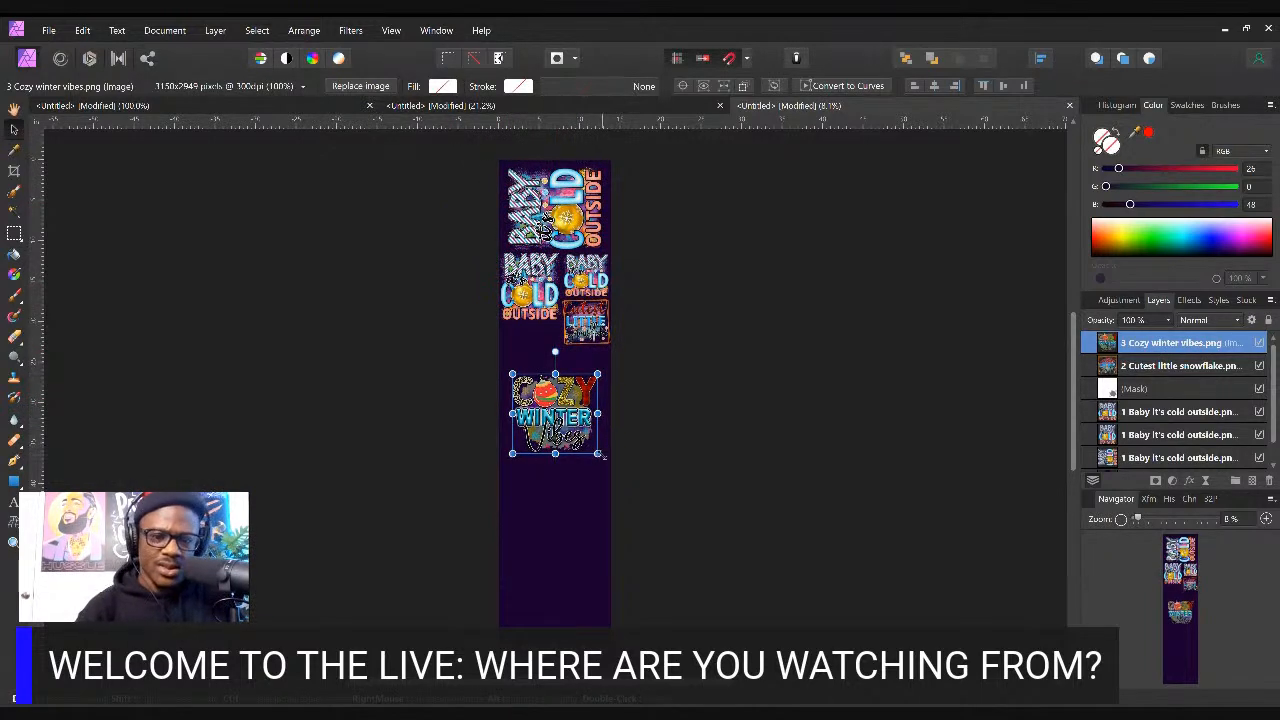
pyautogui.moveTo(602, 456); pyautogui.dragTo(600, 458)
pyautogui.moveTo(570, 418); pyautogui.dragTo(571, 382)
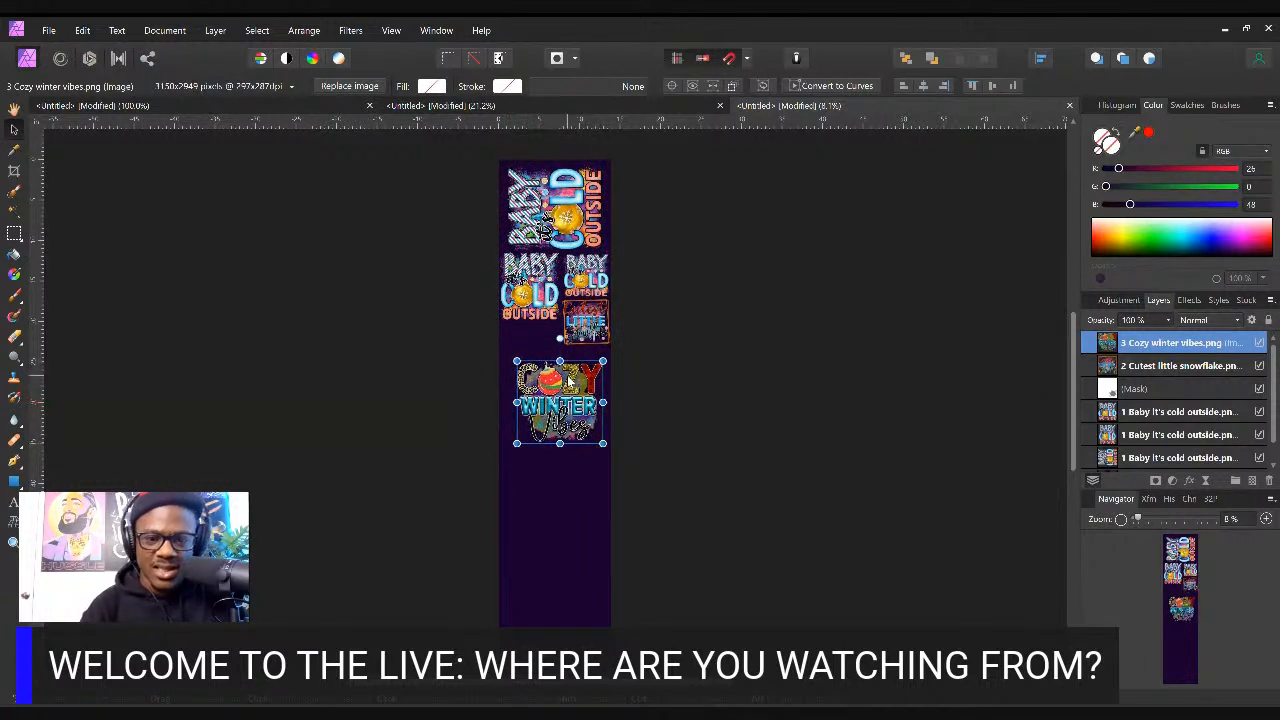
# Try turning the Cozy winter vibes design a quarter turn counter-clockwise and placing it against the sheet's left edge
pyautogui.moveTo(560, 338); pyautogui.dragTo(496, 416)
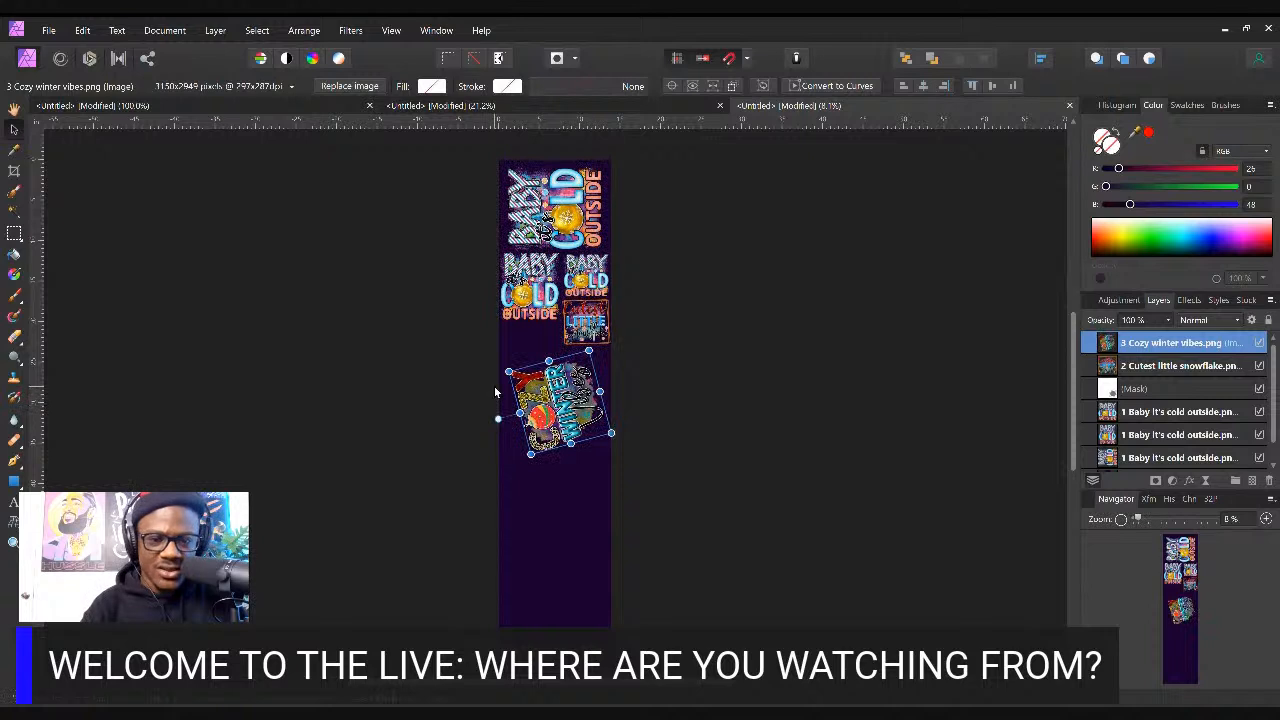
pyautogui.moveTo(496, 418); pyautogui.dragTo(493, 401)
pyautogui.moveTo(580, 418); pyautogui.dragTo(550, 408)
pyautogui.click(740, 356)
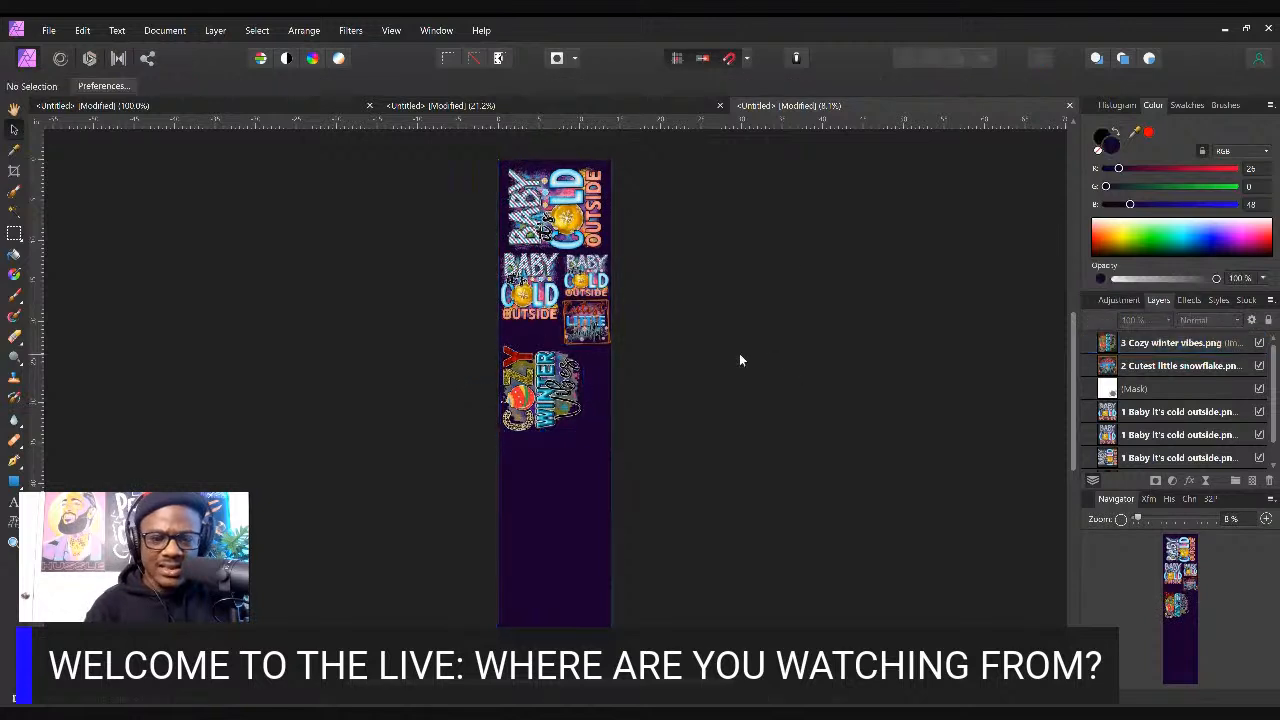
# Rotate the sideways Cozy winter vibes design back upright
pyautogui.click(538, 411)
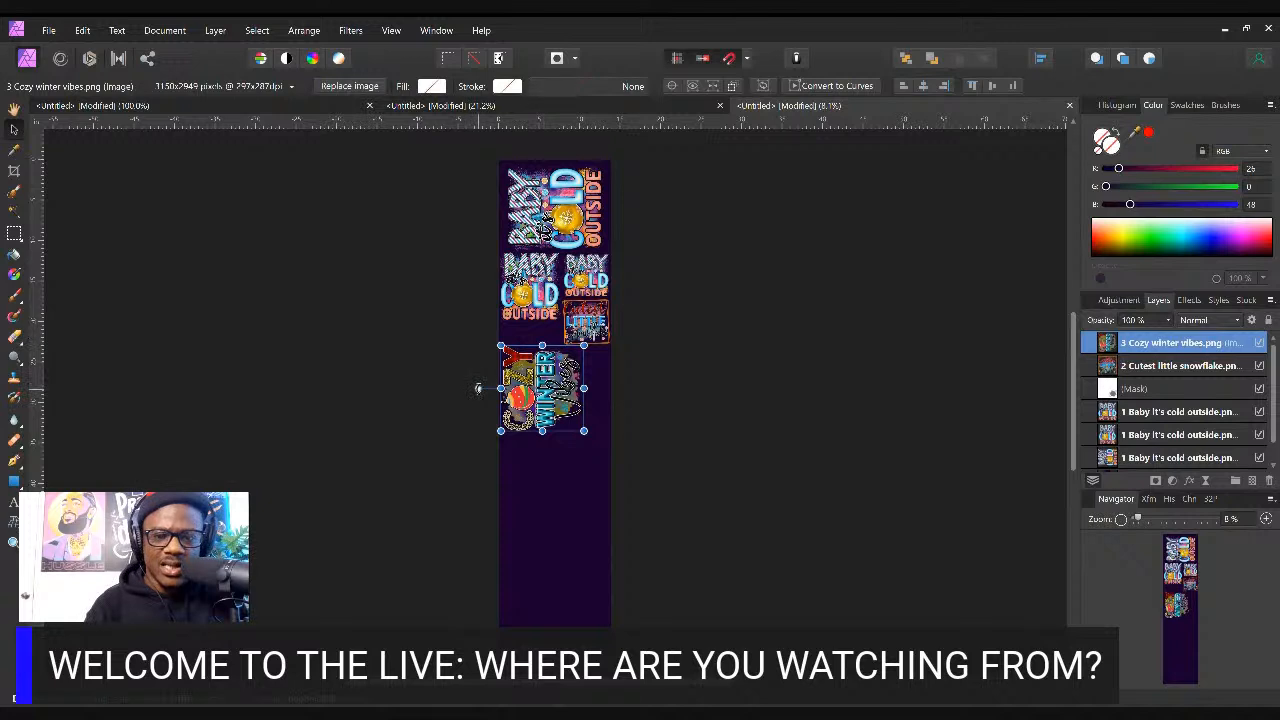
pyautogui.moveTo(478, 388); pyautogui.dragTo(541, 320)
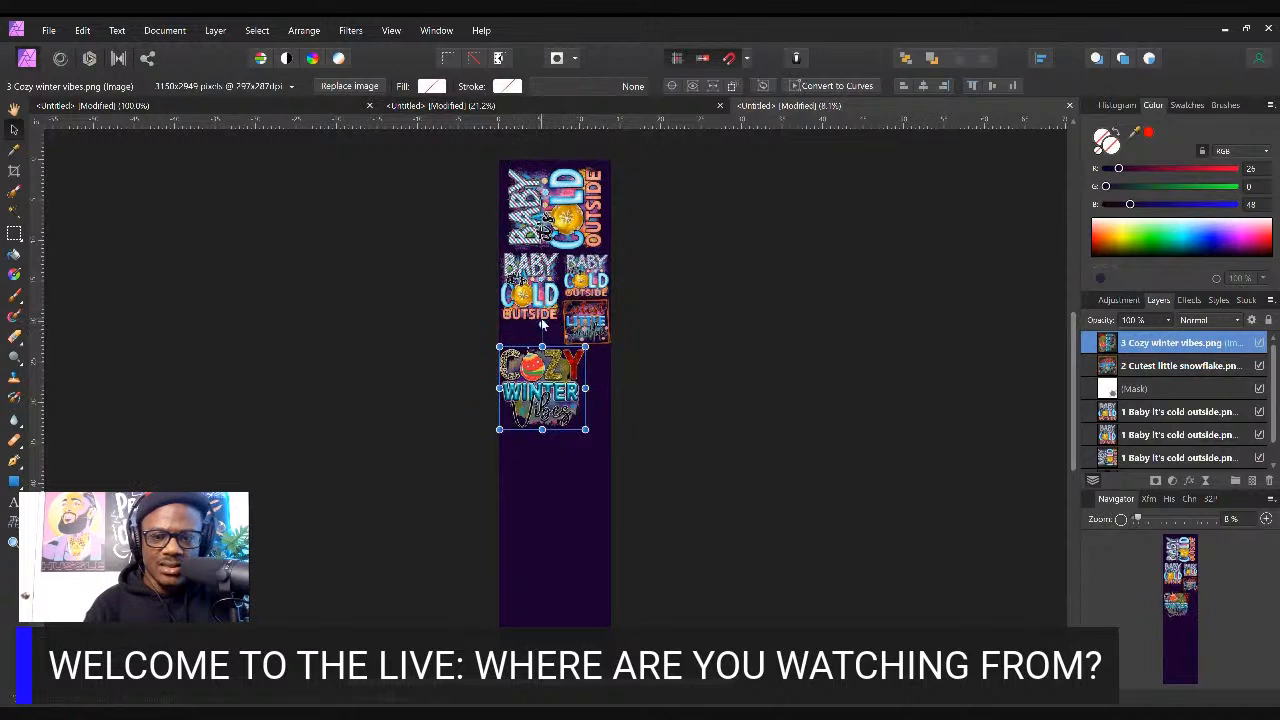
pyautogui.click(684, 398)
# Shift the upright Cozy winter vibes design slightly lower with a small margin from the sheet's left edge, then deselect it
pyautogui.click(533, 408)
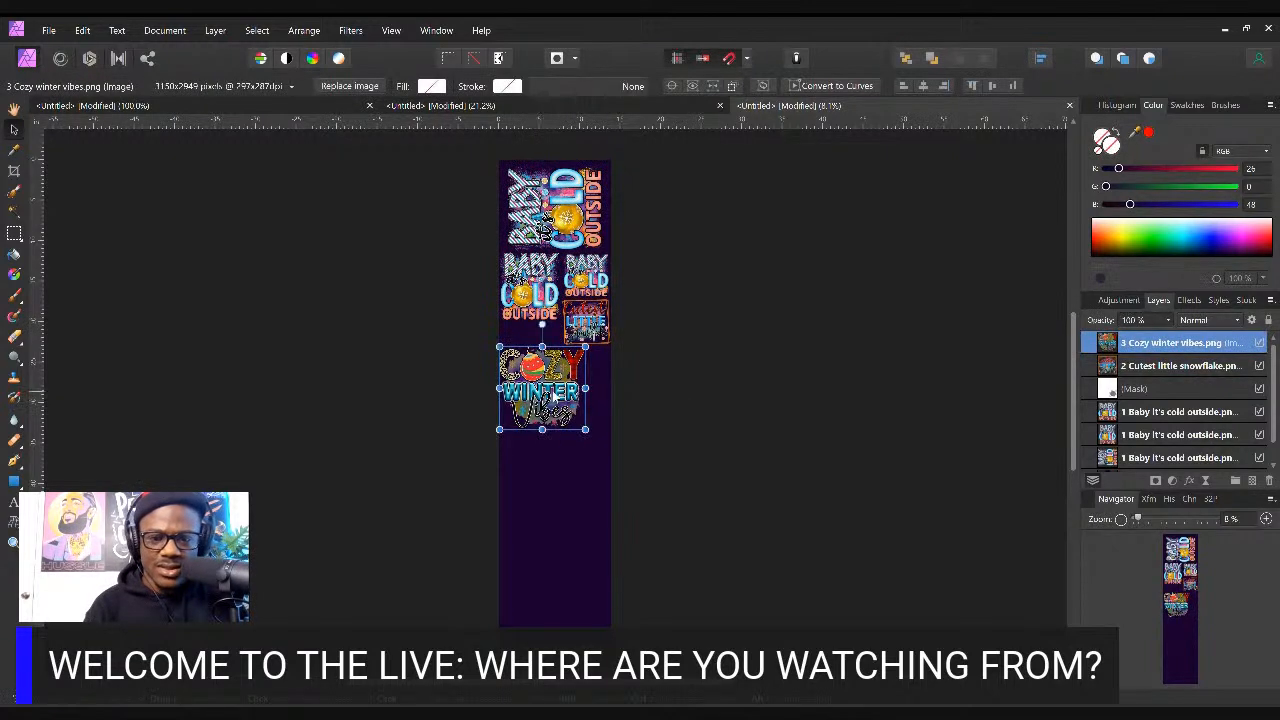
pyautogui.moveTo(548, 397); pyautogui.dragTo(557, 403)
pyautogui.press('Left')
pyautogui.press('Left')
pyautogui.press('Left')
pyautogui.press('Left')
pyautogui.press('Left')
pyautogui.press('Left')
pyautogui.press('Left')
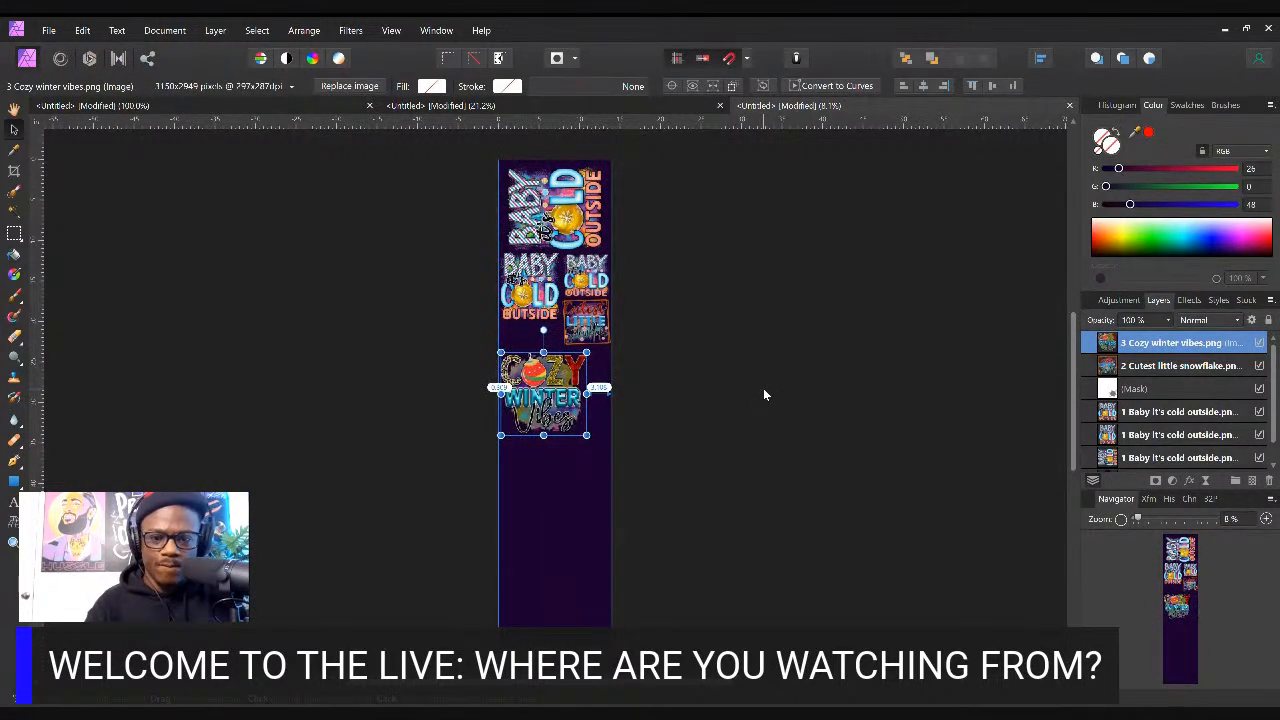
pyautogui.click(853, 330)
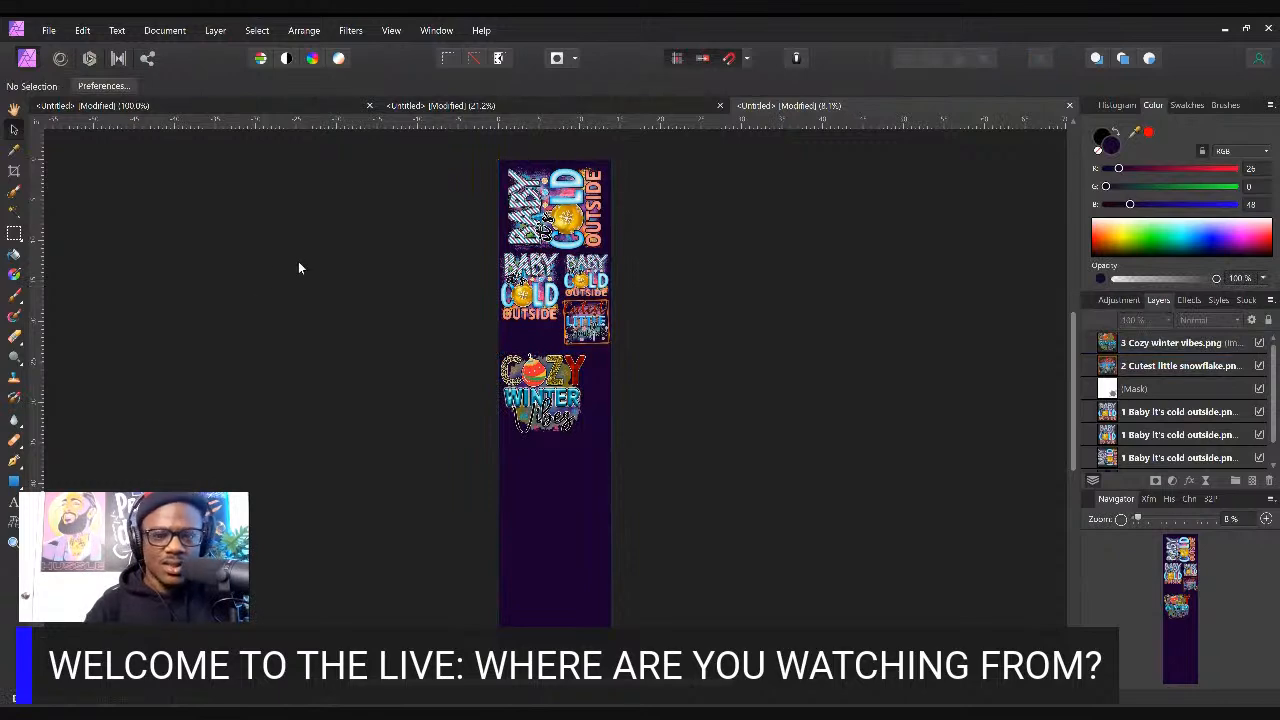
# Place the image "4 happy Winter time" from the WINTER TRANSFERS (1) folder directly below the Cozy winter vibes design
pyautogui.click(48, 32)
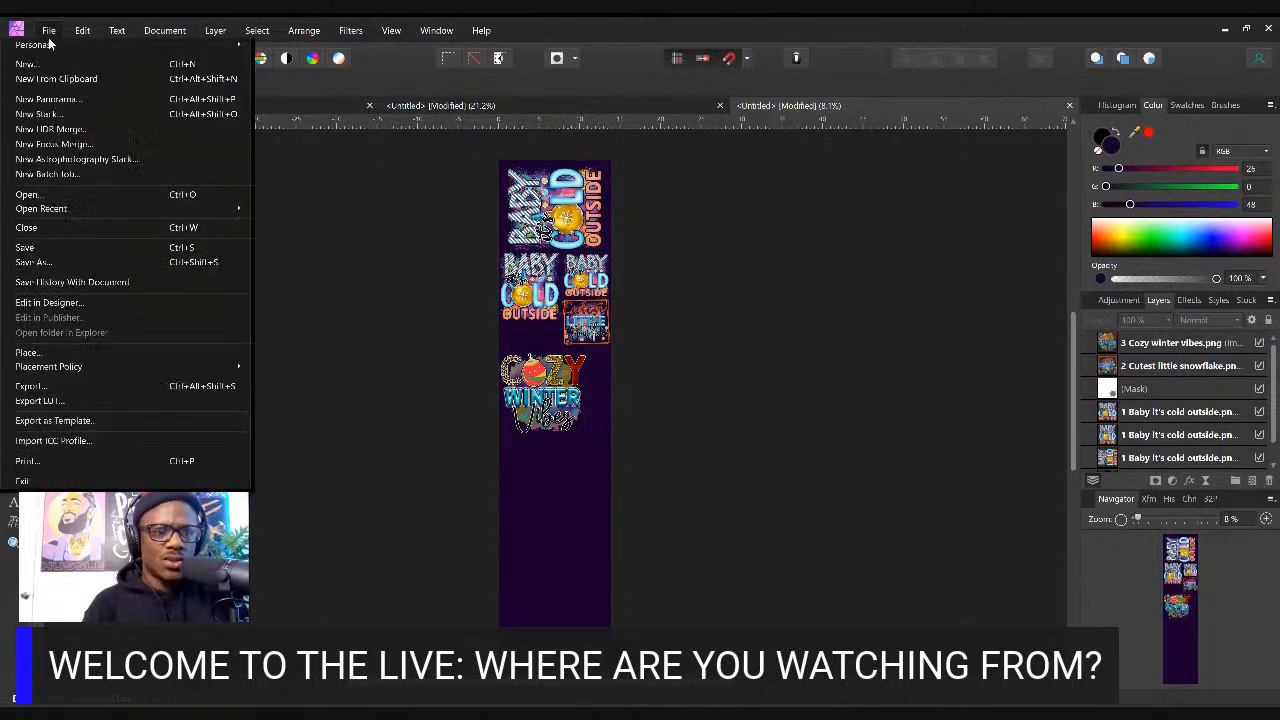
pyautogui.click(45, 352)
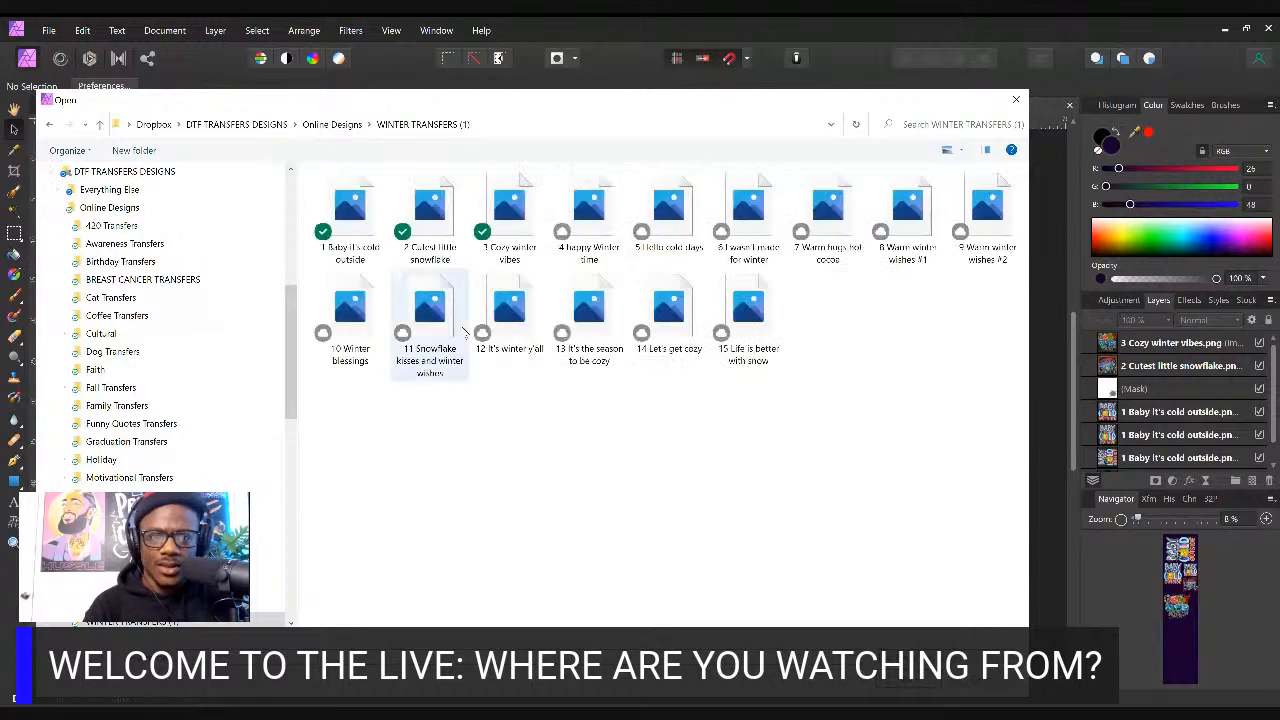
pyautogui.click(591, 228)
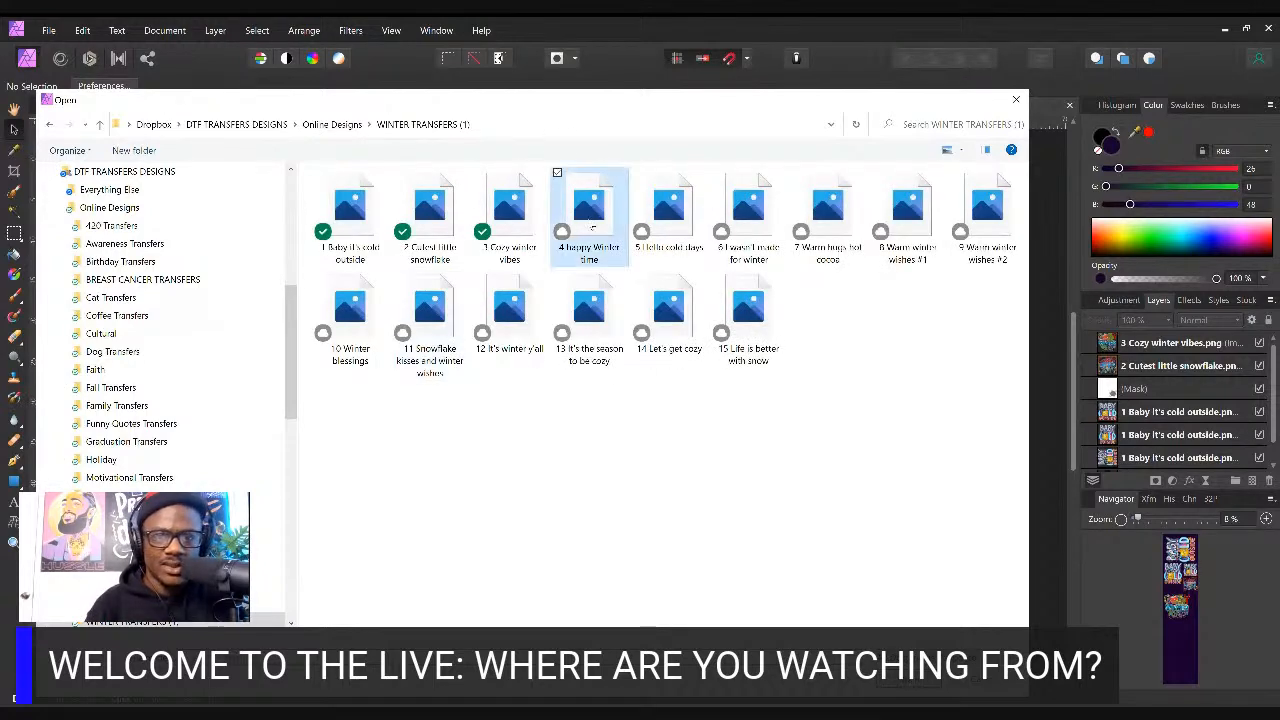
pyautogui.doubleClick(591, 228)
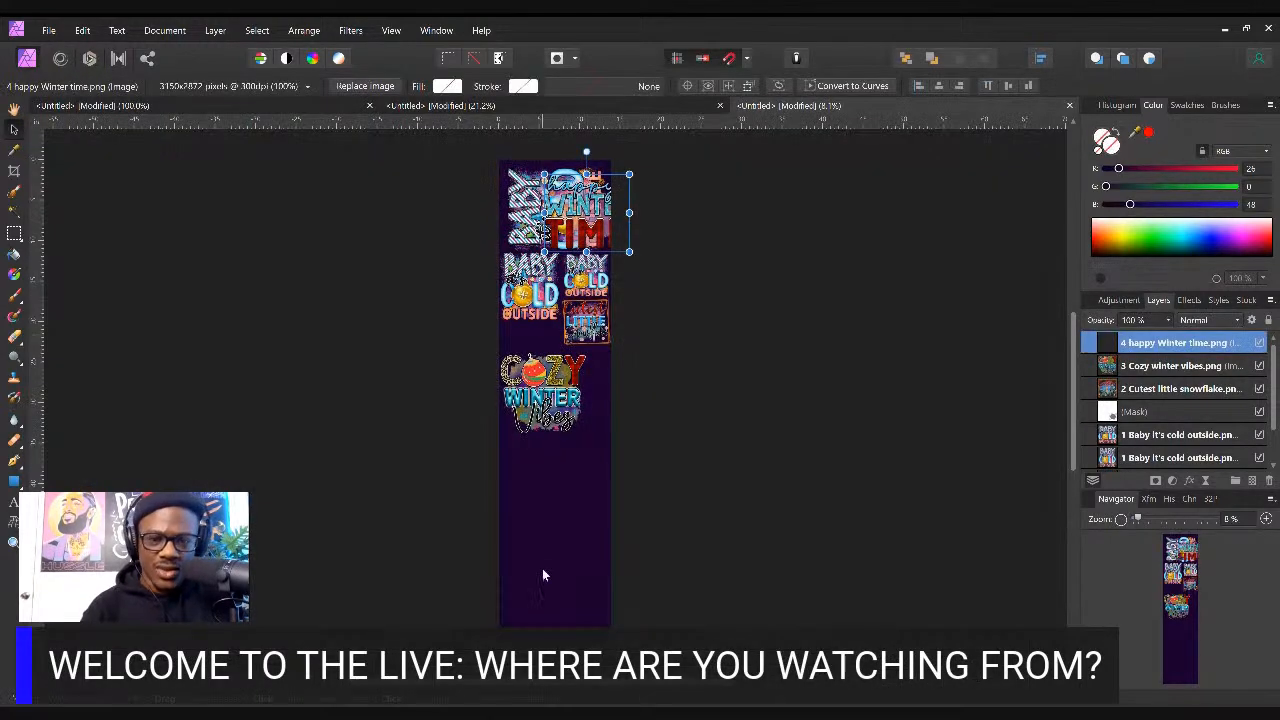
pyautogui.moveTo(600, 216); pyautogui.dragTo(567, 478)
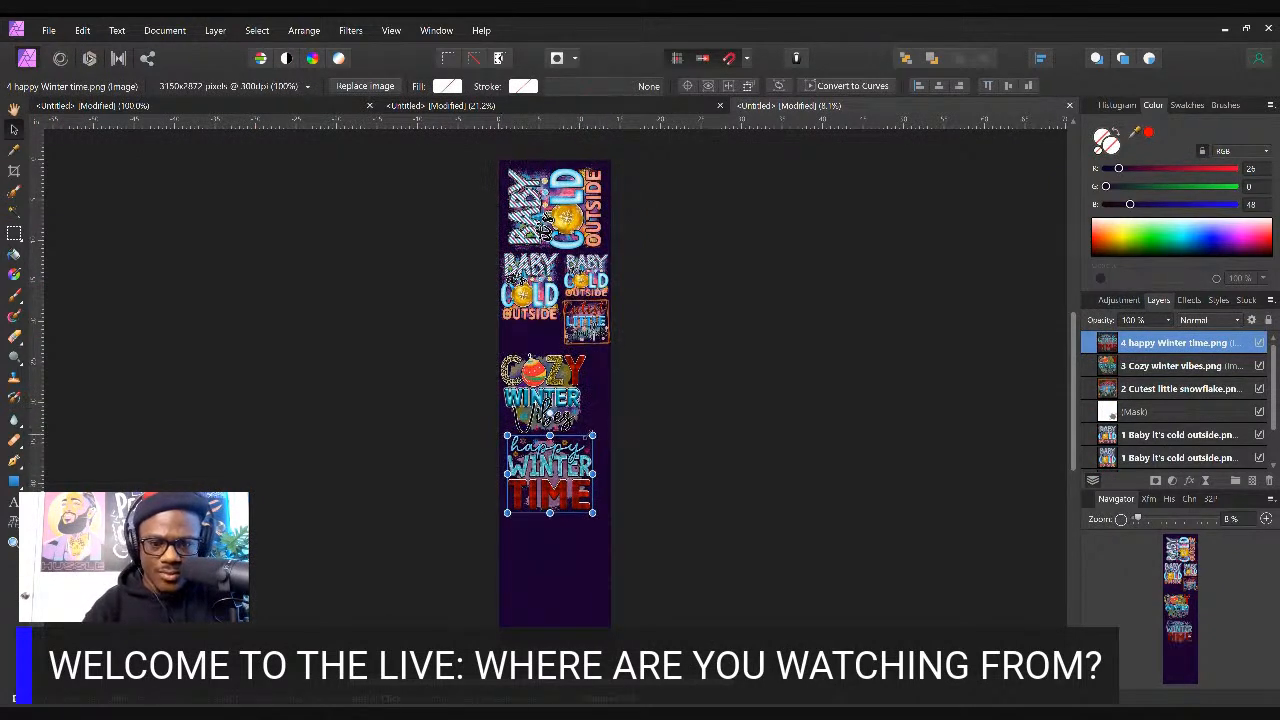
# Align the happy Winter time design's left edge with the Cozy winter vibes design above it and clear the selection
pyautogui.moveTo(593, 435)
pyautogui.mouseDown()
pyautogui.moveTo(578, 435)
pyautogui.moveTo(594, 434)
pyautogui.mouseUp()
pyautogui.moveTo(565, 476)
pyautogui.mouseDown()
pyautogui.moveTo(561, 492)
pyautogui.moveTo(558, 476)
pyautogui.mouseUp()
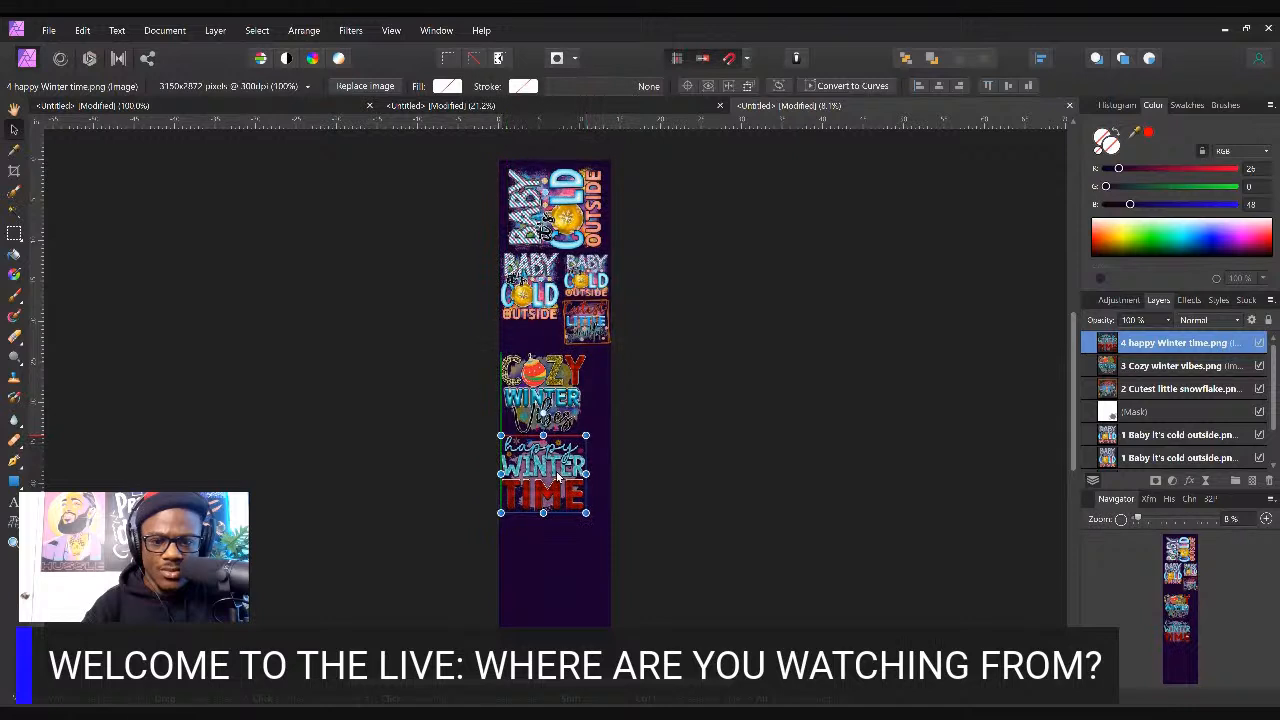
pyautogui.click(547, 382)
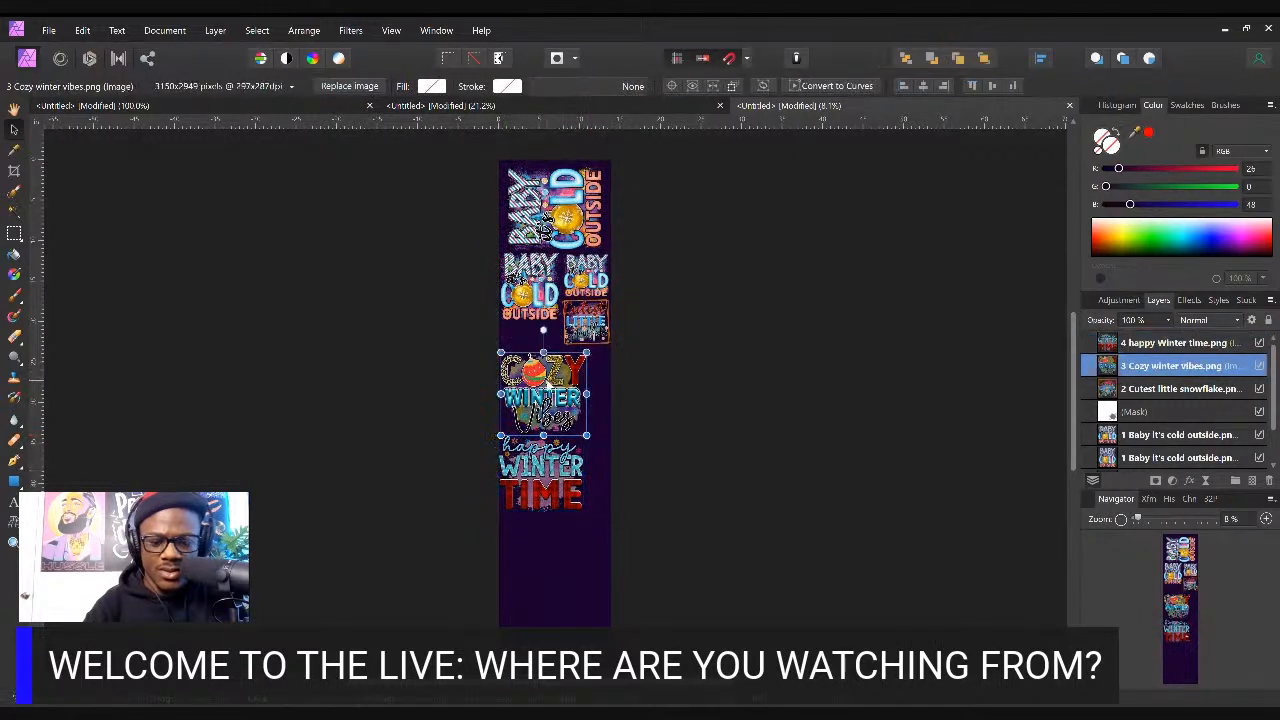
pyautogui.click(740, 395)
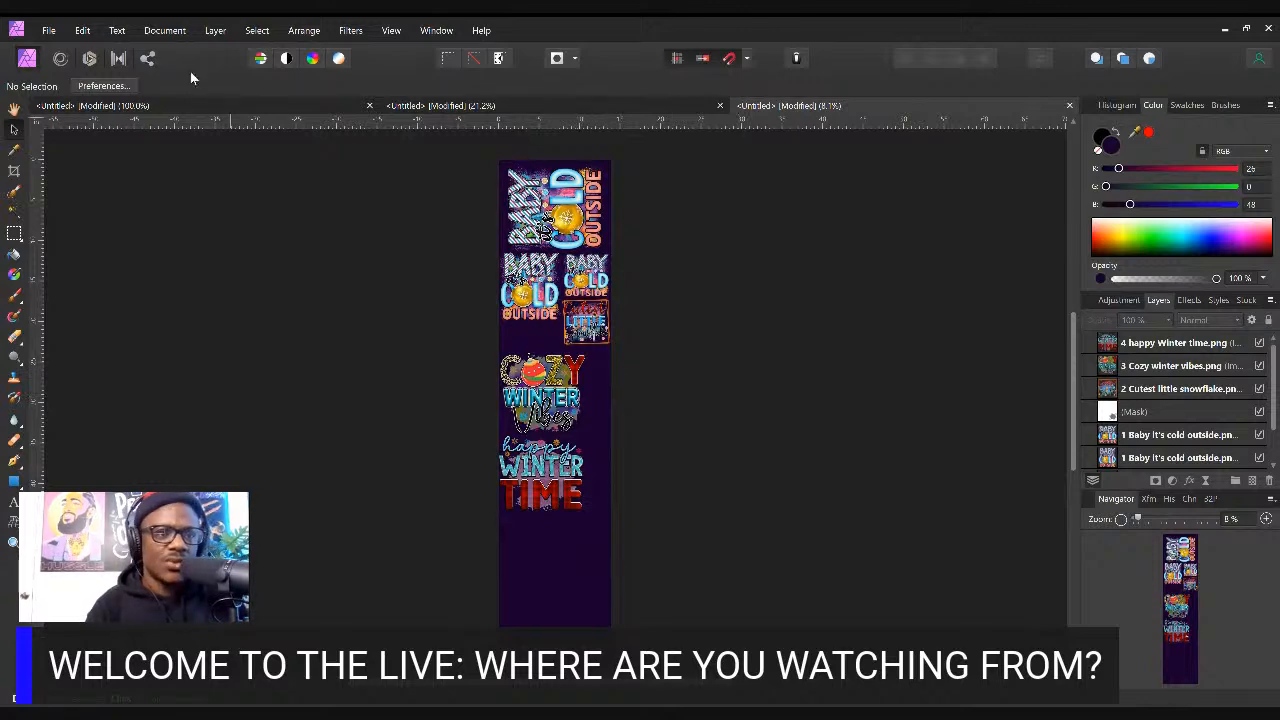
# Place the image "8 Warm winter wishes #1" from the WINTER TRANSFERS (1) folder on the sheet near the happy Winter time design
pyautogui.click(48, 30)
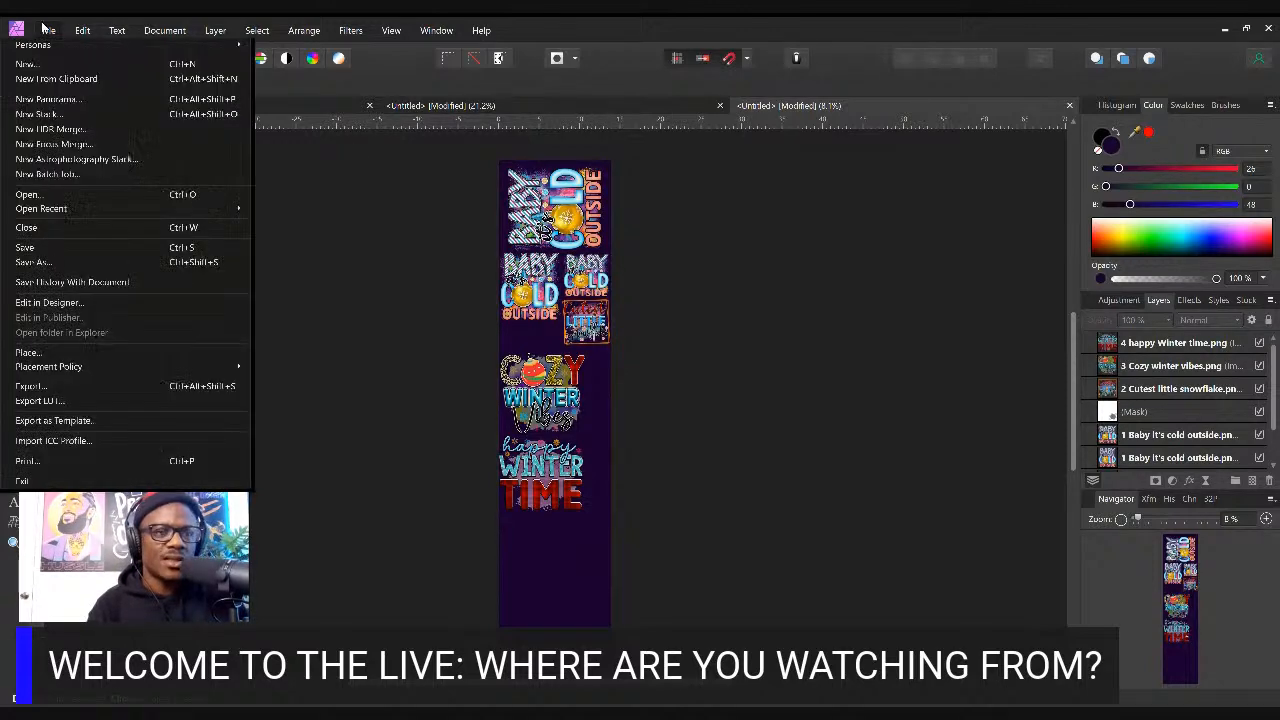
pyautogui.click(28, 352)
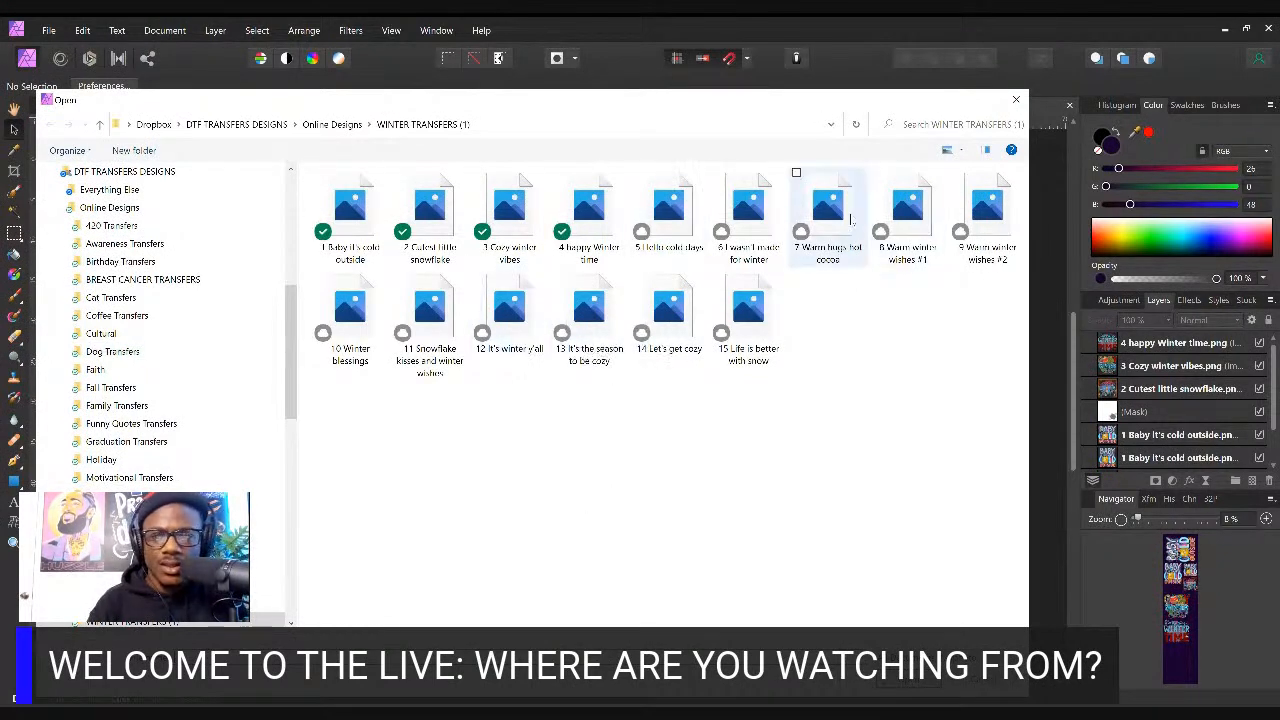
pyautogui.click(909, 219)
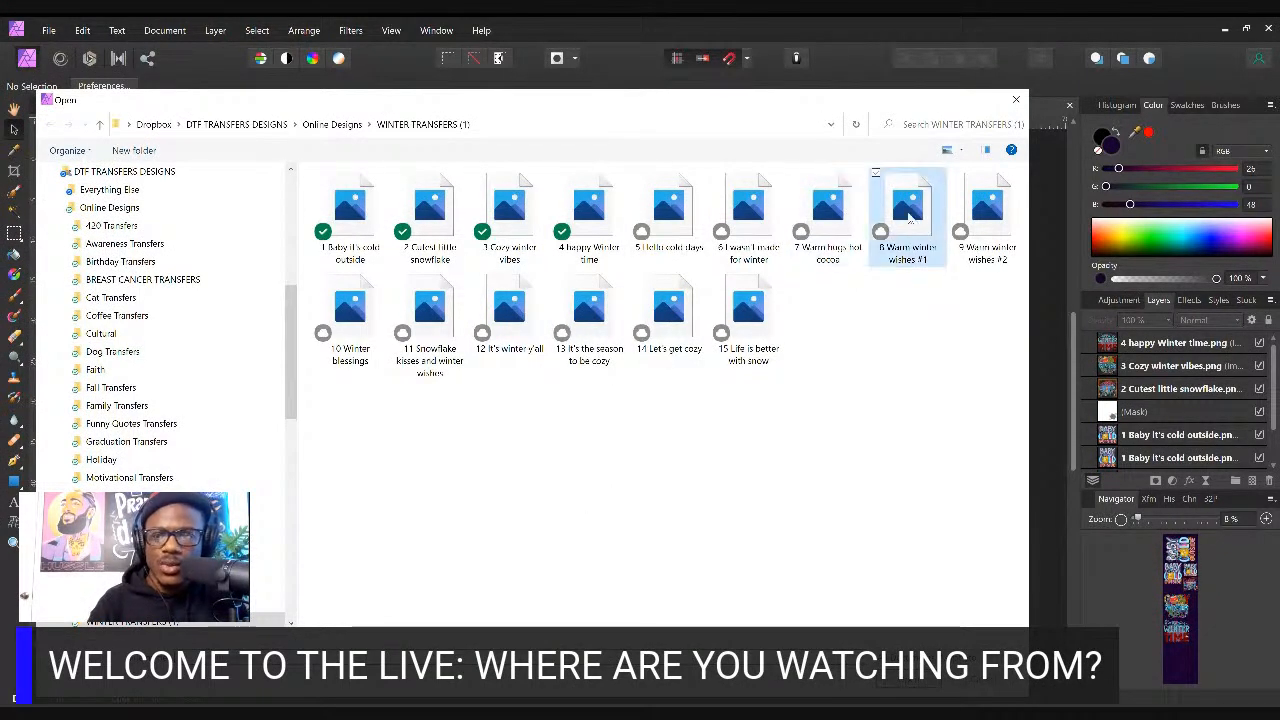
pyautogui.doubleClick(909, 218)
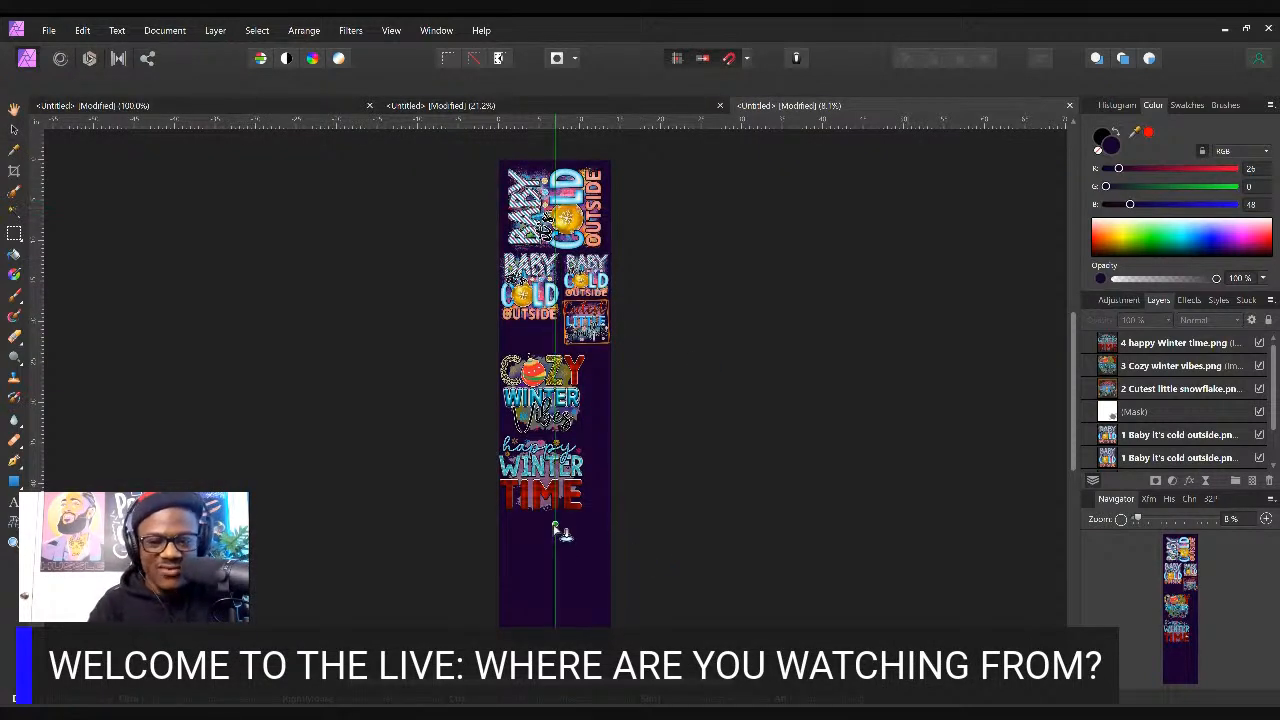
pyautogui.click(551, 523)
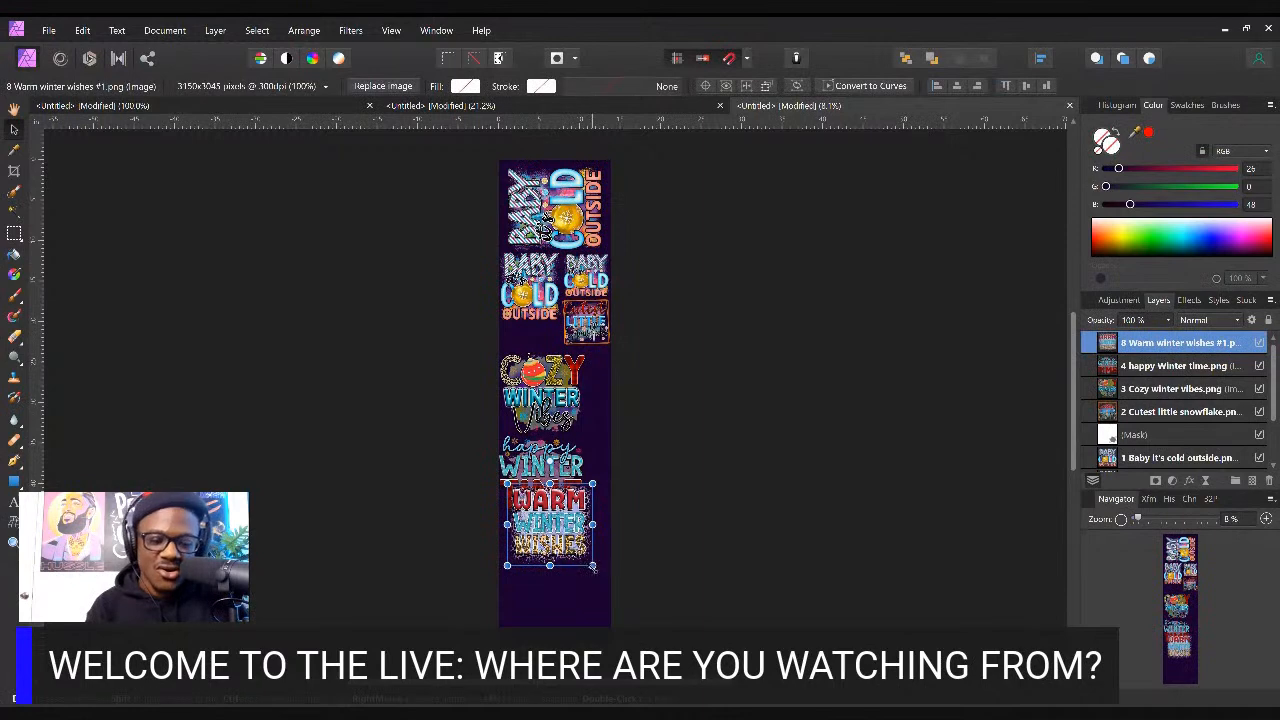
# Enlarge the Warm winter wishes design very slightly, move it below the happy Winter time design without overlap, and deselect it
pyautogui.moveTo(593, 567); pyautogui.dragTo(593, 567)
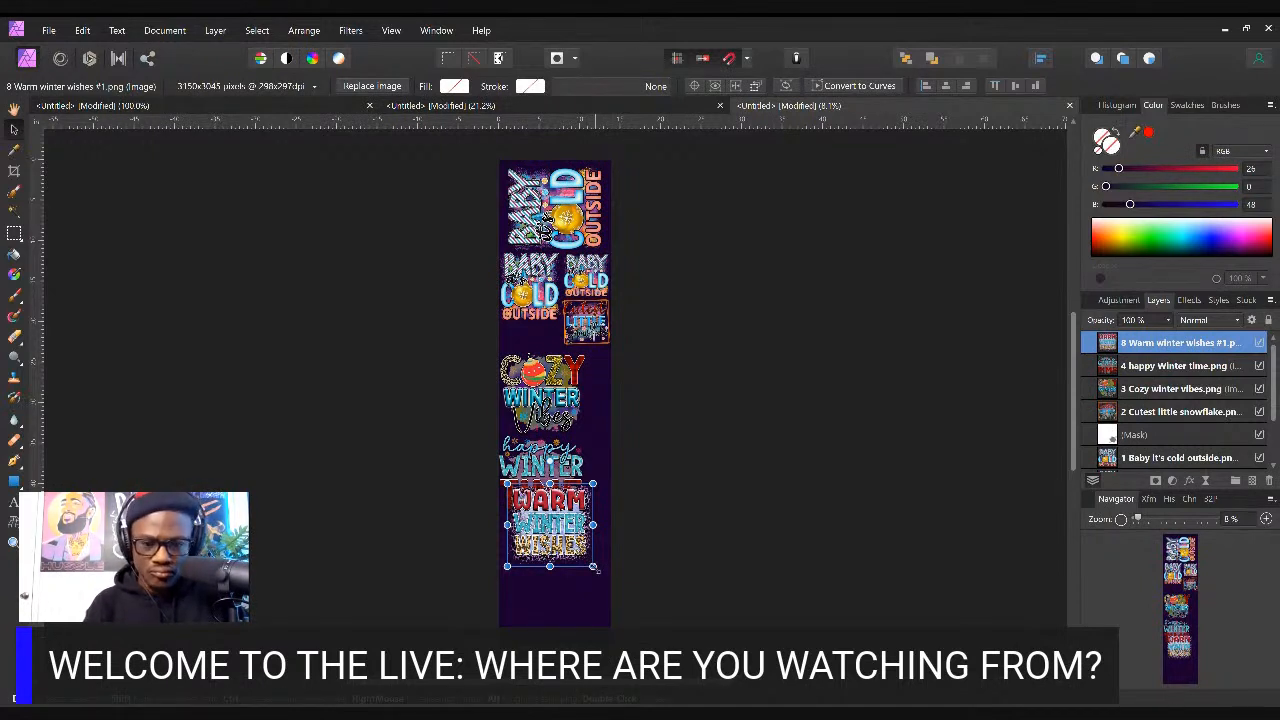
pyautogui.moveTo(568, 524); pyautogui.dragTo(568, 560)
pyautogui.click(712, 447)
pyautogui.click(556, 388)
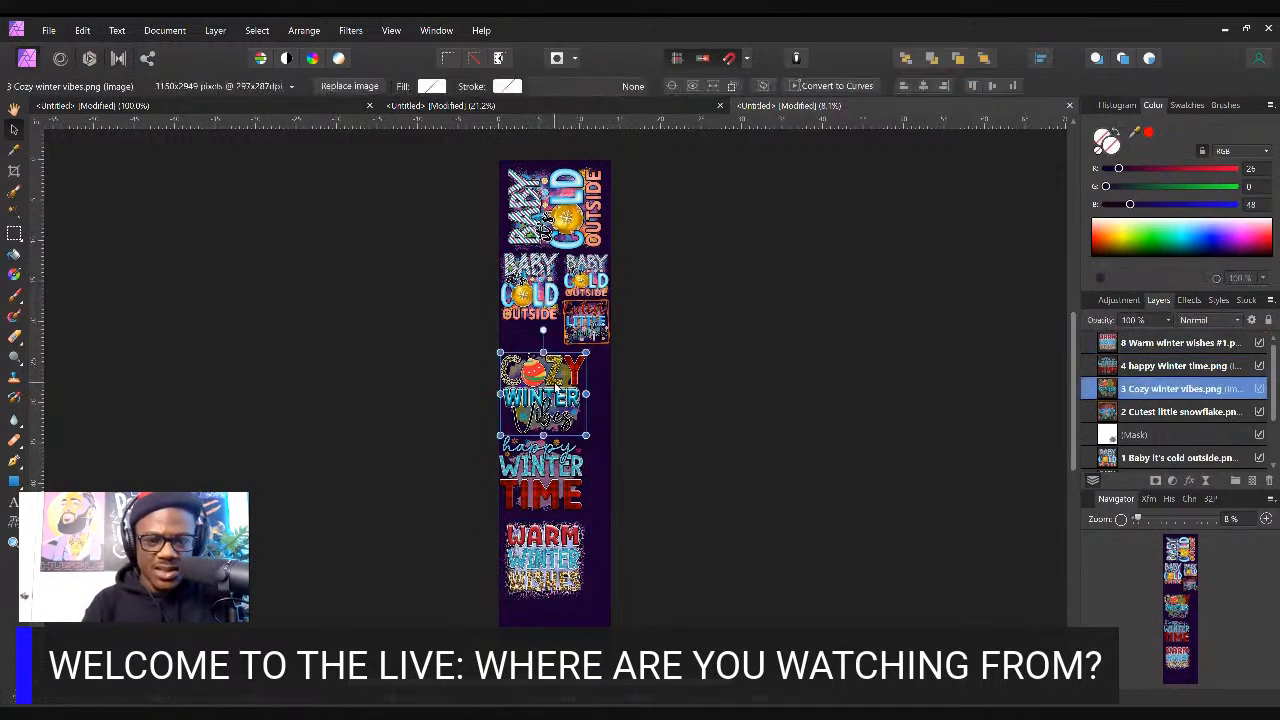
pyautogui.moveTo(564, 378); pyautogui.dragTo(579, 418)
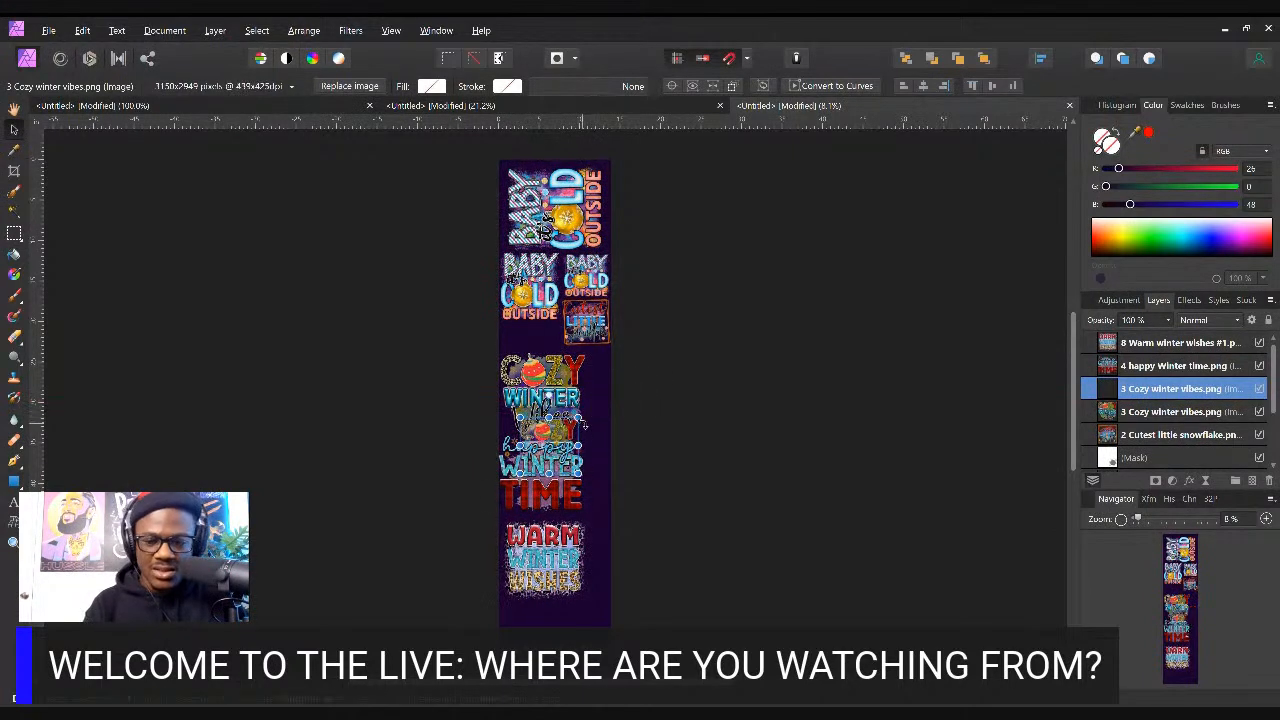
pyautogui.hotkey('ctrl', 'z')
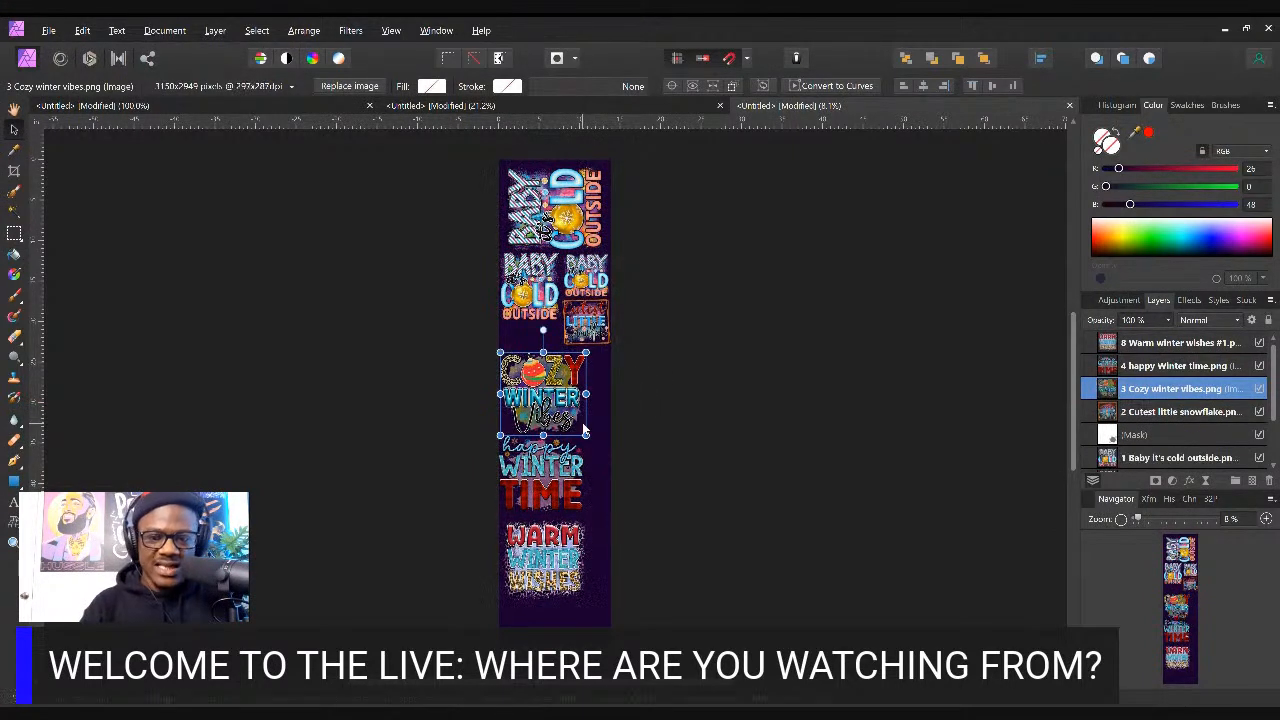
# Place the image "15 Life is better with snow" from the WINTER TRANSFERS (1) folder and move it onto the sheet over the Cozy winter vibes design
pyautogui.click(47, 30)
pyautogui.click(57, 354)
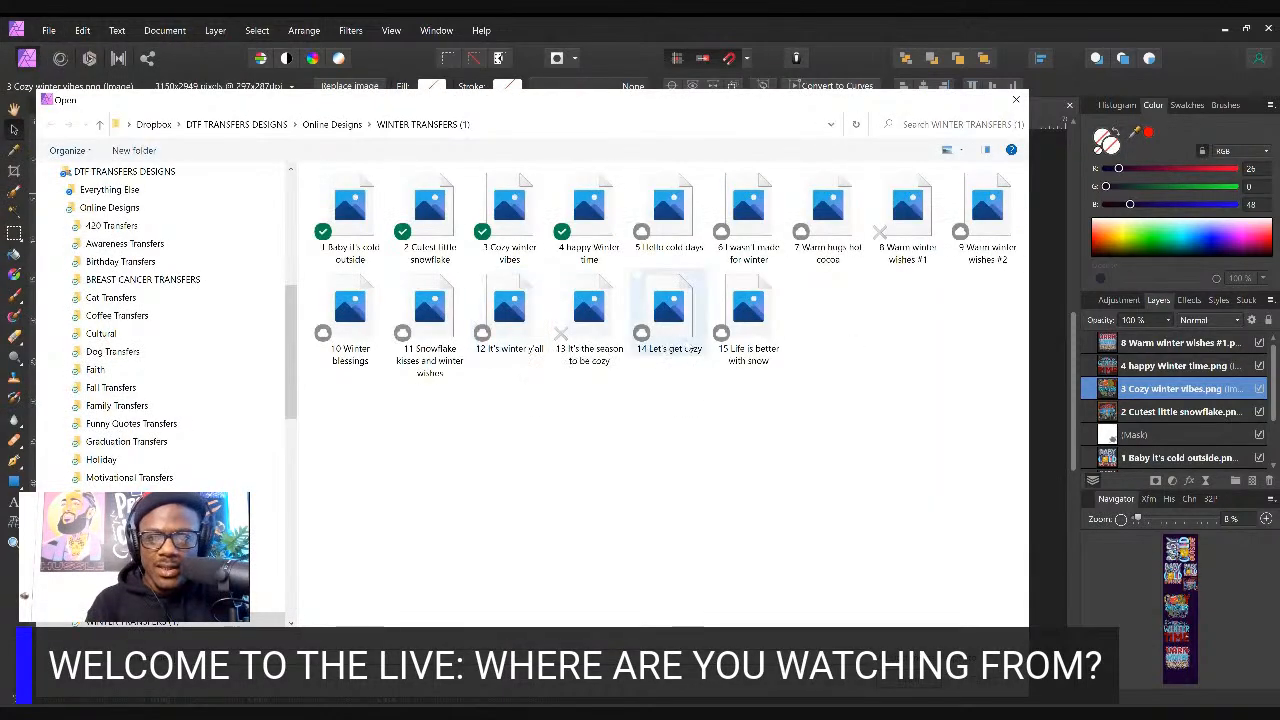
pyautogui.doubleClick(752, 318)
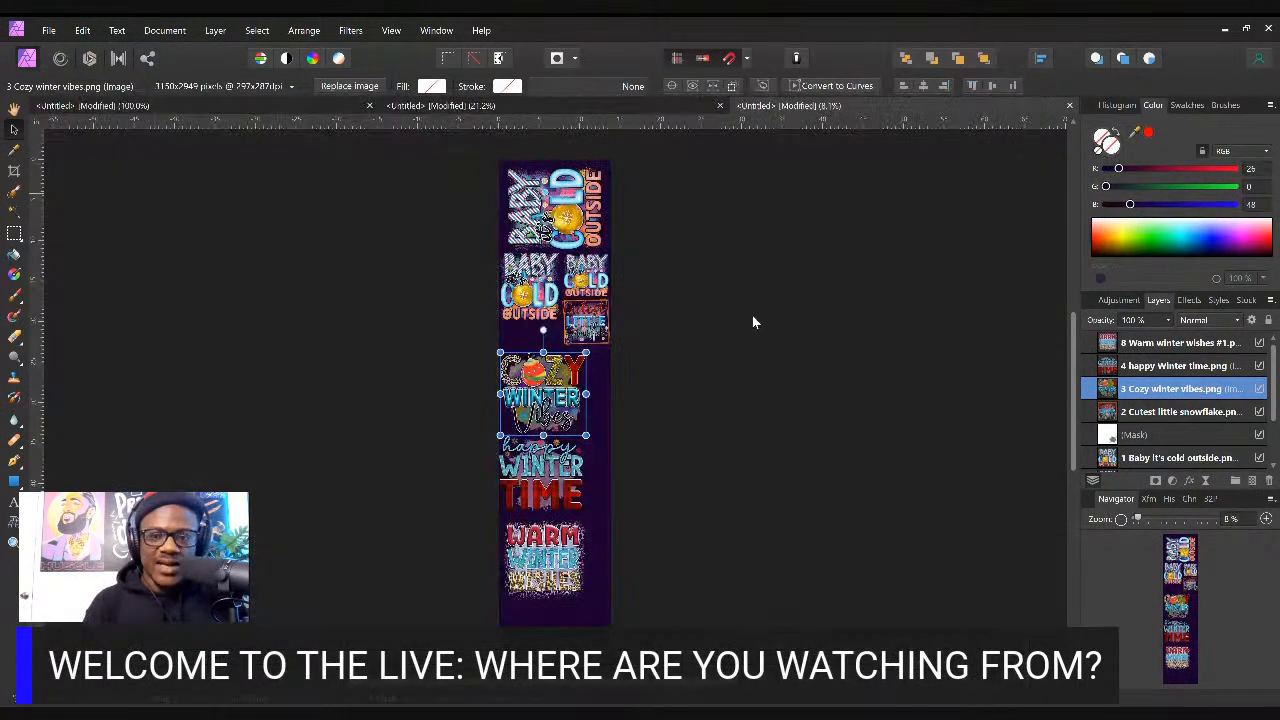
pyautogui.click(753, 320)
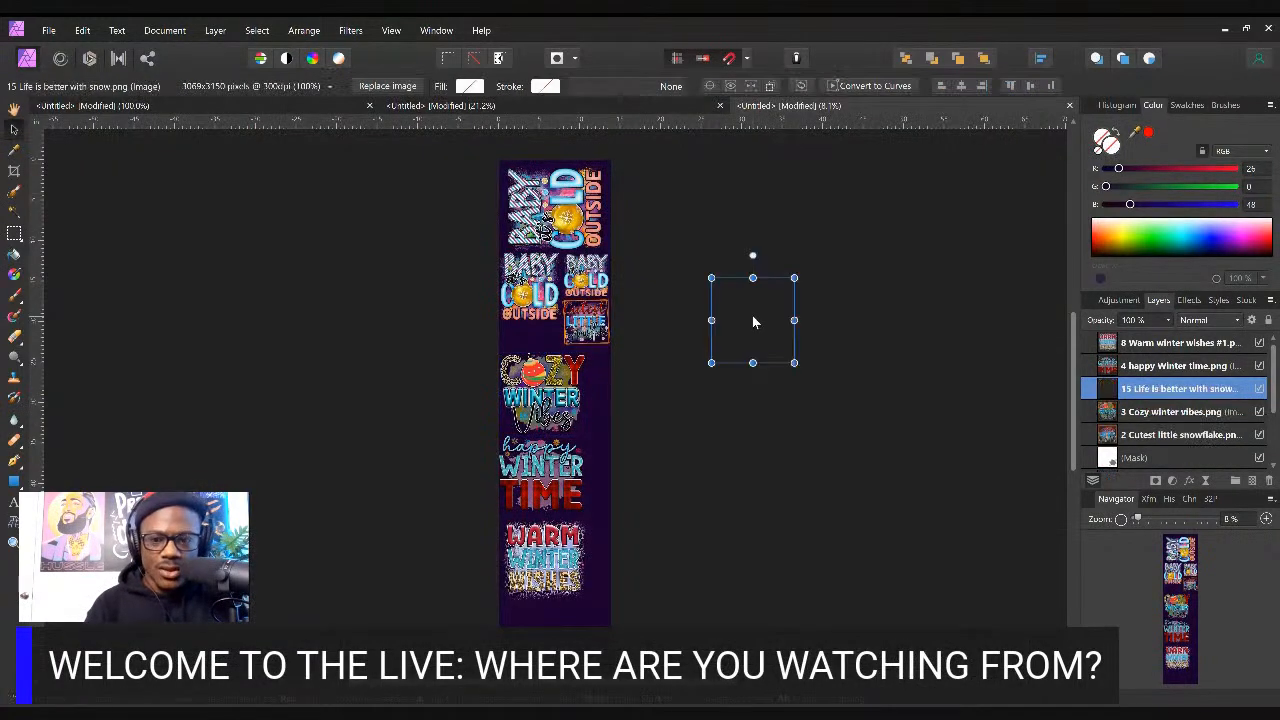
pyautogui.moveTo(740, 338); pyautogui.dragTo(532, 371)
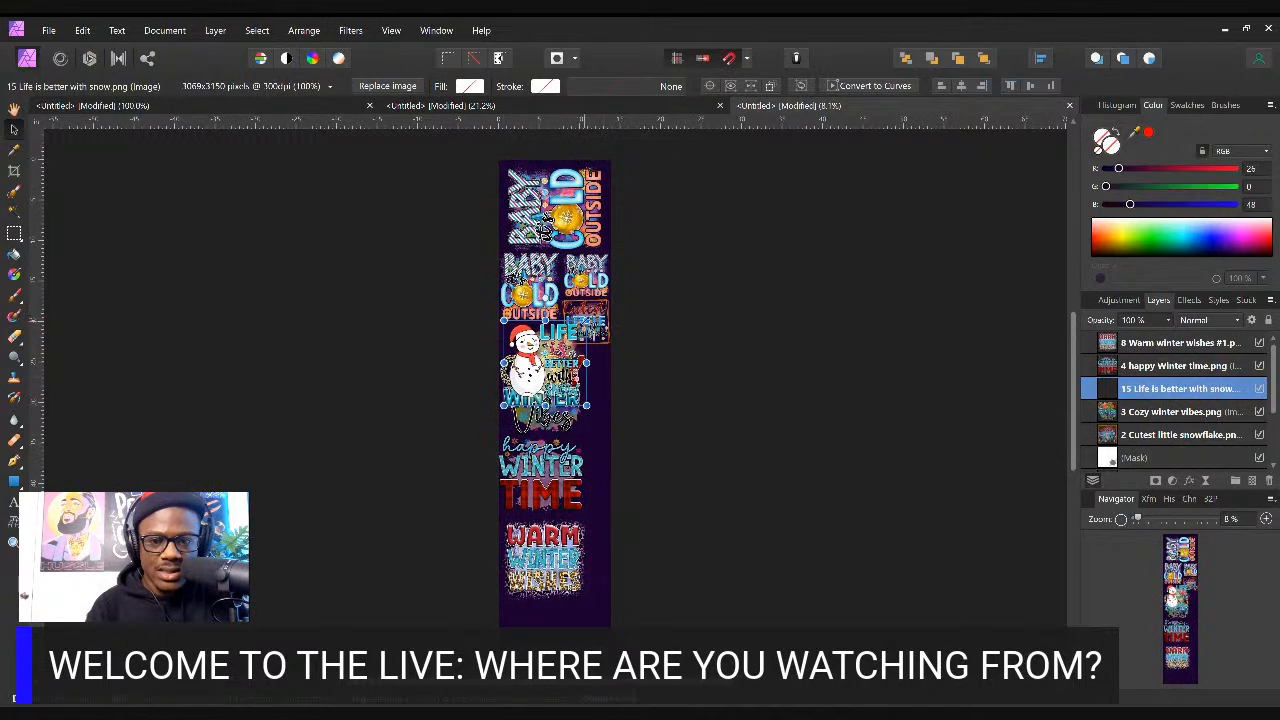
# Shrink the Life is better with snow design to 32%, turn it sideways, and fit it into the gap above the Cozy winter vibes design
pyautogui.moveTo(586, 321); pyautogui.dragTo(521, 357)
pyautogui.moveTo(514, 393); pyautogui.dragTo(550, 318)
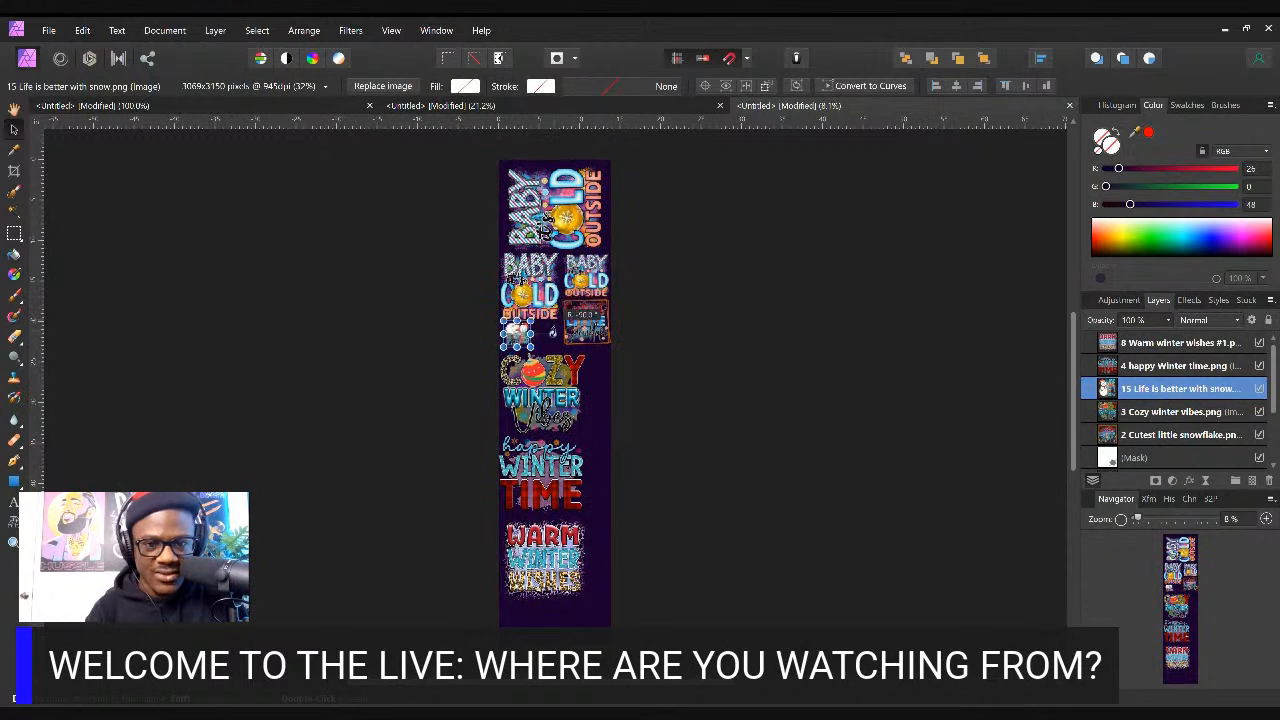
pyautogui.click(380, 346)
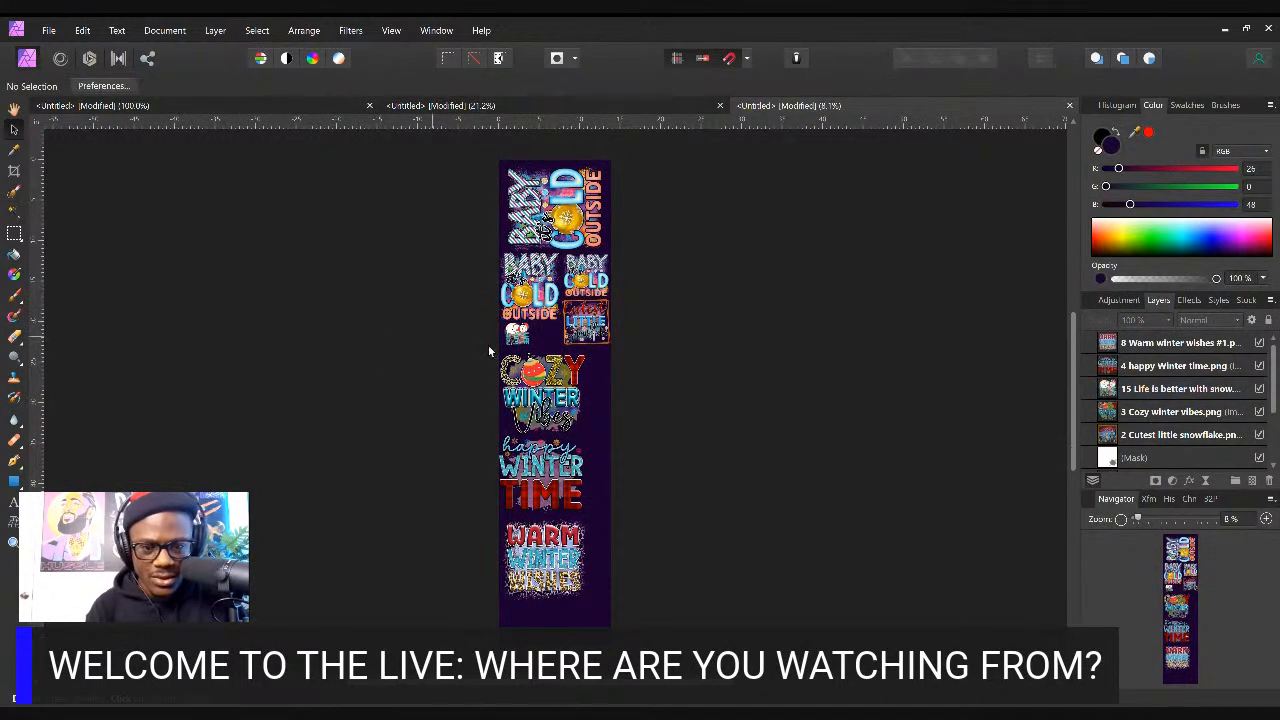
# Nudge the small Life is better with snow design slightly closer to the sheet's left edge and deselect it
pyautogui.click(518, 340)
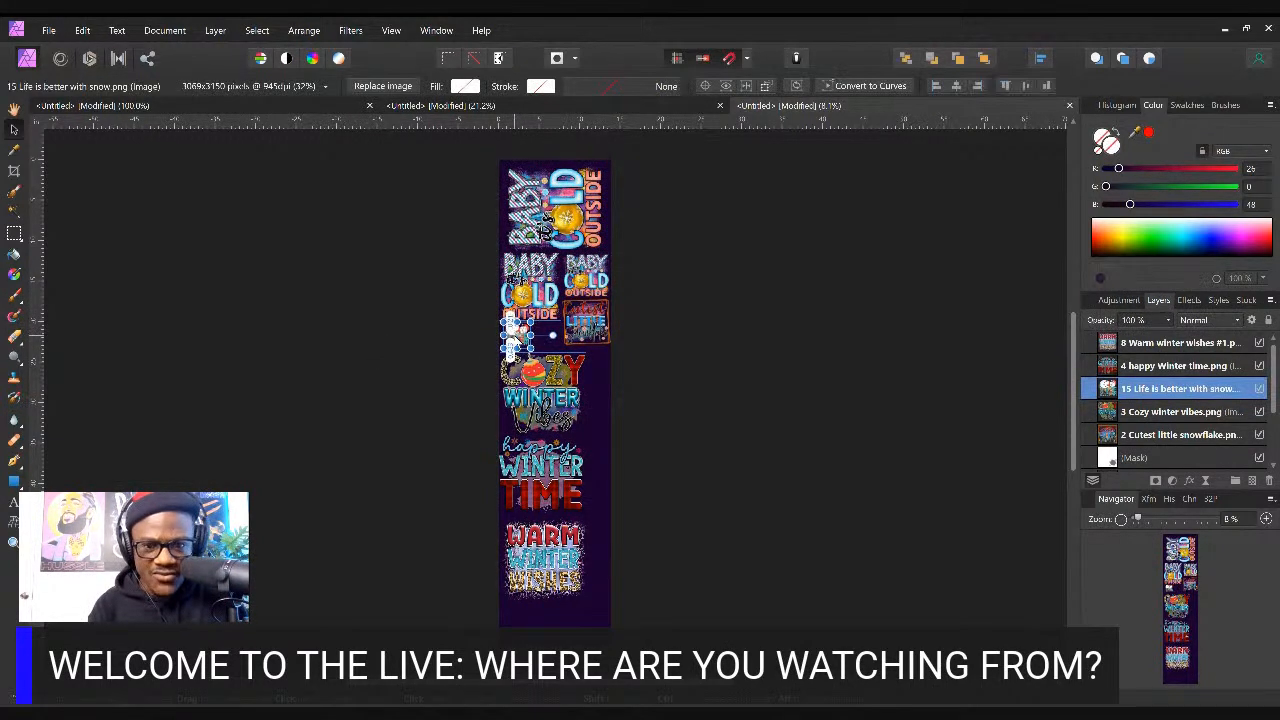
pyautogui.click(773, 355)
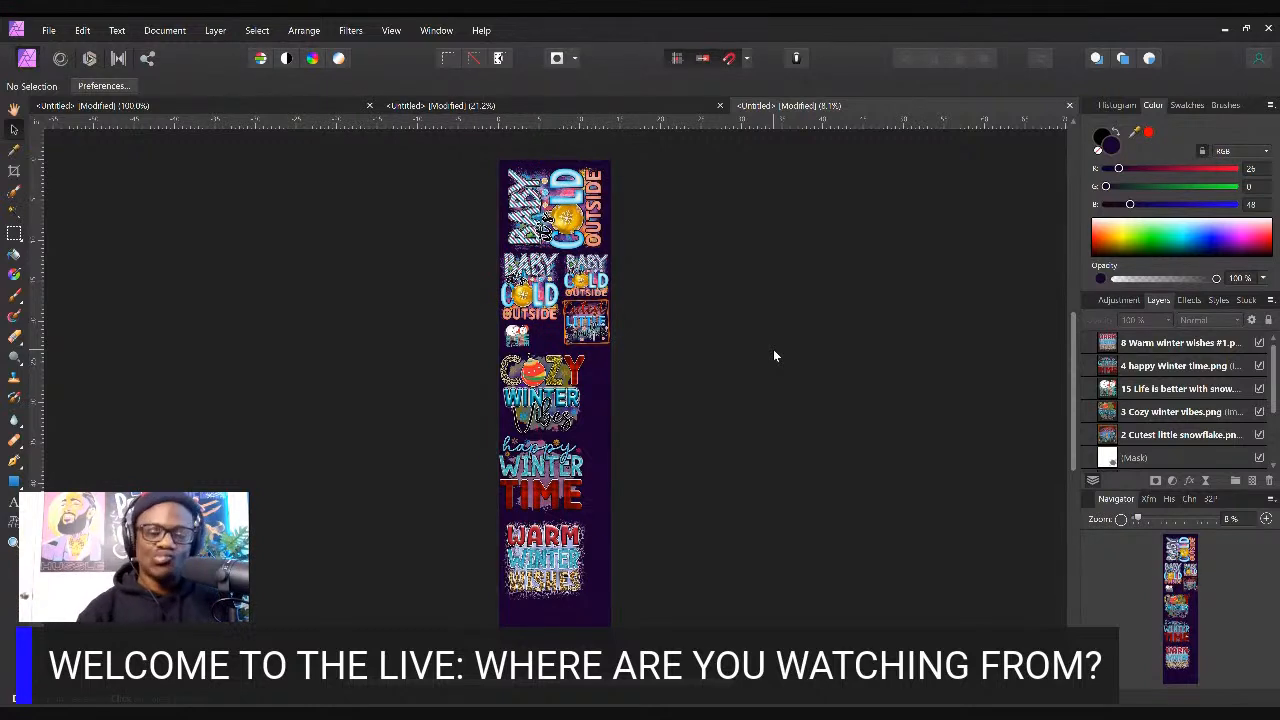
pyautogui.click(526, 342)
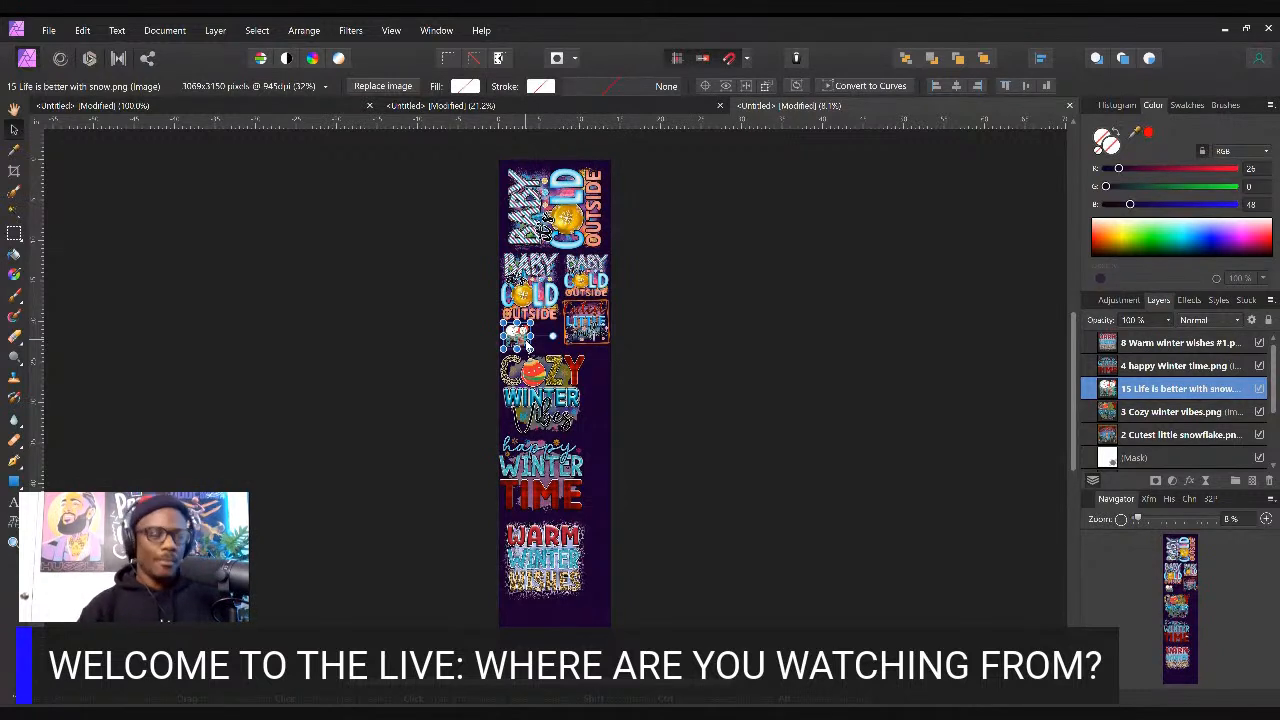
pyautogui.click(752, 394)
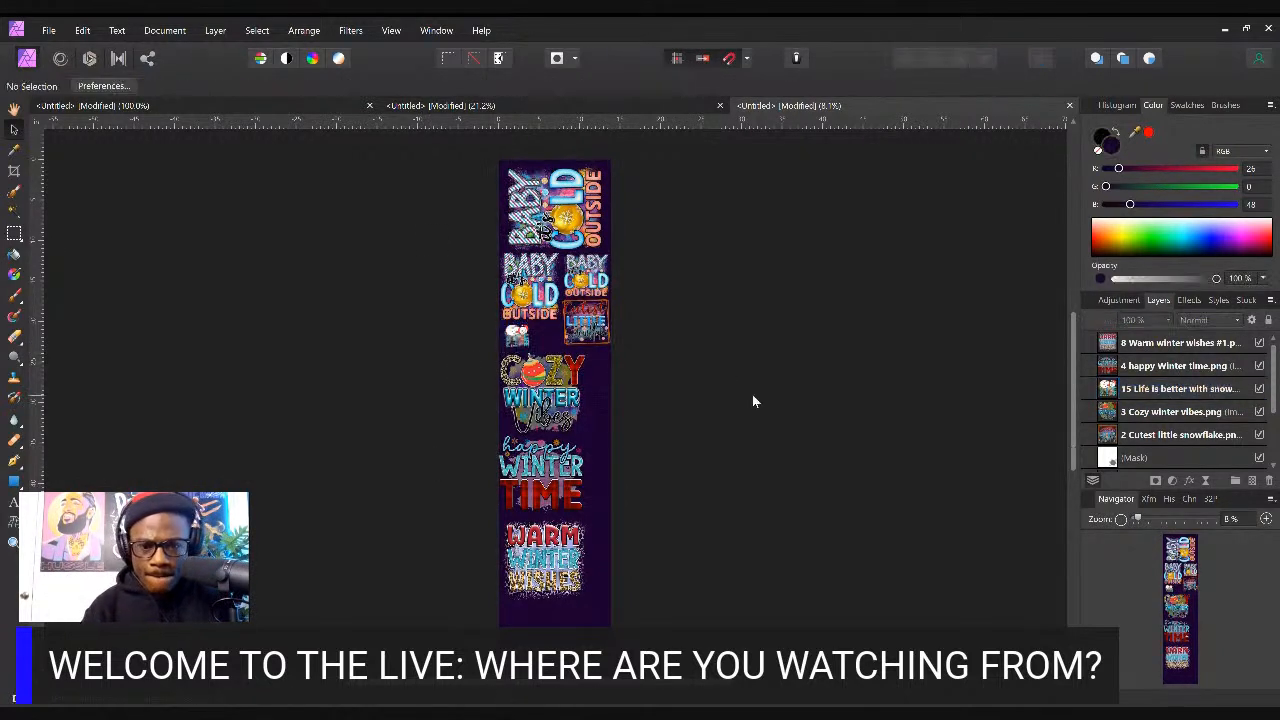
pyautogui.click(519, 340)
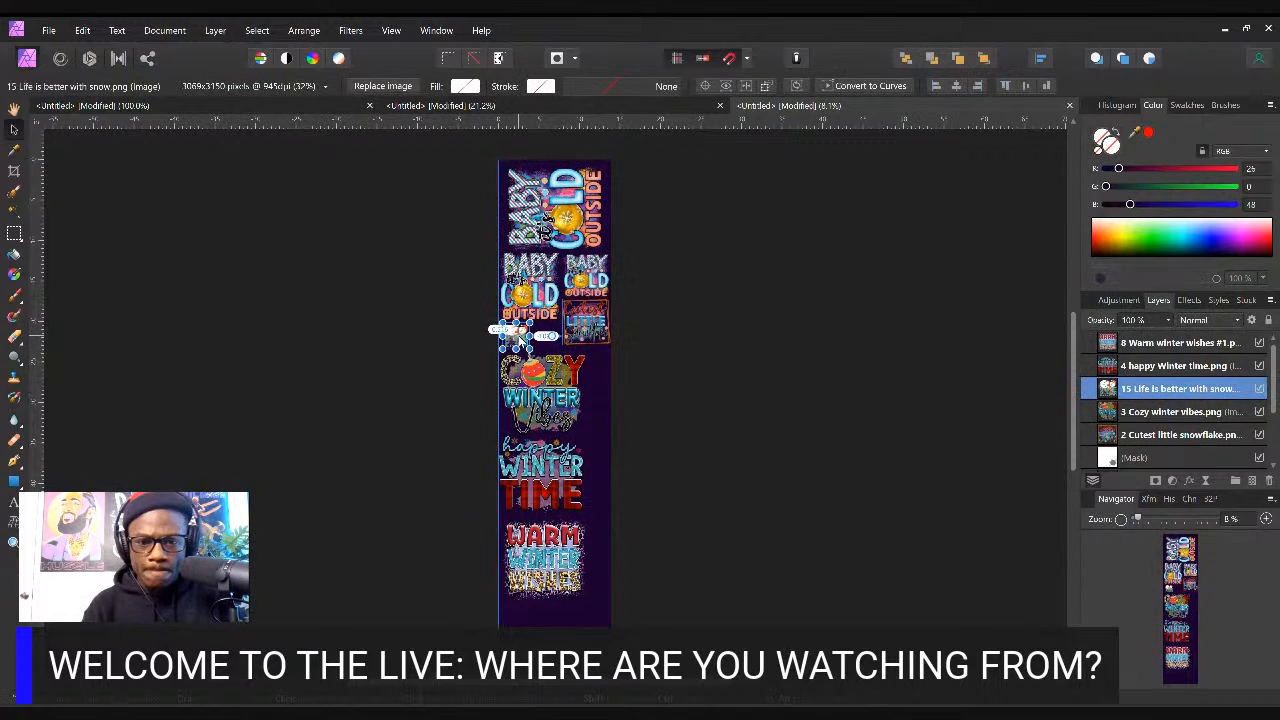
pyautogui.click(739, 300)
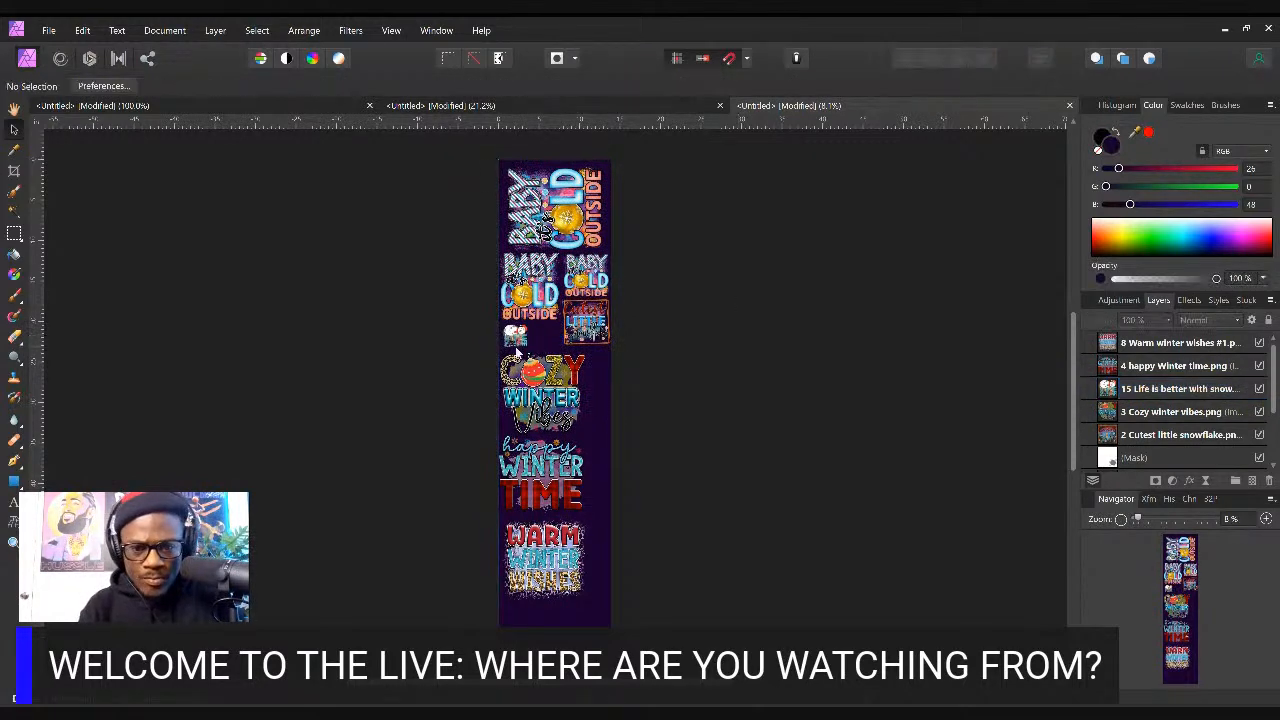
# Duplicate the small Life is better with snow design directly to its right, filling the rest of the gap, and clear the selection
pyautogui.click(516, 336)
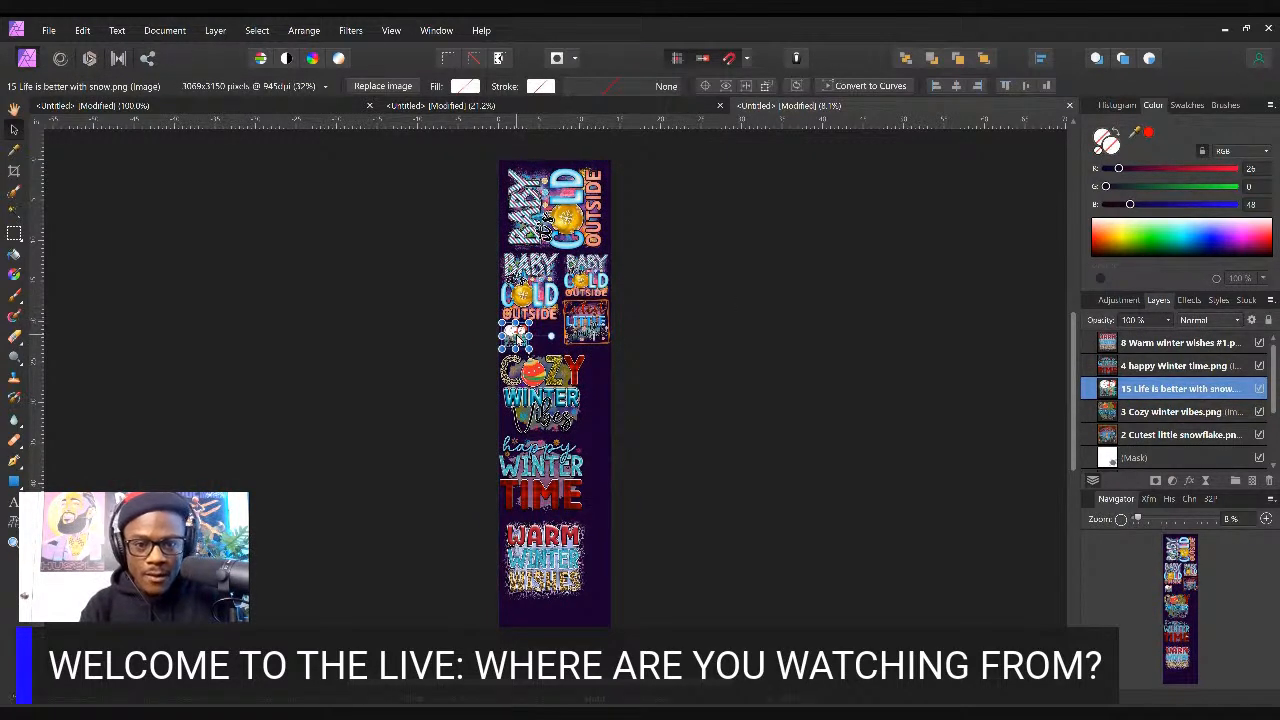
pyautogui.moveTo(517, 339); pyautogui.dragTo(547, 342)
pyautogui.click(747, 367)
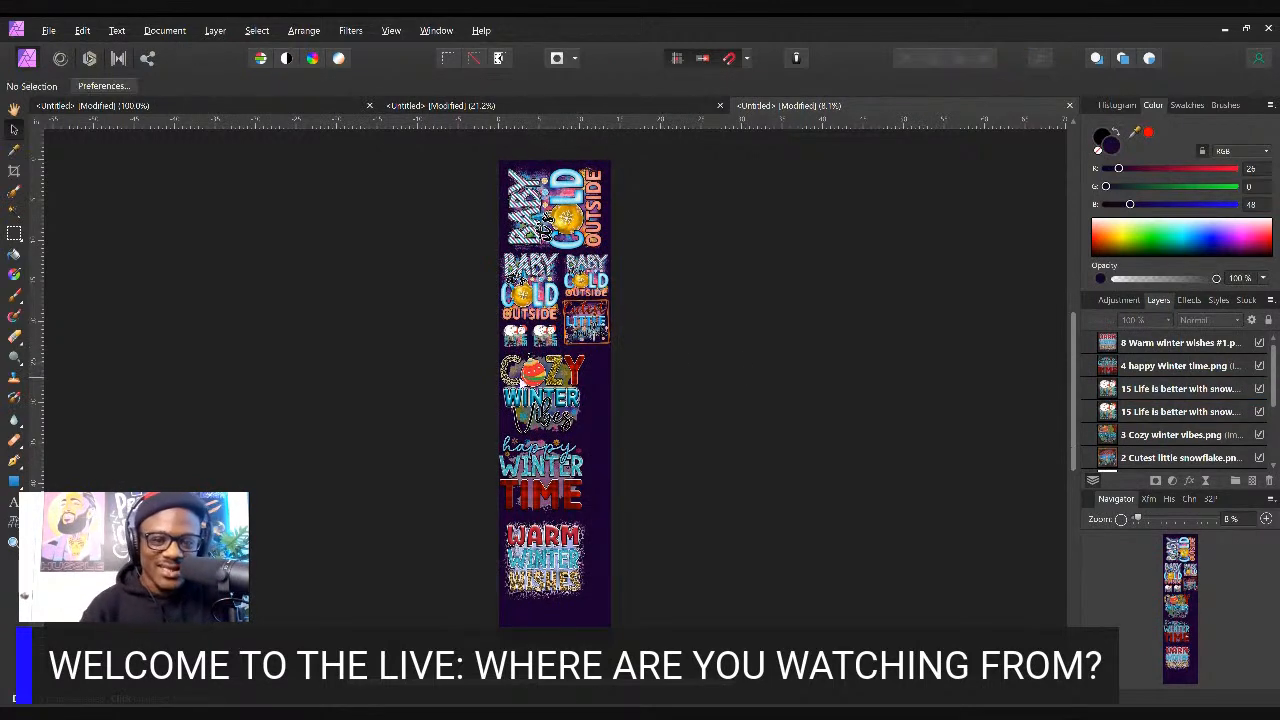
# Nudge the Warm winter wishes design slightly closer to the happy Winter time design above it and clear the selection
pyautogui.click(530, 384)
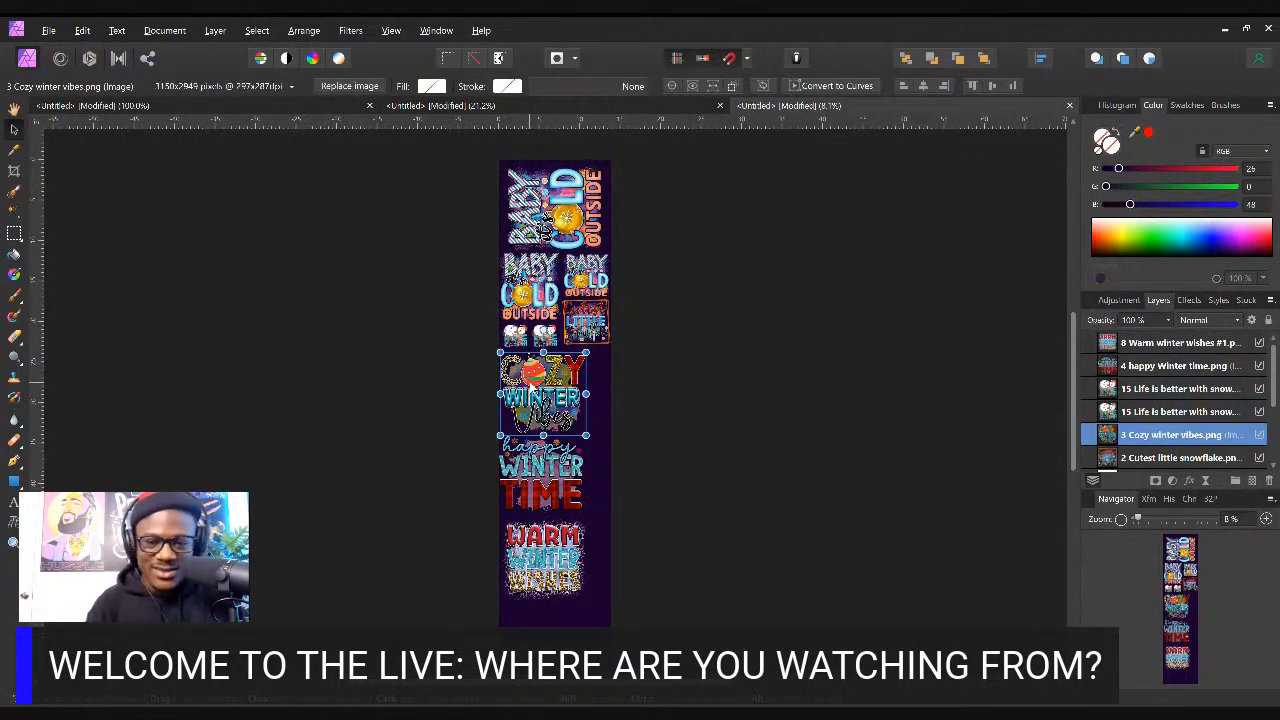
pyautogui.click(867, 325)
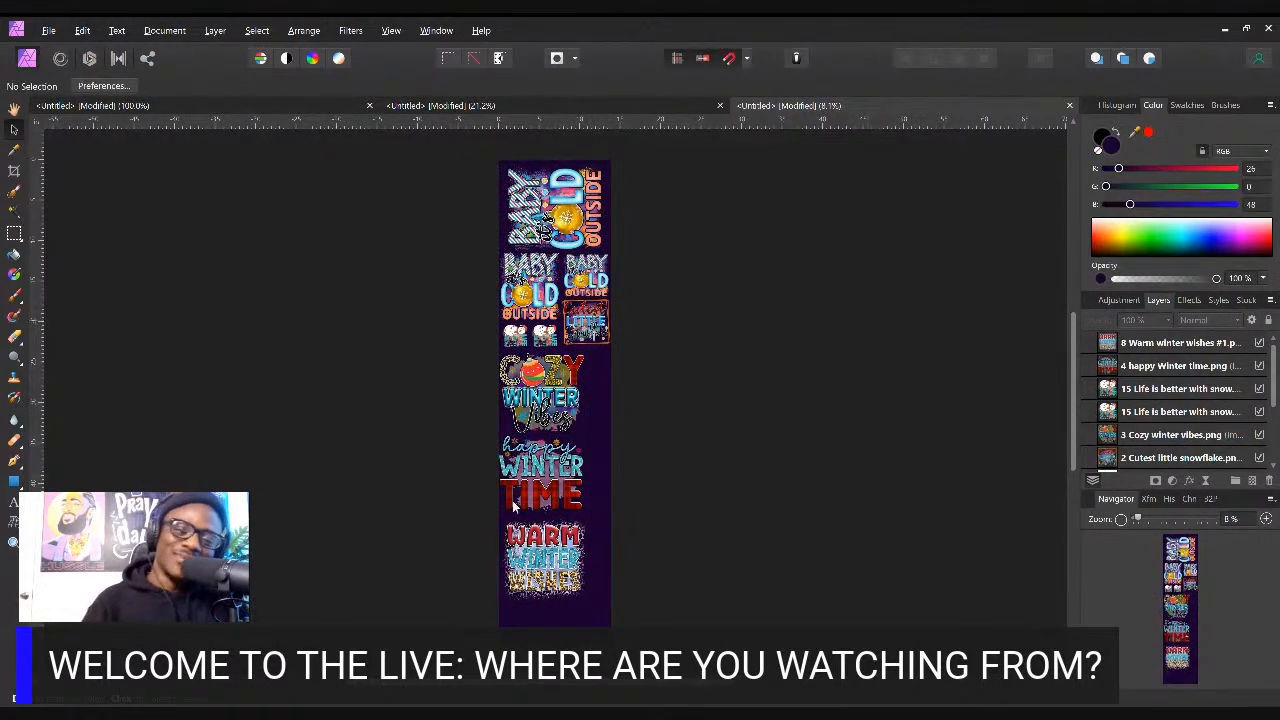
pyautogui.click(555, 487)
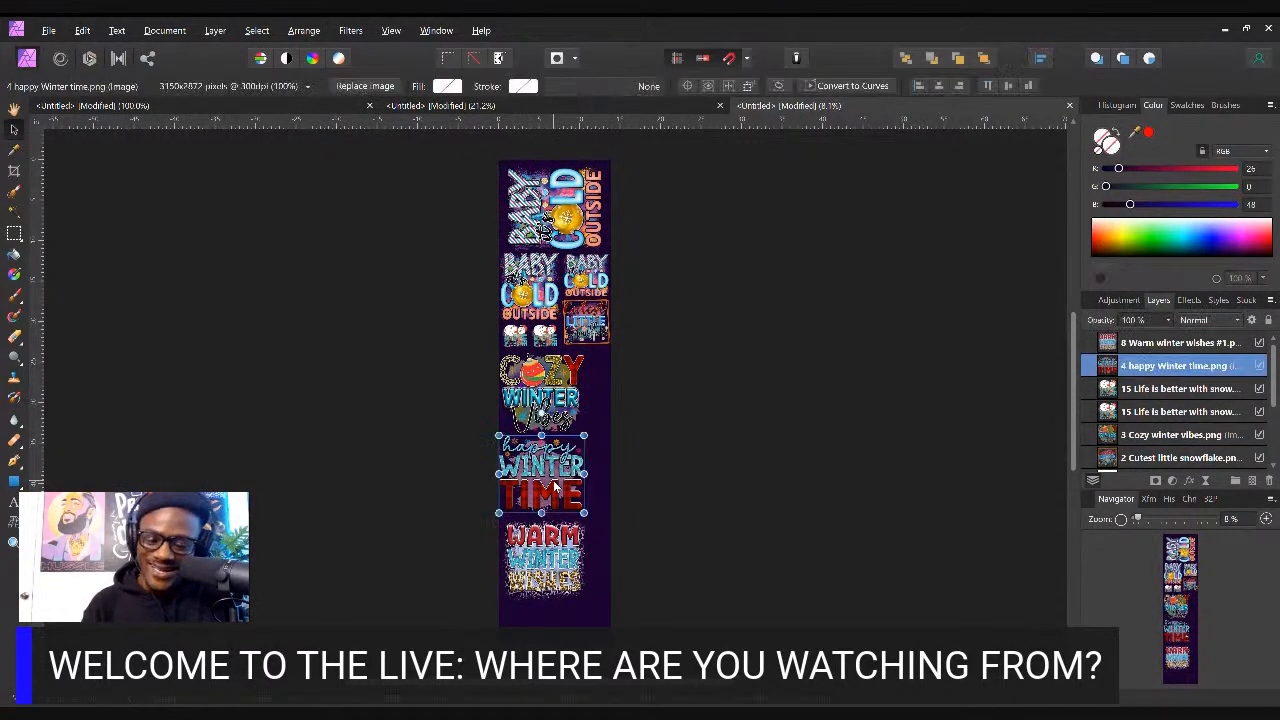
pyautogui.click(545, 568)
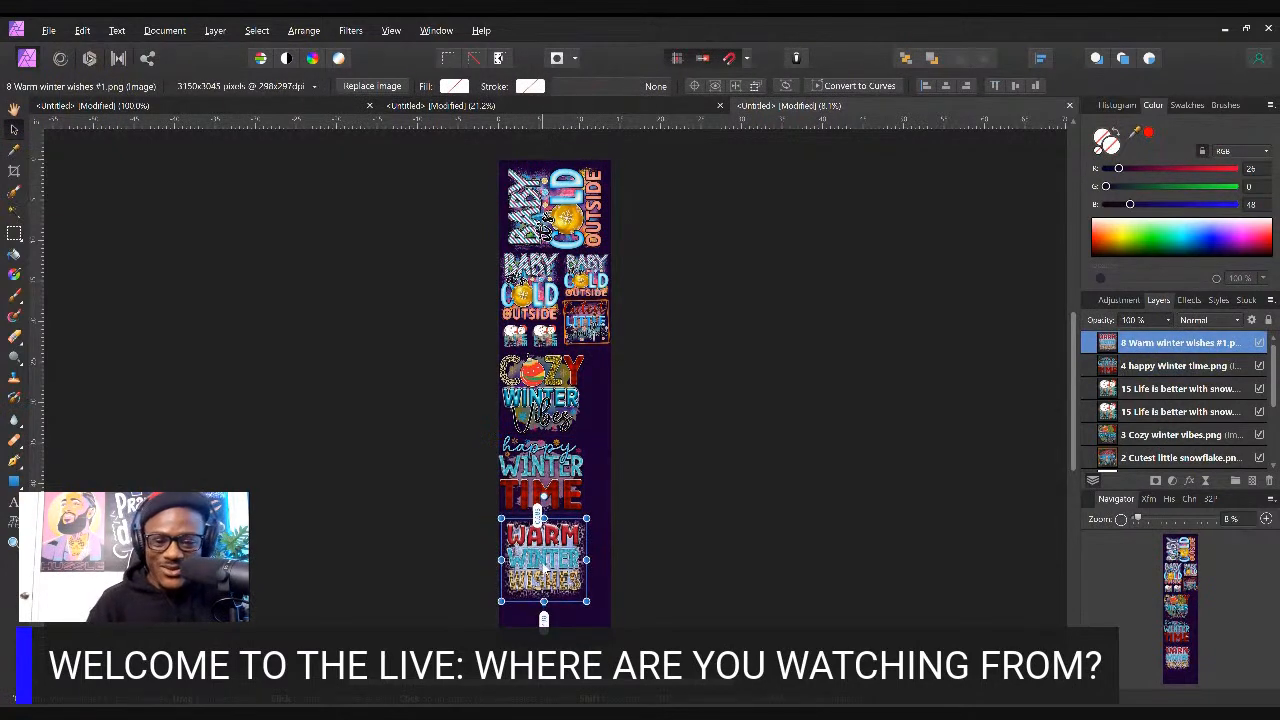
pyautogui.click(890, 306)
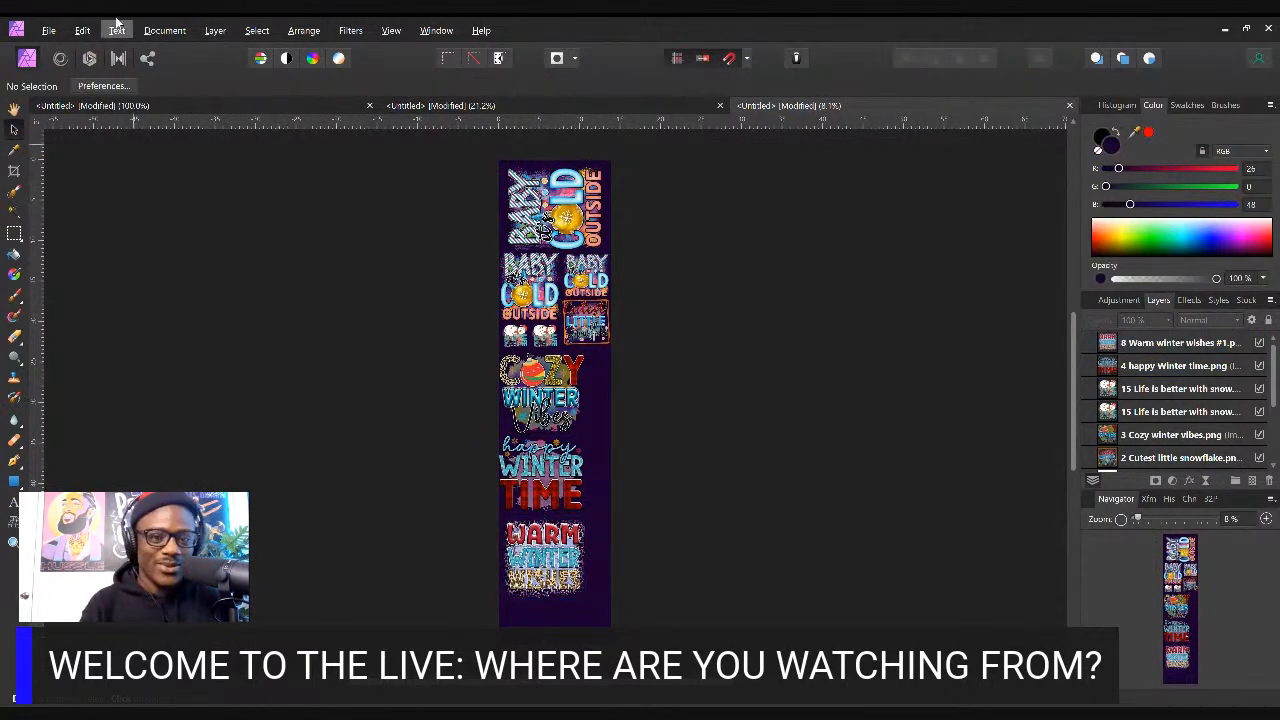
# Place the image "5 Hello cold days" from the WINTER TRANSFERS (1) folder at full size in the middle of the sheet
pyautogui.click(49, 28)
pyautogui.click(57, 353)
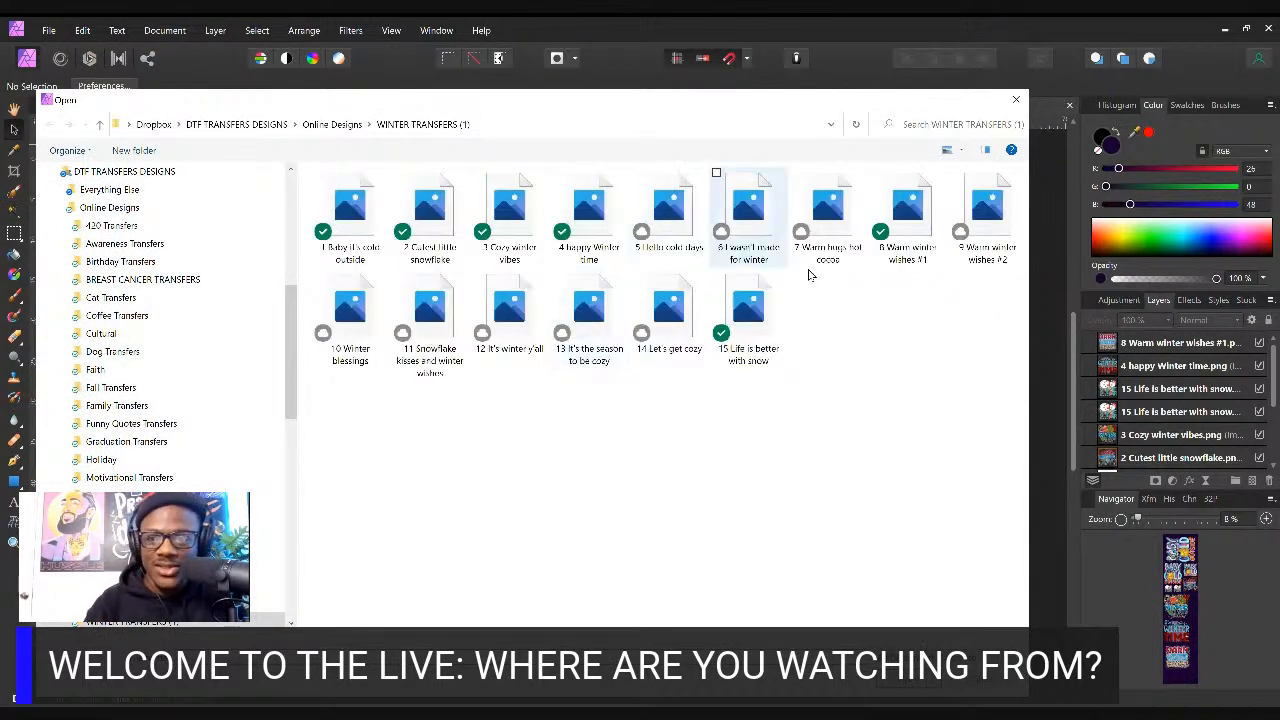
pyautogui.doubleClick(669, 205)
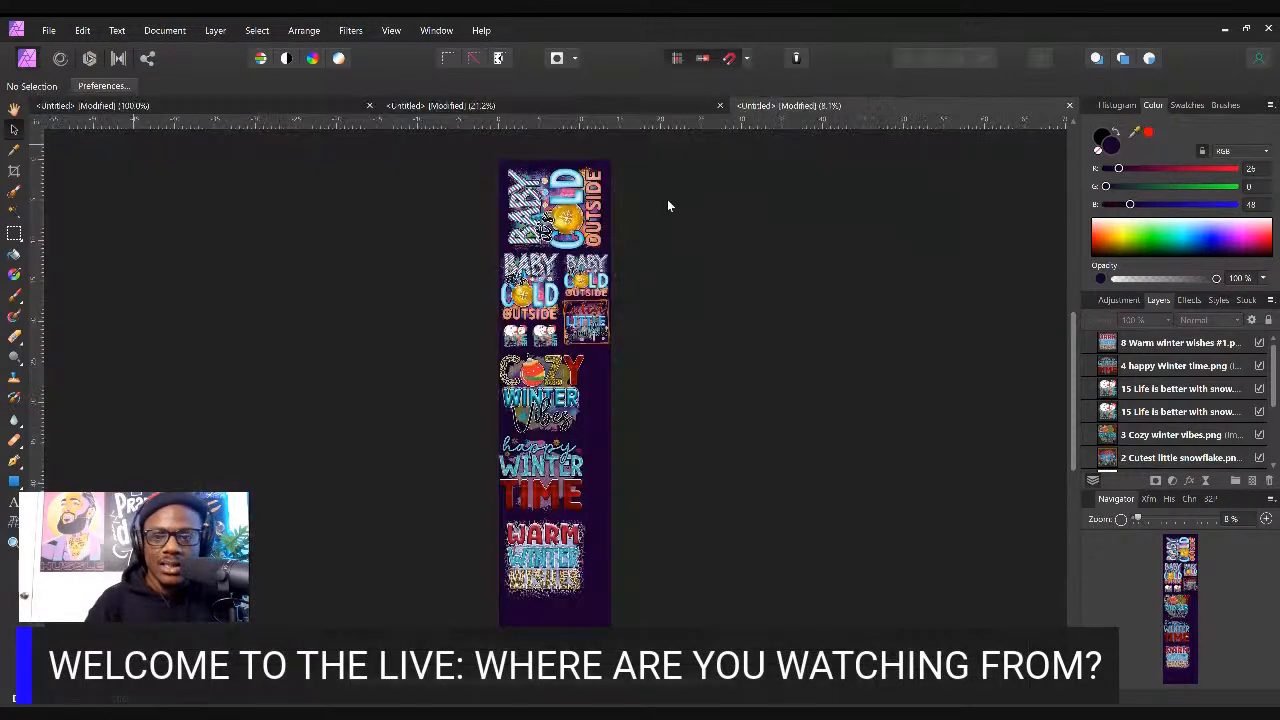
pyautogui.click(547, 448)
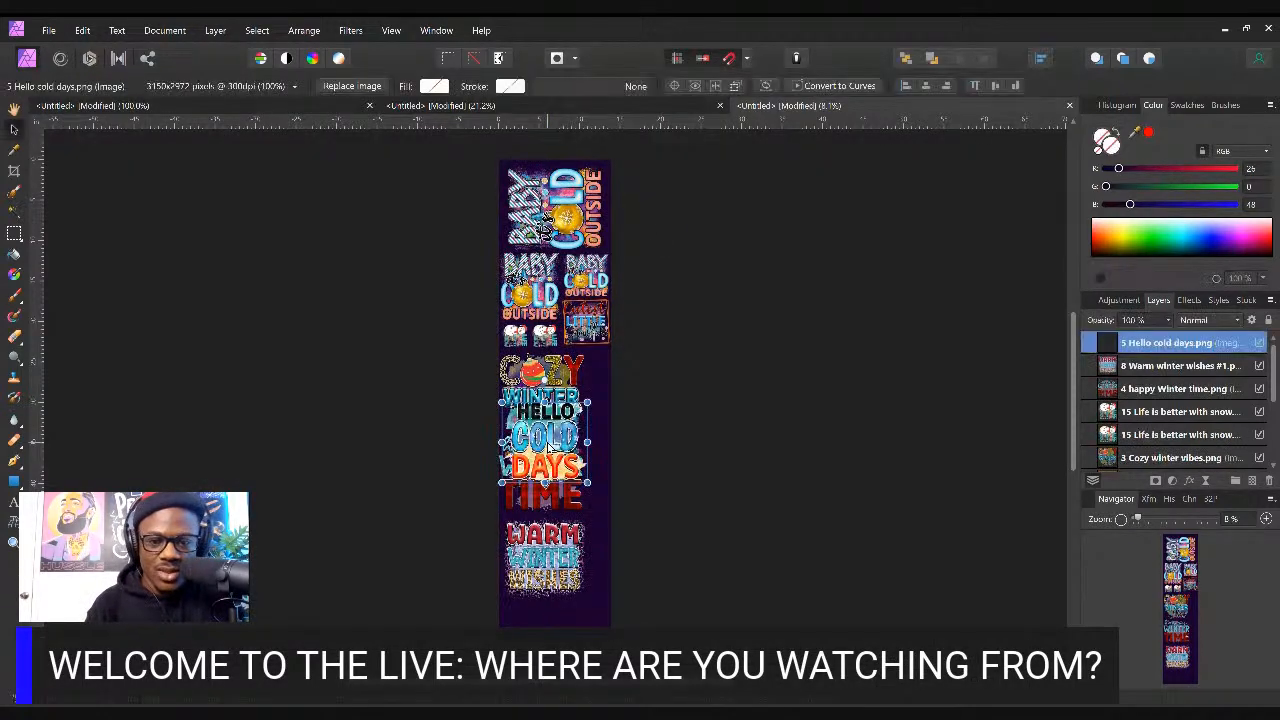
# Shrink the Hello cold days design to 59%, turn it sideways, and position it at the sheet's left edge below the Warm winter wishes design
pyautogui.moveTo(588, 402); pyautogui.dragTo(573, 611)
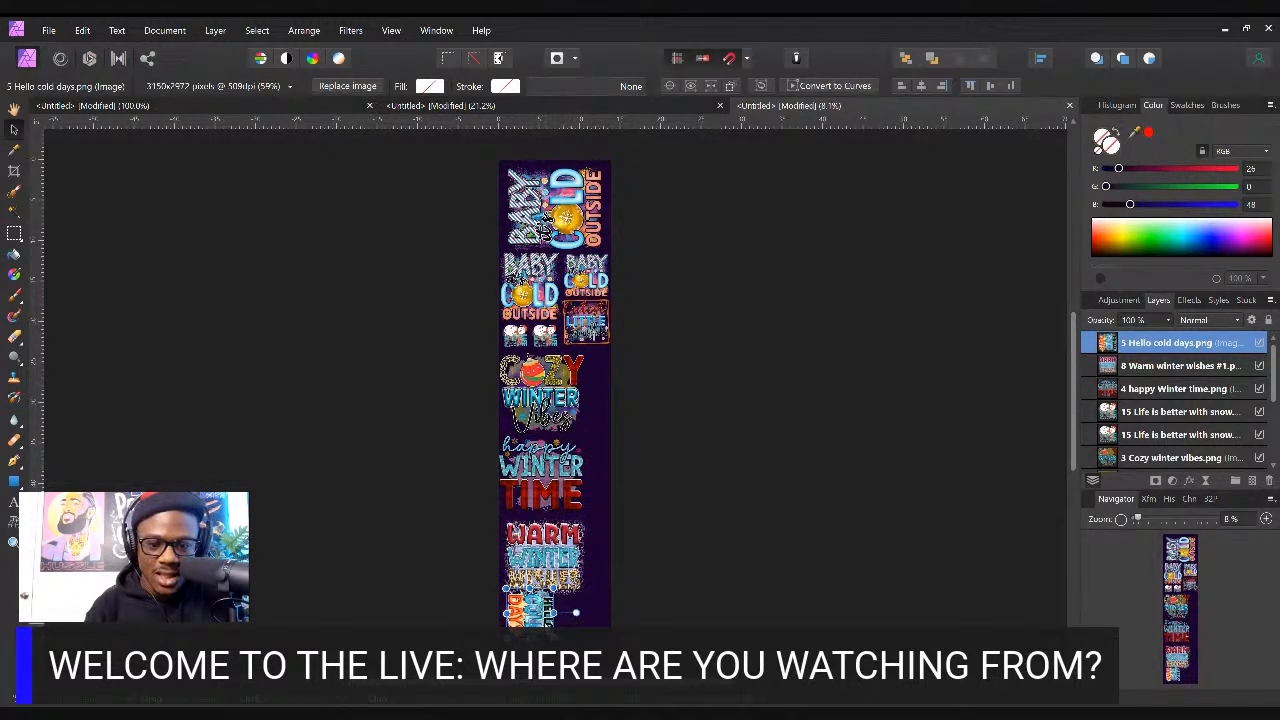
pyautogui.moveTo(541, 608); pyautogui.dragTo(536, 615)
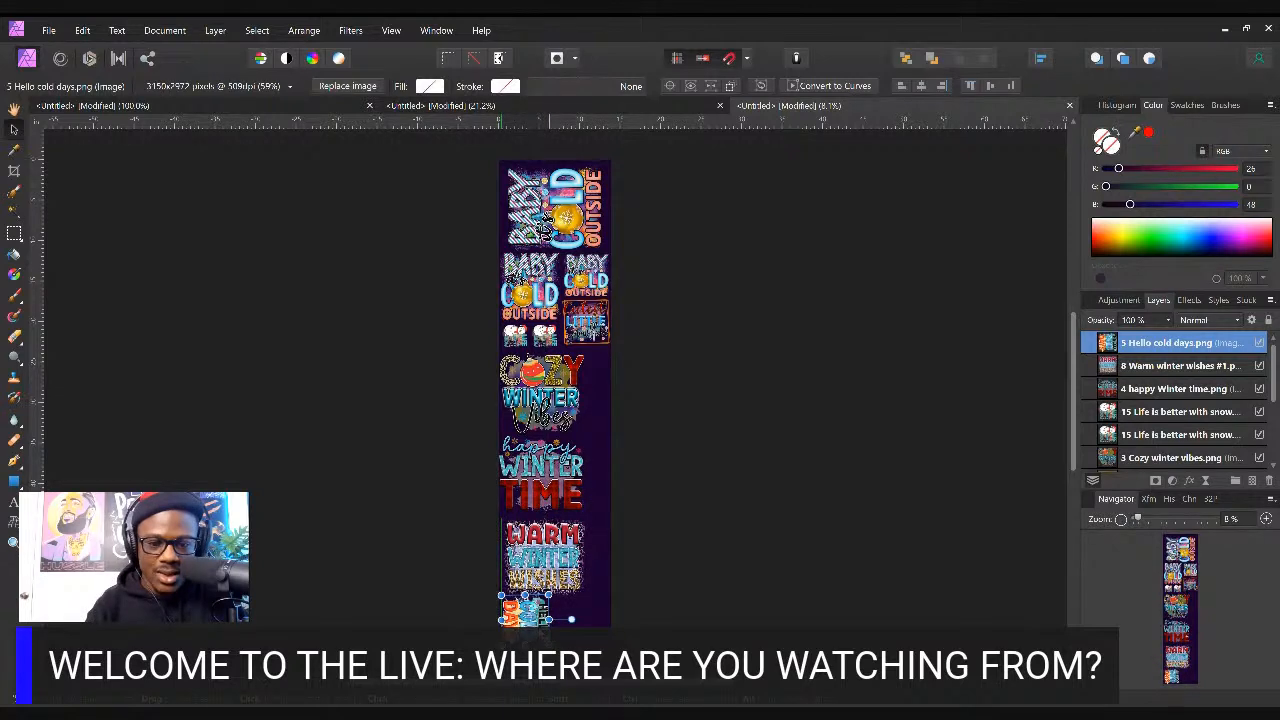
pyautogui.click(691, 561)
# Raise the Warm winter wishes design slightly to widen its spacing from the Hello cold days design, then deselect it
pyautogui.click(552, 580)
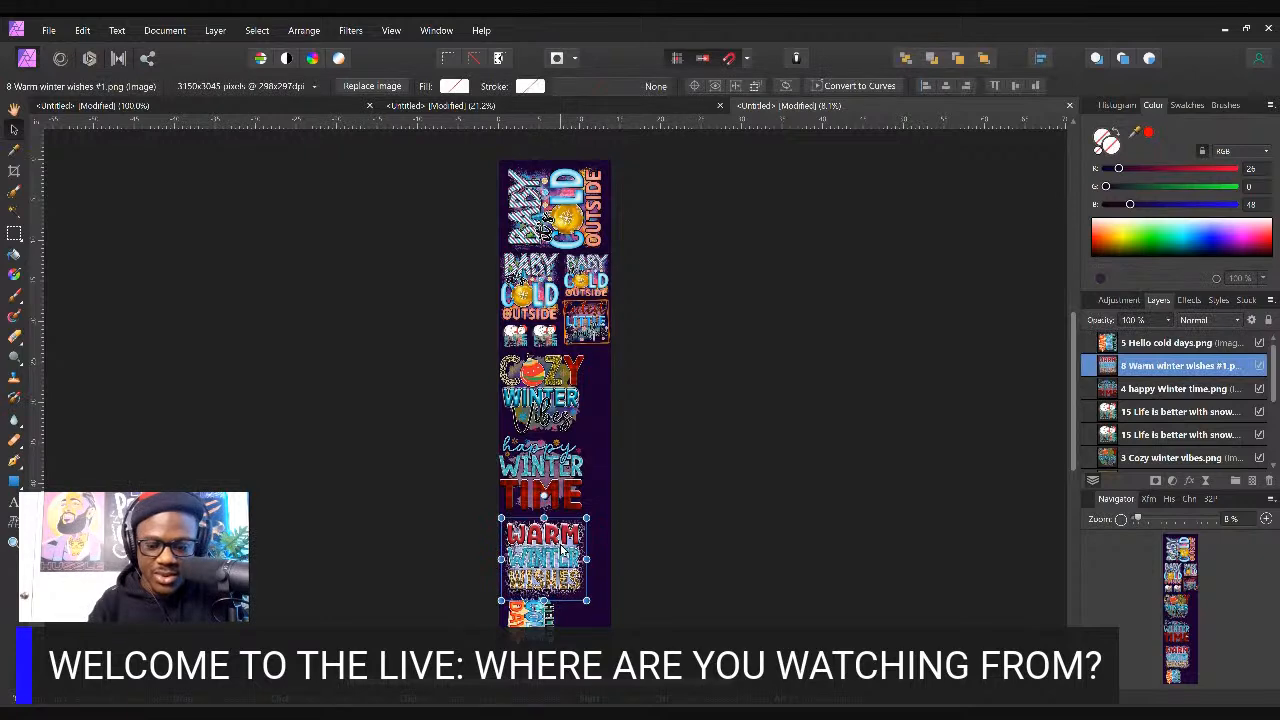
pyautogui.moveTo(561, 545); pyautogui.dragTo(560, 543)
pyautogui.click(716, 443)
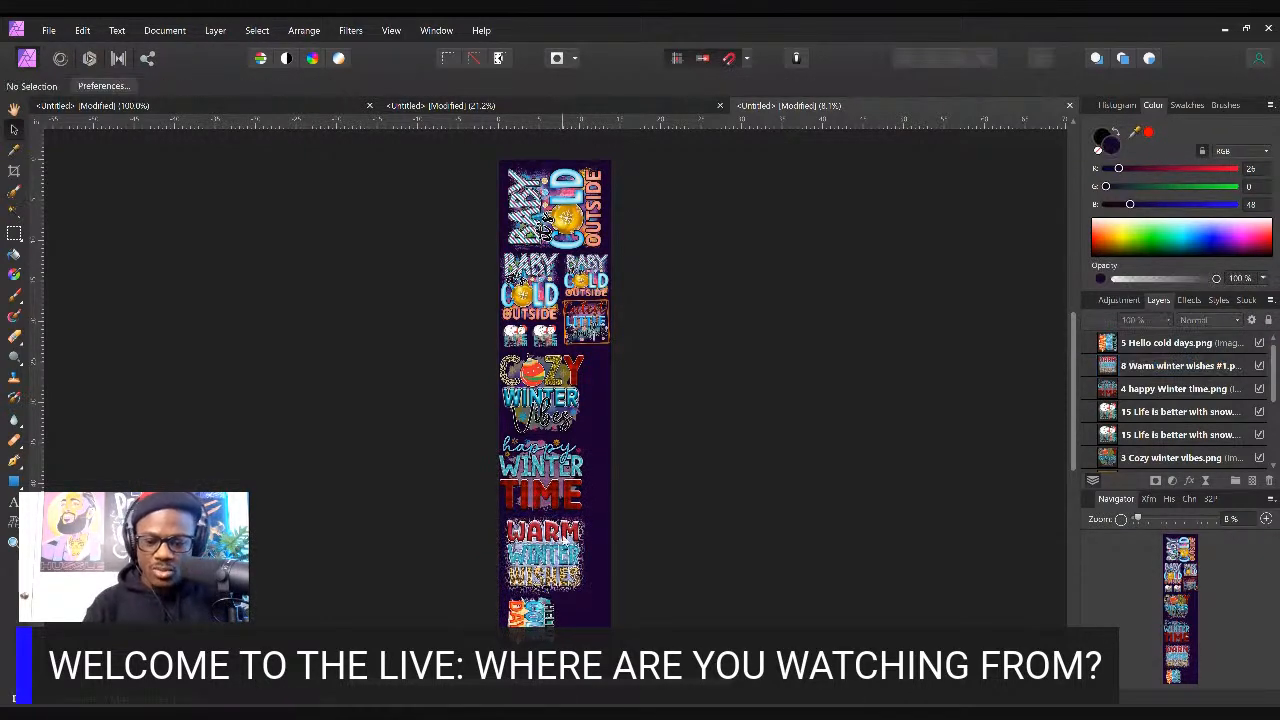
# Turn the Warm winter wishes design sideways, move it to the sheet's left edge below the happy Winter time design, and deselect it
pyautogui.scroll(4, 548, 401)
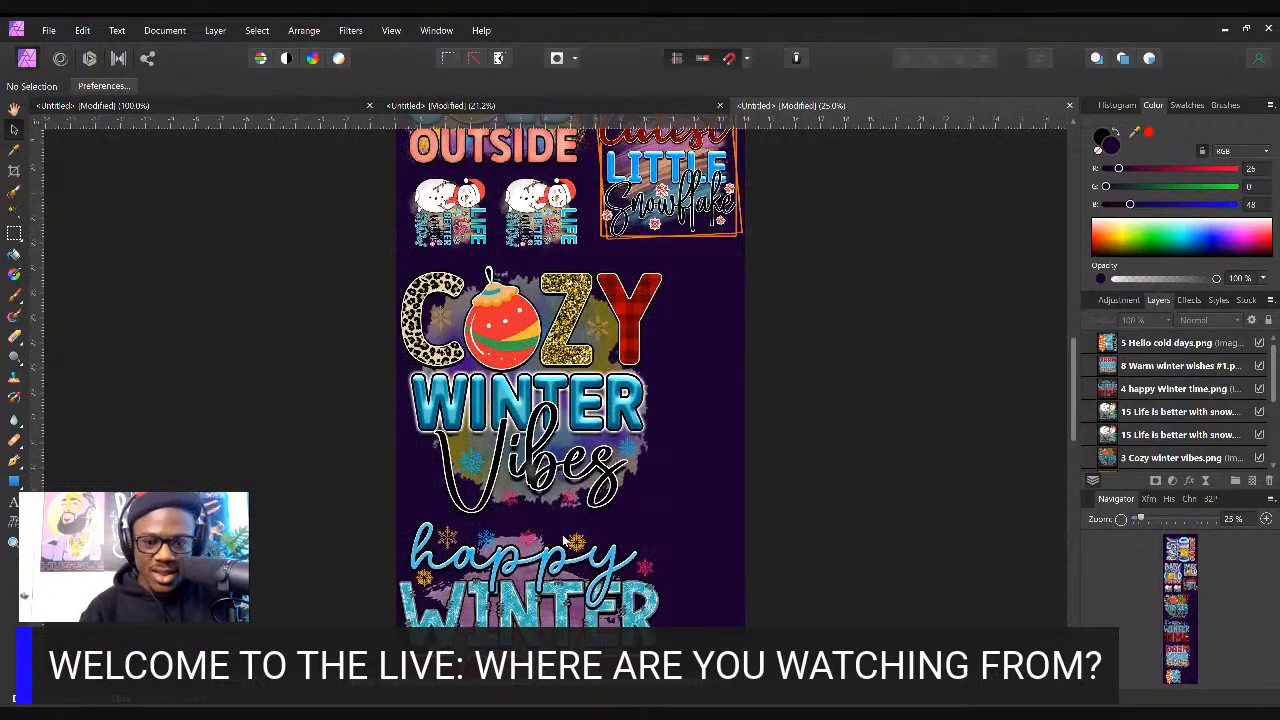
pyautogui.moveTo(652, 508); pyautogui.dragTo(594, 68)
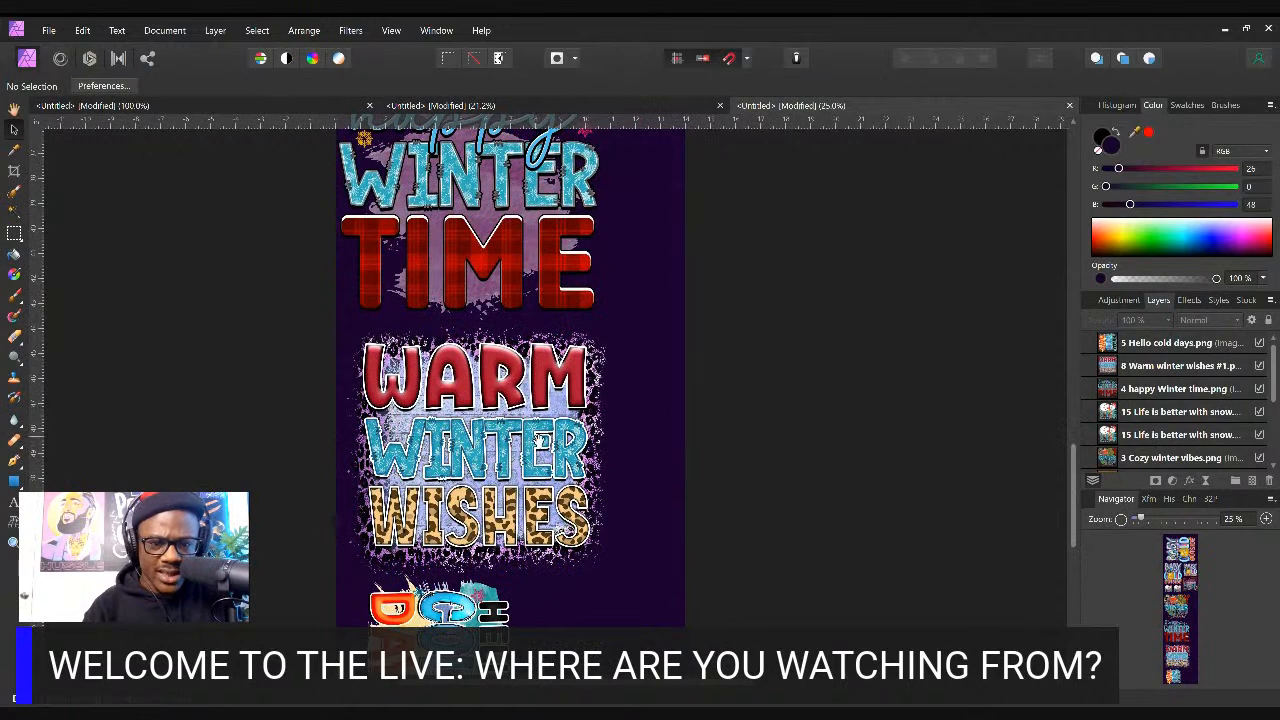
pyautogui.click(488, 416)
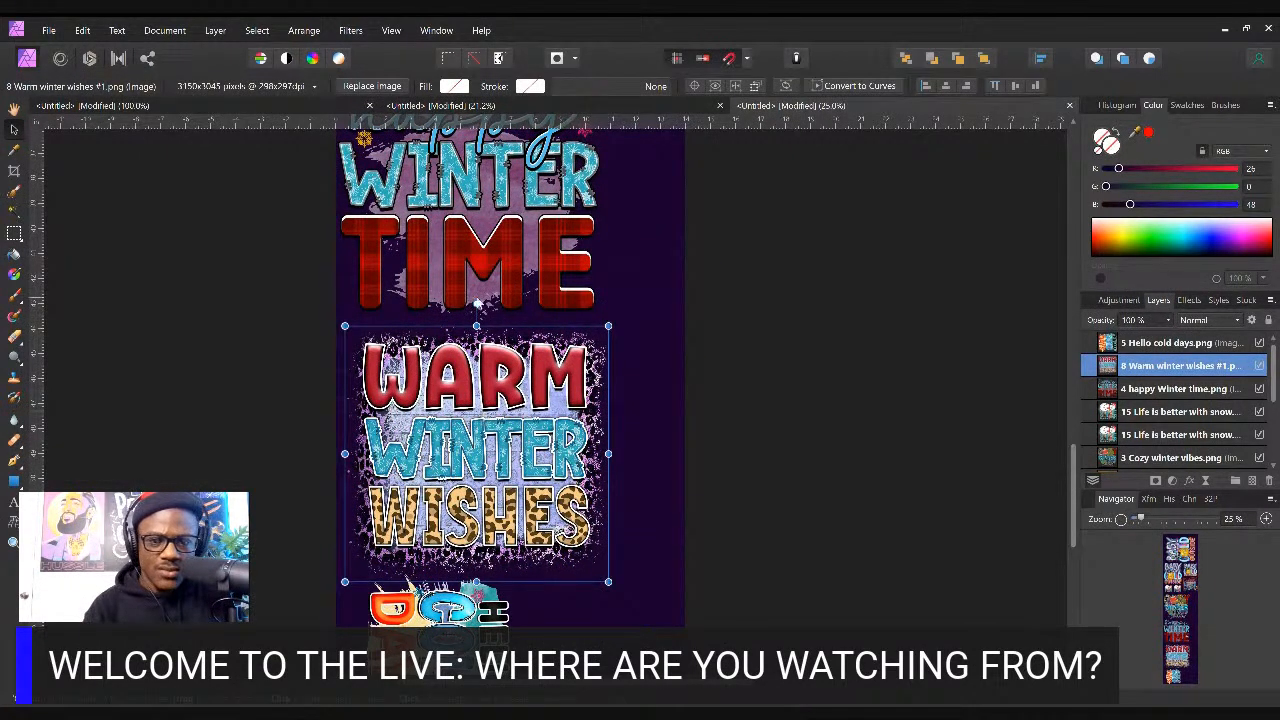
pyautogui.moveTo(480, 298); pyautogui.dragTo(326, 455)
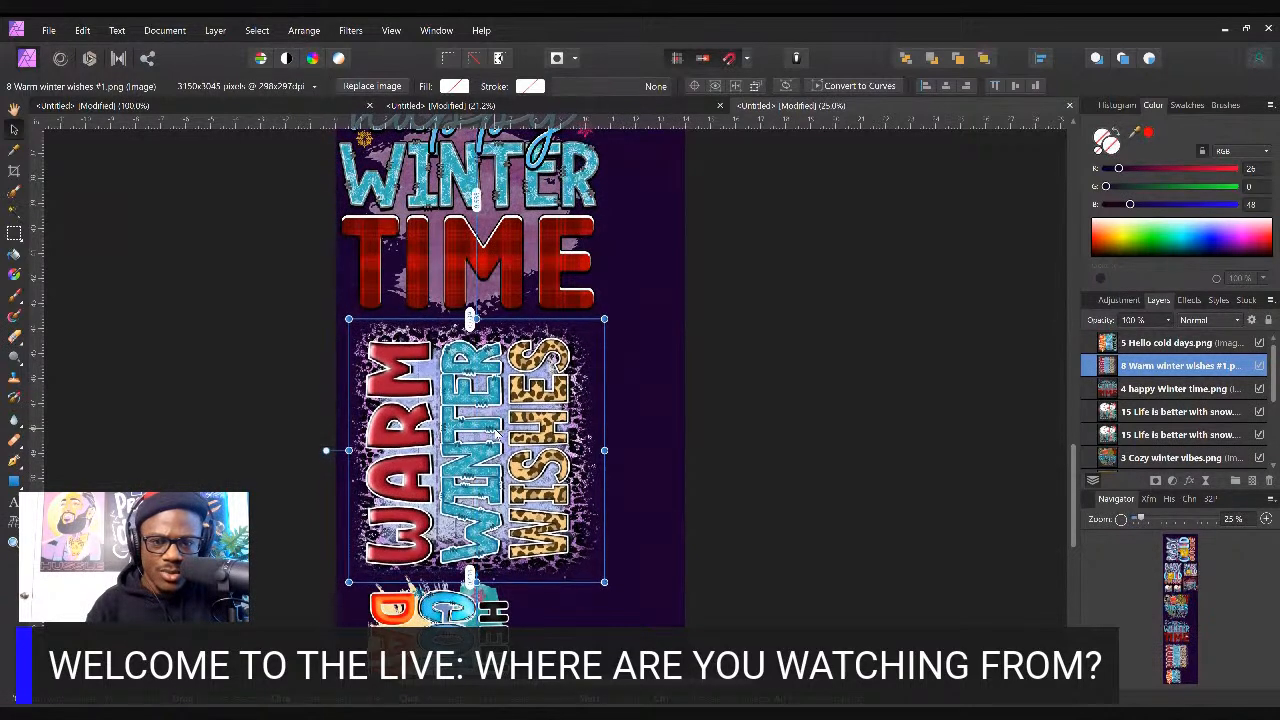
pyautogui.click(948, 383)
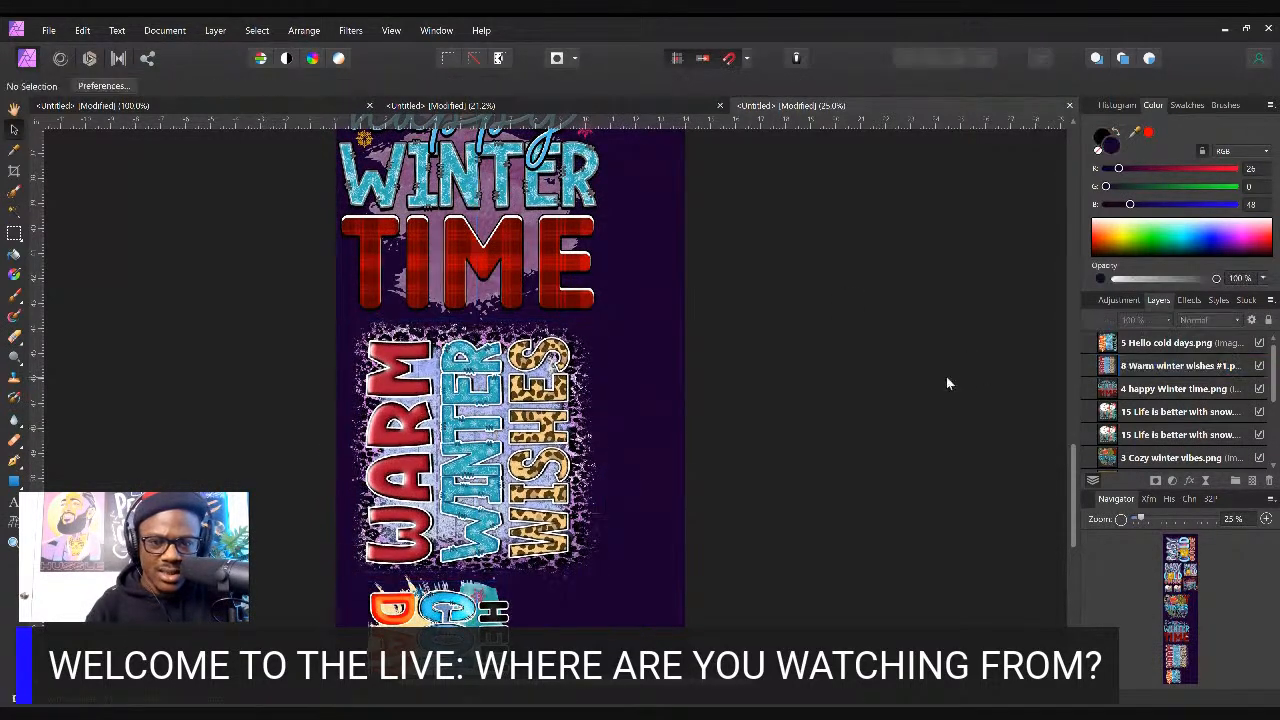
pyautogui.click(603, 385)
pyautogui.moveTo(518, 430); pyautogui.dragTo(516, 428)
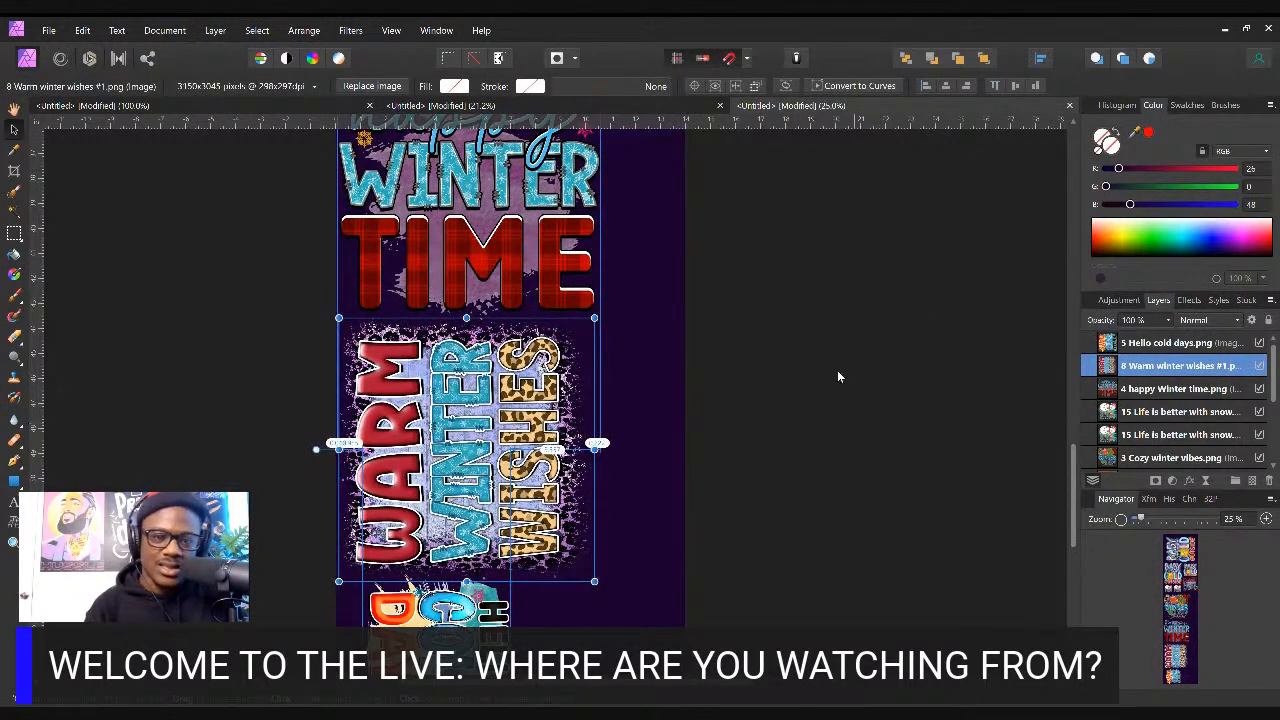
pyautogui.click(812, 365)
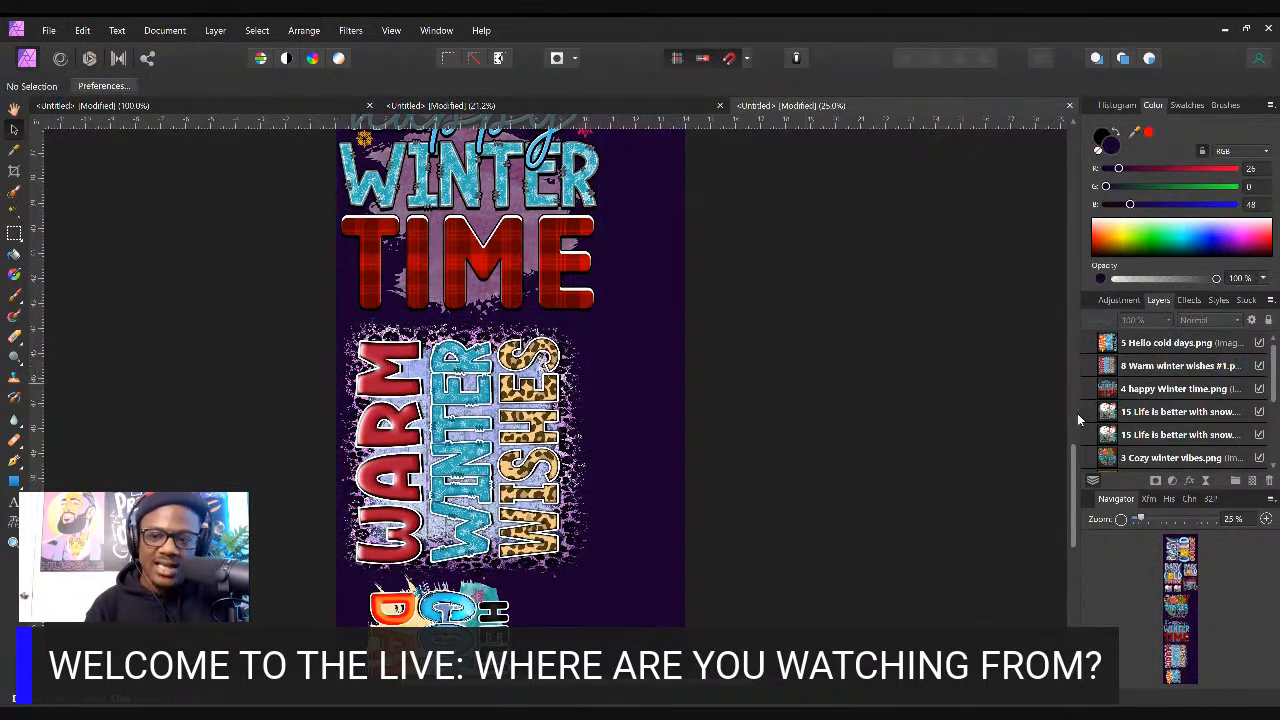
# Move the Hello cold days design to the right edge of the sheet's lower end, then deselect it with the whole sheet in view
pyautogui.moveTo(1073, 475); pyautogui.dragTo(1063, 521)
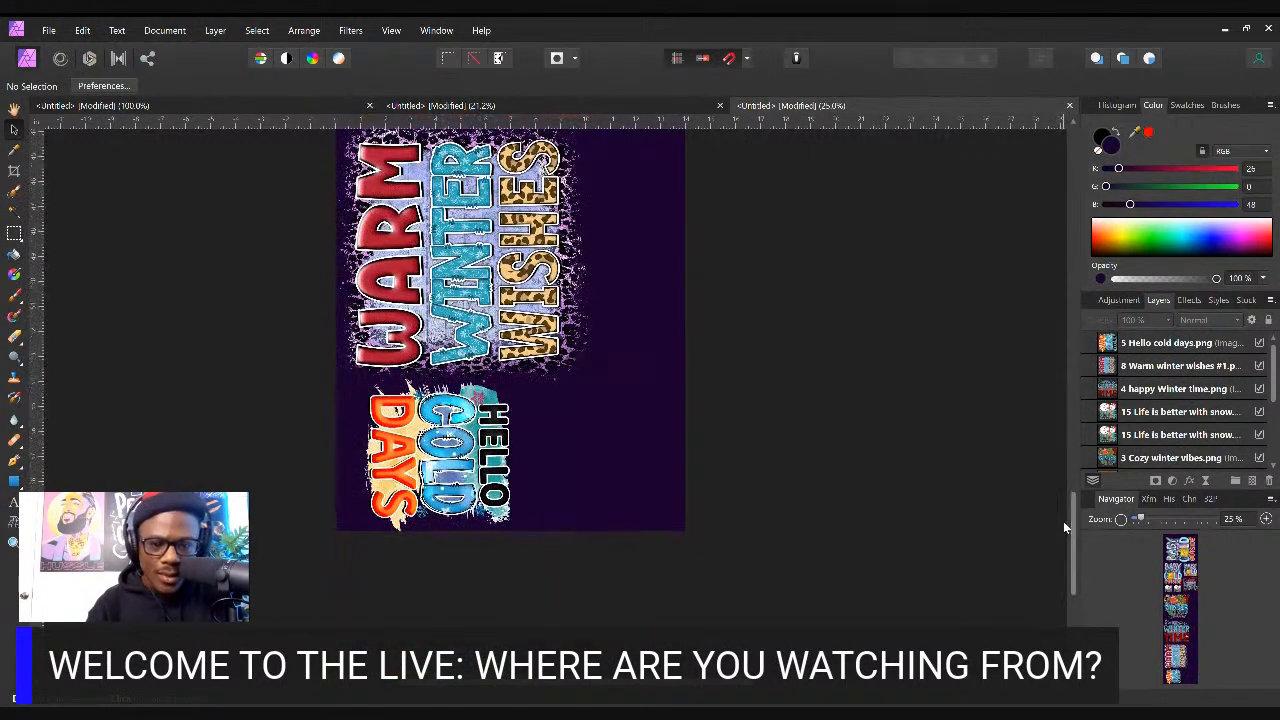
pyautogui.click(456, 460)
pyautogui.moveTo(456, 460); pyautogui.dragTo(640, 467)
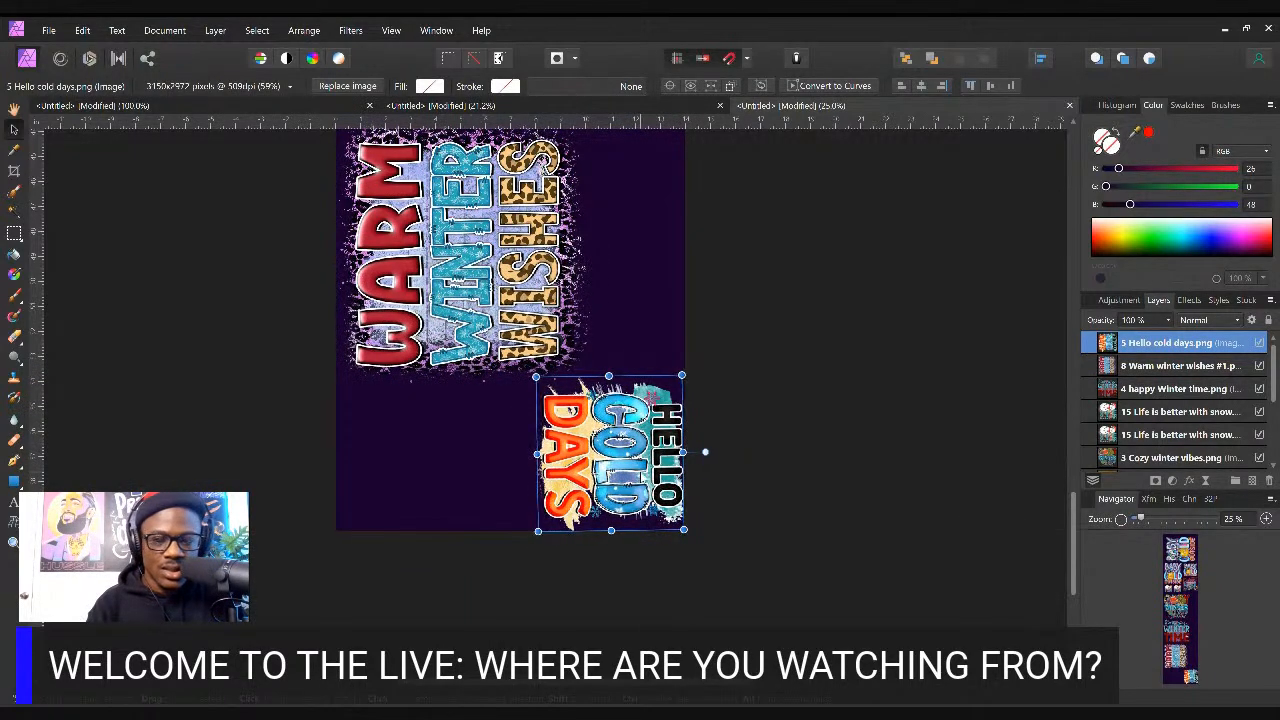
pyautogui.click(796, 421)
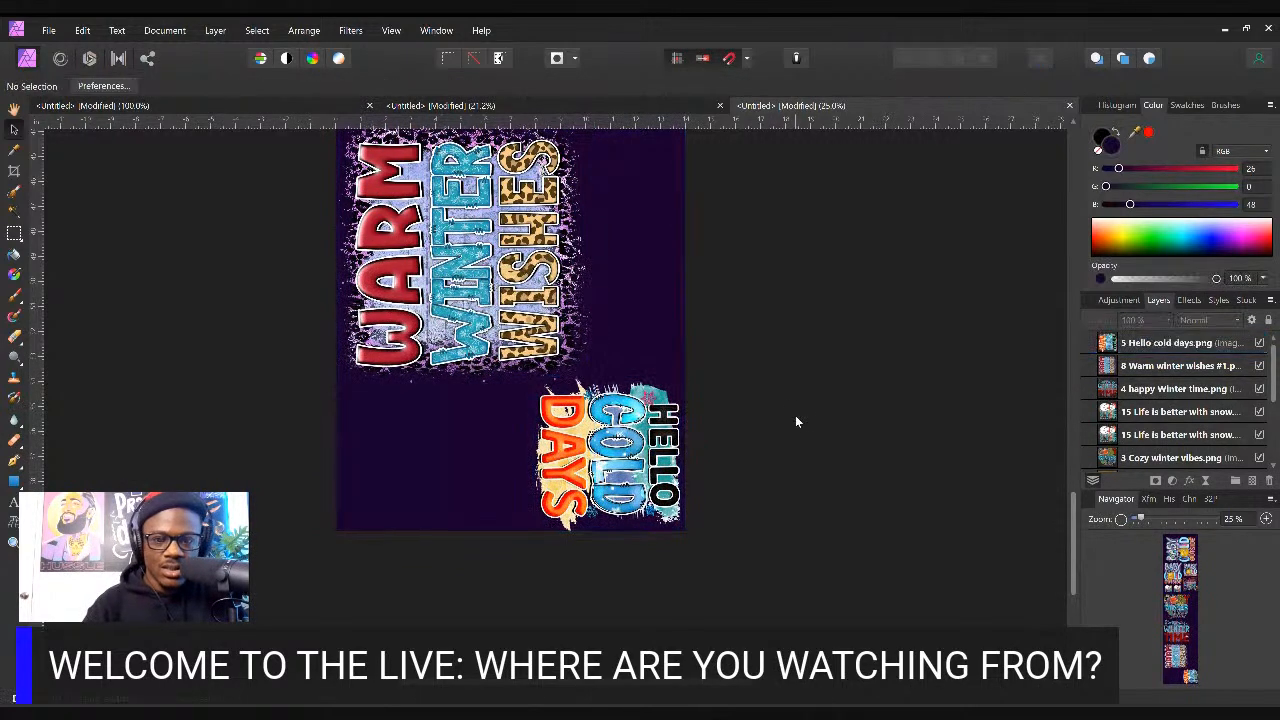
pyautogui.click(626, 468)
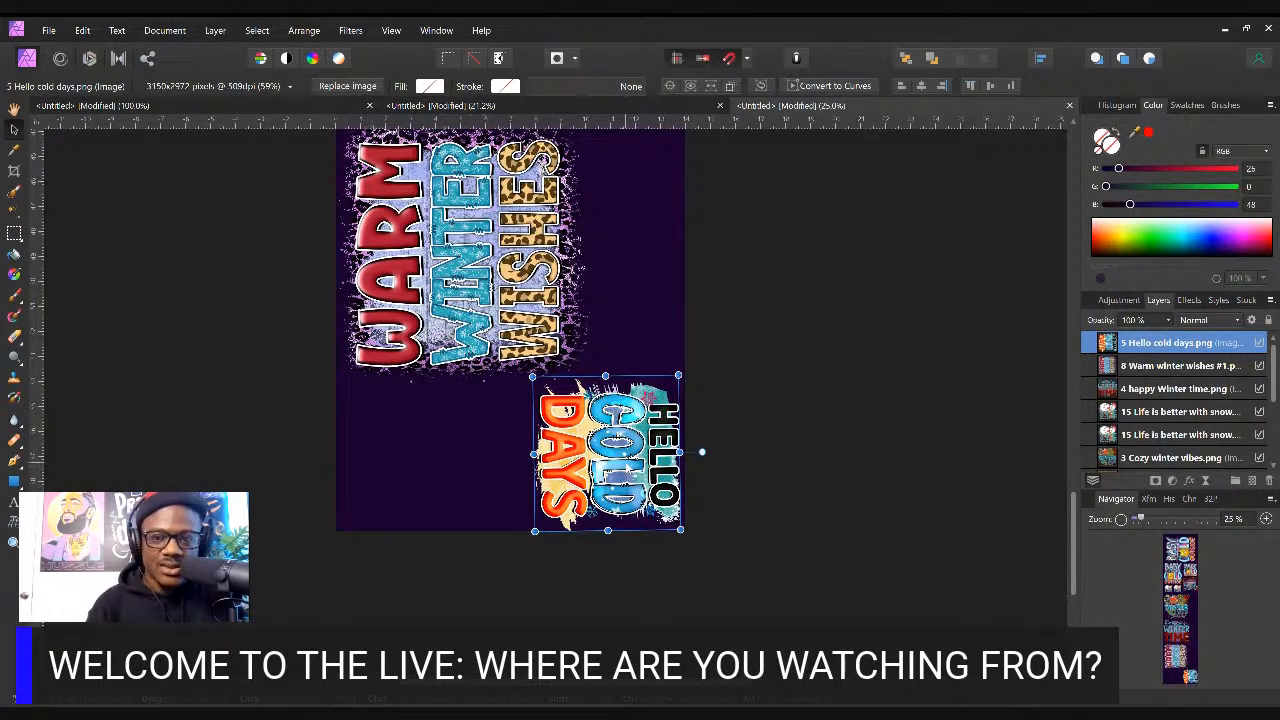
pyautogui.moveTo(1074, 581); pyautogui.dragTo(1081, 400)
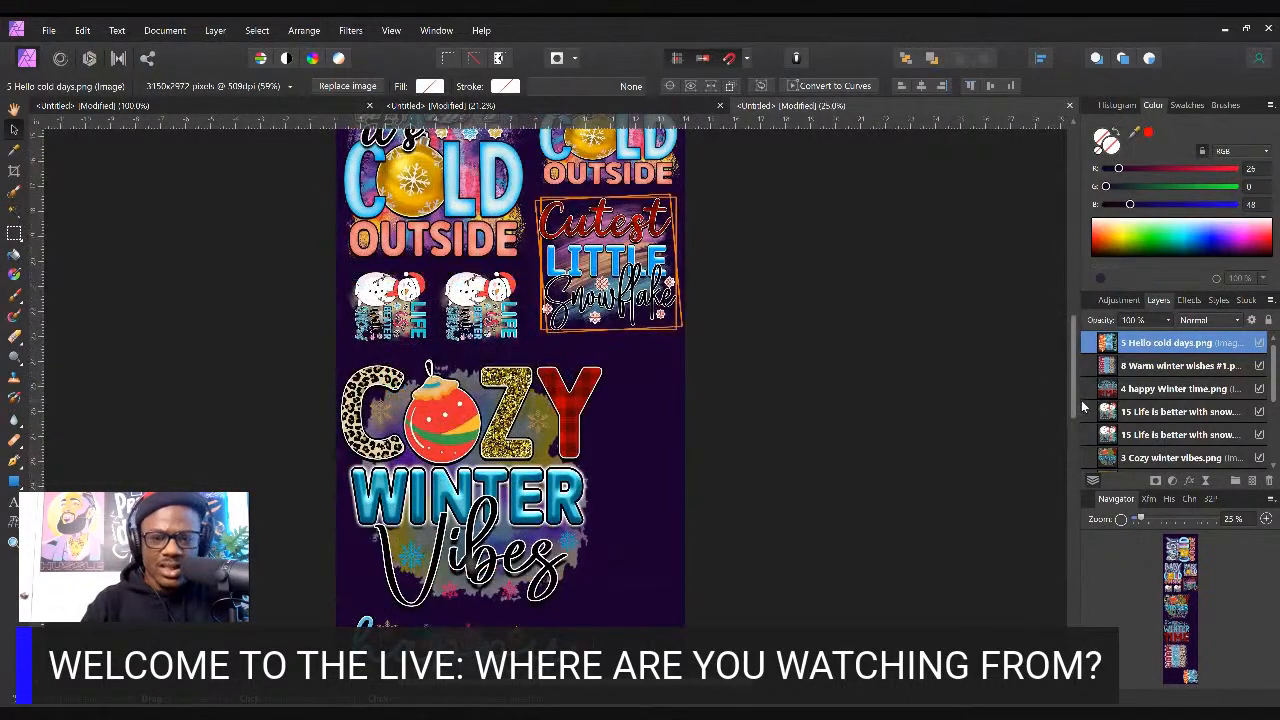
pyautogui.hotkey('ctrl', '0')
pyautogui.click(350, 369)
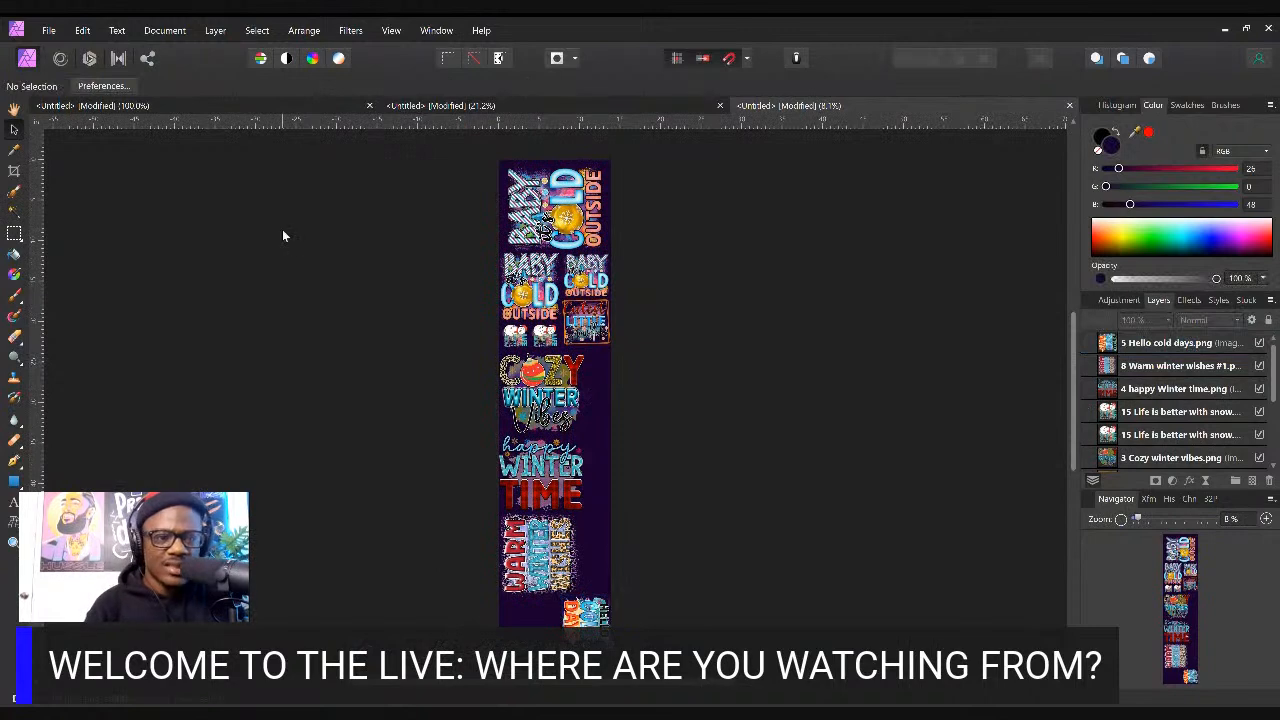
# Place the image "13 It's the season to be cozy" from the WINTER TRANSFERS (1) folder on the sheet
pyautogui.click(55, 33)
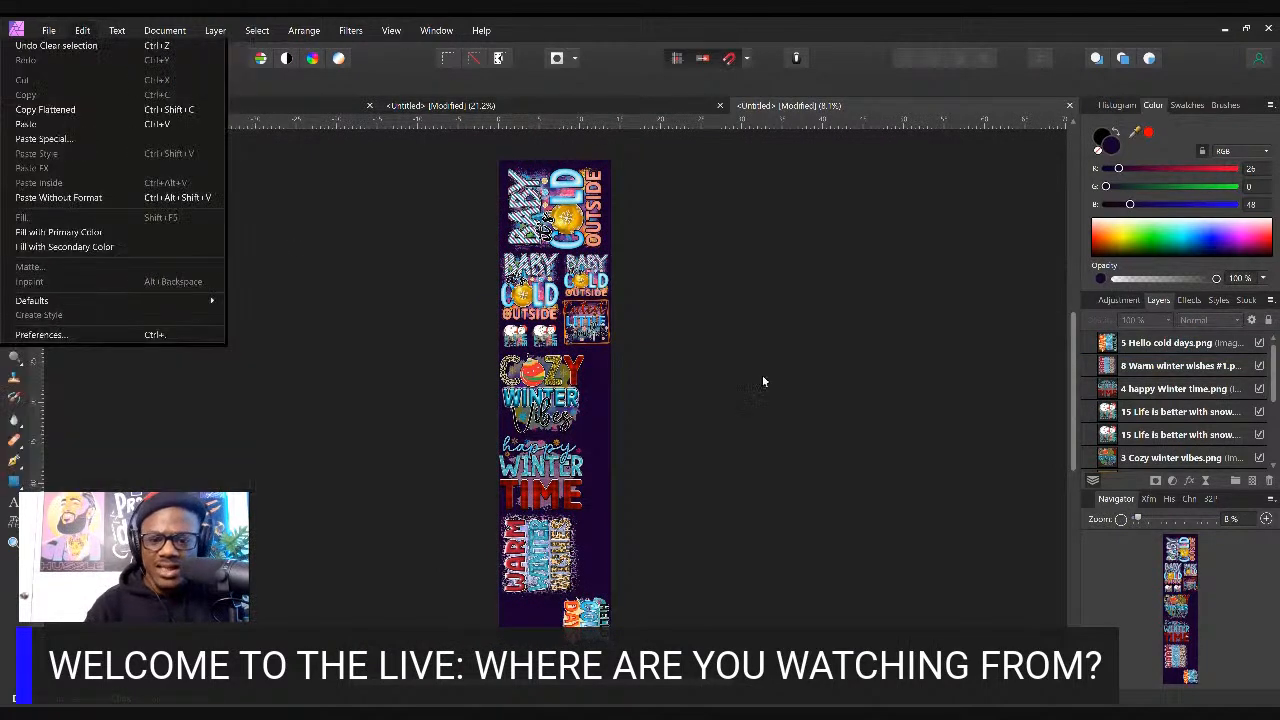
pyautogui.press('Escape')
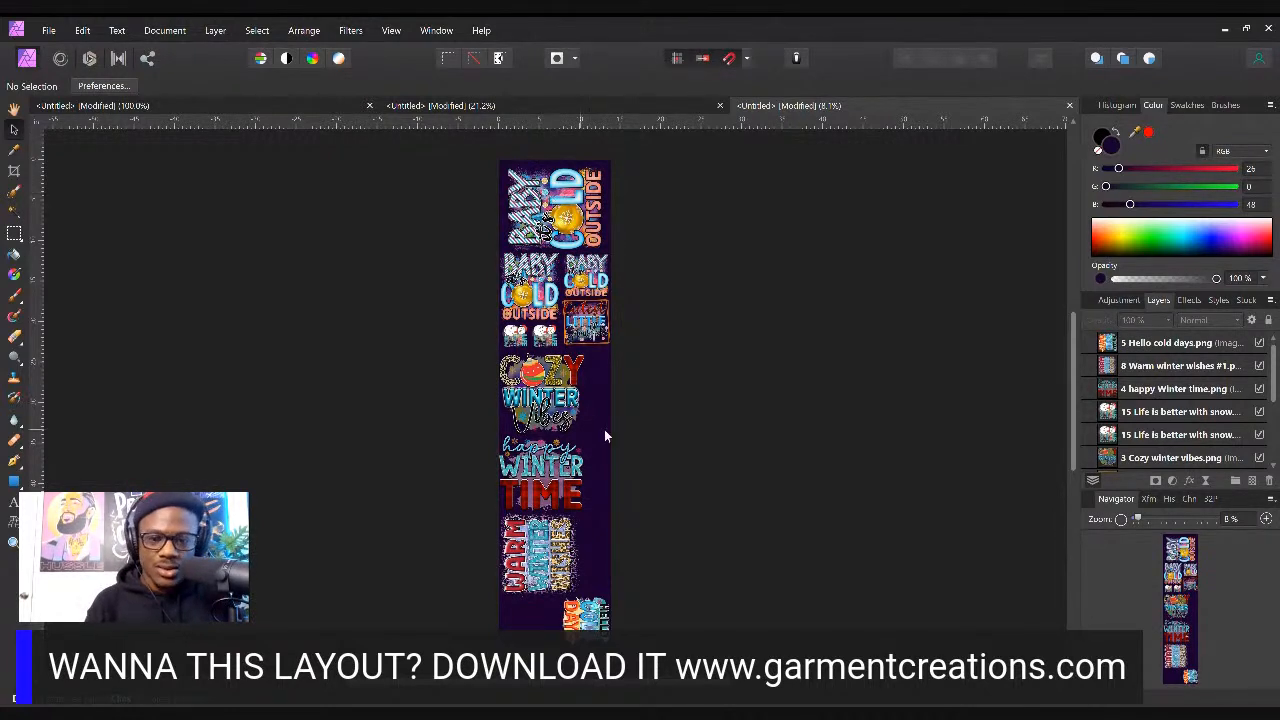
pyautogui.click(48, 30)
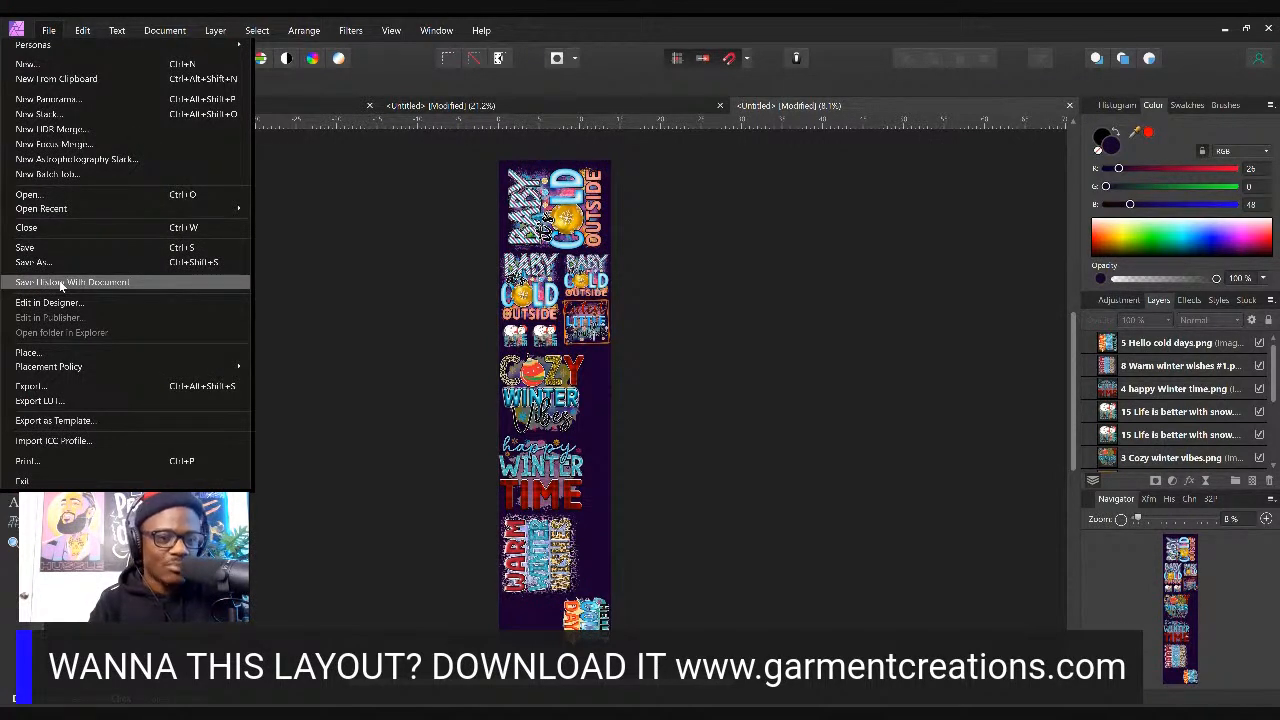
pyautogui.click(30, 352)
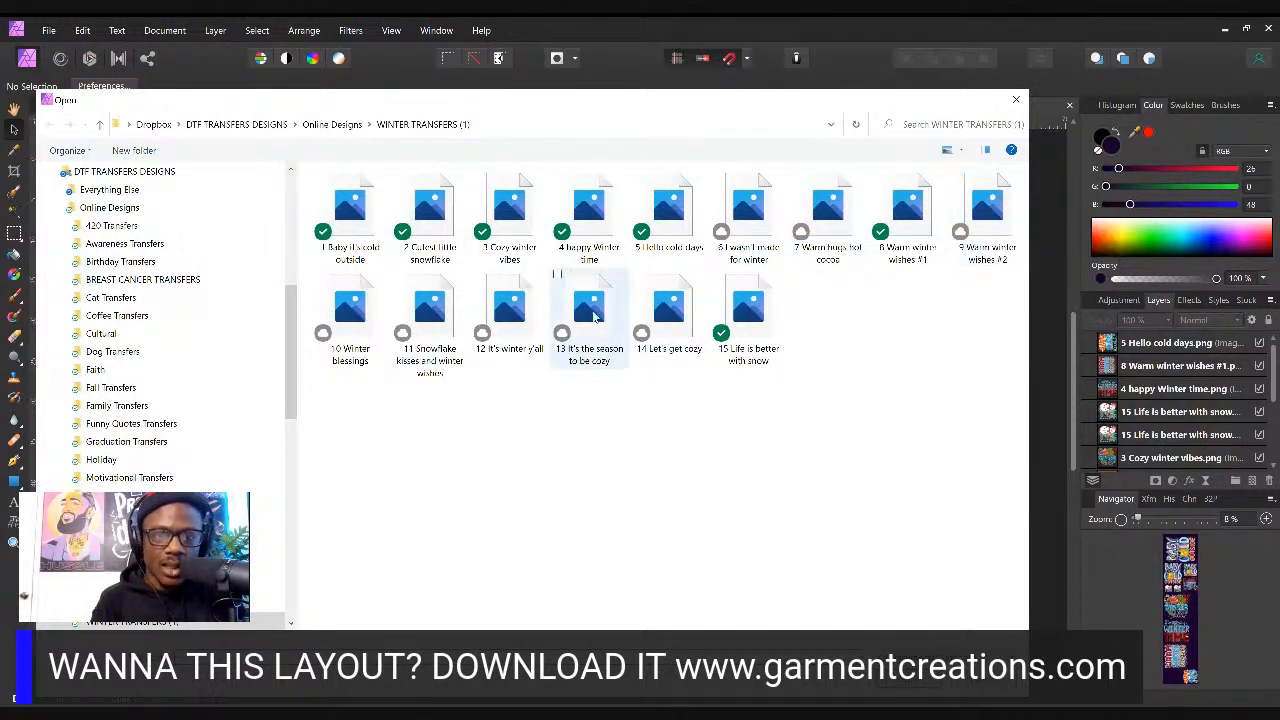
pyautogui.click(594, 315)
pyautogui.doubleClick(594, 315)
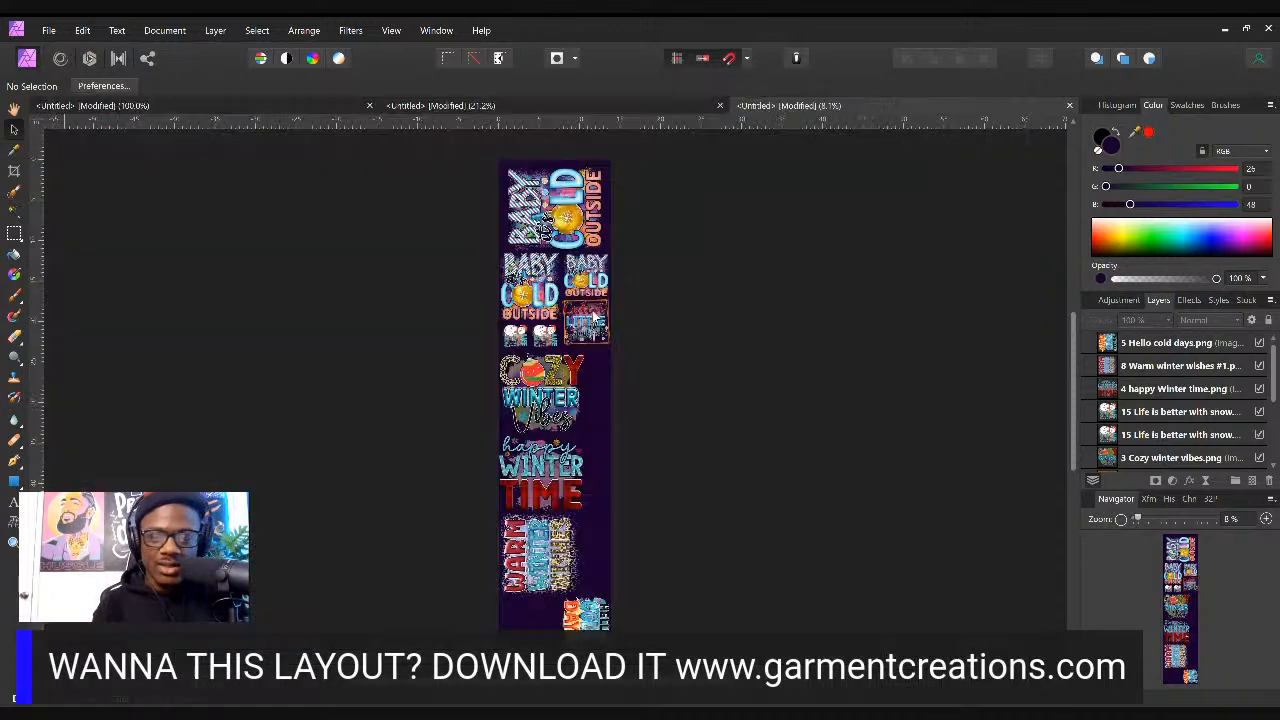
pyautogui.click(558, 430)
# Shrink the It's the season to be cozy design to 33% and position it right of Warm winter wishes, just above Hello cold days
pyautogui.moveTo(597, 475); pyautogui.dragTo(596, 578)
pyautogui.click(671, 525)
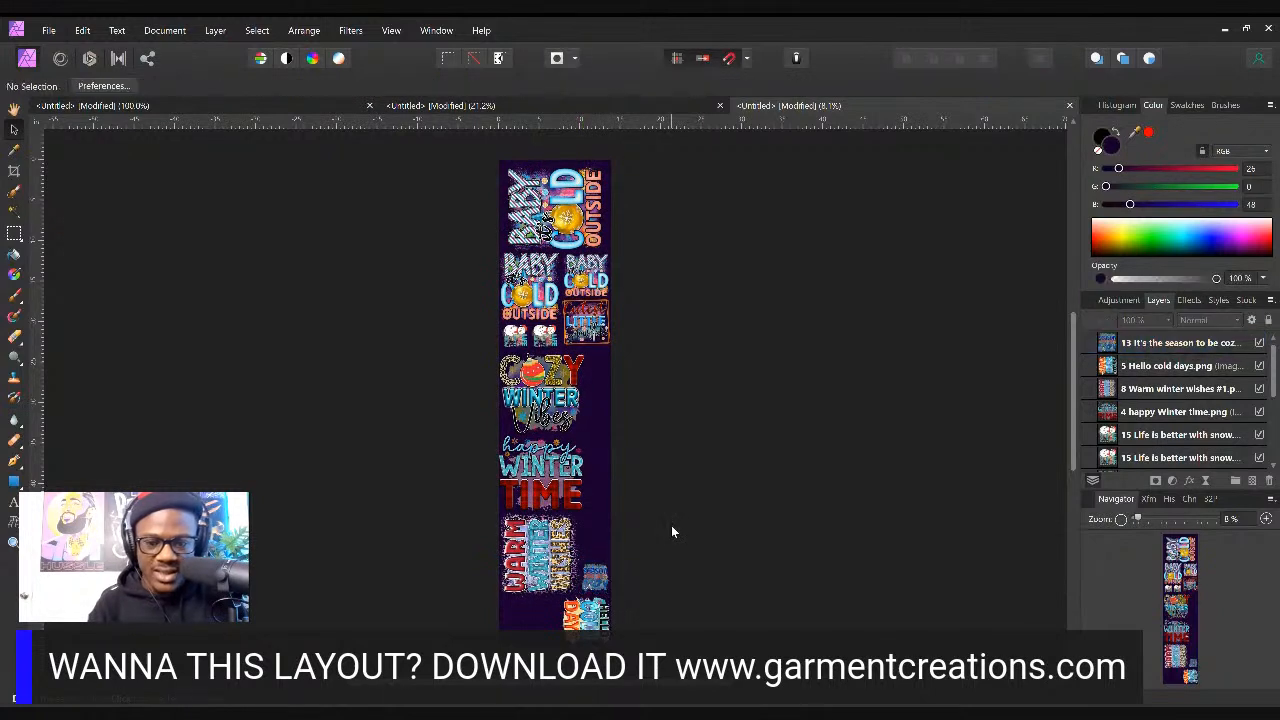
pyautogui.click(603, 577)
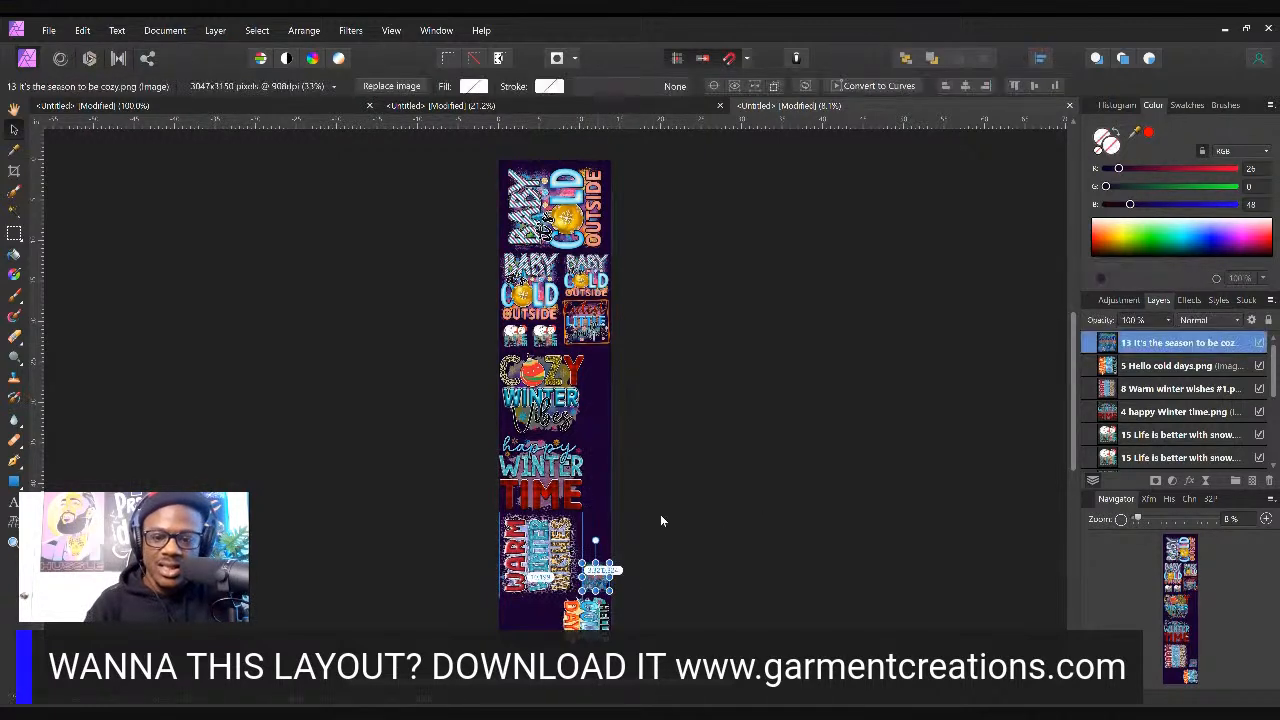
pyautogui.click(787, 460)
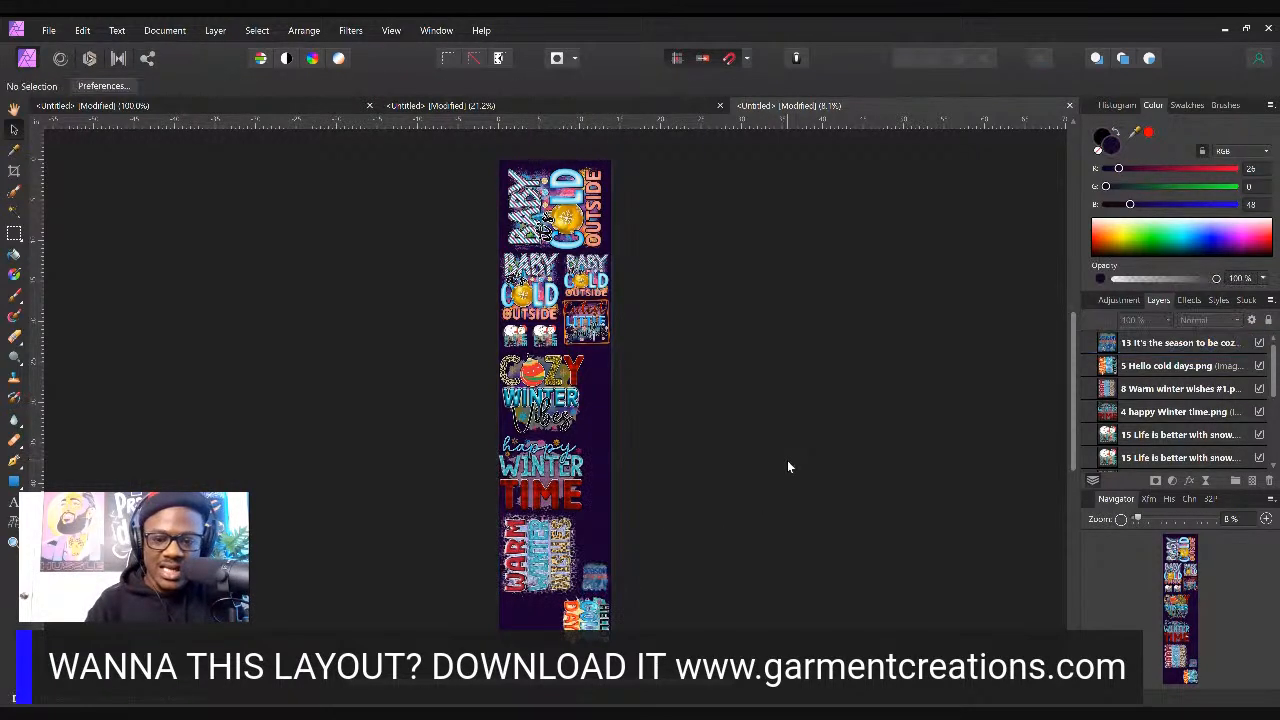
# Duplicate the It's the season to be cozy design directly above the original beside Warm winter wishes, then clear the selection
pyautogui.click(592, 585)
pyautogui.click(588, 484)
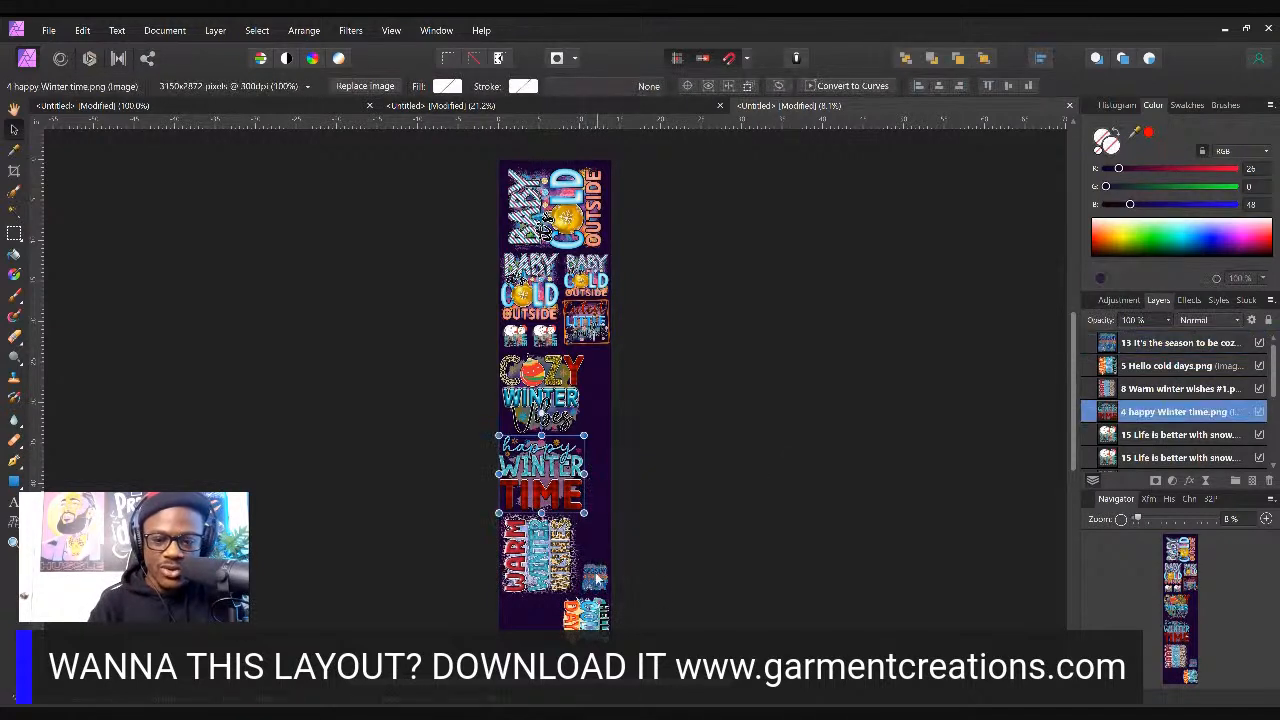
pyautogui.click(598, 580)
pyautogui.moveTo(600, 583); pyautogui.dragTo(601, 551)
pyautogui.click(736, 491)
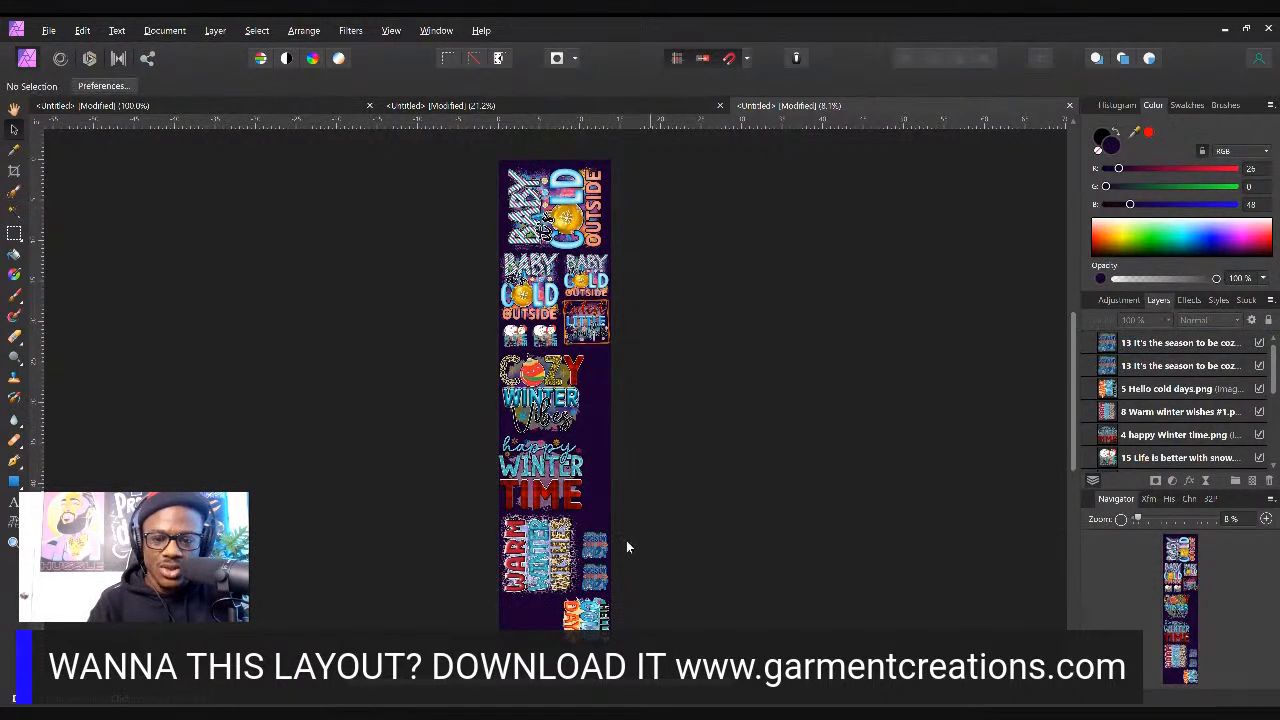
pyautogui.click(594, 546)
pyautogui.click(715, 436)
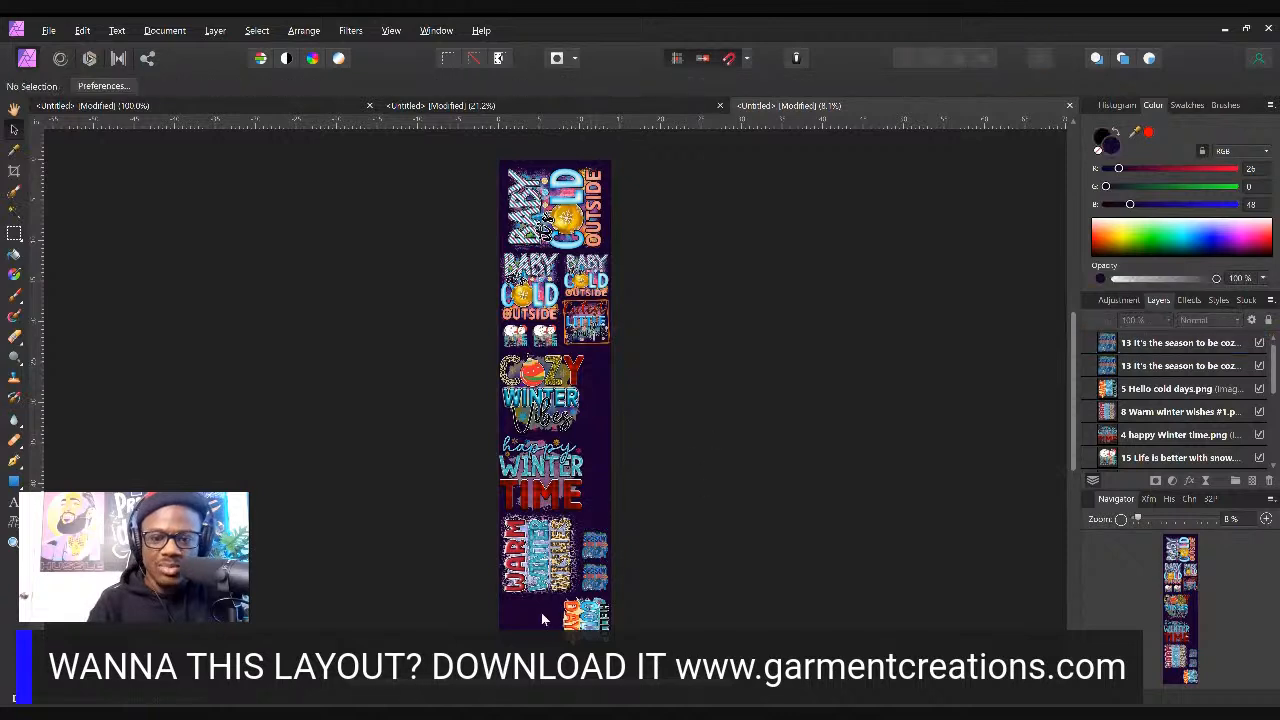
pyautogui.click(582, 612)
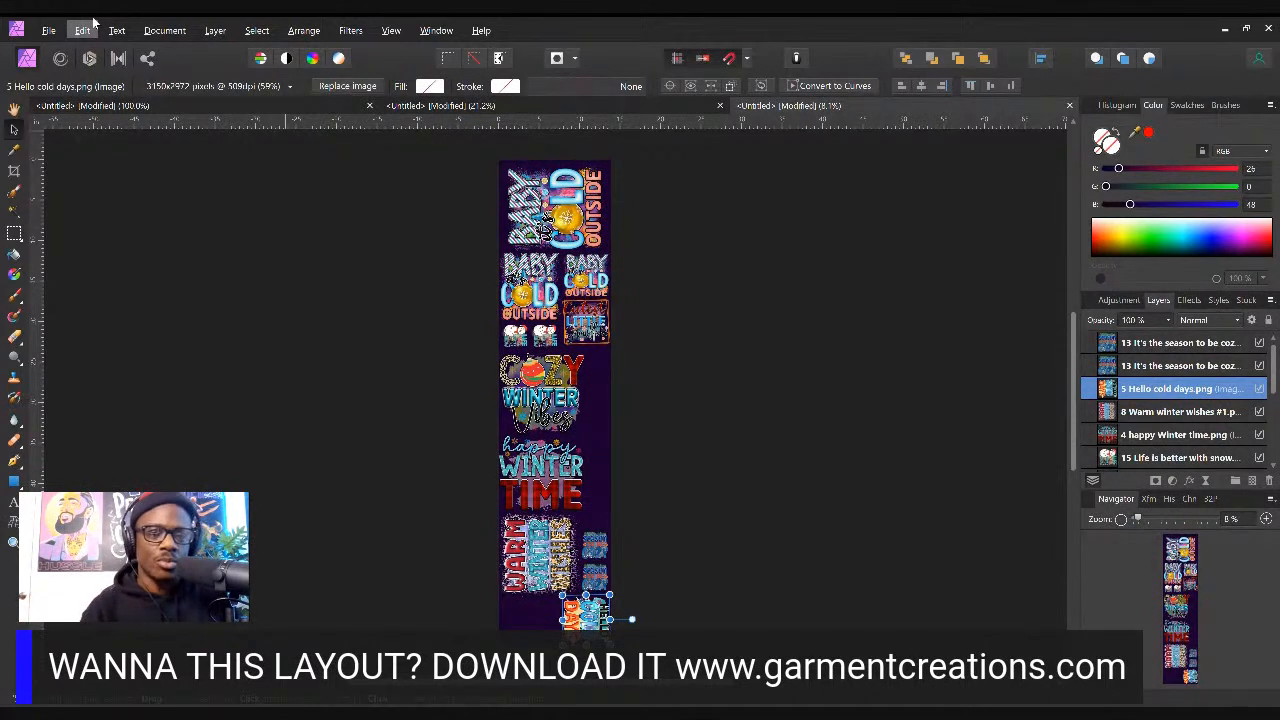
pyautogui.click(591, 548)
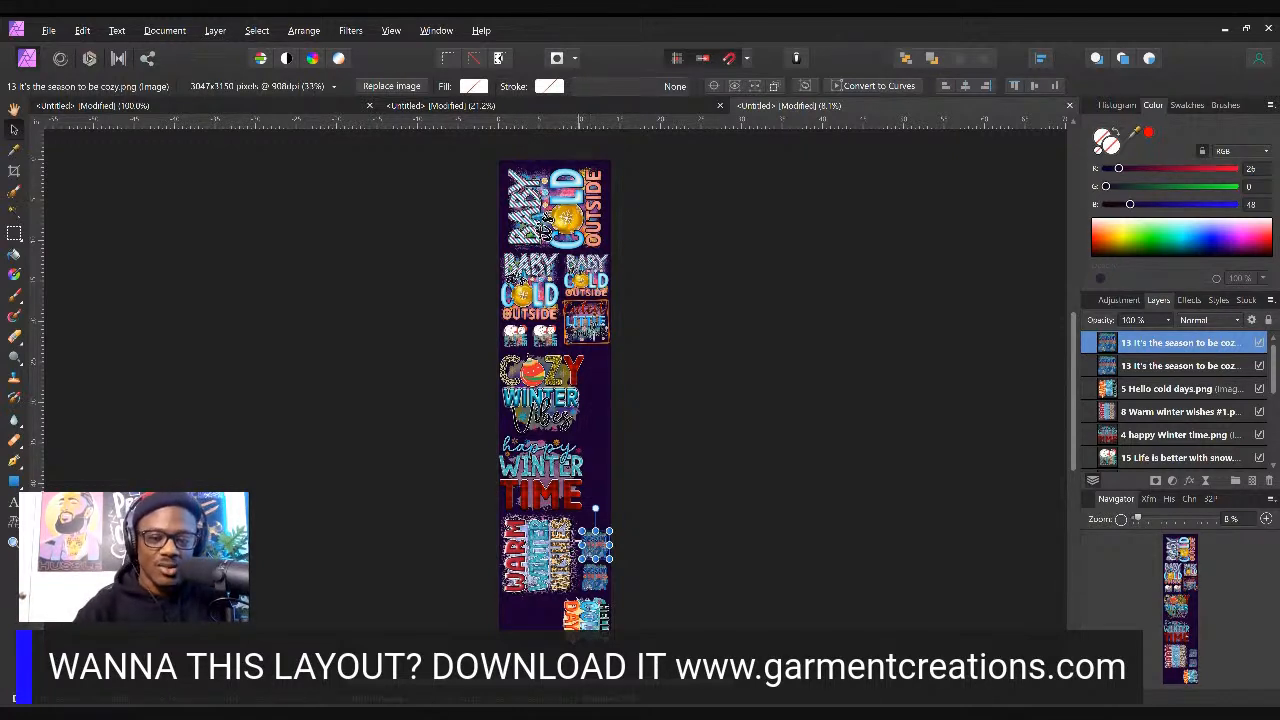
pyautogui.click(673, 497)
pyautogui.click(604, 548)
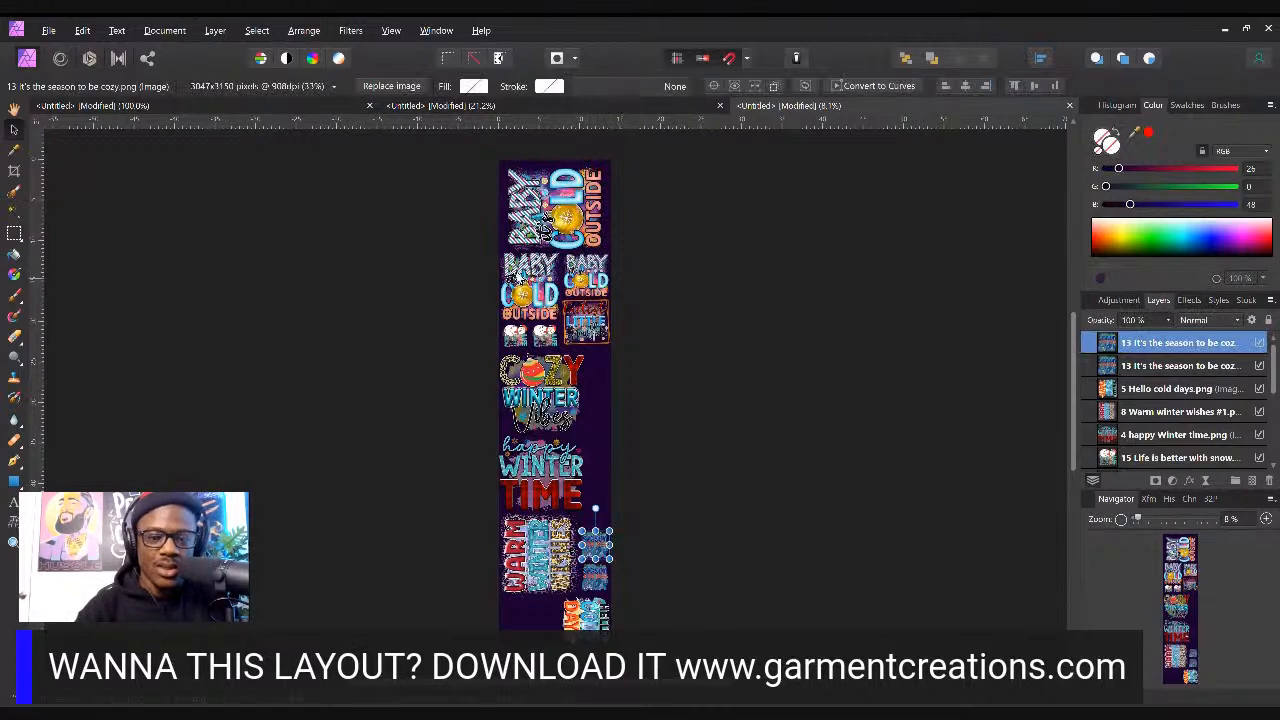
pyautogui.click(308, 343)
# Place the image "7 Warm hugs hot cocoa" from the WINTER TRANSFERS (1) folder at full size in the middle of the sheet
pyautogui.click(48, 30)
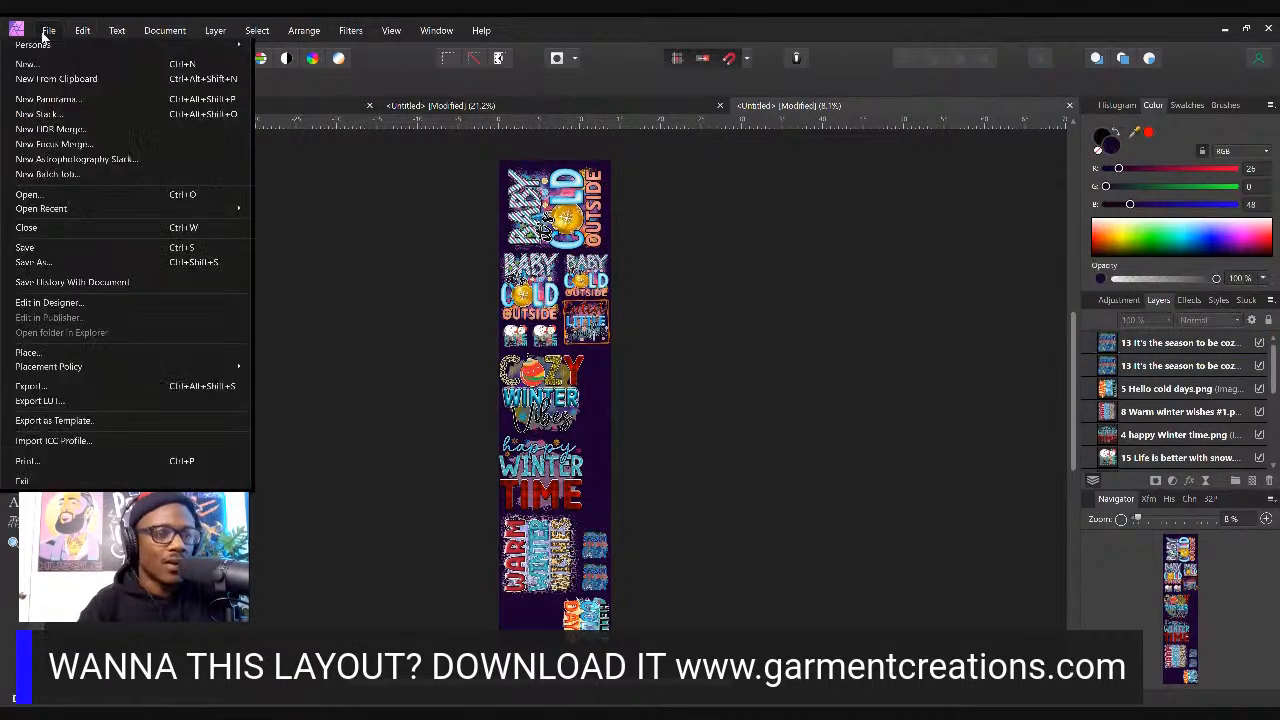
pyautogui.click(90, 352)
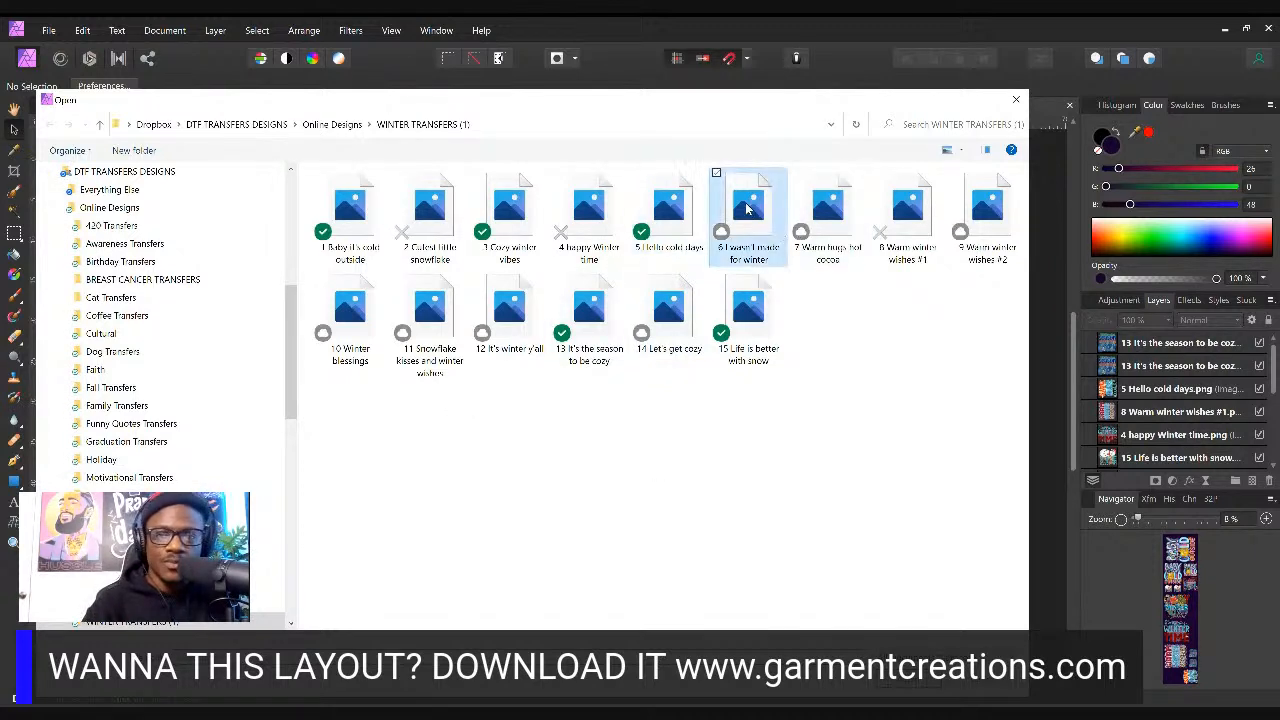
pyautogui.click(824, 219)
pyautogui.doubleClick(824, 219)
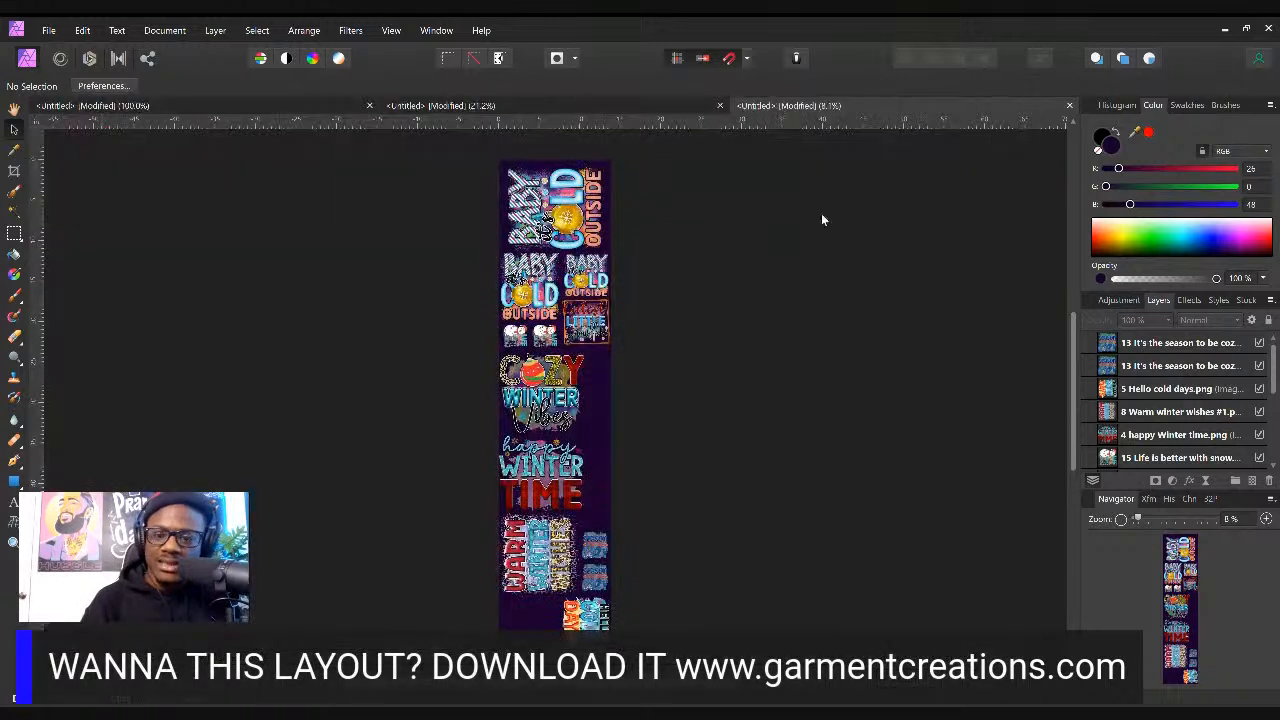
pyautogui.click(552, 448)
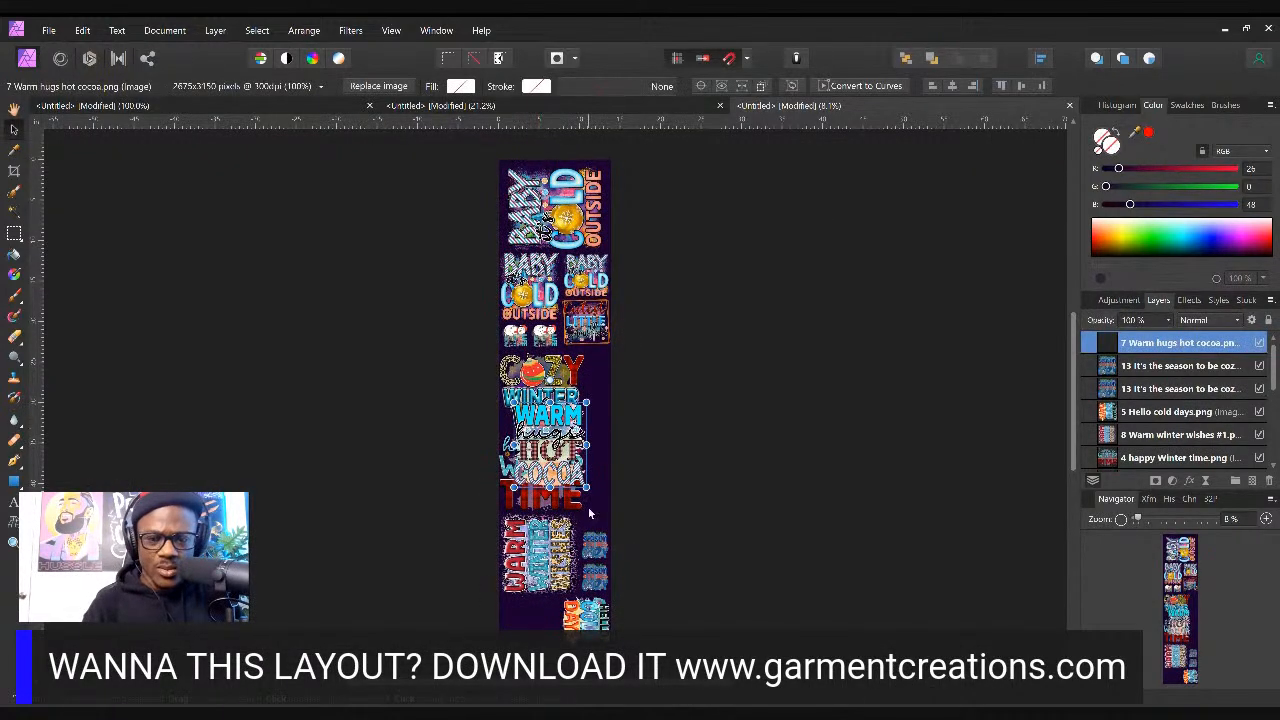
# Shrink the Warm hugs hot cocoa design to 57%, turn it sideways, position it left of Hello cold days below Warm winter wishes, and deselect it
pyautogui.moveTo(588, 488); pyautogui.dragTo(600, 615)
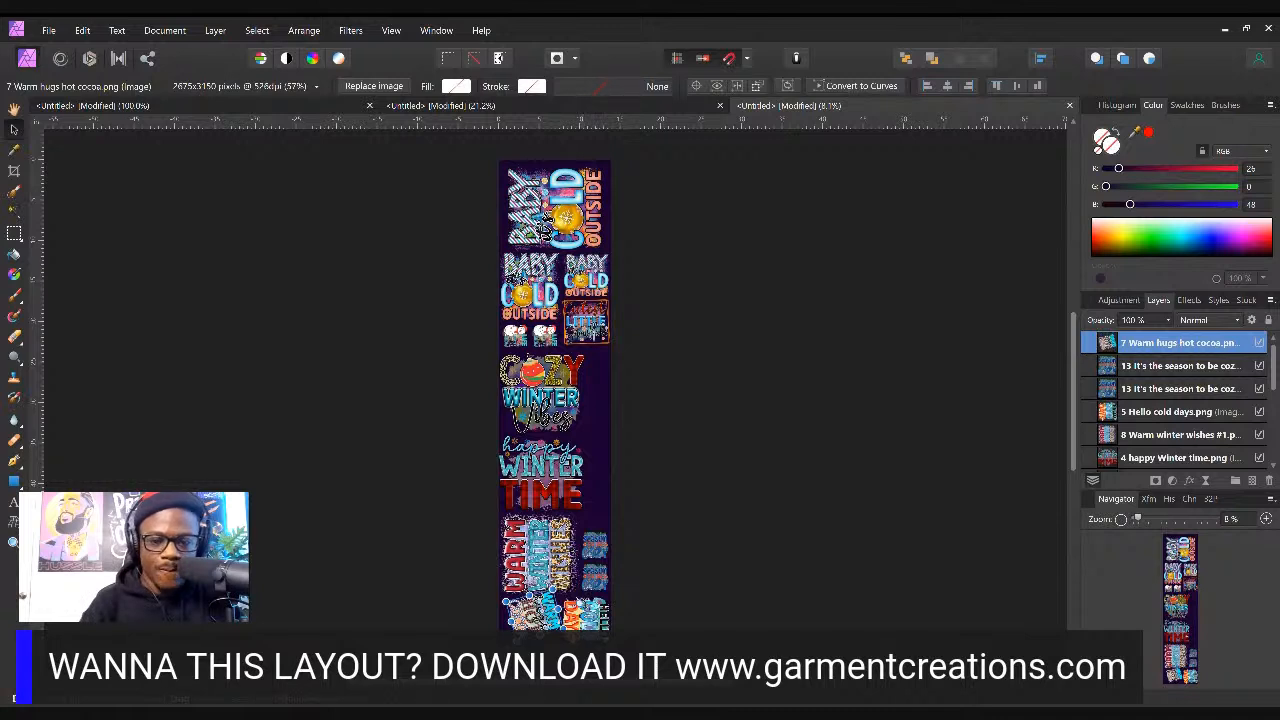
pyautogui.moveTo(541, 622); pyautogui.dragTo(532, 625)
pyautogui.click(669, 490)
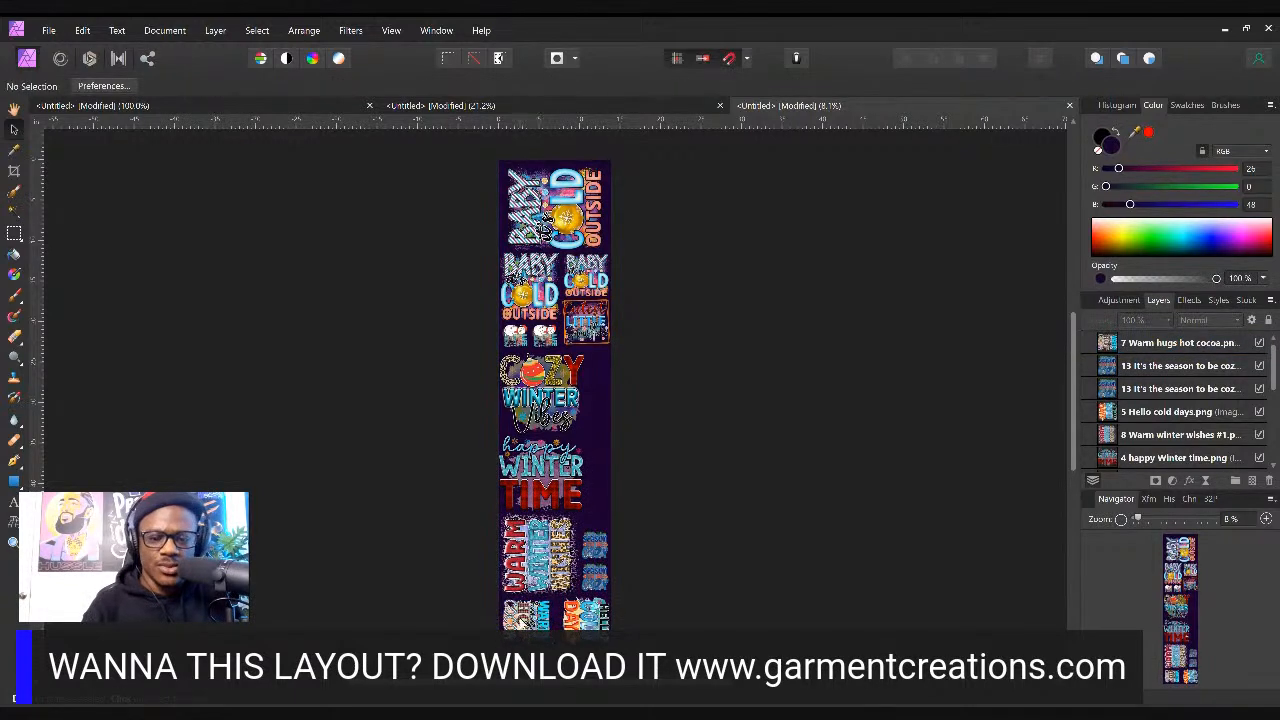
pyautogui.click(519, 621)
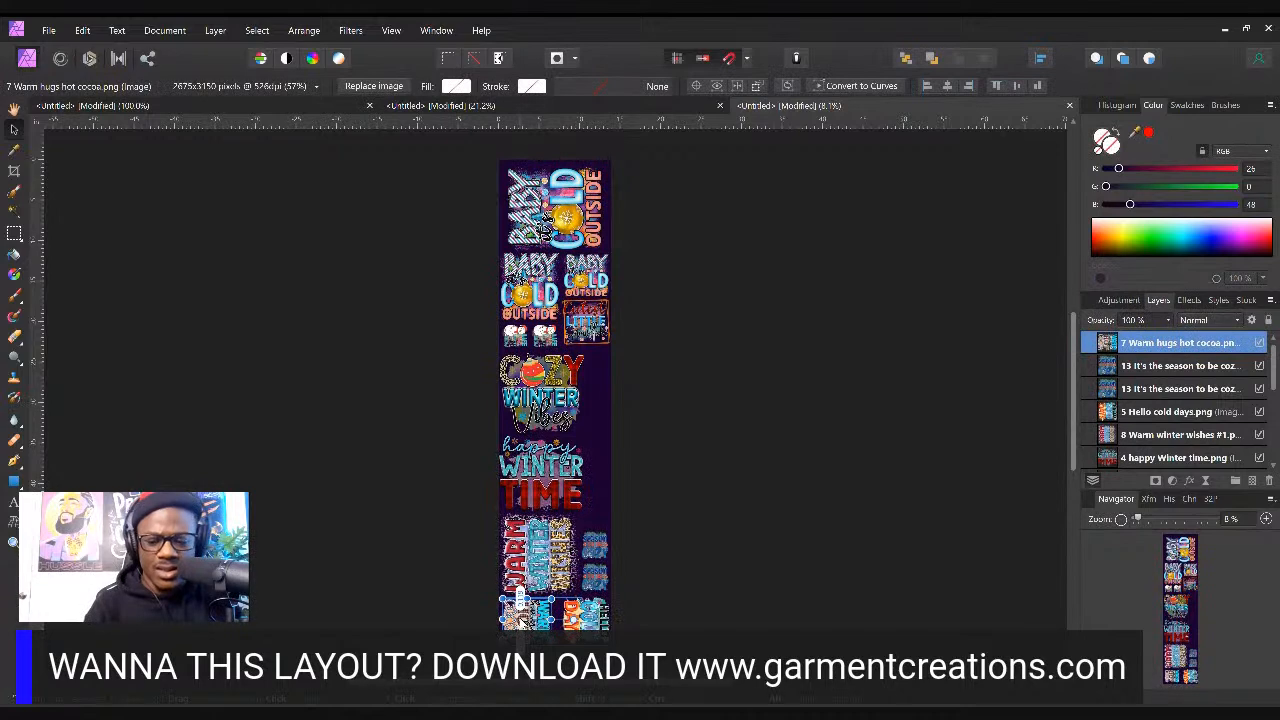
pyautogui.moveTo(520, 620); pyautogui.dragTo(520, 621)
pyautogui.click(727, 539)
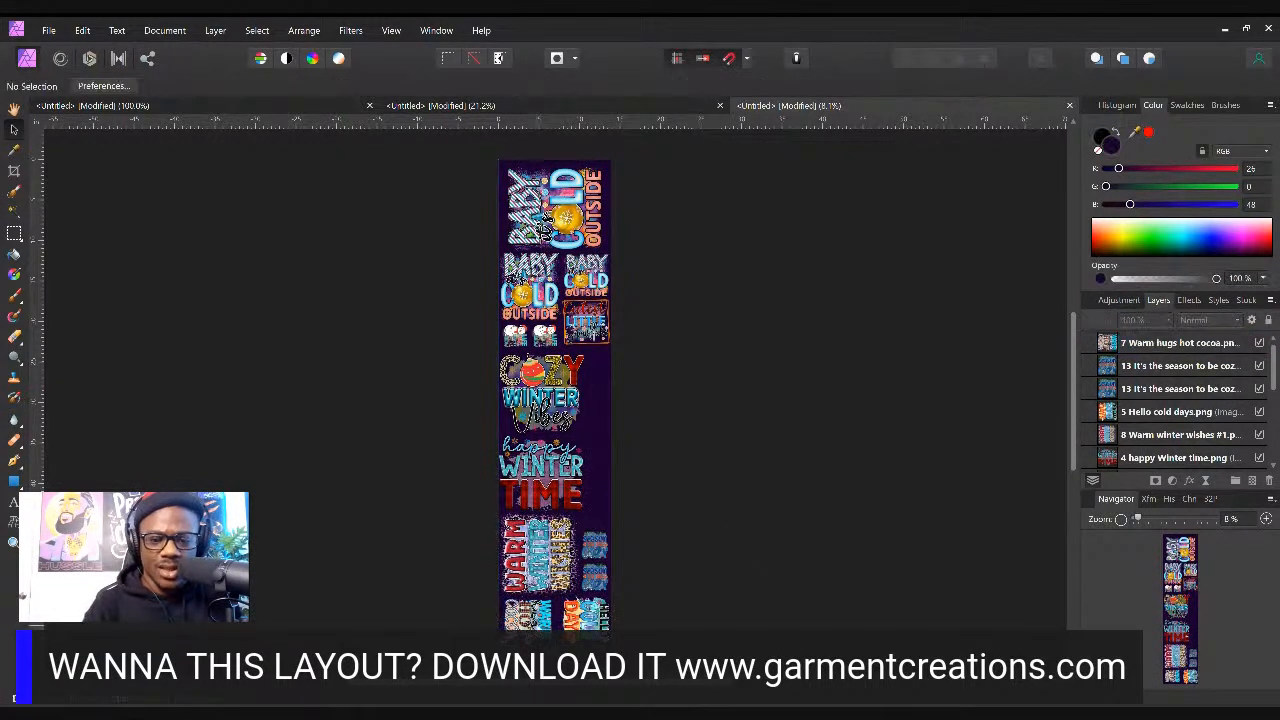
# Nudge the Hello cold days design slightly left, away from the sheet's edge, and deselect it
pyautogui.click(592, 626)
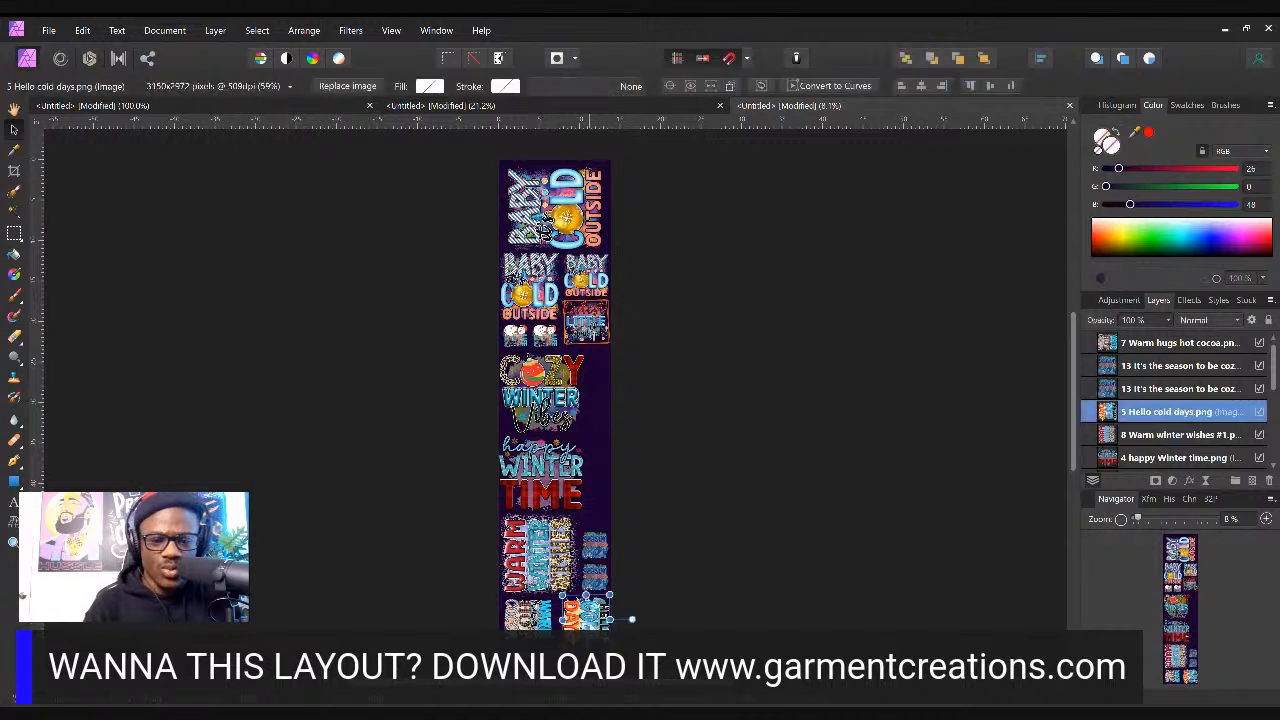
pyautogui.press('Left')
pyautogui.press('Left')
pyautogui.press('Left')
pyautogui.press('Left')
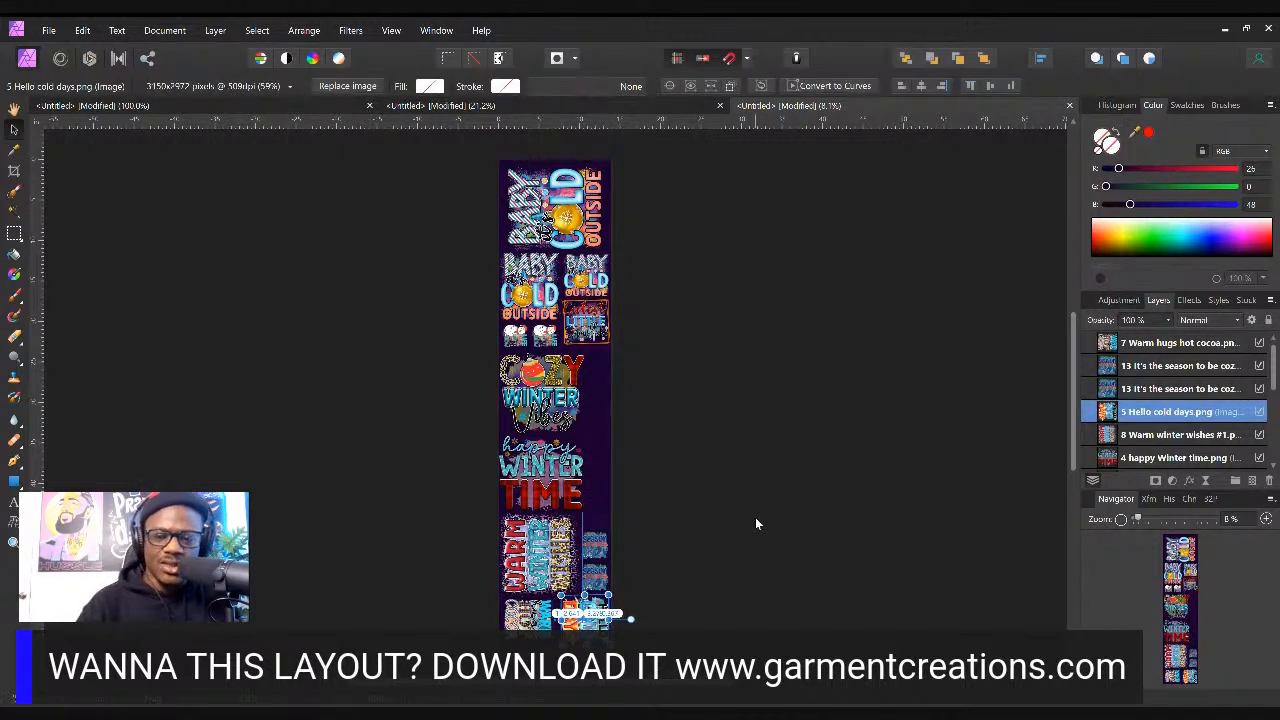
pyautogui.click(715, 477)
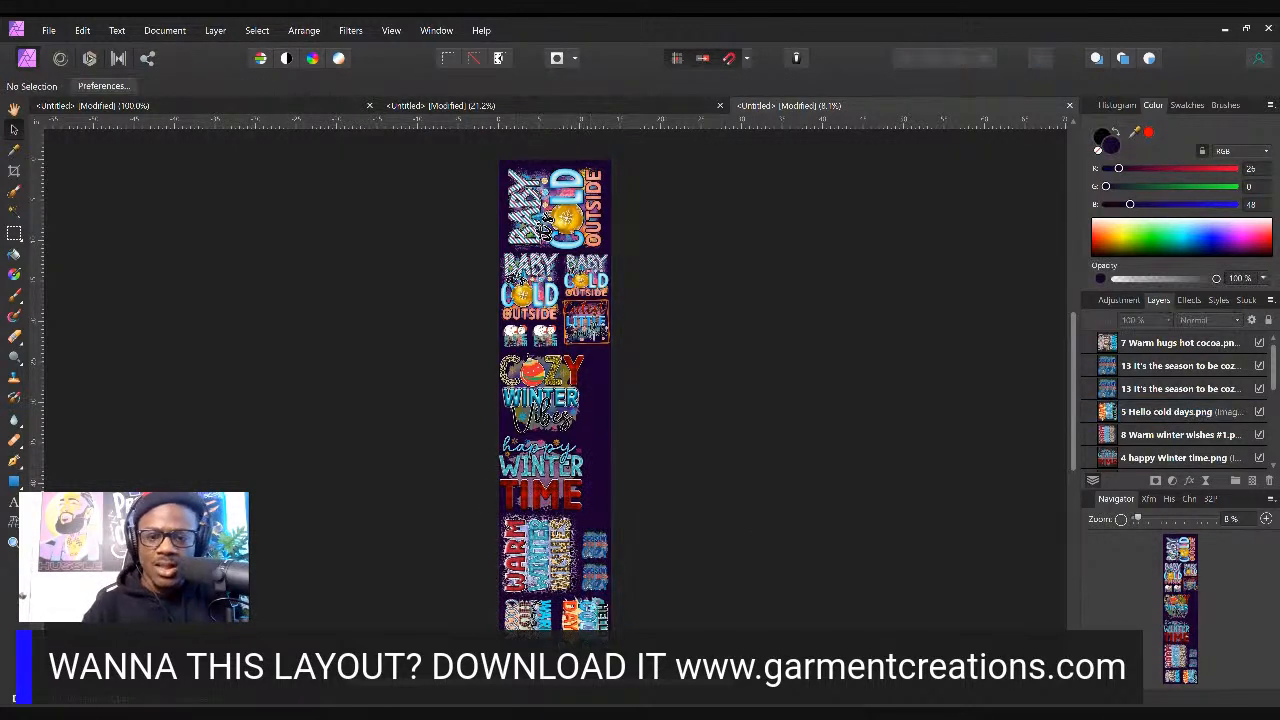
pyautogui.click(561, 473)
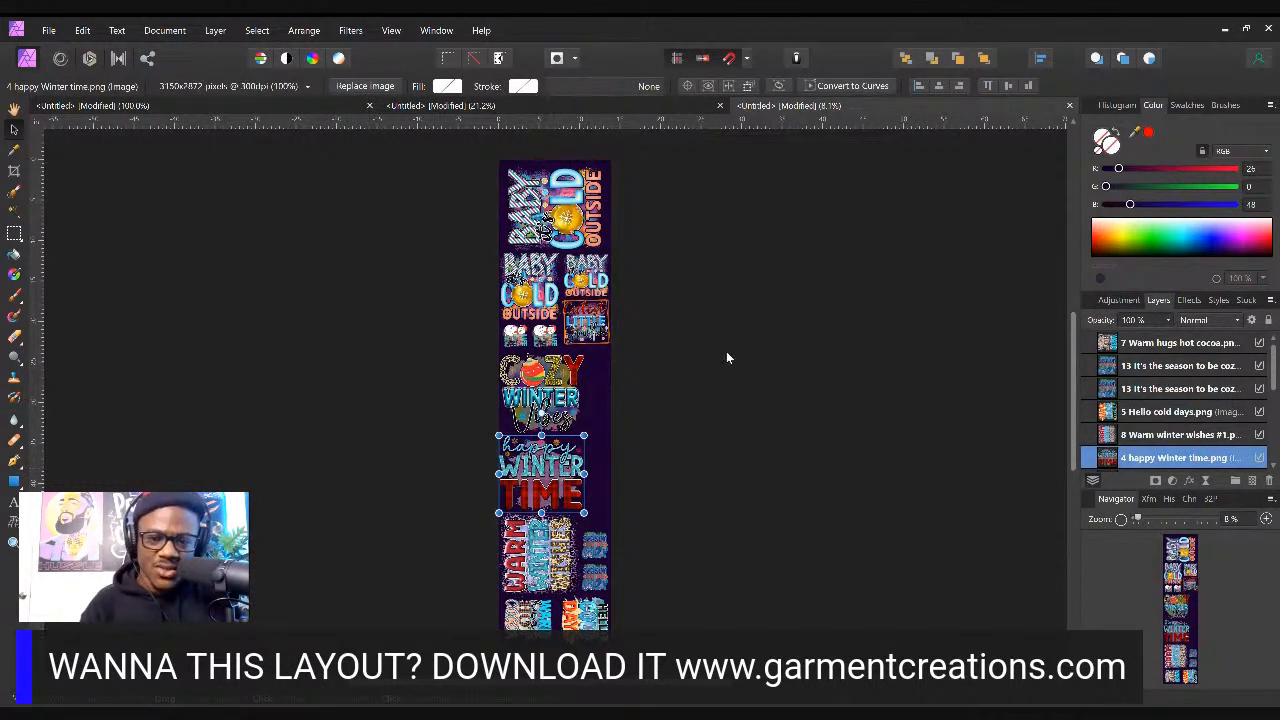
pyautogui.click(700, 355)
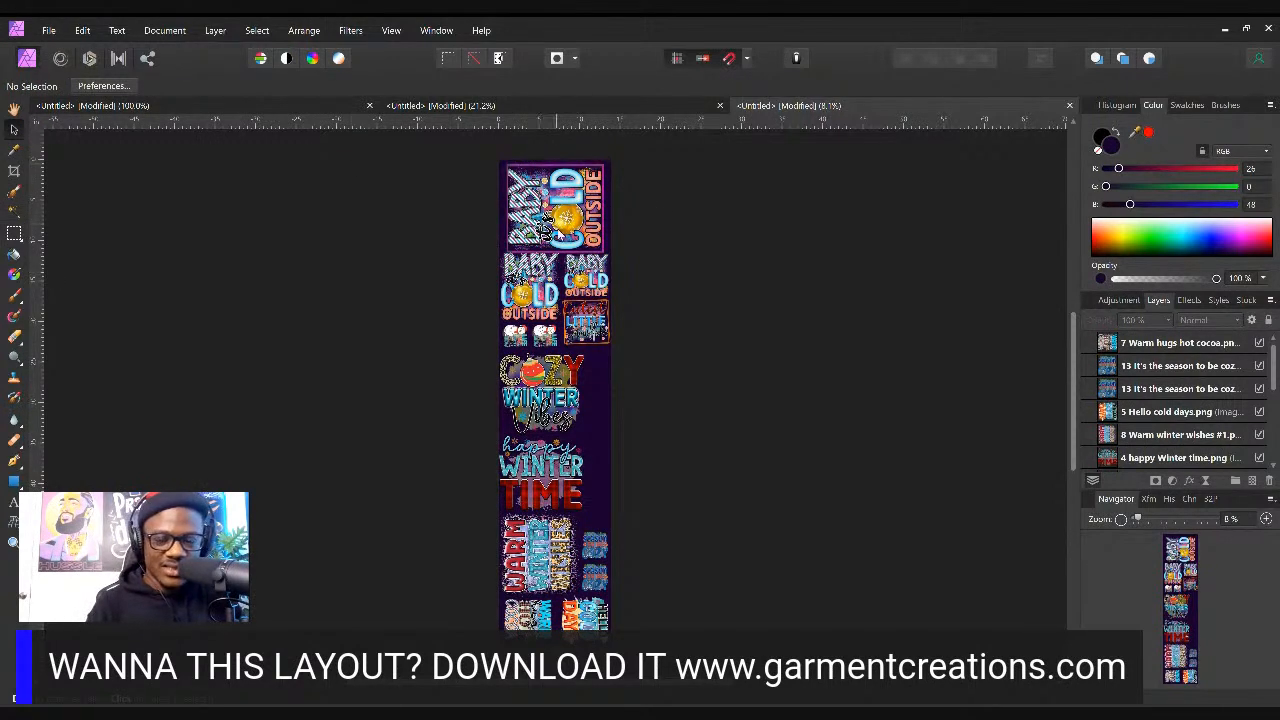
pyautogui.click(542, 228)
pyautogui.moveTo(570, 224); pyautogui.dragTo(561, 223)
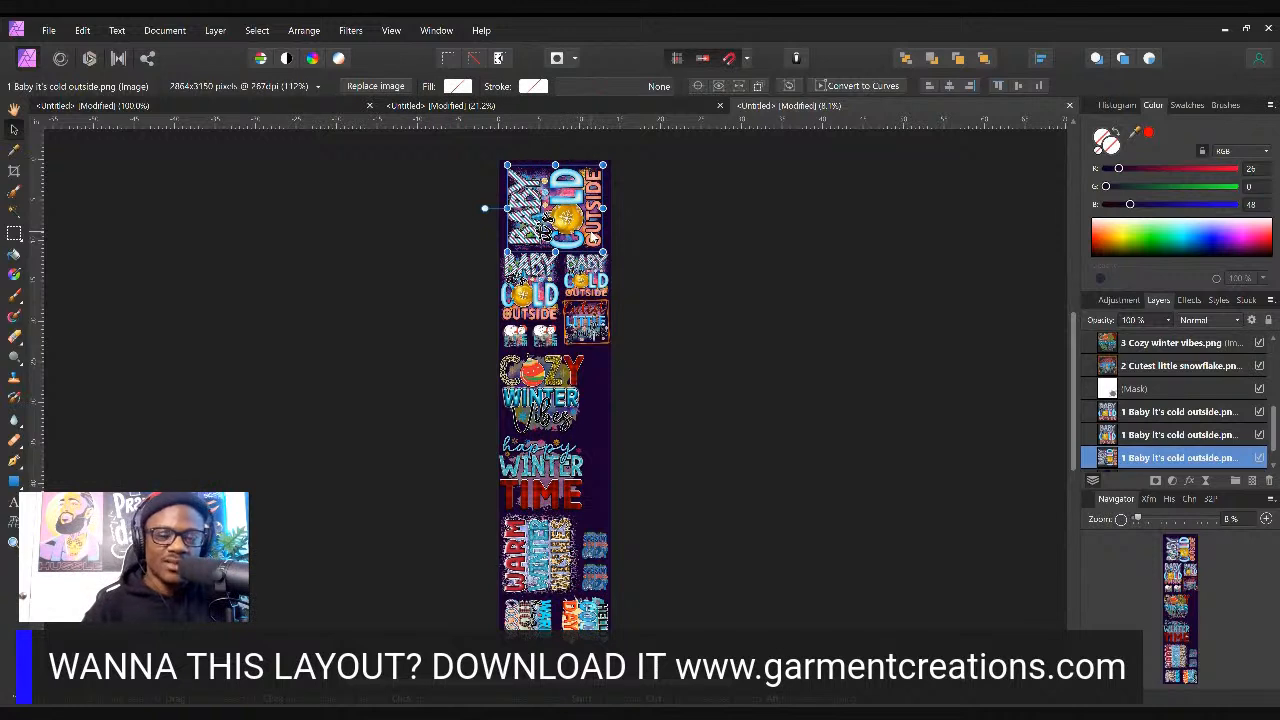
pyautogui.click(530, 283)
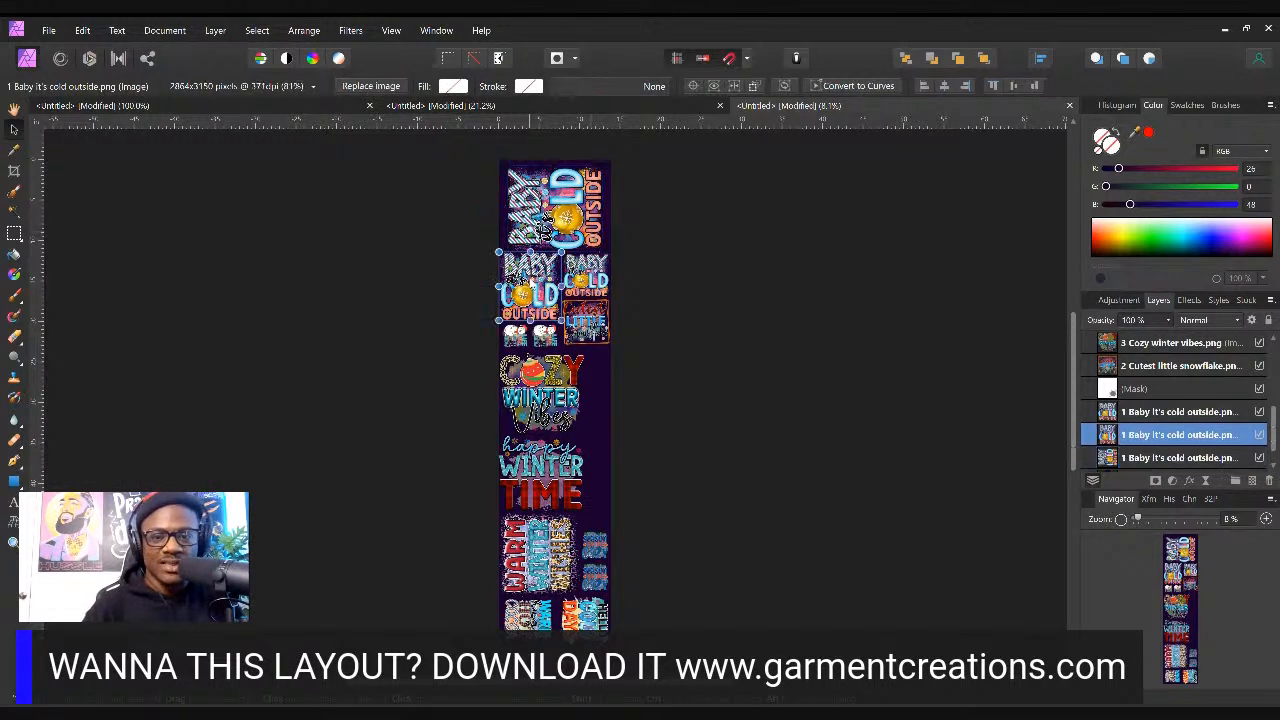
pyautogui.click(563, 231)
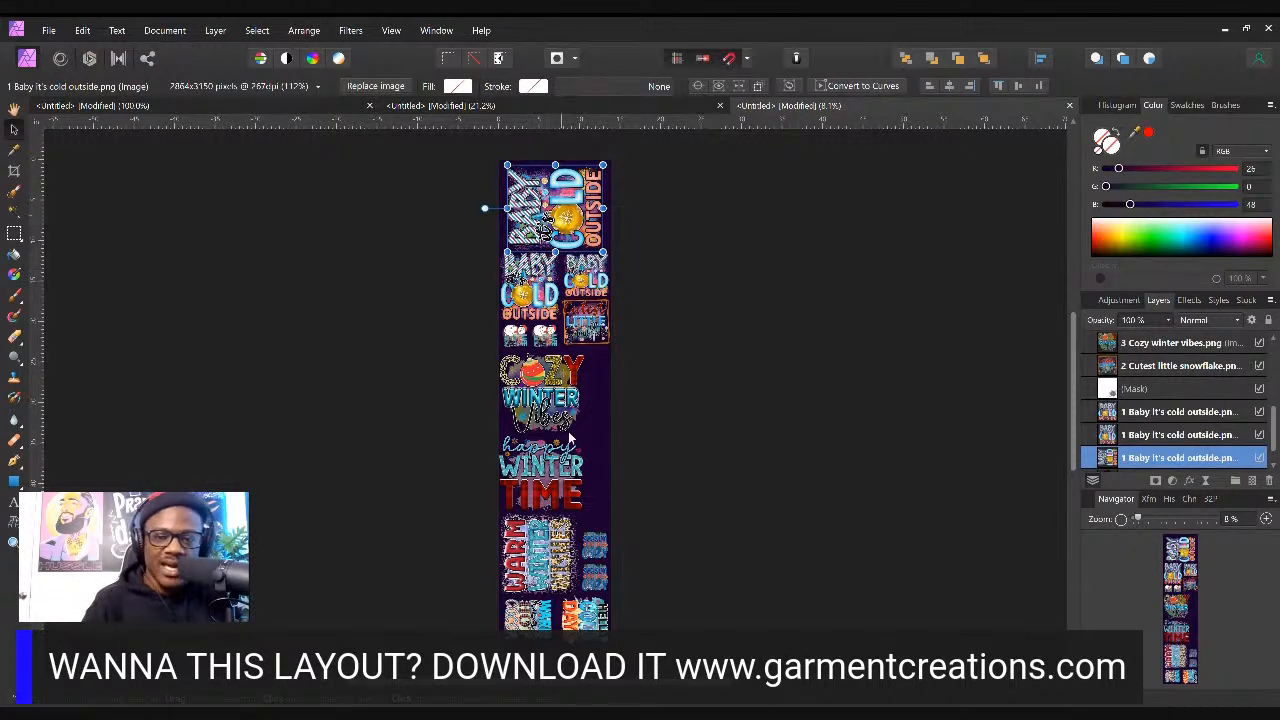
# Place the image "6 I wasn't made for winter" from the WINTER TRANSFERS (1) folder at full size over the Happy winter time design
pyautogui.click(48, 30)
pyautogui.click(28, 352)
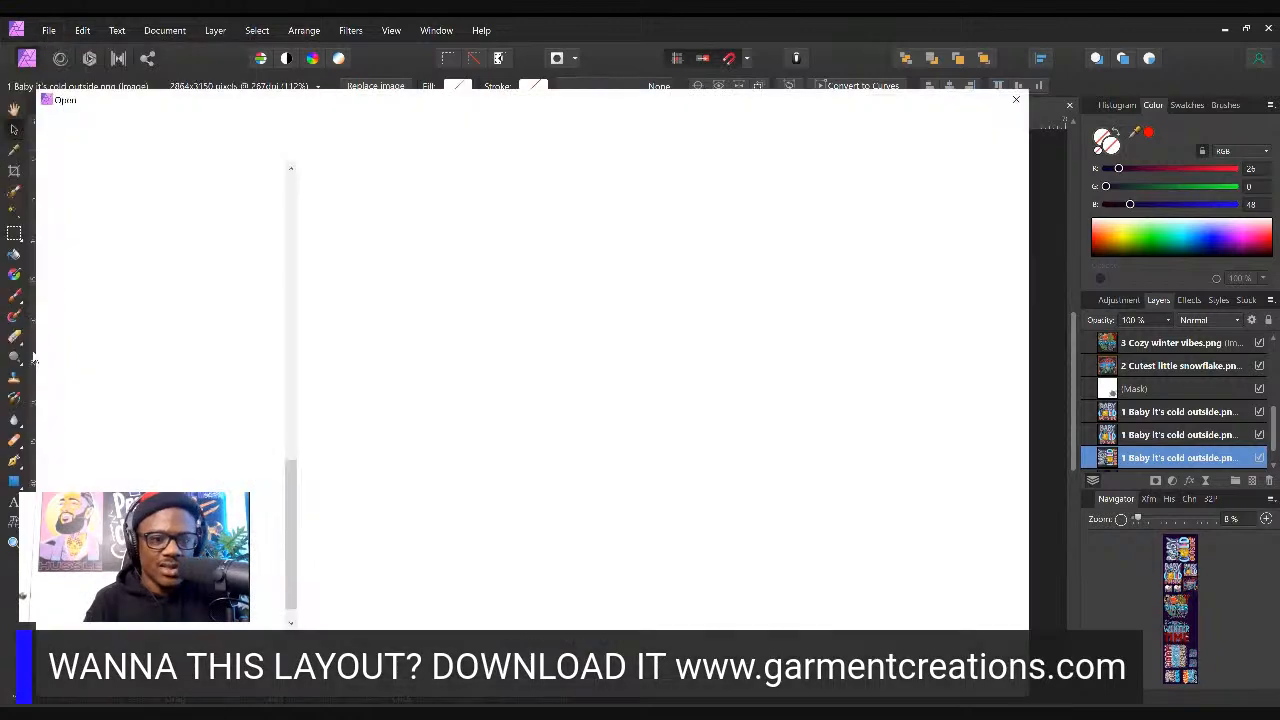
pyautogui.click(370, 360)
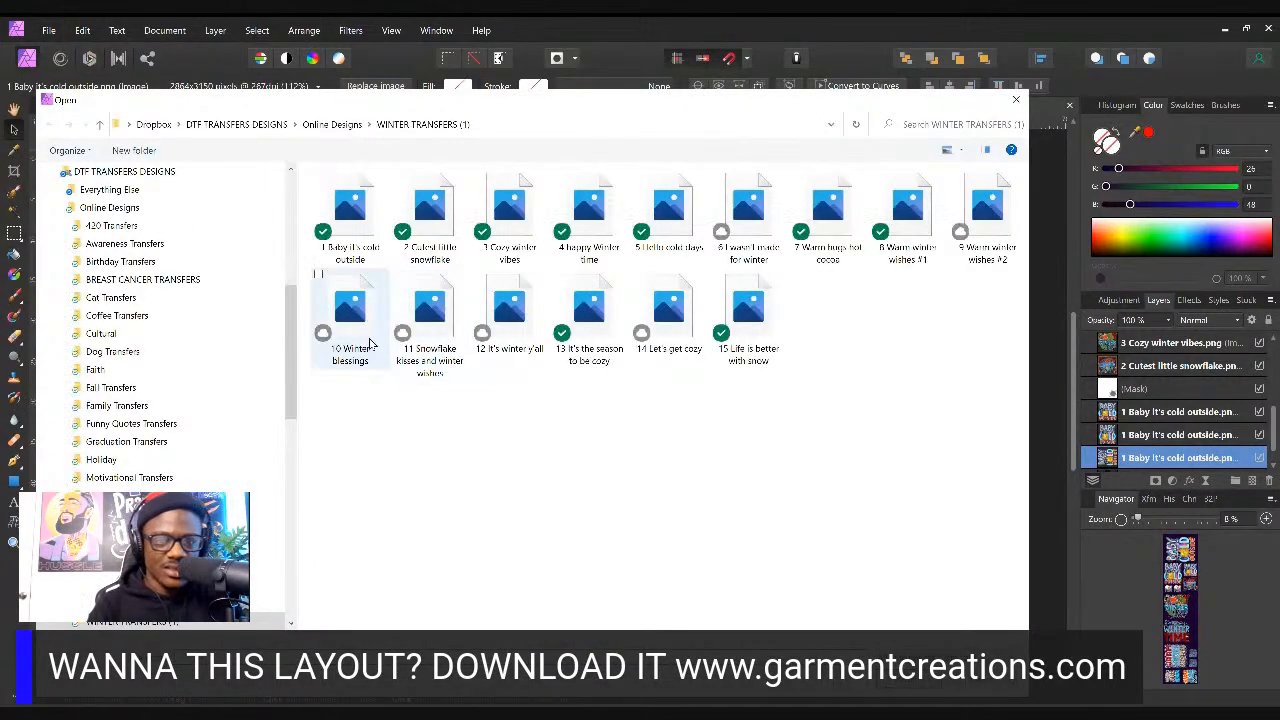
pyautogui.click(987, 215)
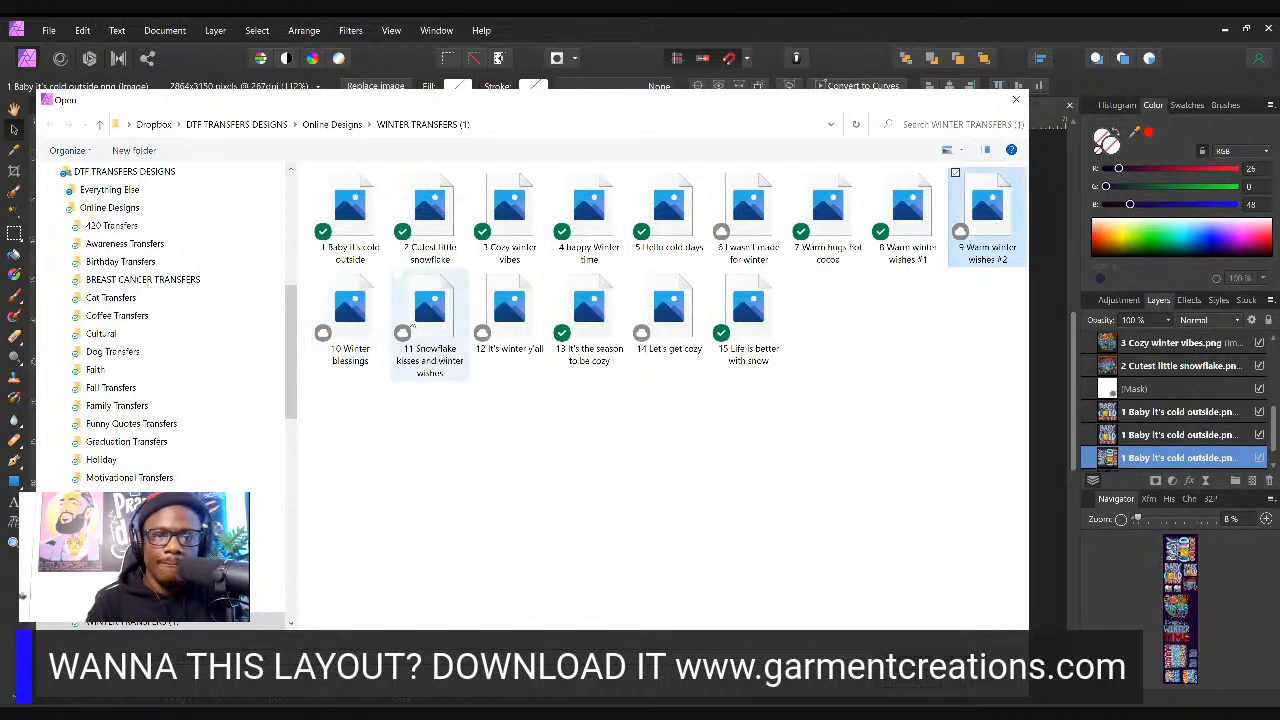
pyautogui.click(757, 203)
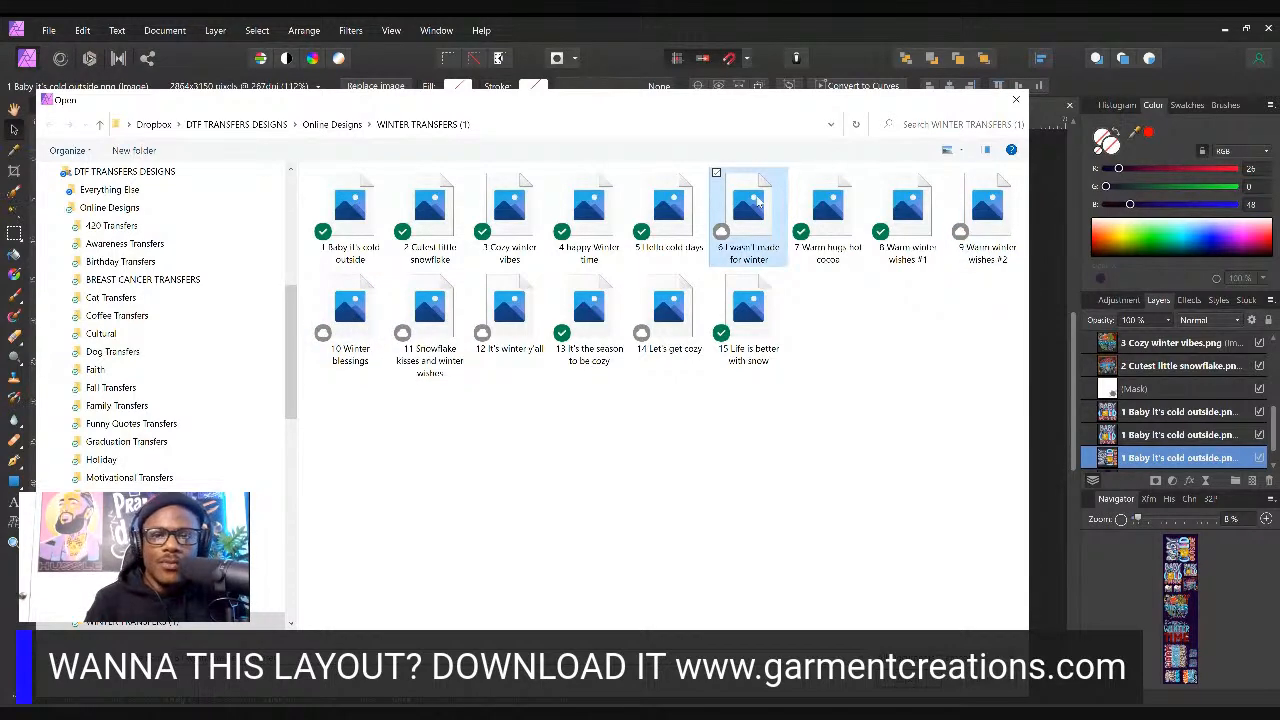
pyautogui.doubleClick(757, 203)
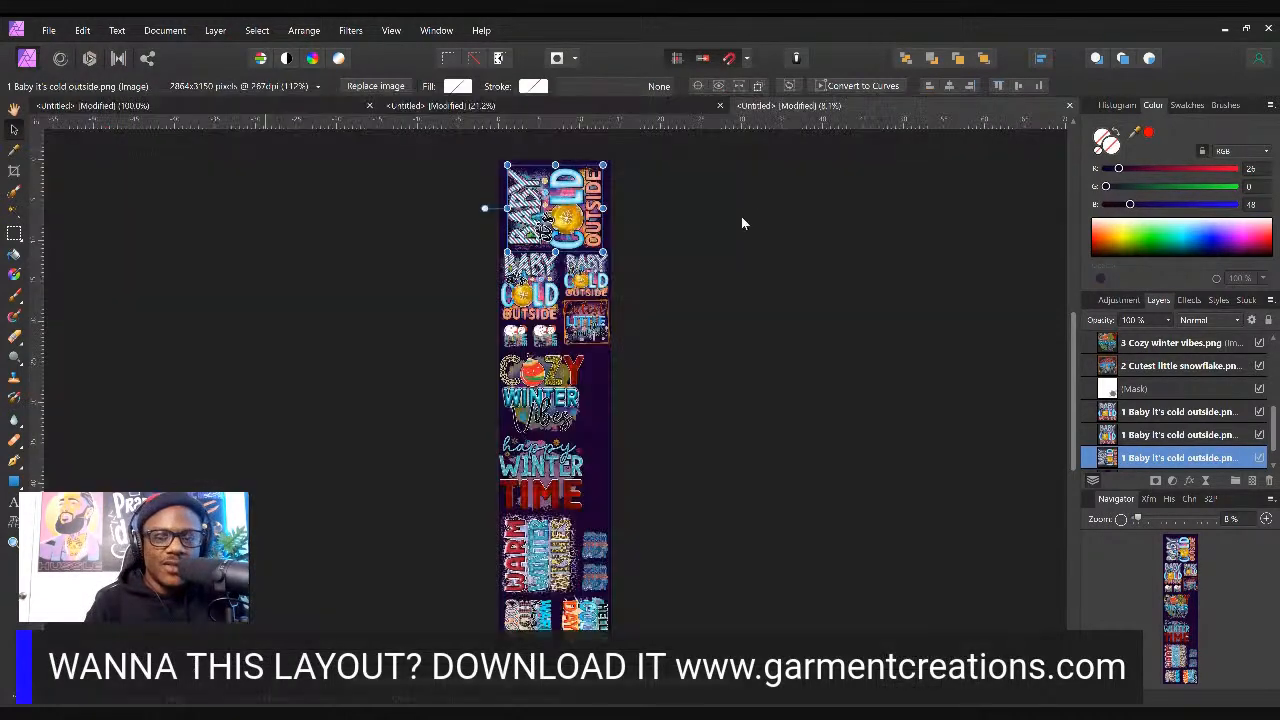
pyautogui.click(563, 430)
pyautogui.moveTo(604, 385); pyautogui.dragTo(579, 431)
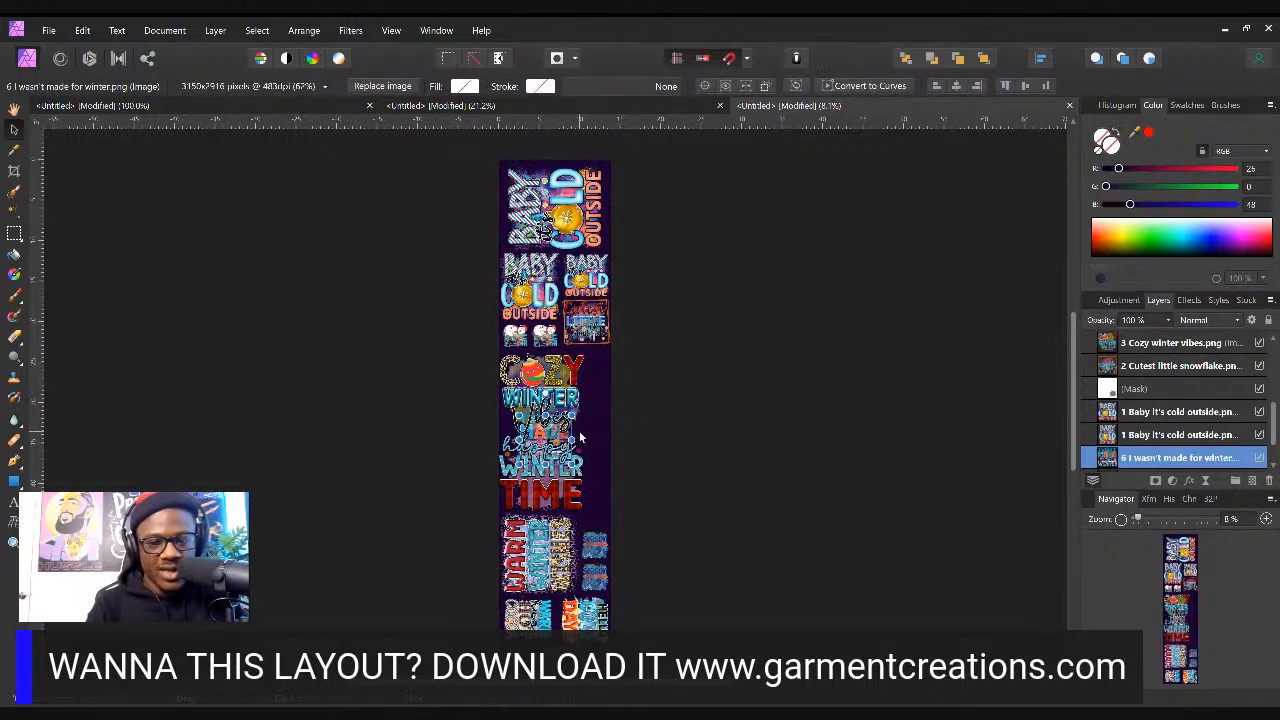
pyautogui.hotkey('ctrl', 'z')
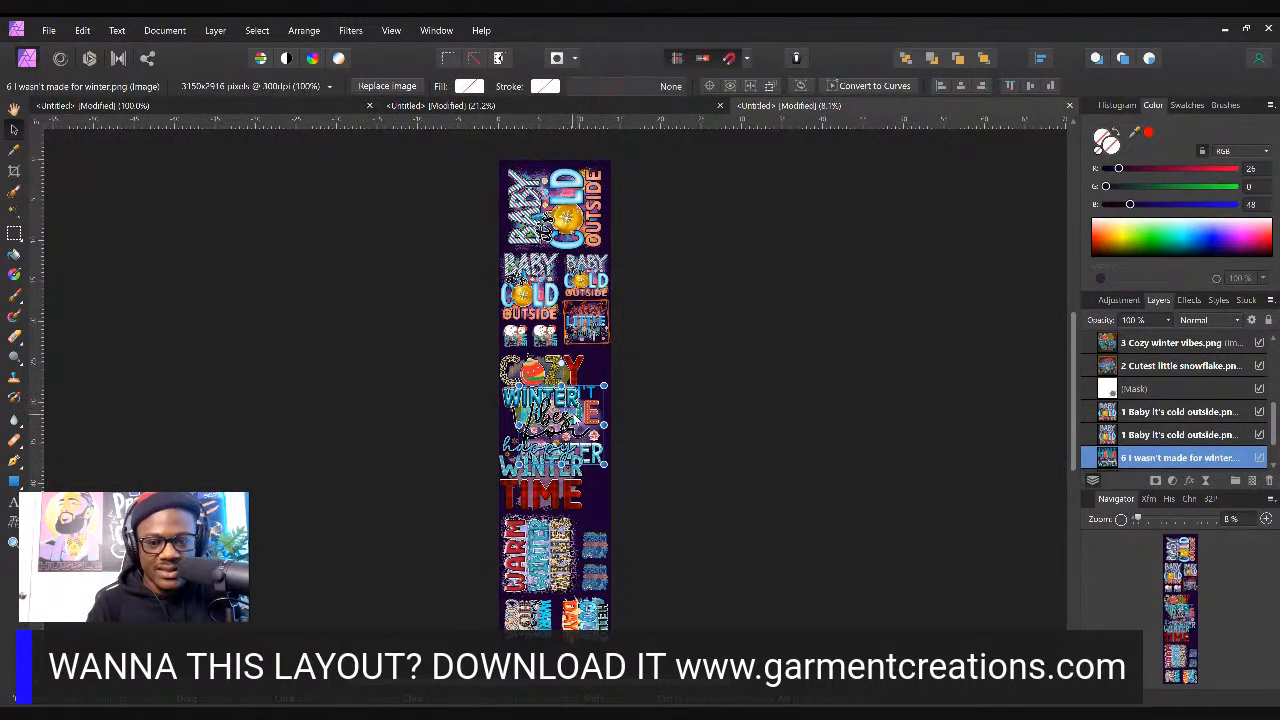
pyautogui.moveTo(566, 413); pyautogui.dragTo(561, 467)
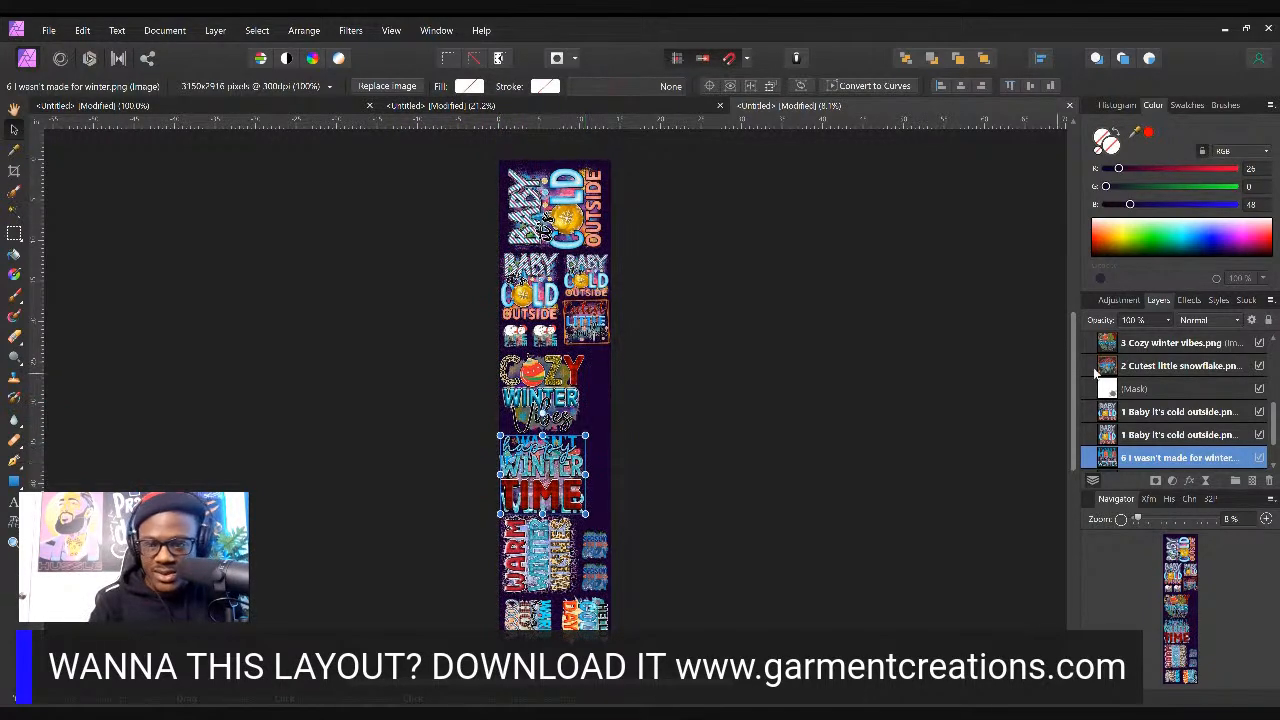
# Hide the 4 happy Winter time layer, shrink it to 95%, and clear the selection
pyautogui.click(542, 497)
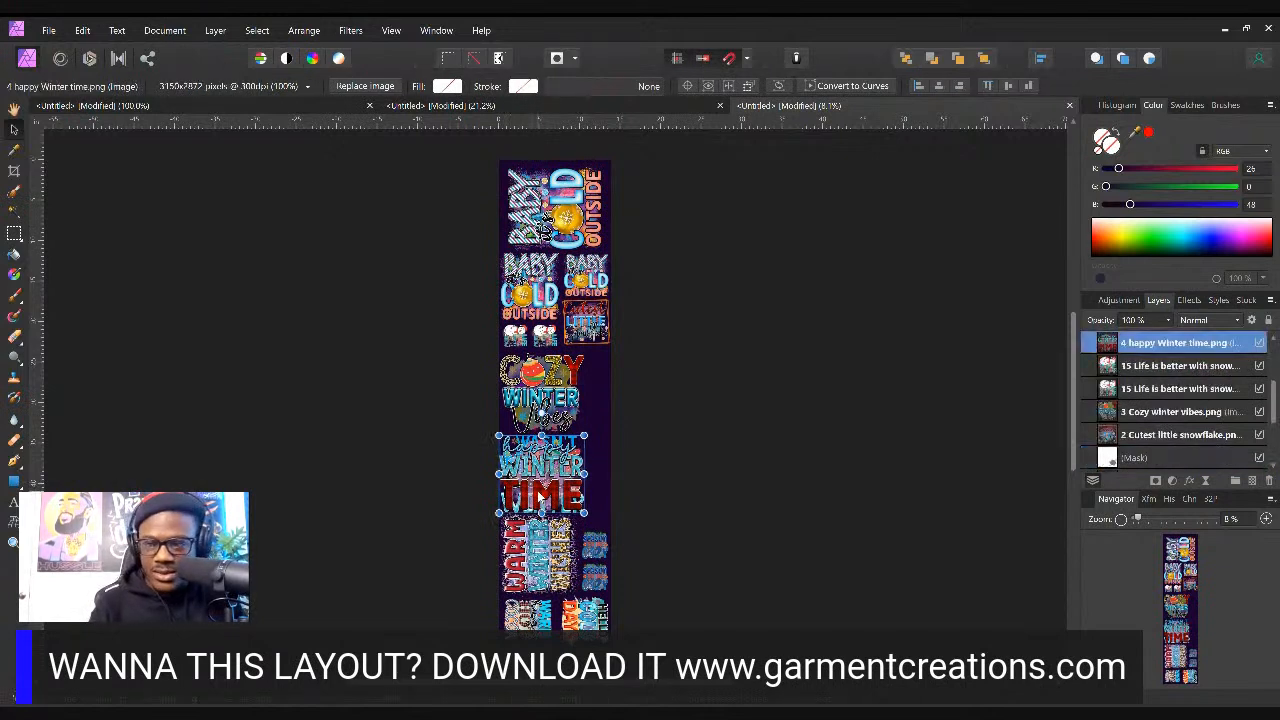
pyautogui.click(1260, 344)
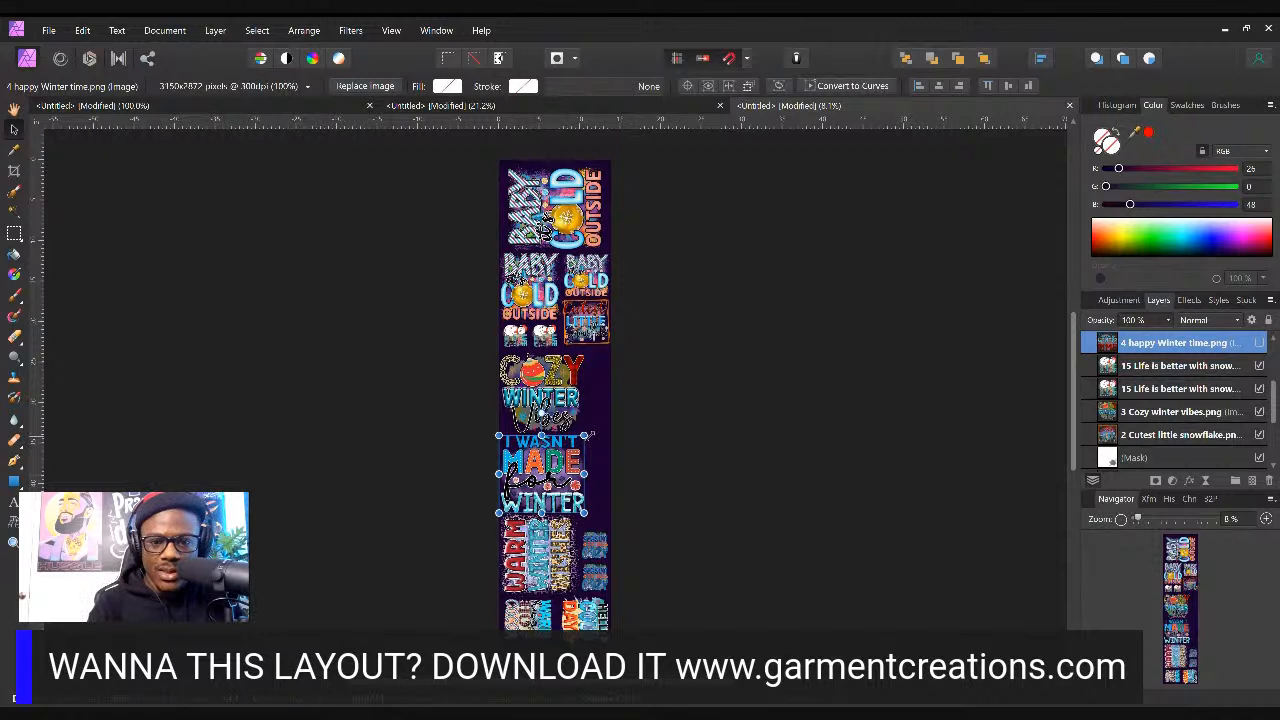
pyautogui.moveTo(588, 435); pyautogui.dragTo(582, 440)
pyautogui.click(700, 444)
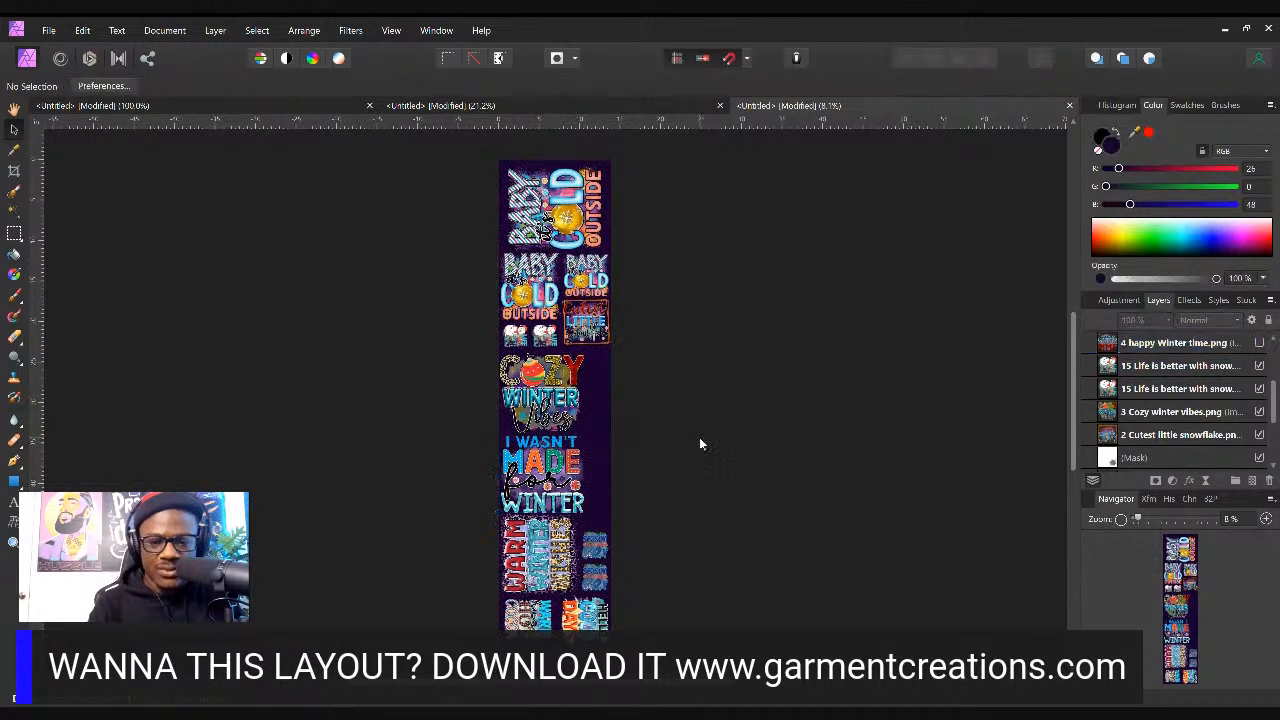
# Turn the I wasn't made for winter design sideways, shrink it to 96%, and position it between Cozy winter vibes and Warm winter wishes
pyautogui.click(572, 468)
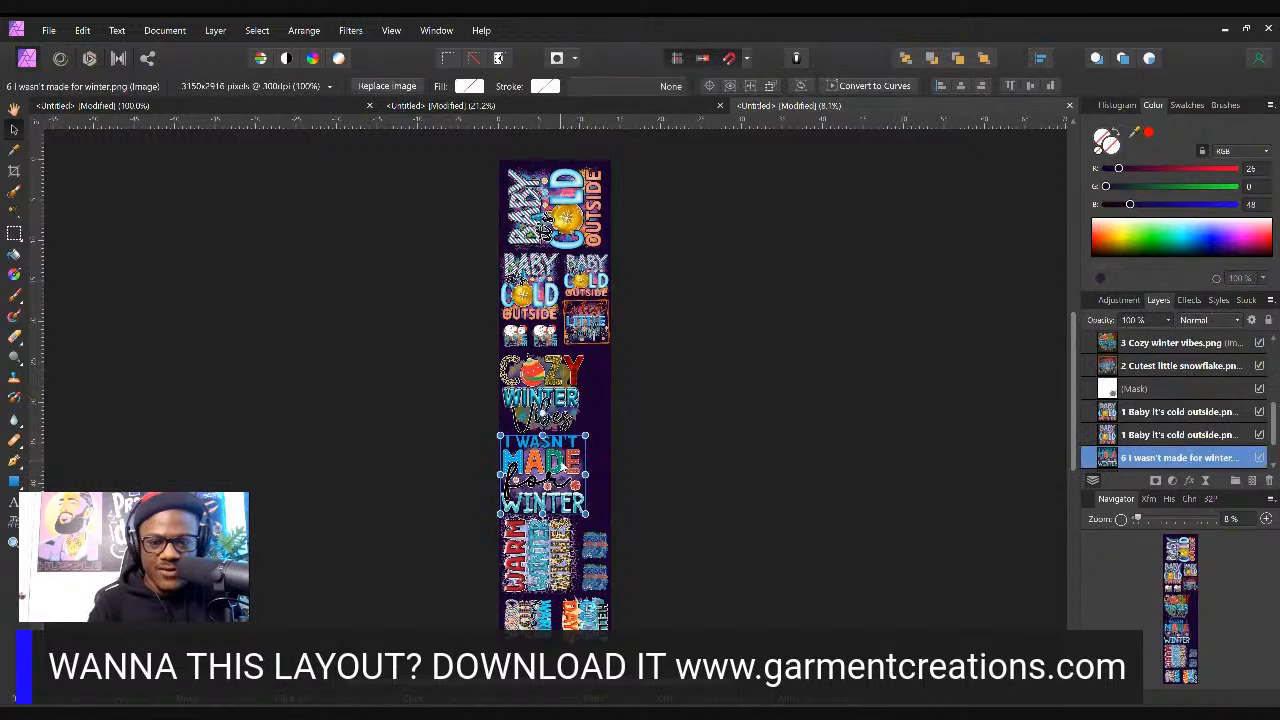
pyautogui.moveTo(561, 461); pyautogui.dragTo(561, 460)
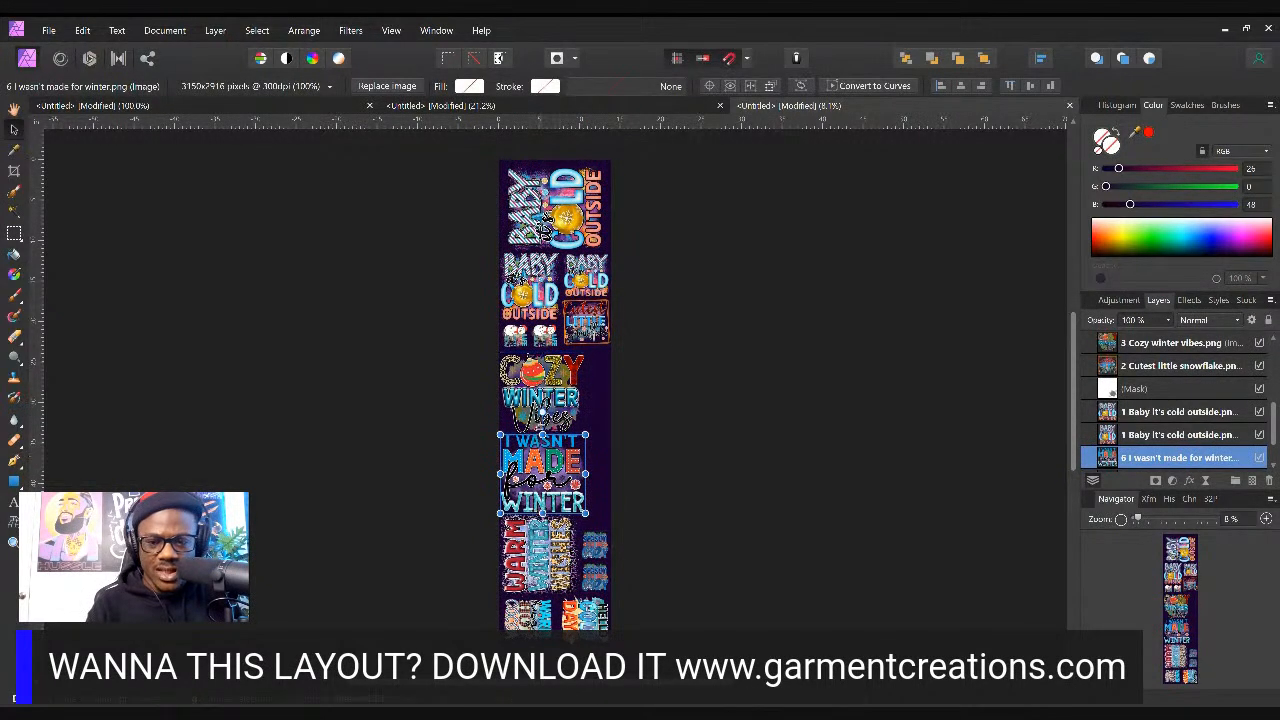
pyautogui.moveTo(545, 410); pyautogui.dragTo(578, 437)
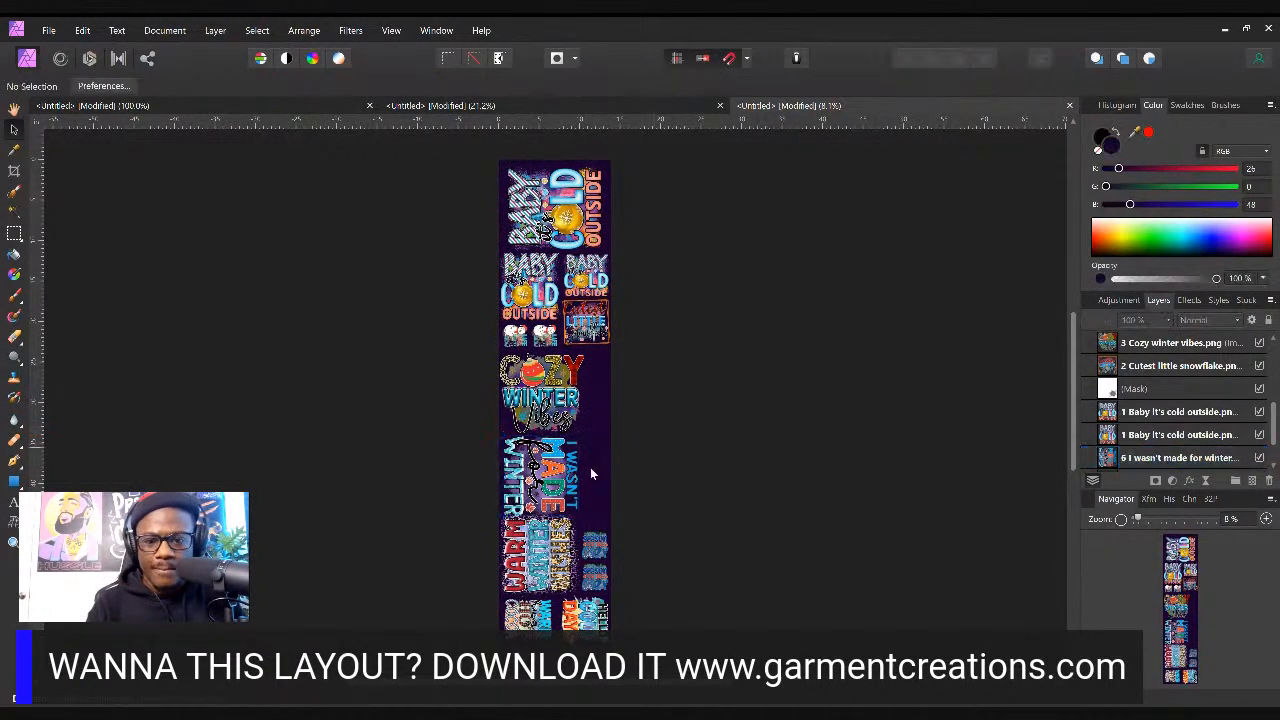
pyautogui.moveTo(556, 463); pyautogui.dragTo(555, 461)
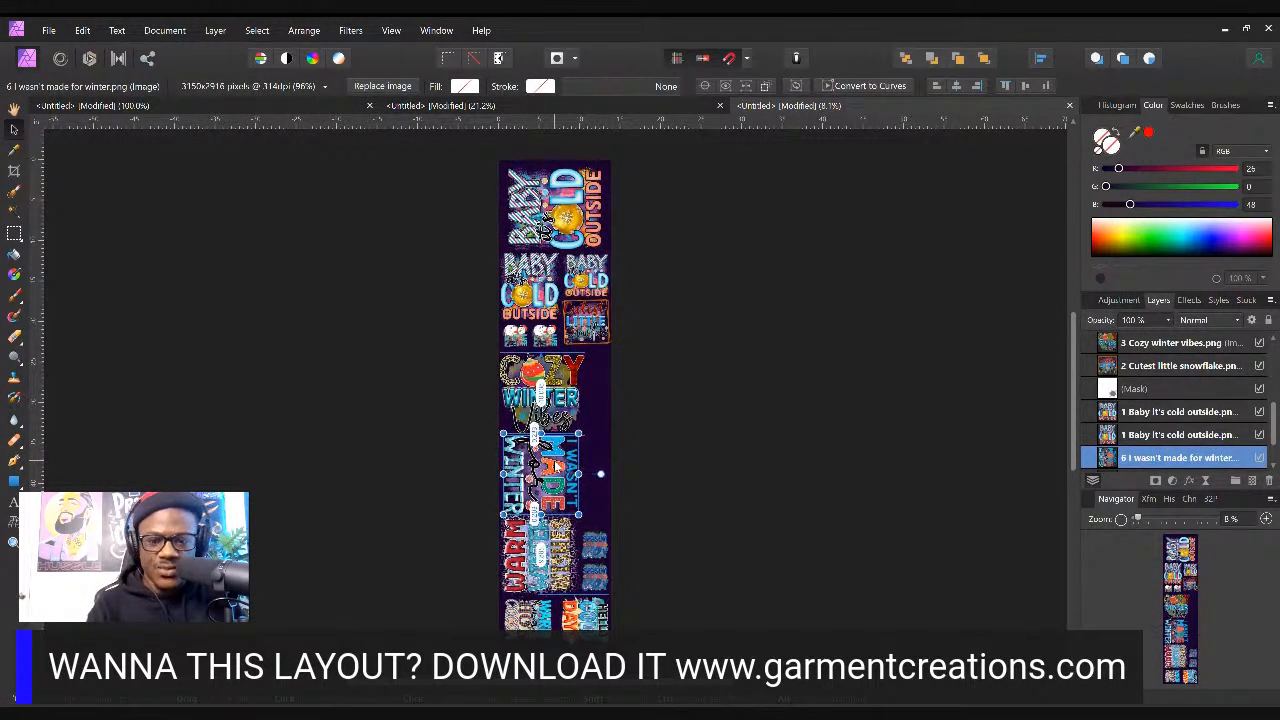
pyautogui.click(757, 388)
# Delete the Warm winter wishes design and put a duplicate of the sideways I wasn't made for winter design in its place
pyautogui.click(535, 533)
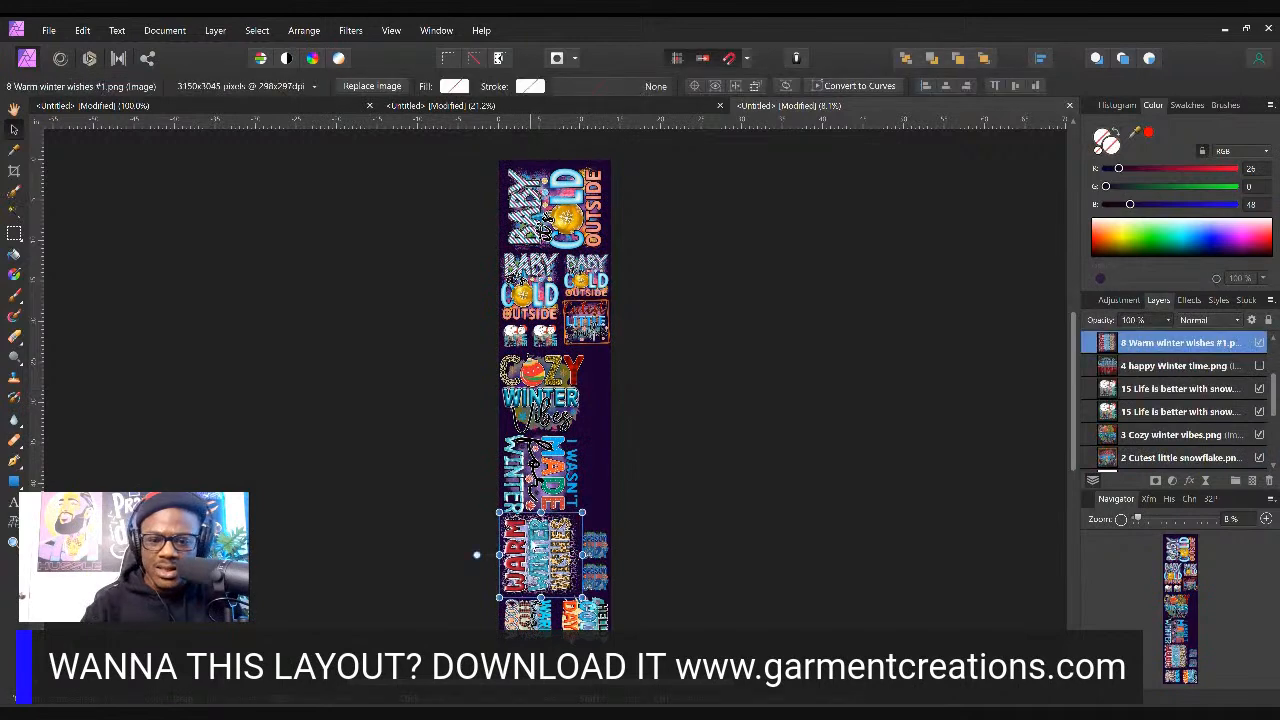
pyautogui.press('Delete')
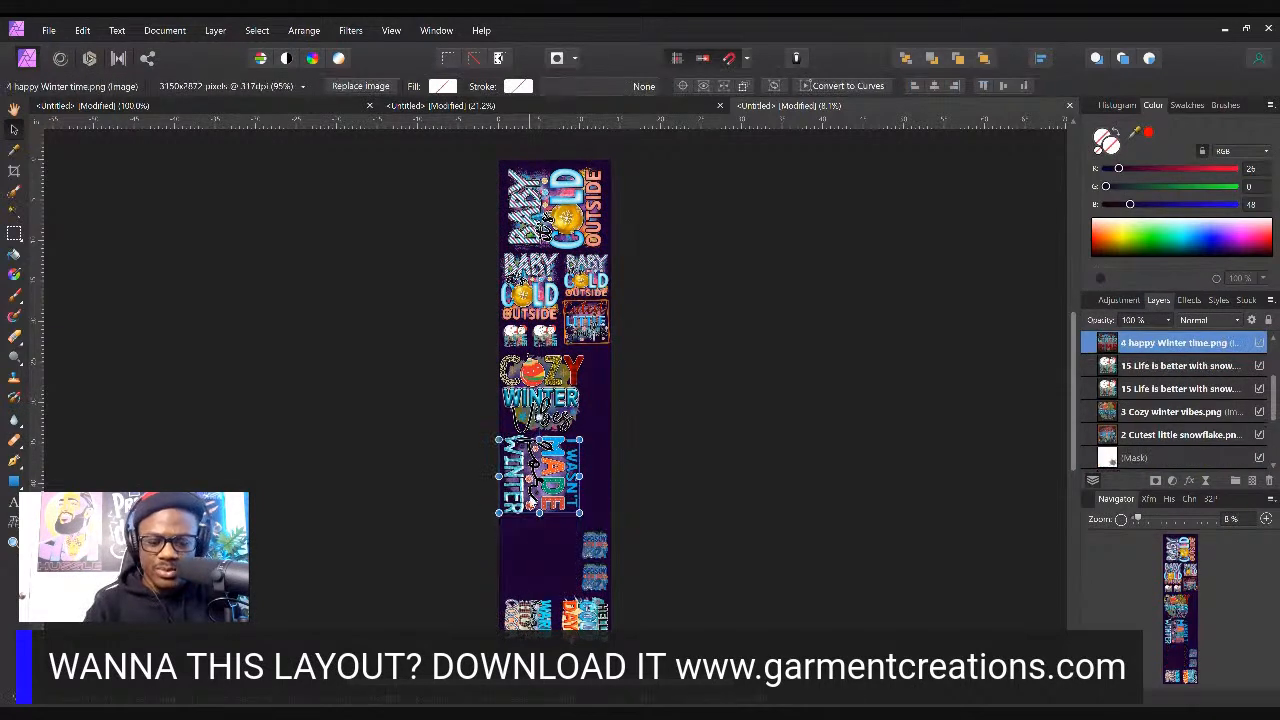
pyautogui.click(530, 499)
pyautogui.moveTo(530, 499); pyautogui.dragTo(528, 585)
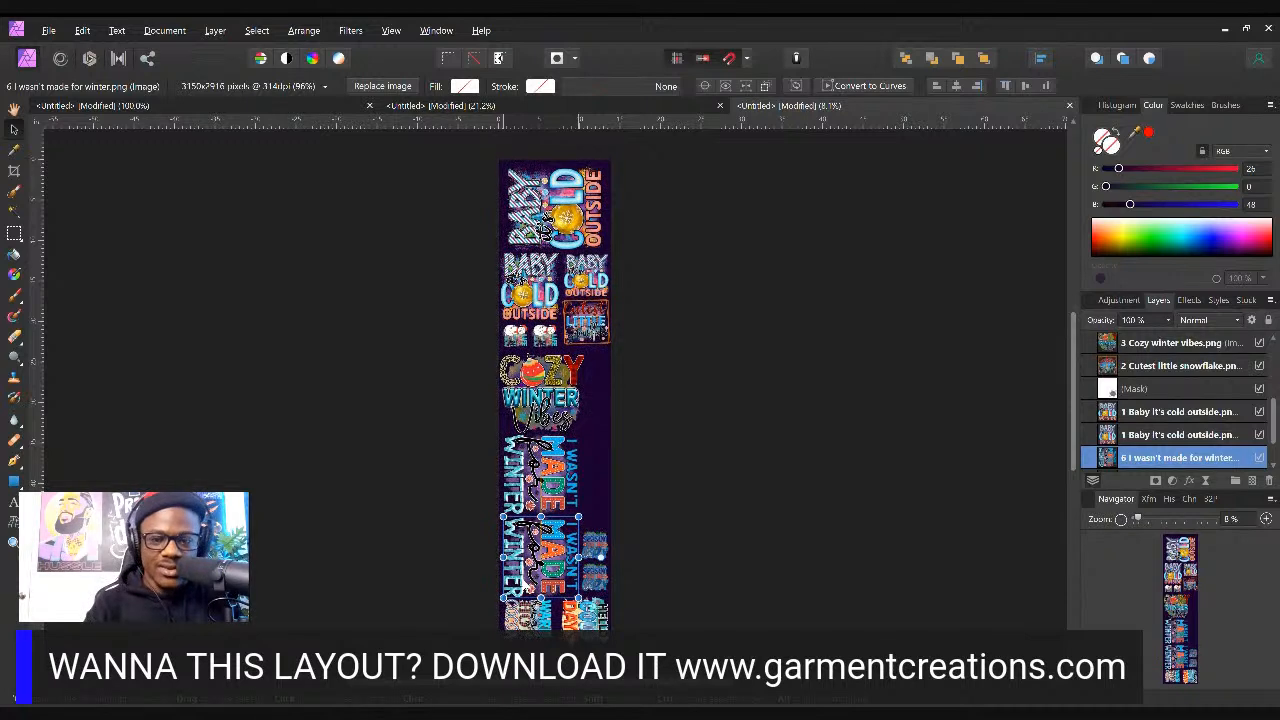
pyautogui.click(718, 466)
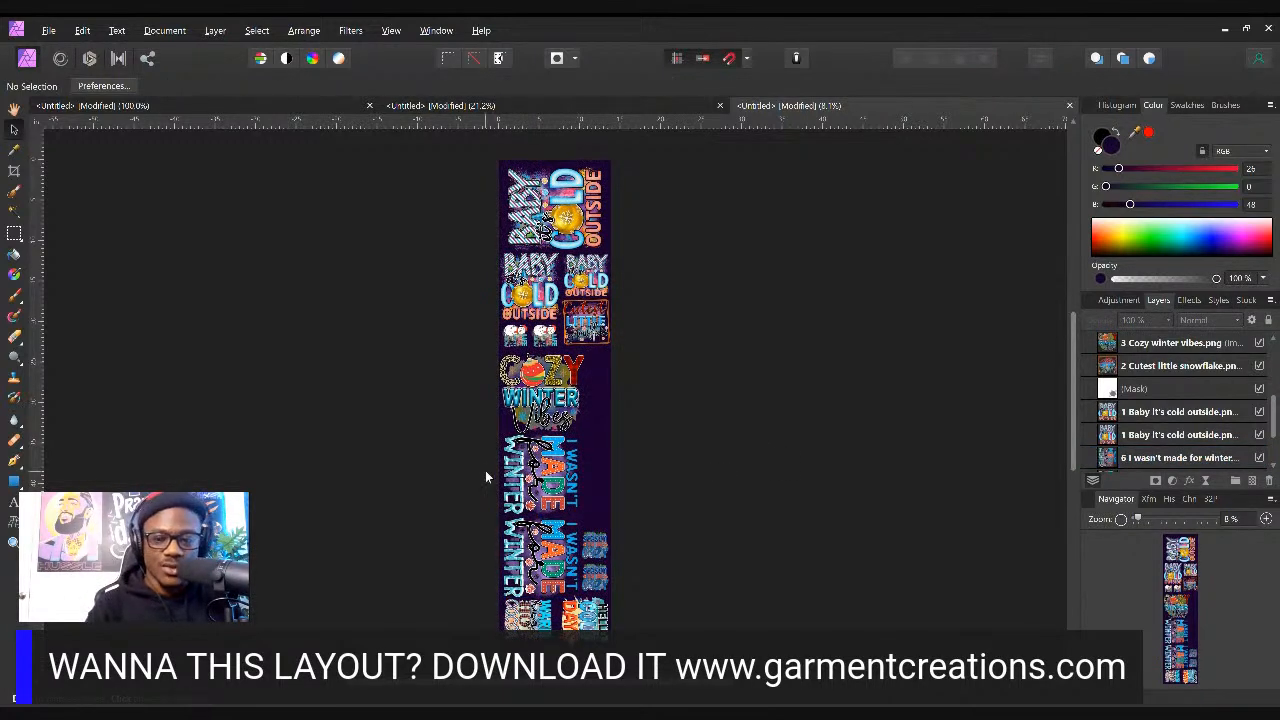
pyautogui.click(548, 490)
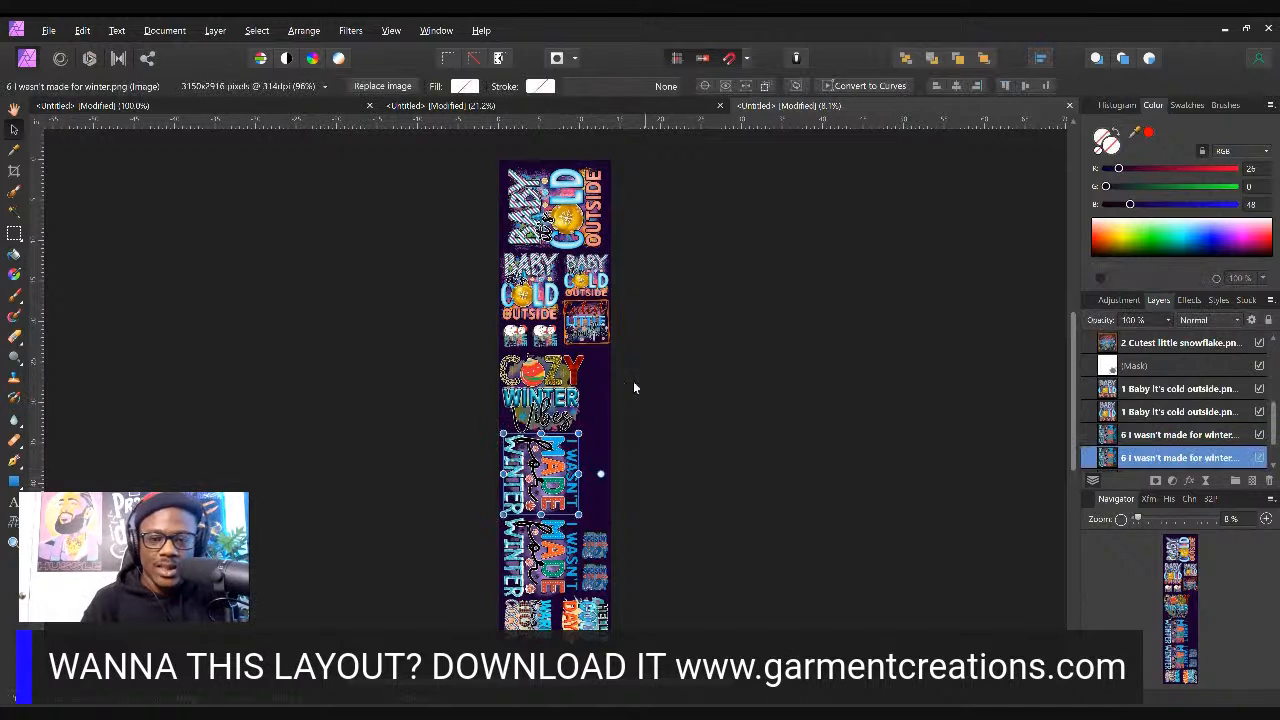
pyautogui.click(701, 370)
pyautogui.click(566, 480)
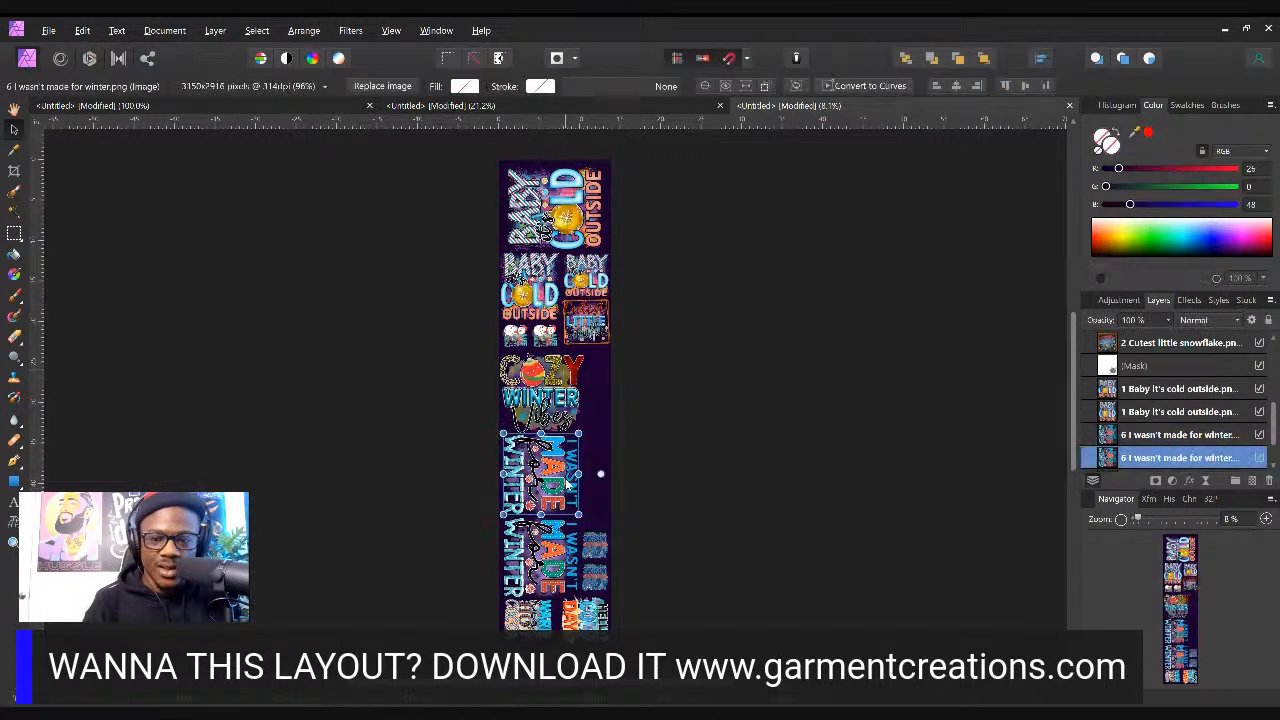
pyautogui.click(727, 440)
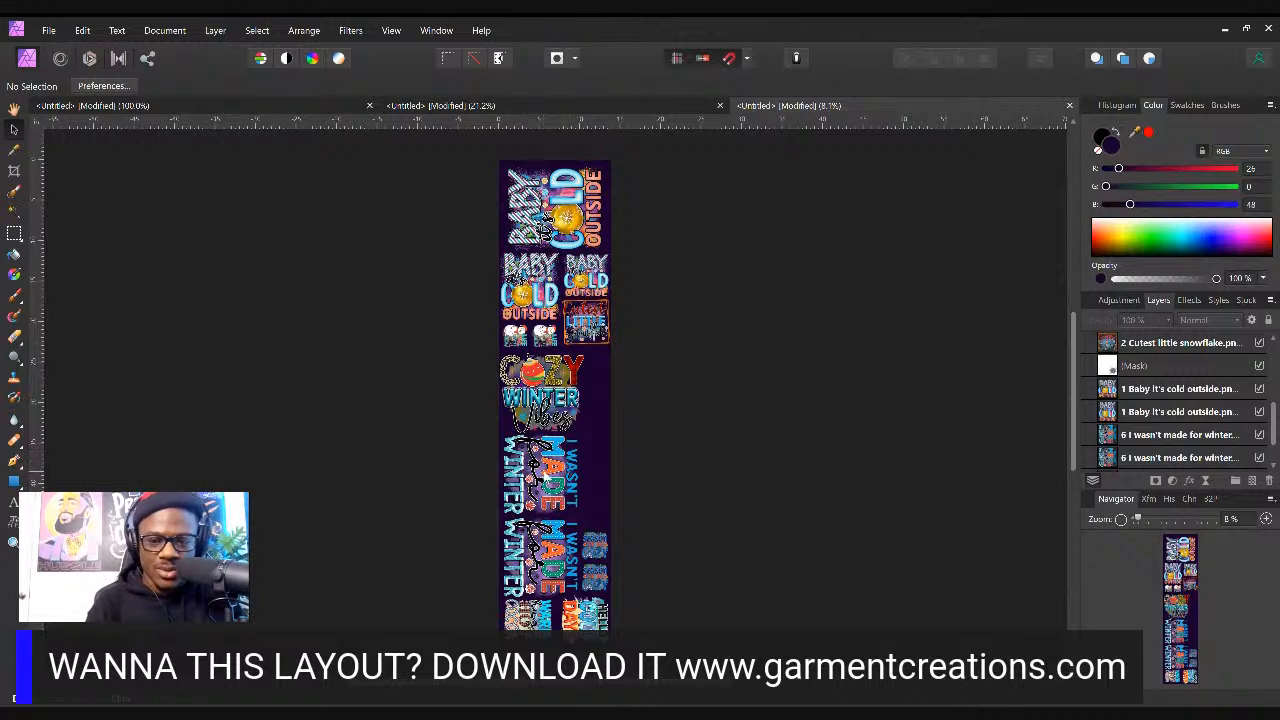
# Duplicate the upper I wasn't made for winter design, shrink the copy to 34%, turn it upright, and position it beside the original's upper end
pyautogui.click(553, 483)
pyautogui.moveTo(553, 483); pyautogui.dragTo(573, 464)
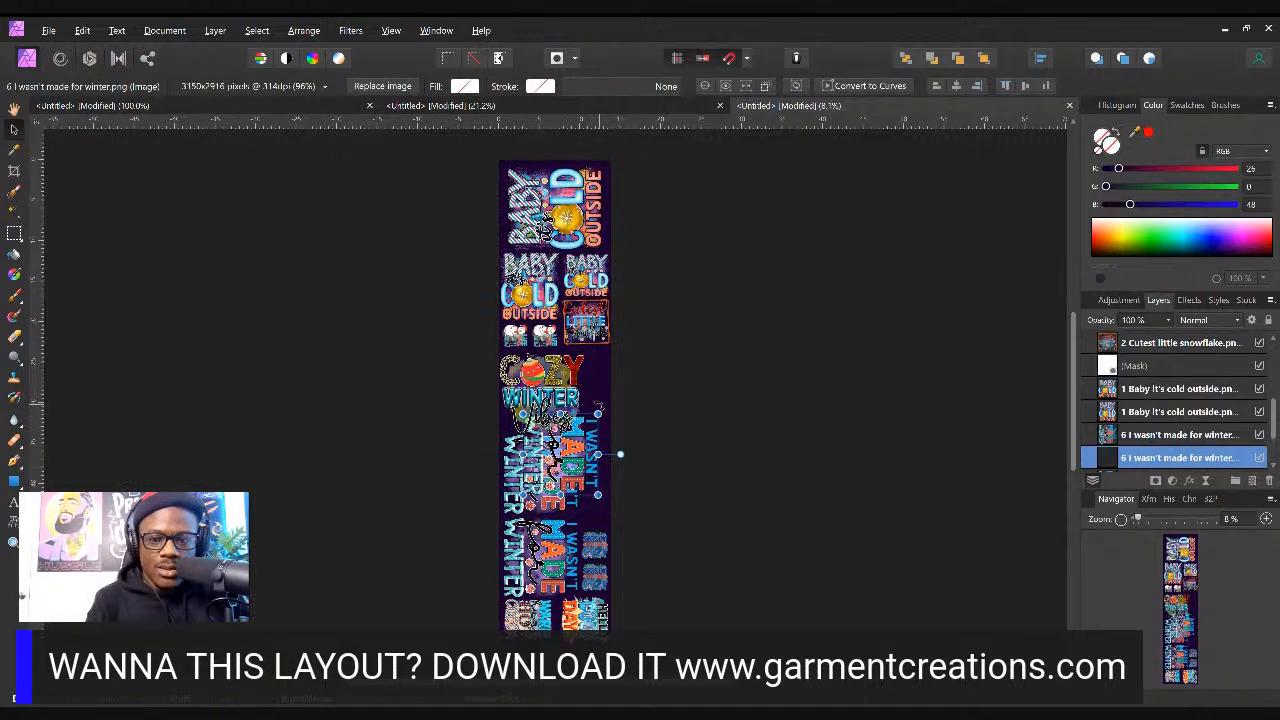
pyautogui.moveTo(599, 412); pyautogui.dragTo(602, 452)
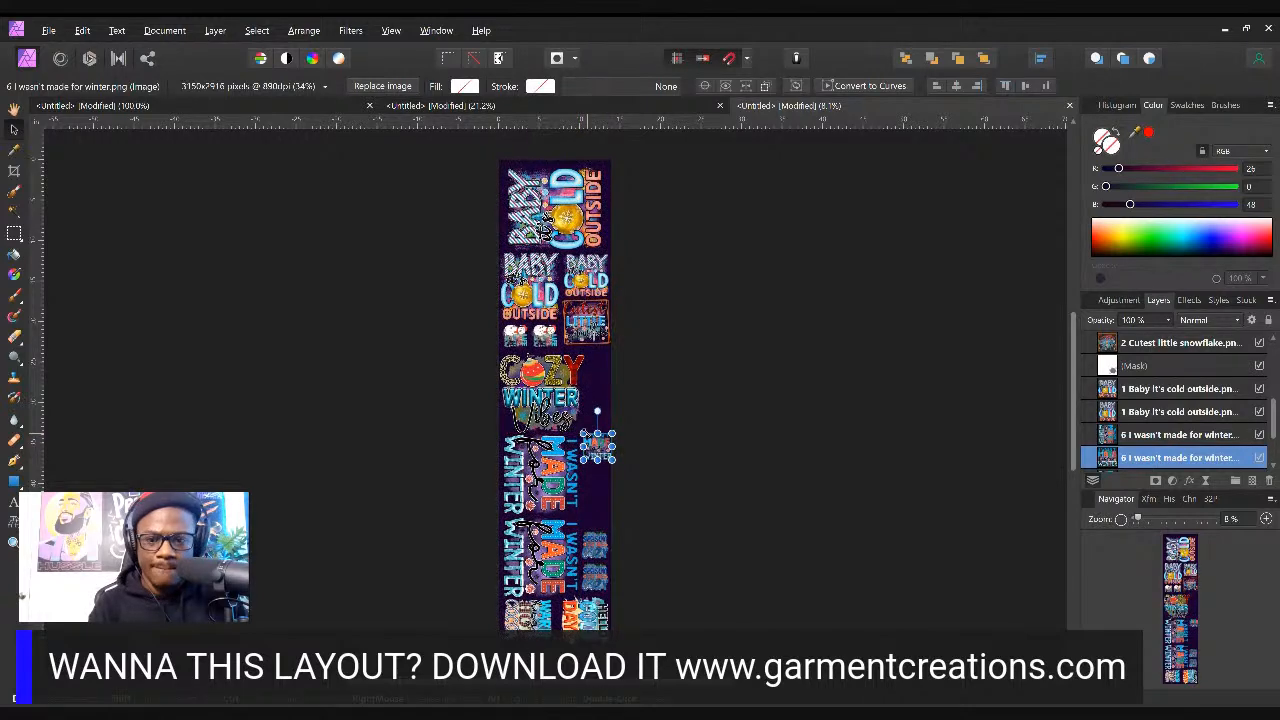
pyautogui.click(717, 408)
# Duplicate the small I wasn't made for winter design directly below itself and clear the selection
pyautogui.click(603, 453)
pyautogui.moveTo(603, 453); pyautogui.dragTo(604, 486)
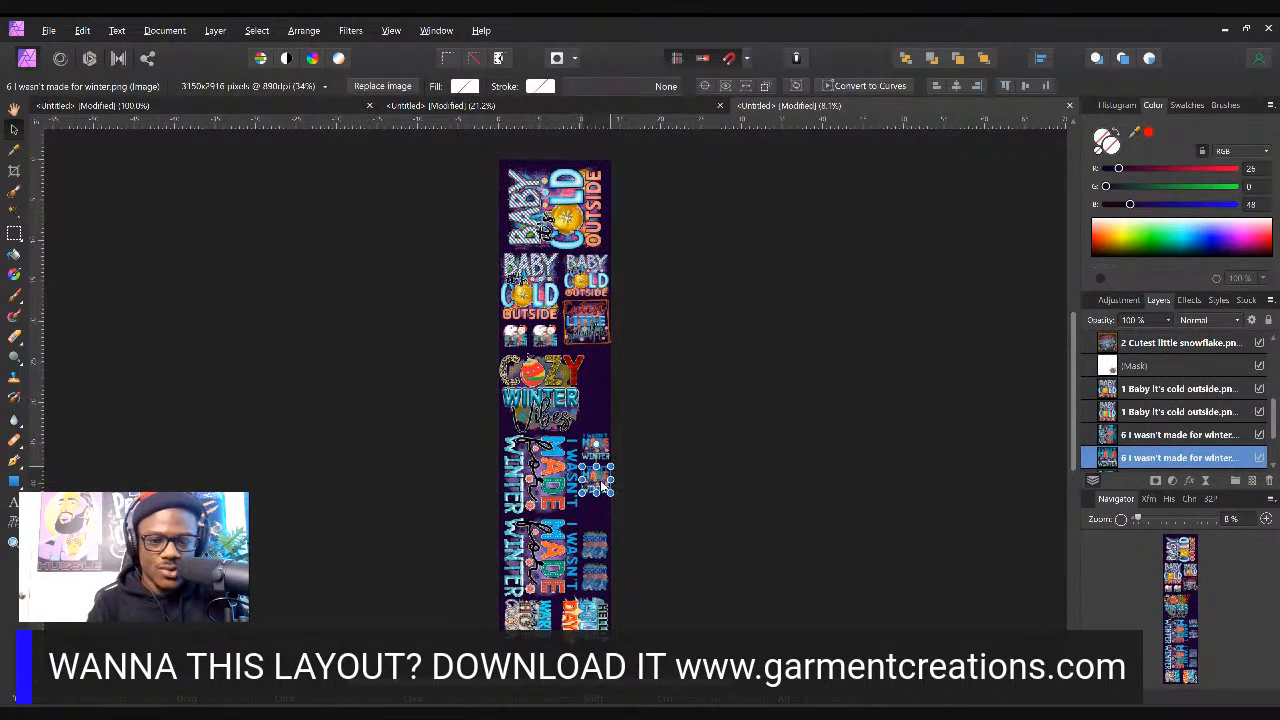
pyautogui.click(679, 476)
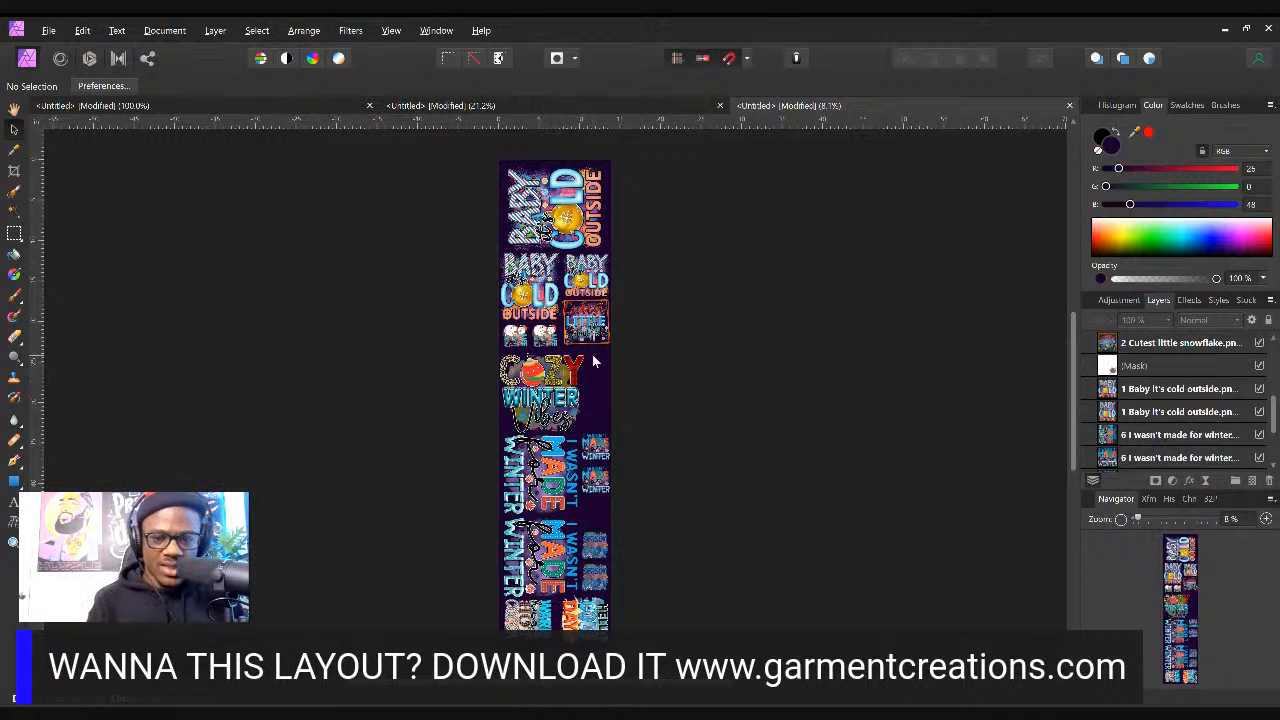
pyautogui.click(50, 30)
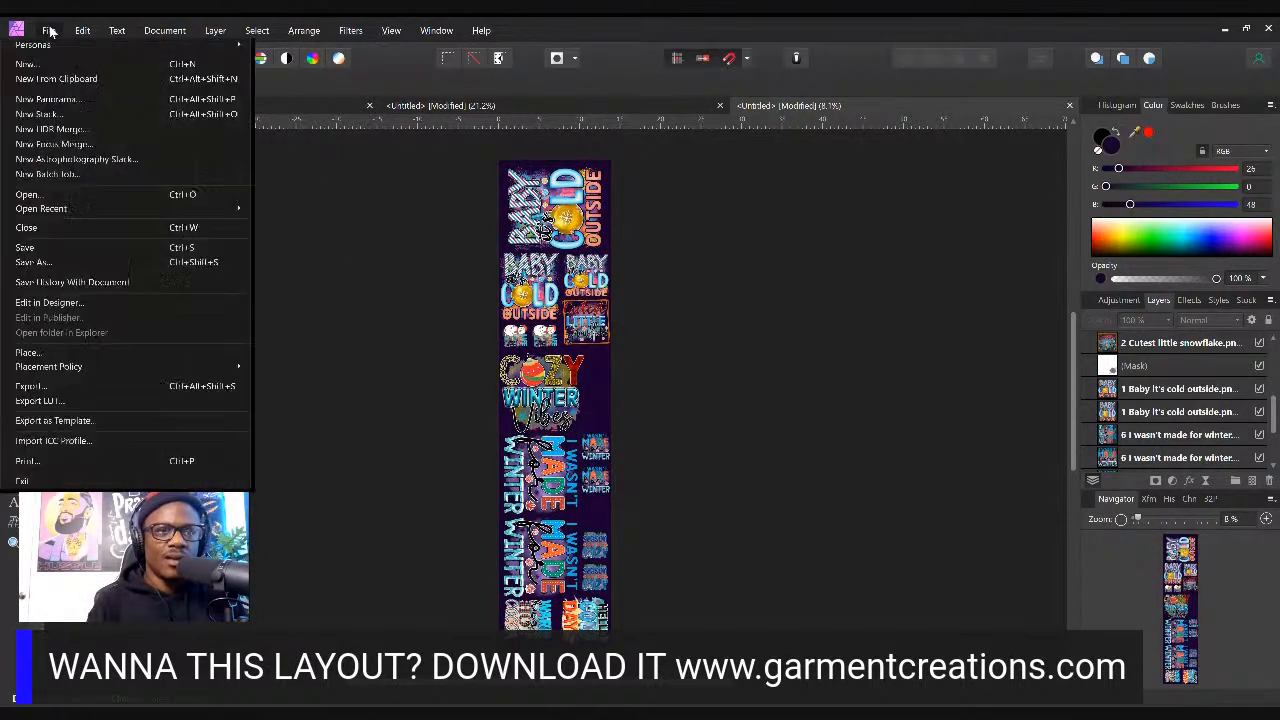
pyautogui.click(353, 276)
# Duplicate the Cozy winter vibes design, shrink the copy to about 2.96 × 2.87 in, and position it beside the original's lower end
pyautogui.click(563, 411)
pyautogui.moveTo(568, 408); pyautogui.dragTo(590, 406)
pyautogui.moveTo(524, 350); pyautogui.dragTo(588, 413)
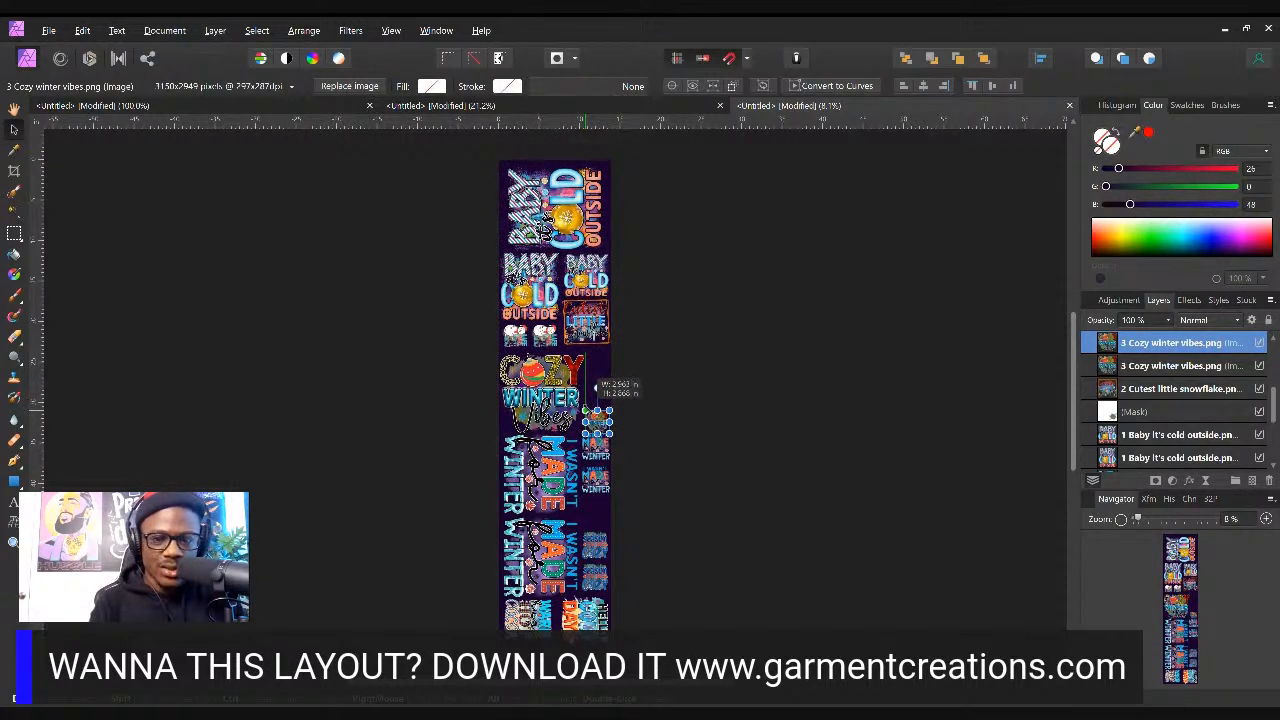
pyautogui.moveTo(588, 413); pyautogui.dragTo(585, 411)
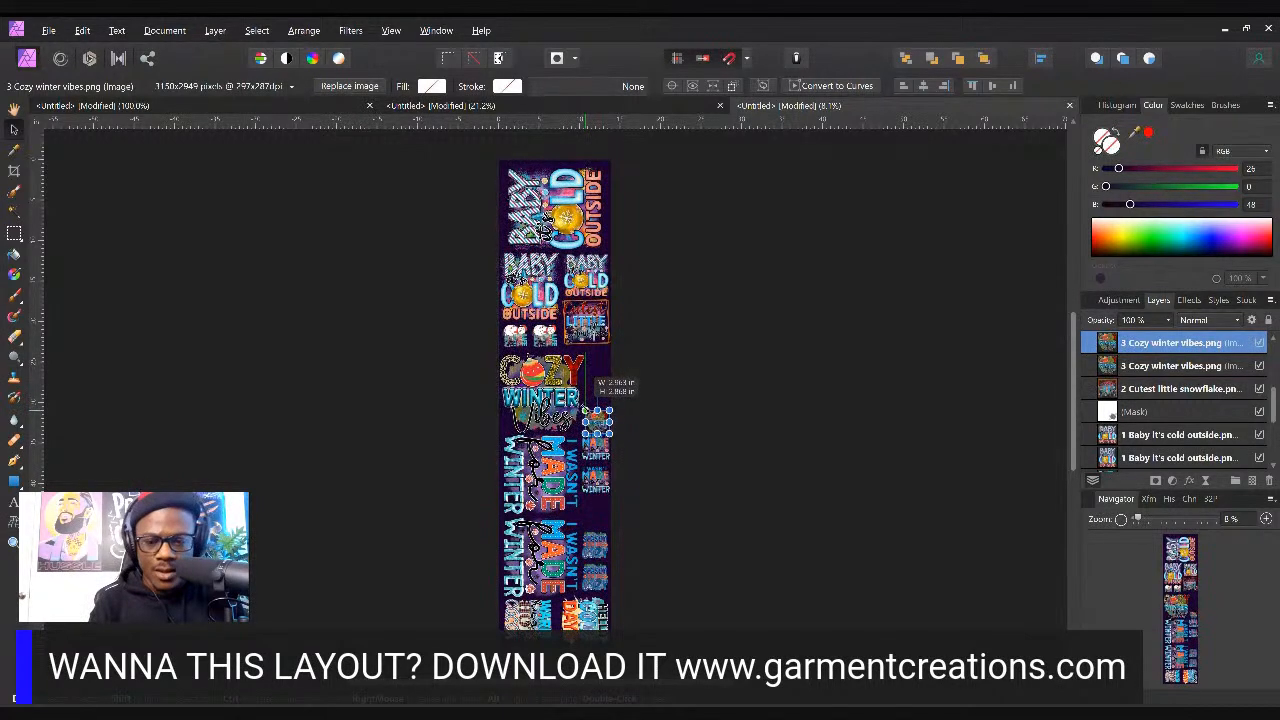
pyautogui.click(686, 426)
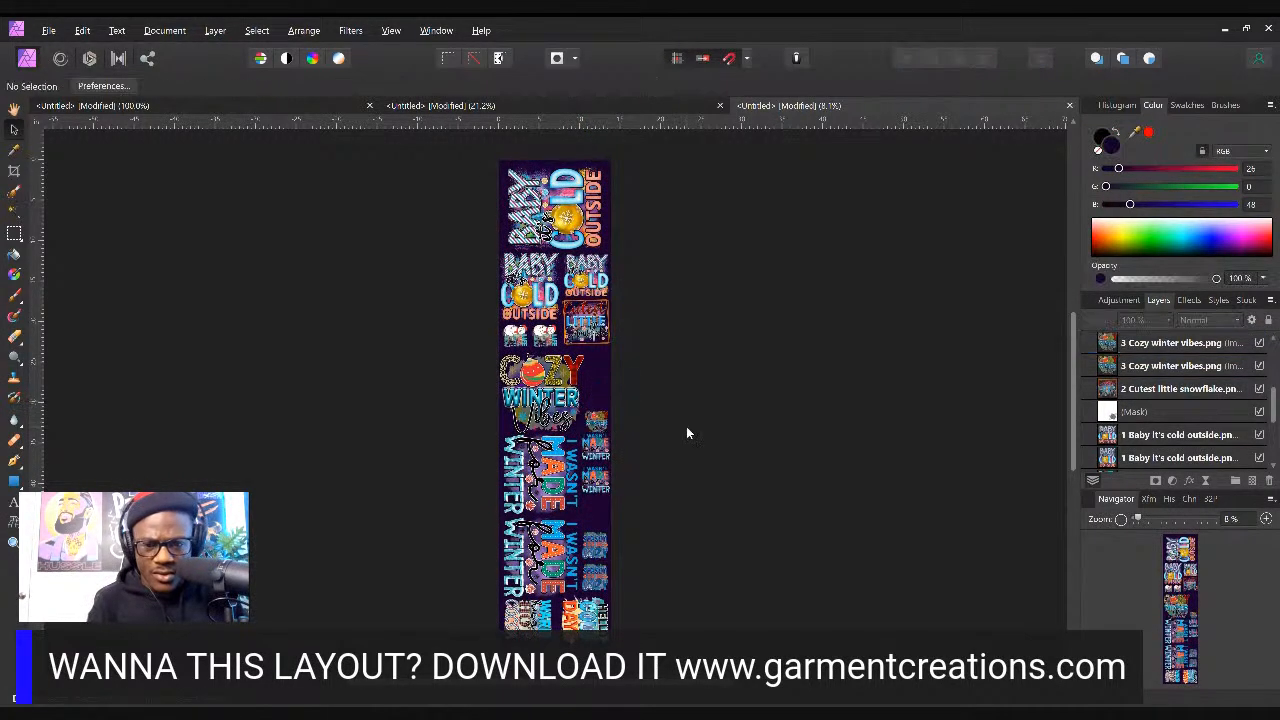
# Turn the small Cozy winter vibes design sideways and position it slightly higher above the small I wasn't made for winter designs
pyautogui.click(598, 440)
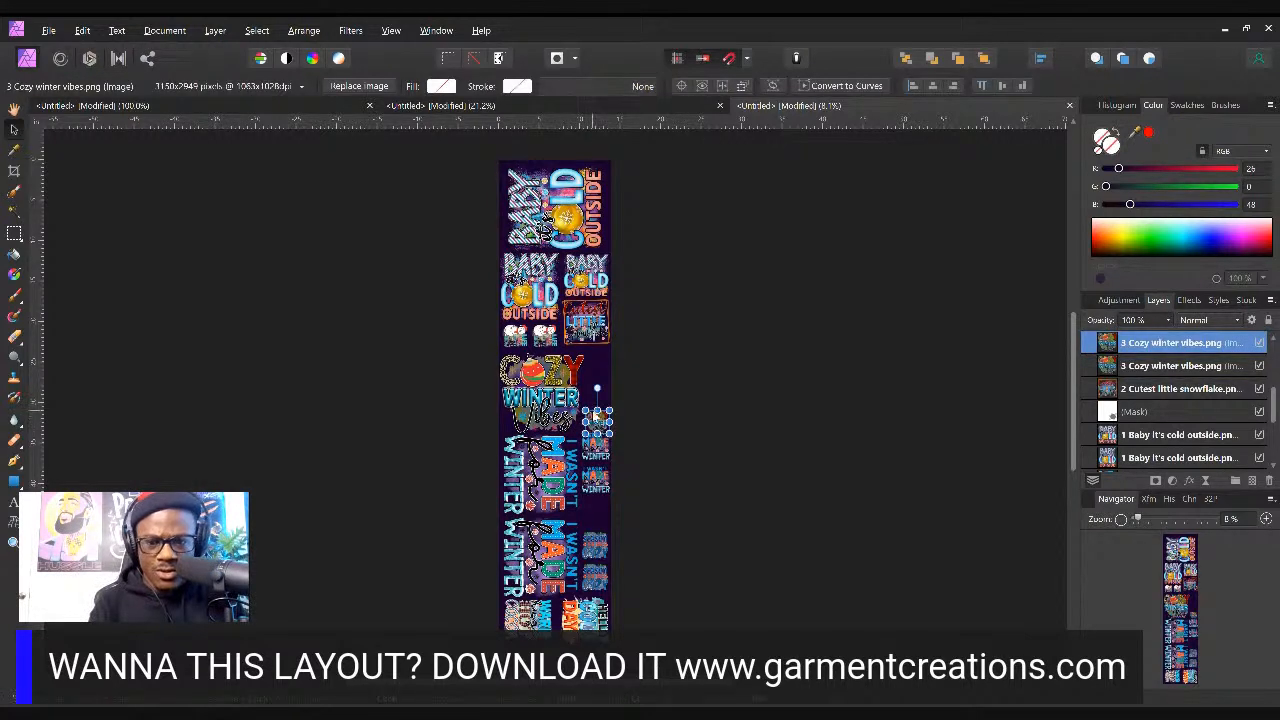
pyautogui.click(669, 387)
pyautogui.click(595, 428)
pyautogui.moveTo(596, 427); pyautogui.dragTo(634, 425)
pyautogui.click(697, 407)
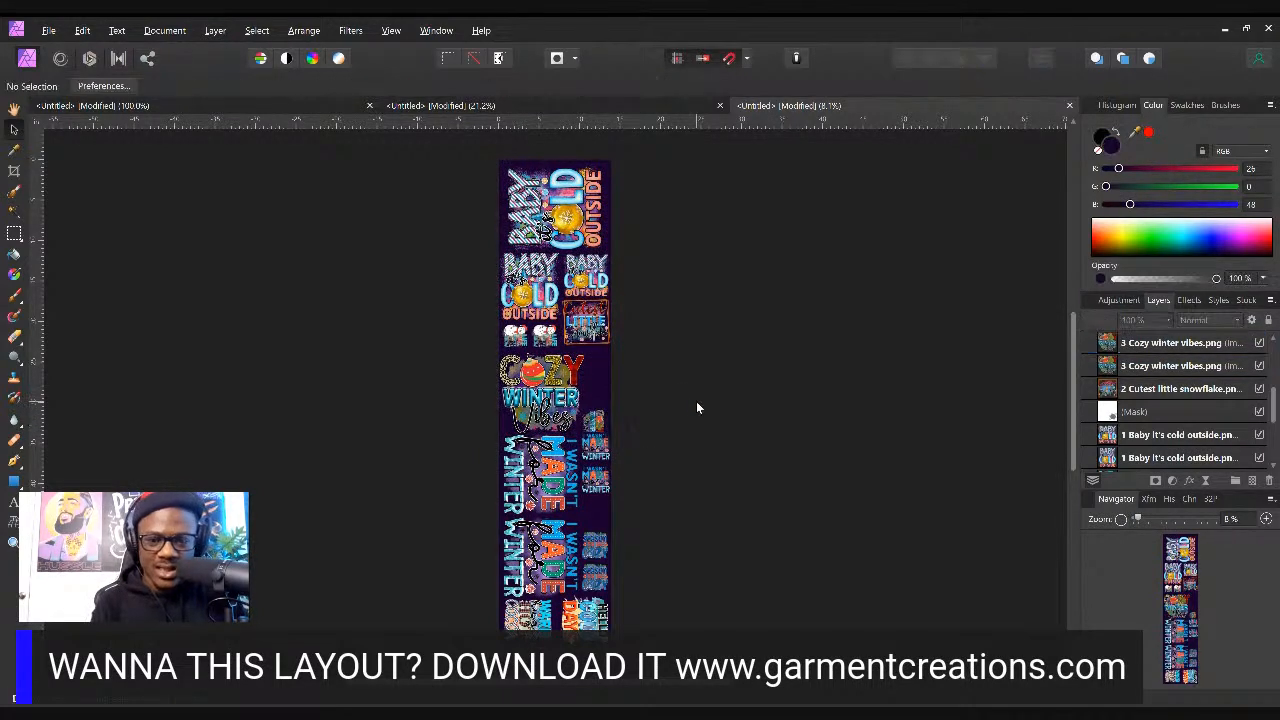
pyautogui.click(599, 430)
pyautogui.moveTo(600, 428); pyautogui.dragTo(600, 423)
pyautogui.click(751, 327)
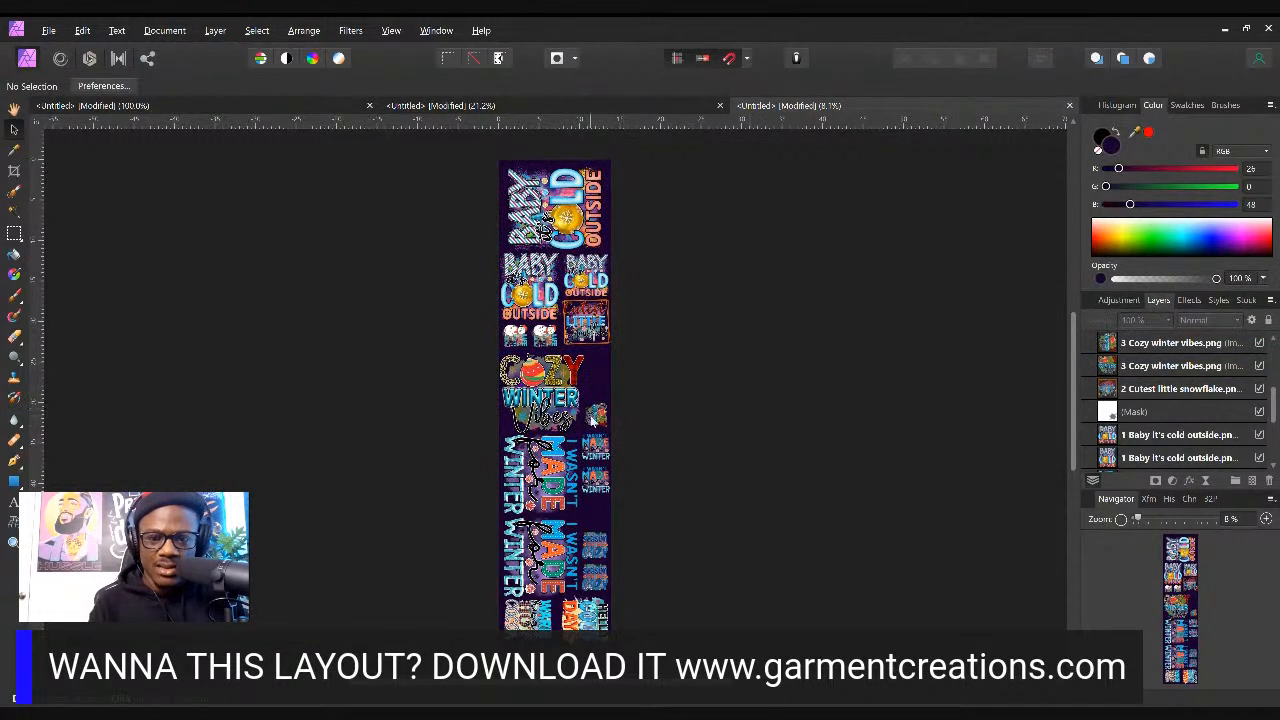
# Duplicate the small sideways Cozy winter vibes design directly above itself and clear the selection
pyautogui.click(593, 423)
pyautogui.click(735, 290)
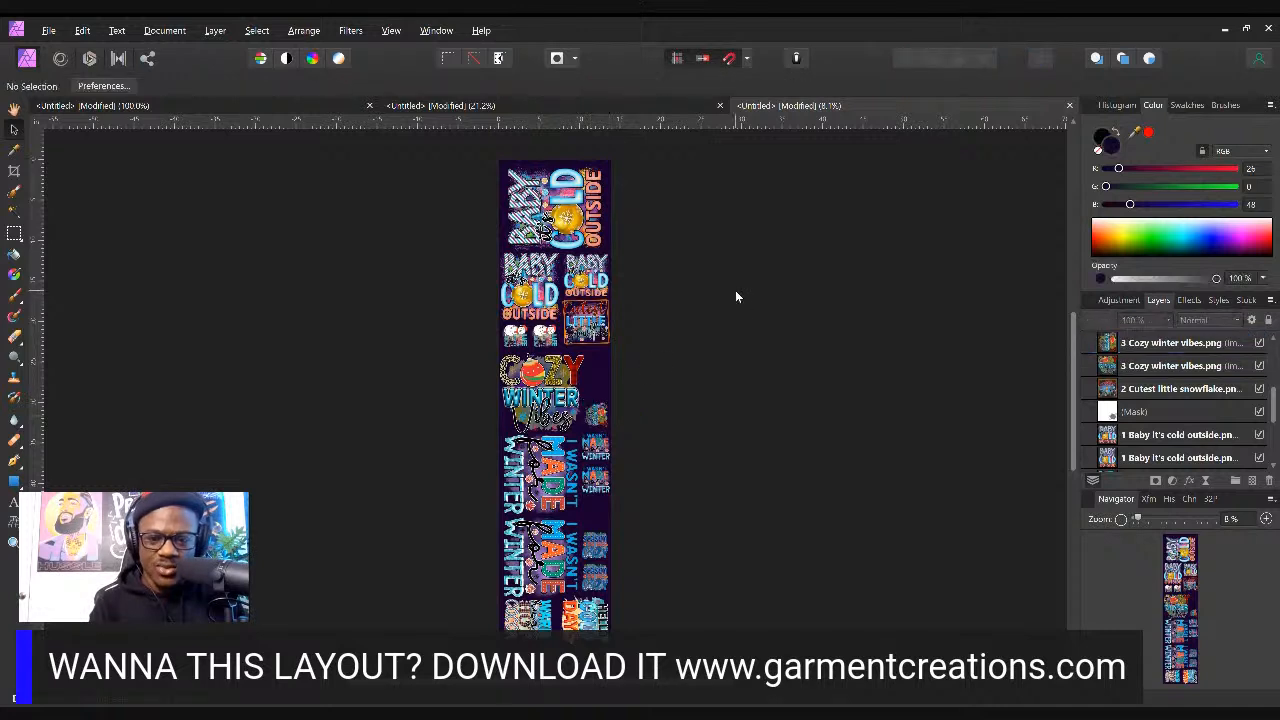
pyautogui.click(598, 418)
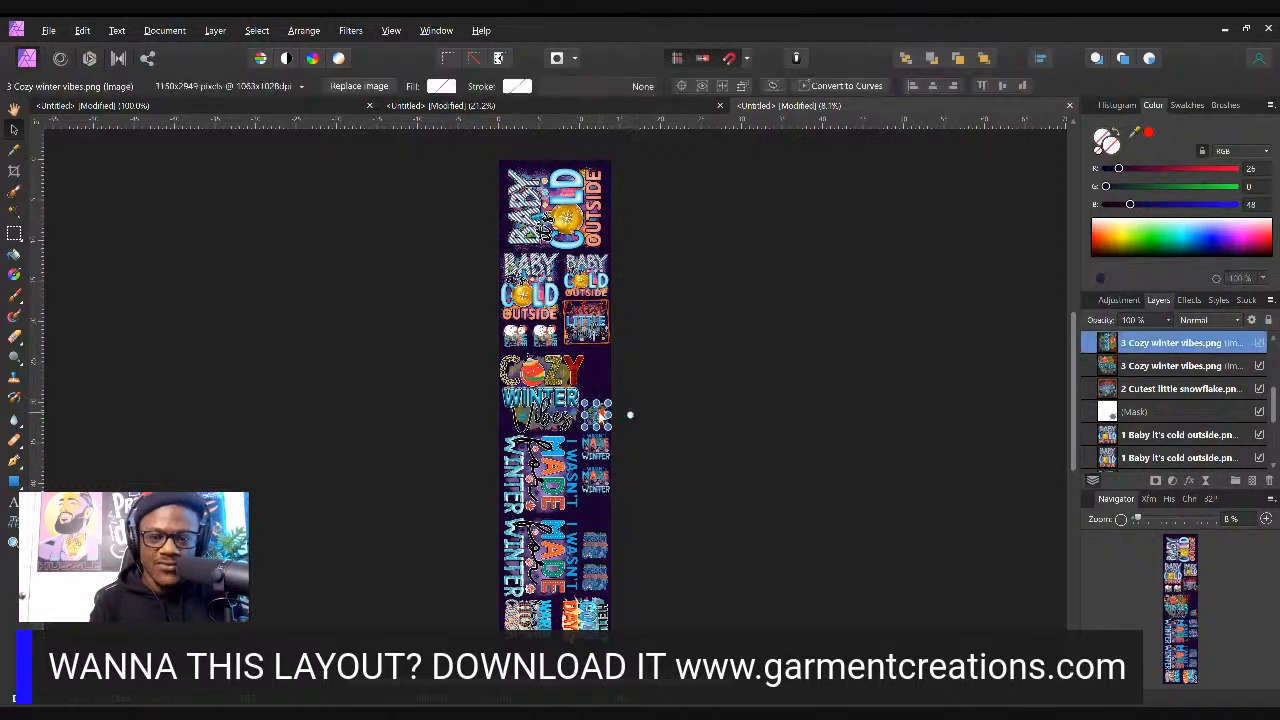
pyautogui.click(678, 390)
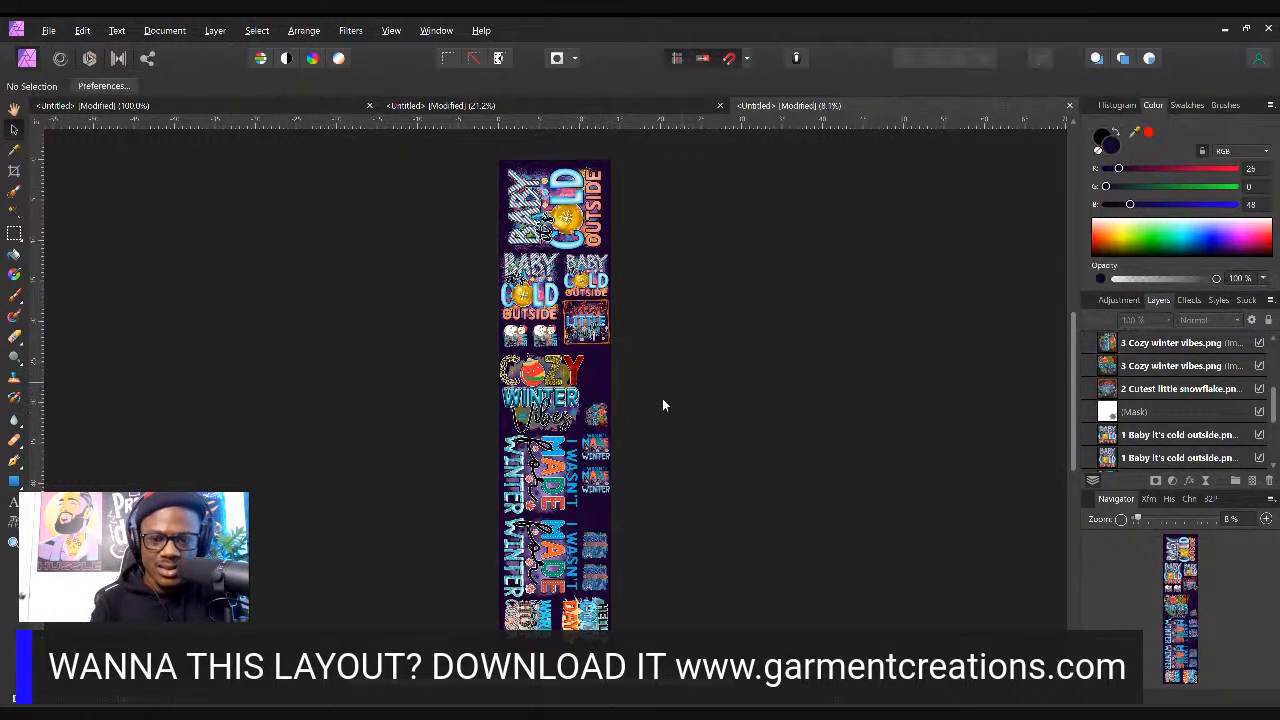
pyautogui.click(598, 413)
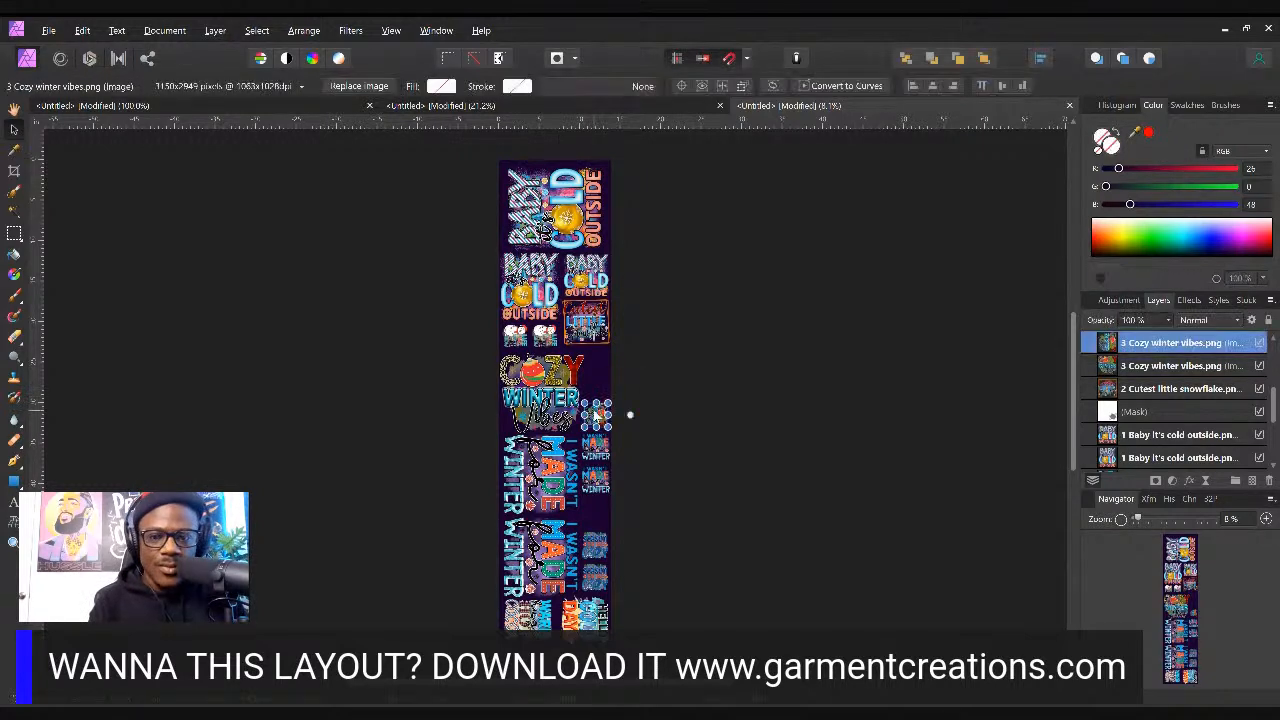
pyautogui.moveTo(599, 416); pyautogui.dragTo(593, 388)
pyautogui.click(741, 378)
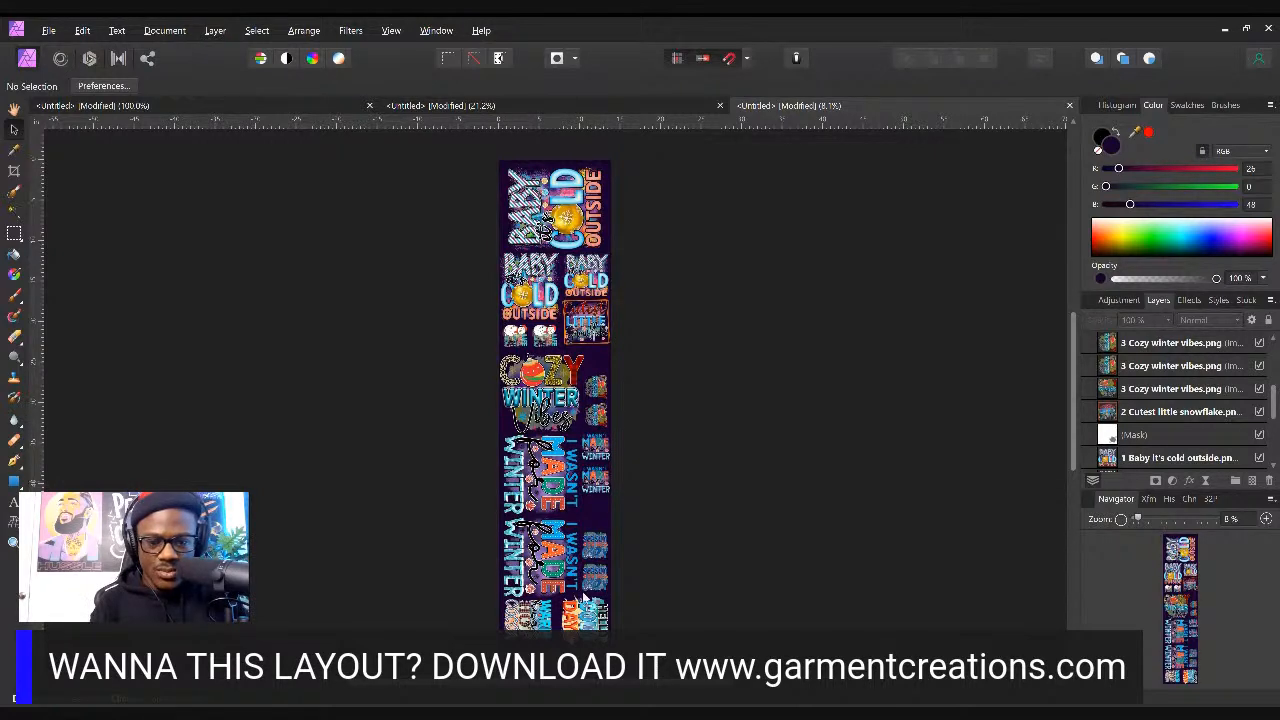
# Duplicate Warm hugs hot cocoa, shrink the copy to 37%, and fit it between the small I wasn't made for winter and It's the season designs
pyautogui.click(546, 622)
pyautogui.moveTo(541, 620); pyautogui.dragTo(631, 517)
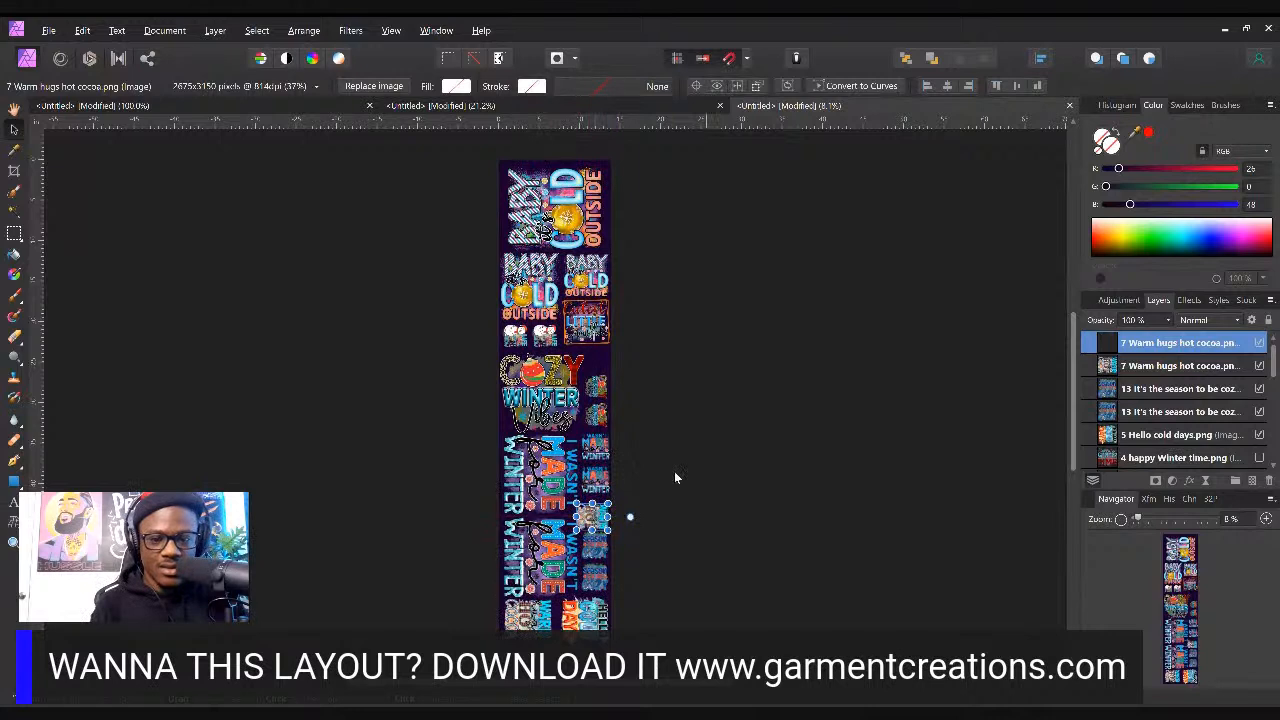
pyautogui.moveTo(600, 522); pyautogui.dragTo(602, 521)
pyautogui.moveTo(578, 517); pyautogui.dragTo(580, 516)
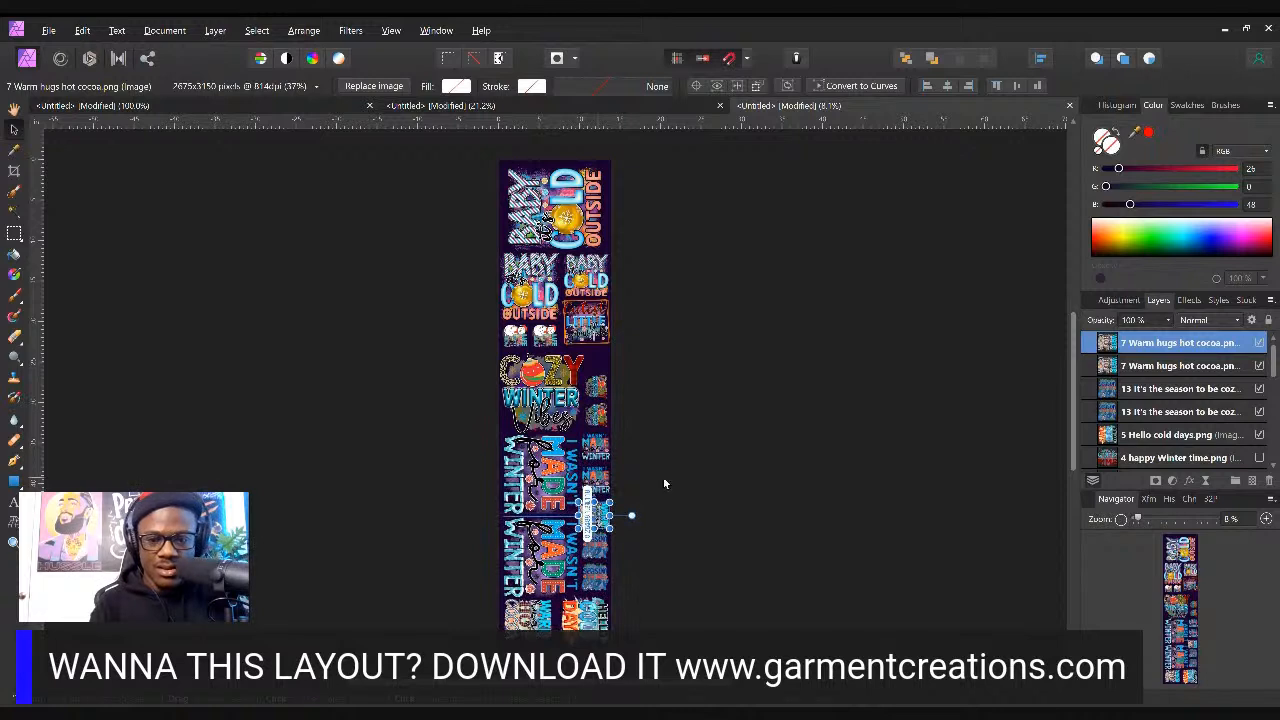
pyautogui.click(667, 479)
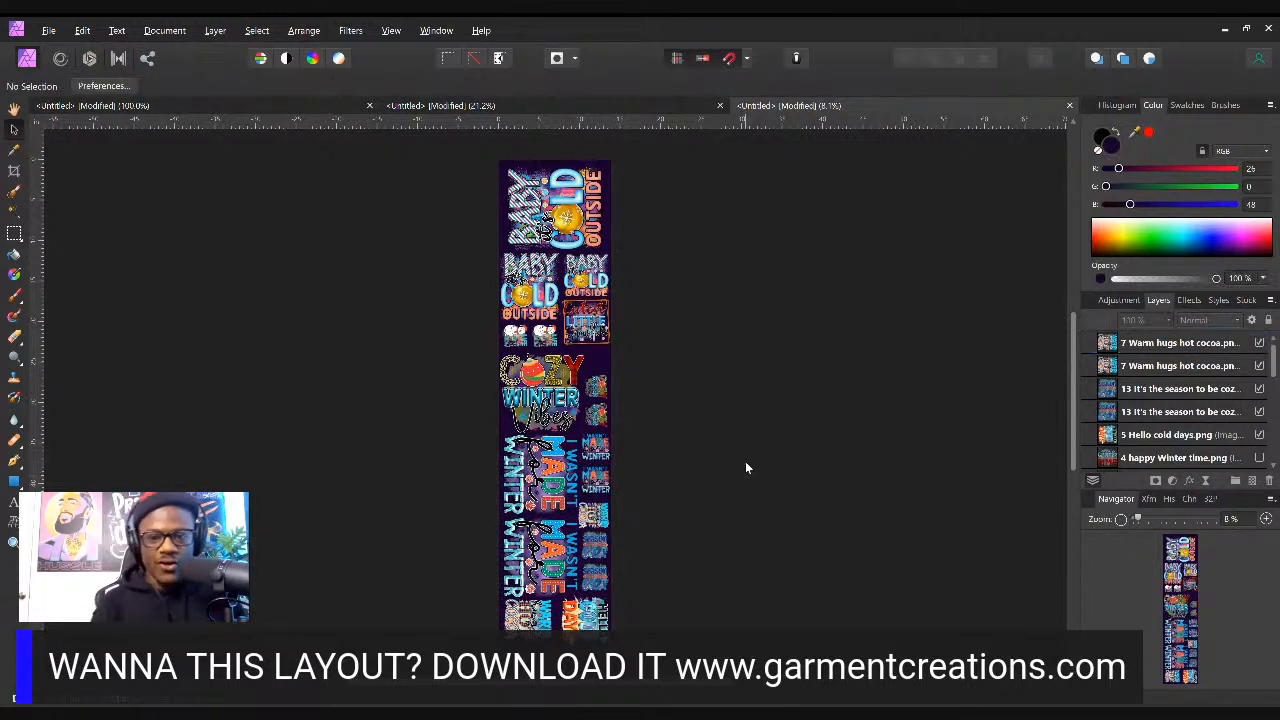
# Move the upper small Cozy winter vibes design slightly higher to widen its gap from the lower copy, and clear the selection
pyautogui.click(593, 385)
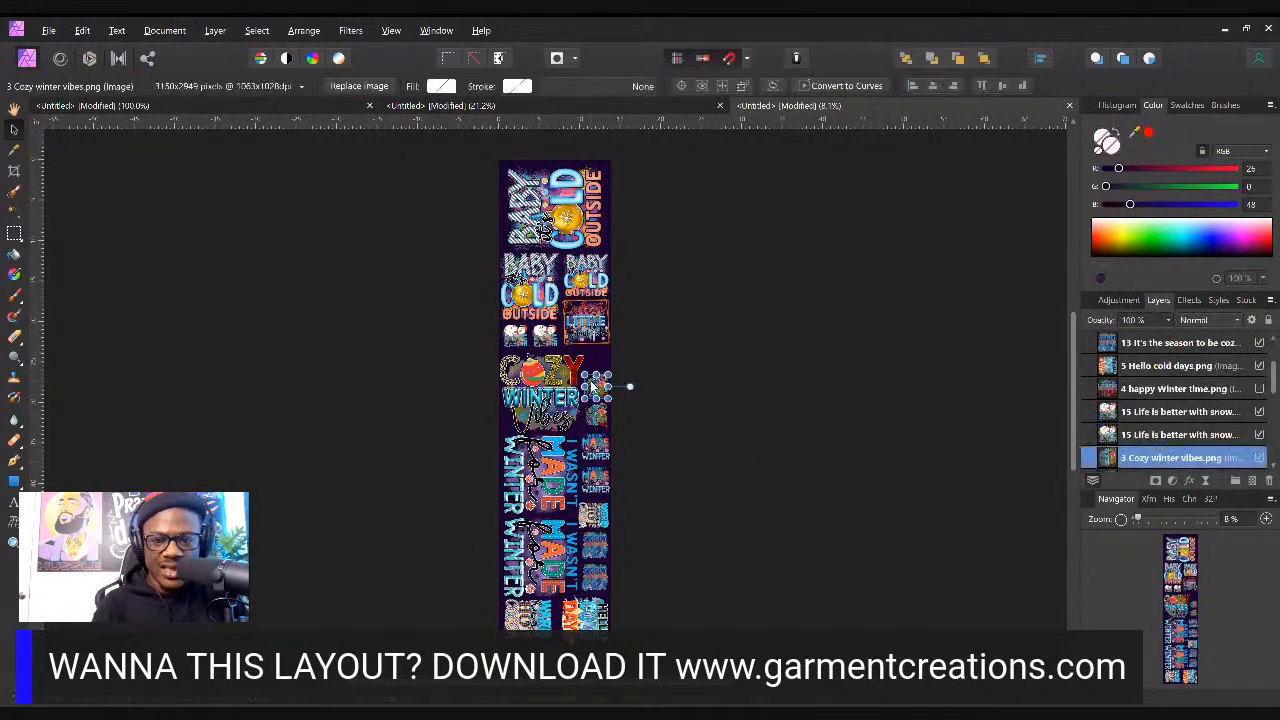
pyautogui.moveTo(598, 391); pyautogui.dragTo(598, 385)
pyautogui.click(760, 362)
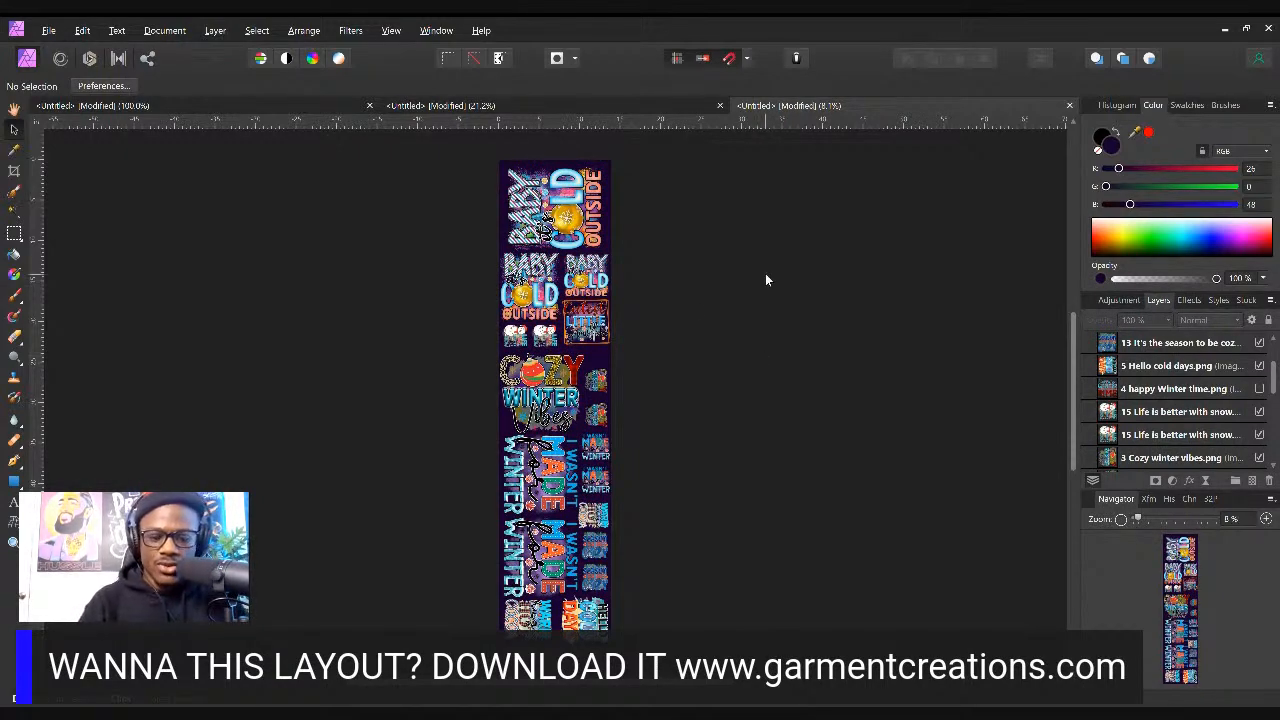
# Examine up close the spacing between the Baby it's cold outside, Life is better with snow, Cutest little snowflake, and Cozy winter vibes designs
pyautogui.hotkey('ctrl', '+')
pyautogui.hotkey('ctrl', '+')
pyautogui.hotkey('ctrl', '+')
pyautogui.hotkey('ctrl', '+')
pyautogui.hotkey('ctrl', '+')
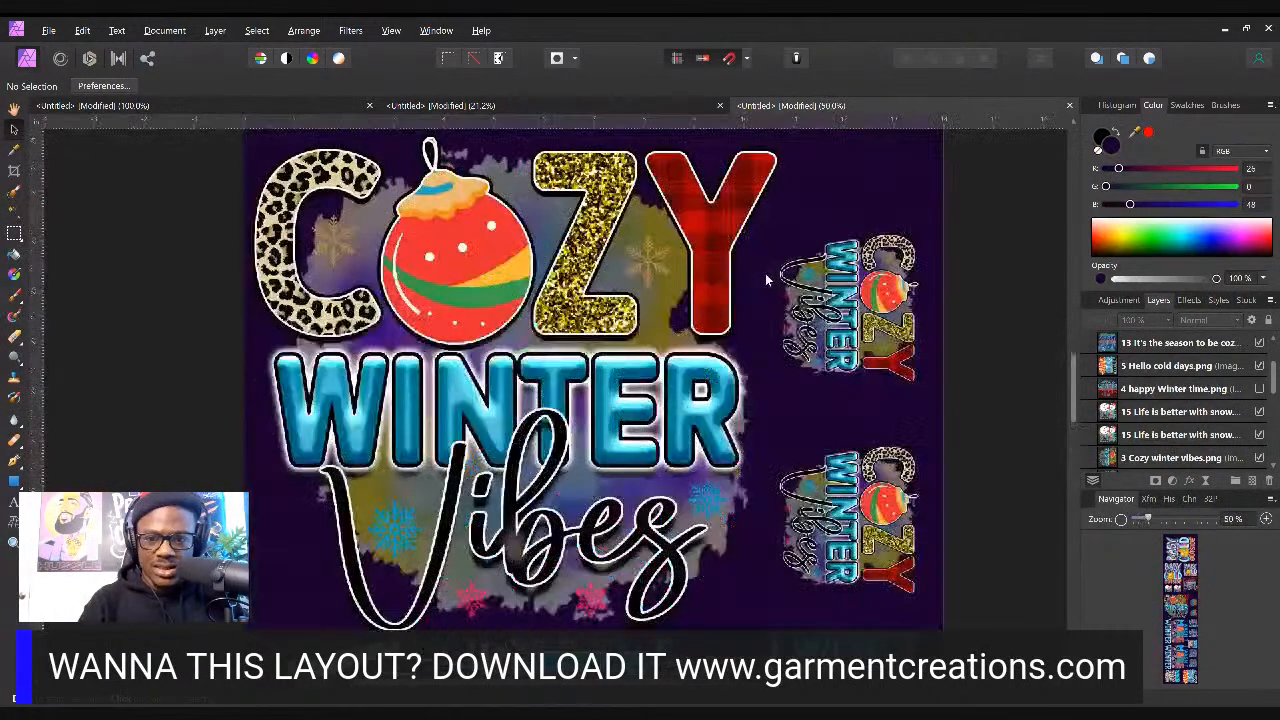
pyautogui.scroll(10, 558, 234)
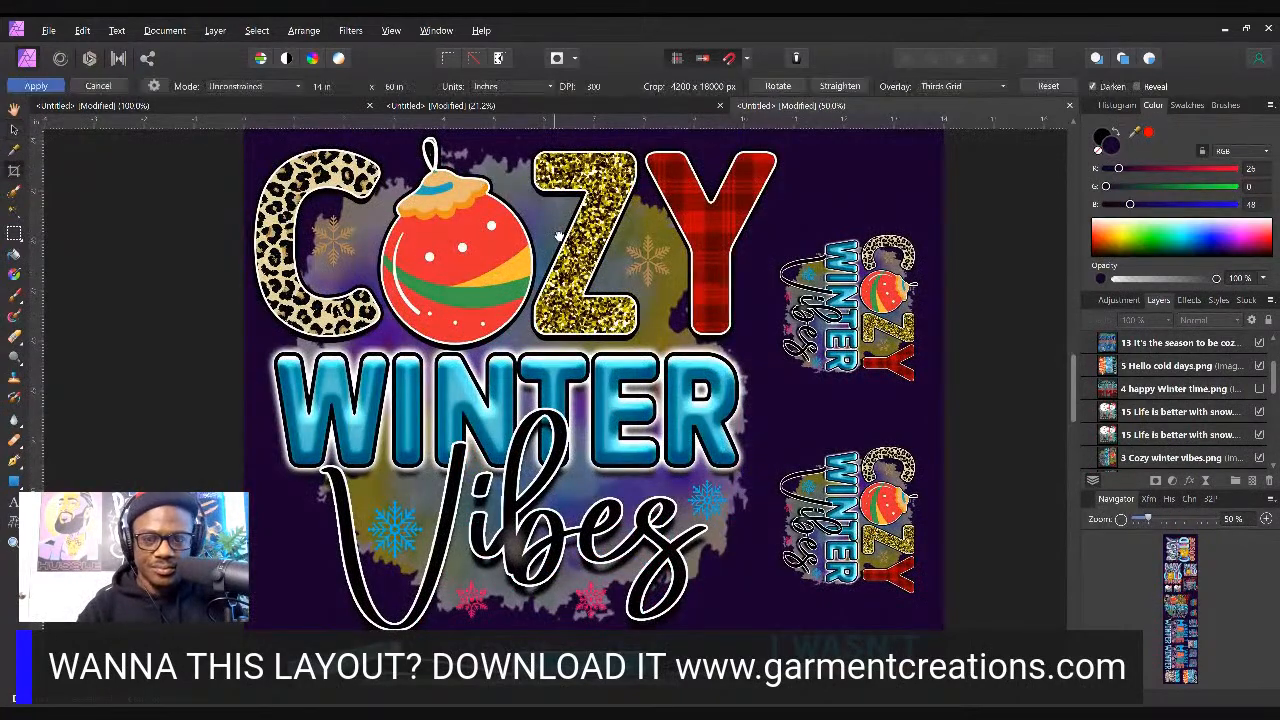
pyautogui.scroll(2, 649, 373)
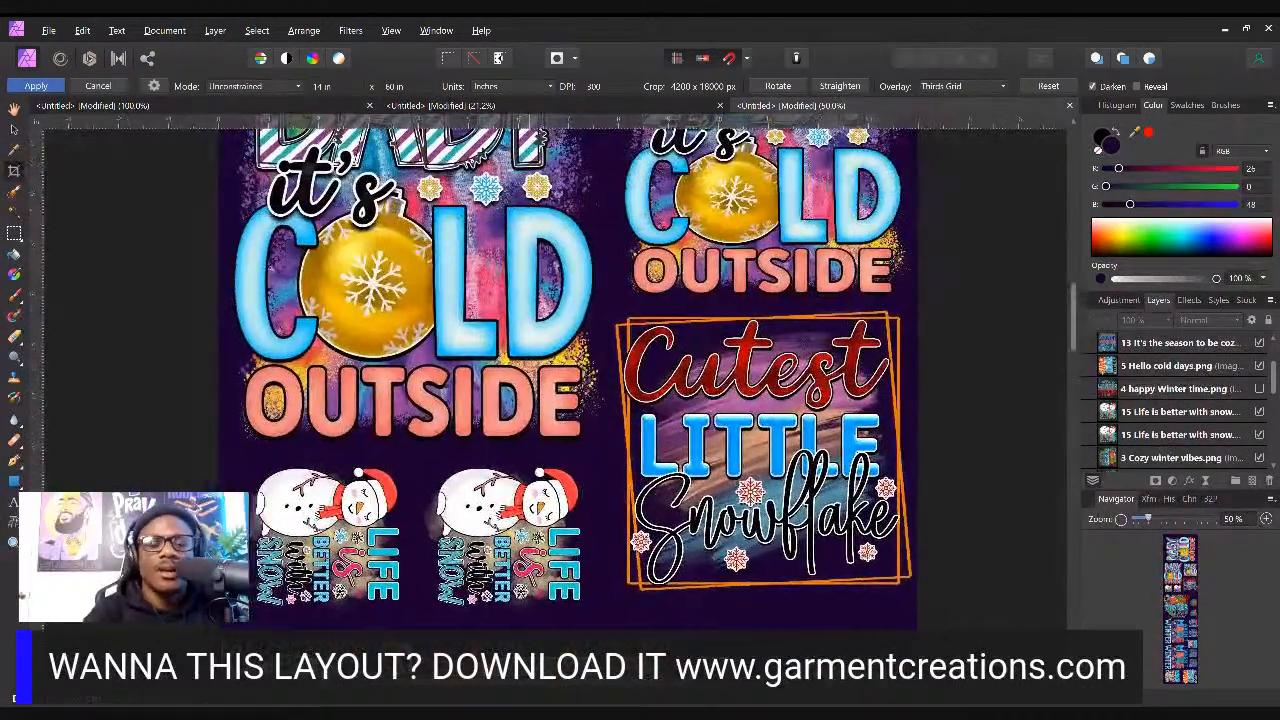
pyautogui.scroll(10, 649, 373)
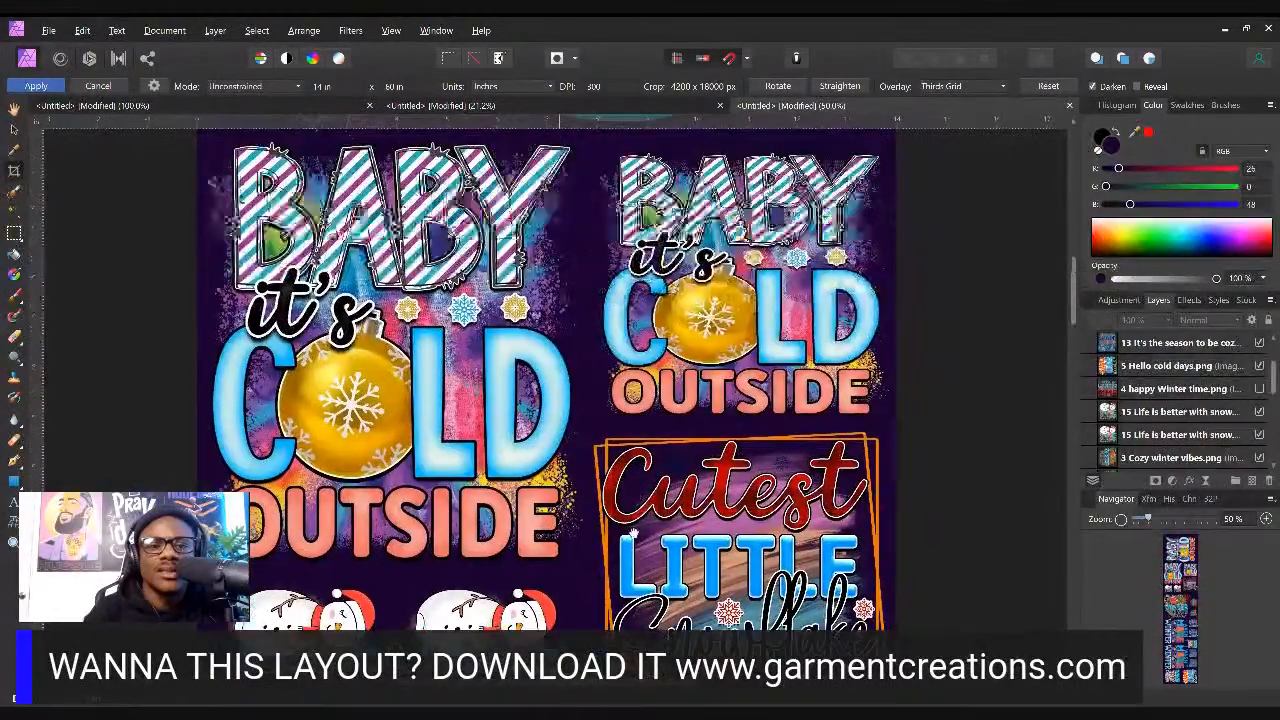
pyautogui.scroll(-10, 578, 279)
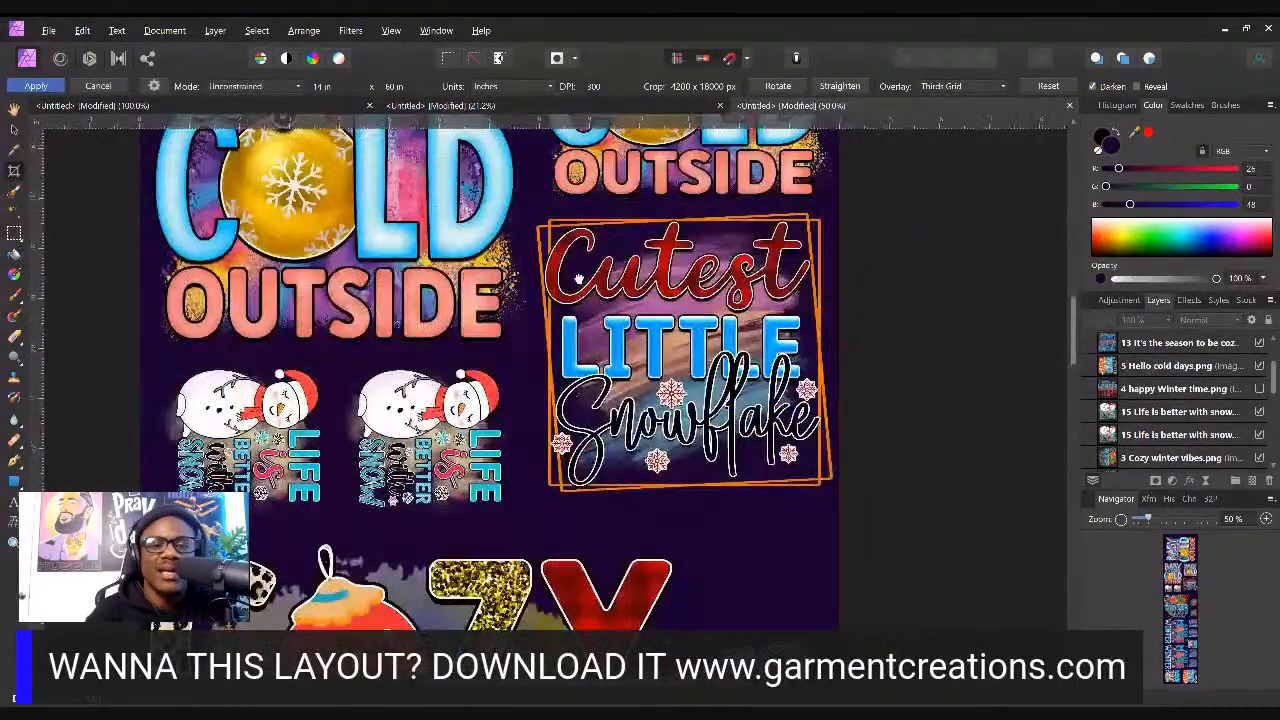
pyautogui.moveTo(578, 279); pyautogui.dragTo(536, 85)
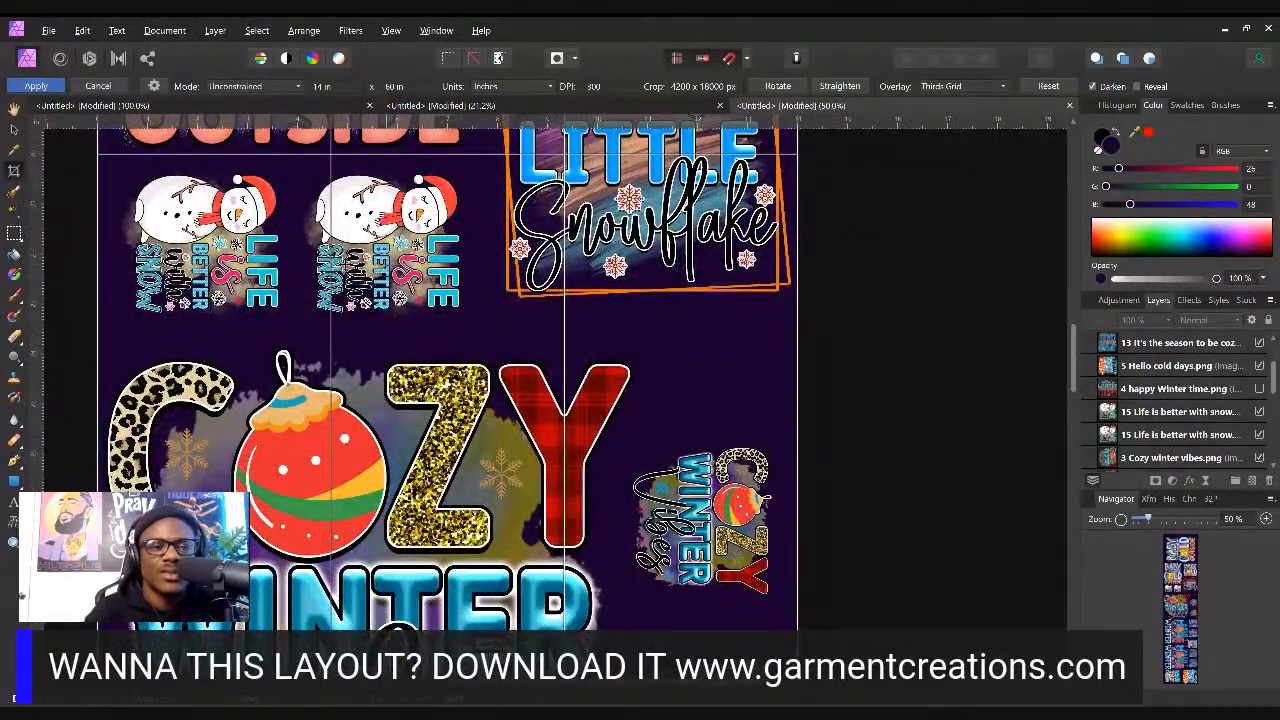
pyautogui.press('v')
pyautogui.click(201, 305)
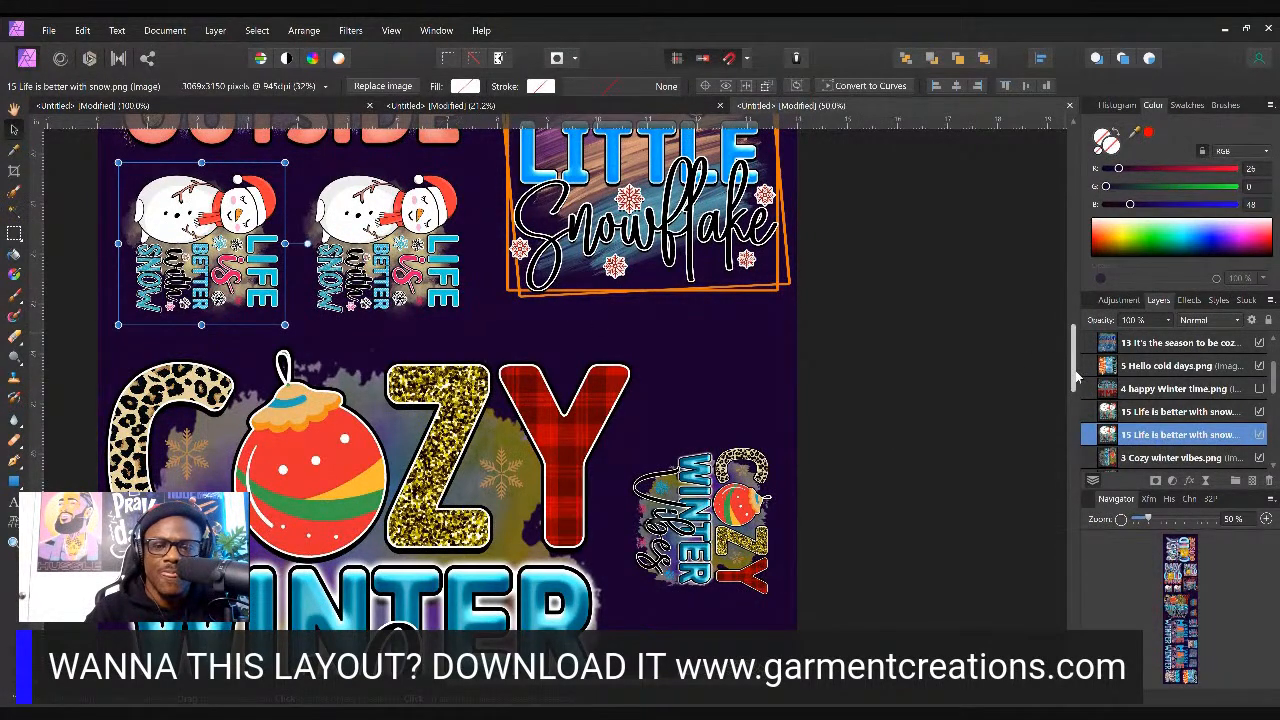
pyautogui.scroll(-4, 1075, 378)
pyautogui.scroll(2, 1060, 386)
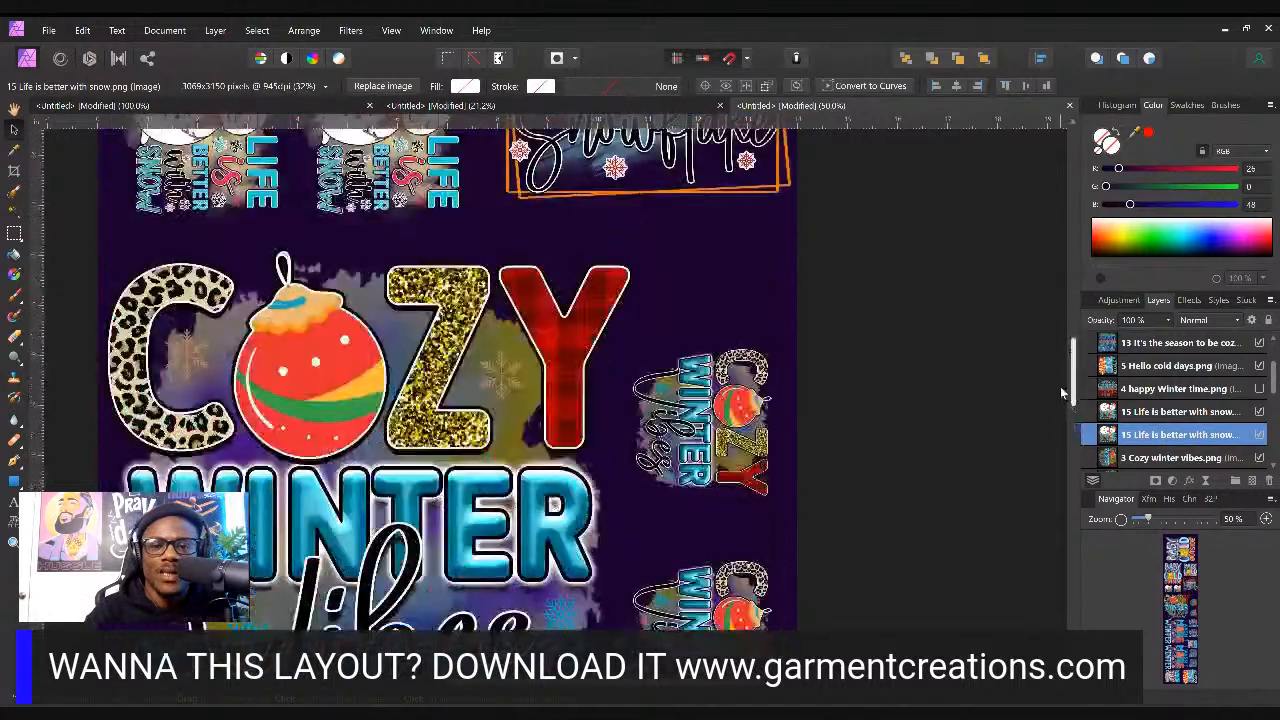
# Duplicate the upper small Cozy winter vibes design to form a column of three beside the large one, and clear the selection
pyautogui.click(766, 400)
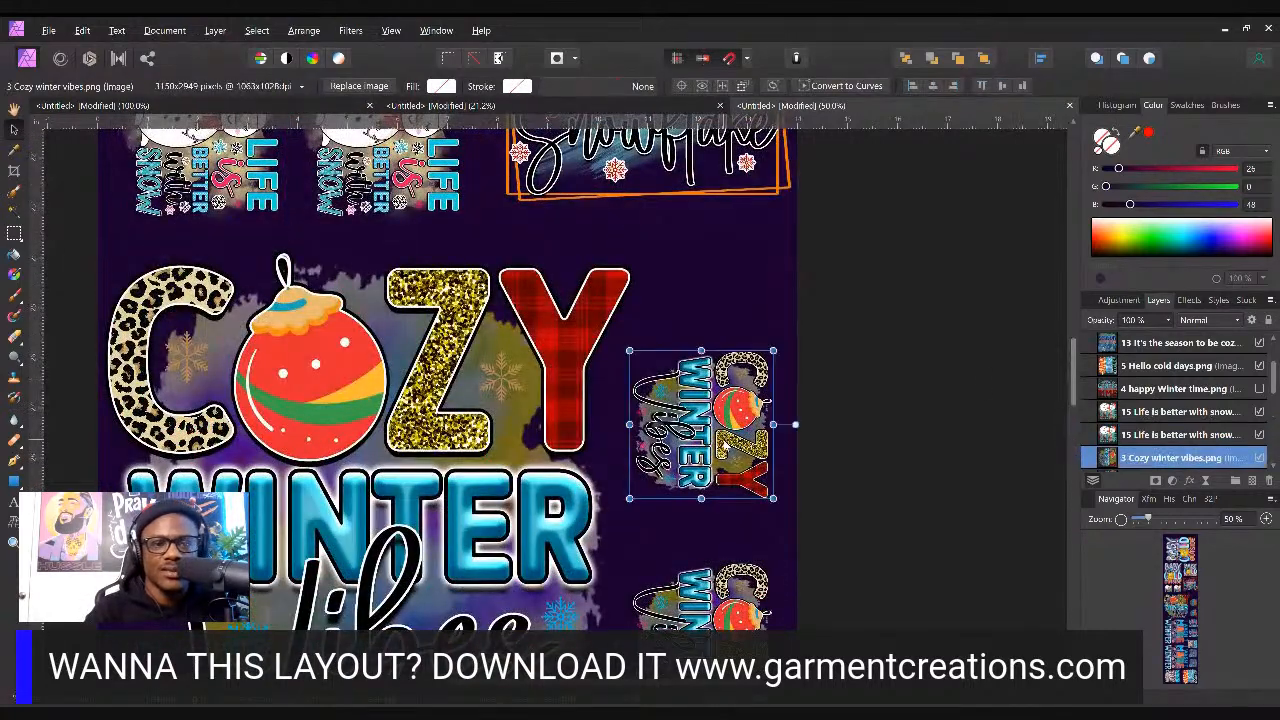
pyautogui.click(430, 197)
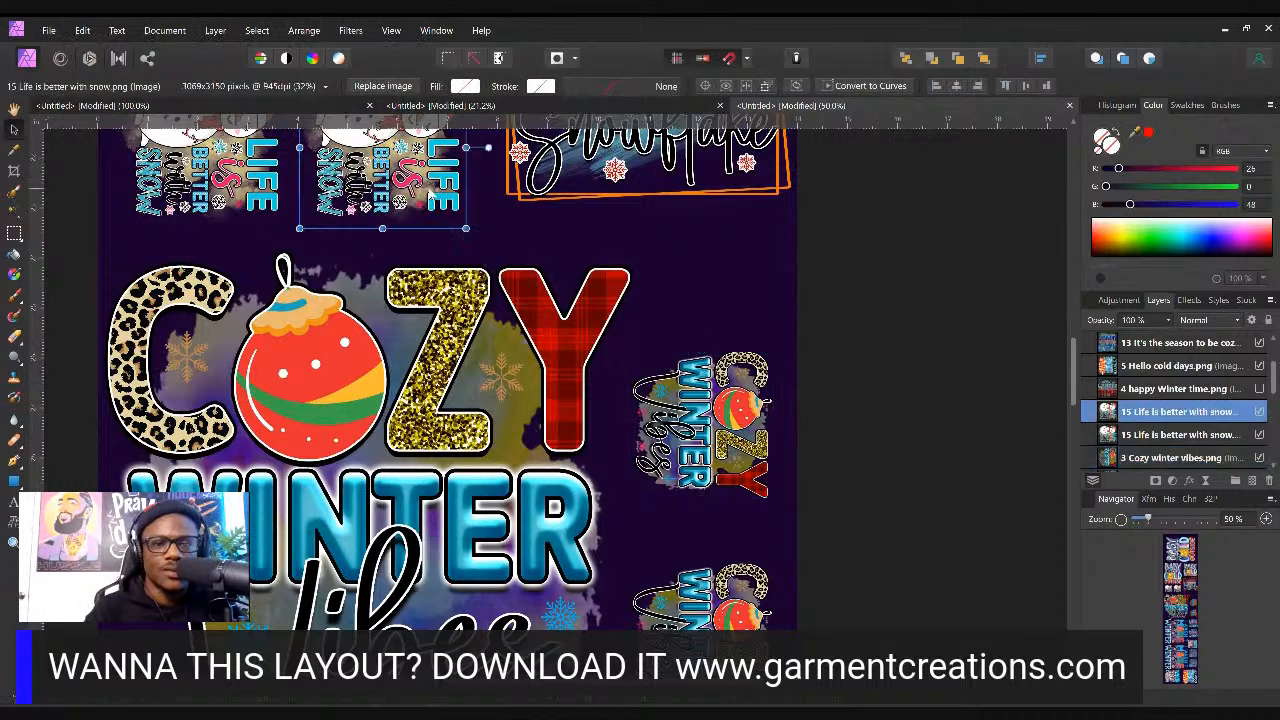
pyautogui.click(705, 465)
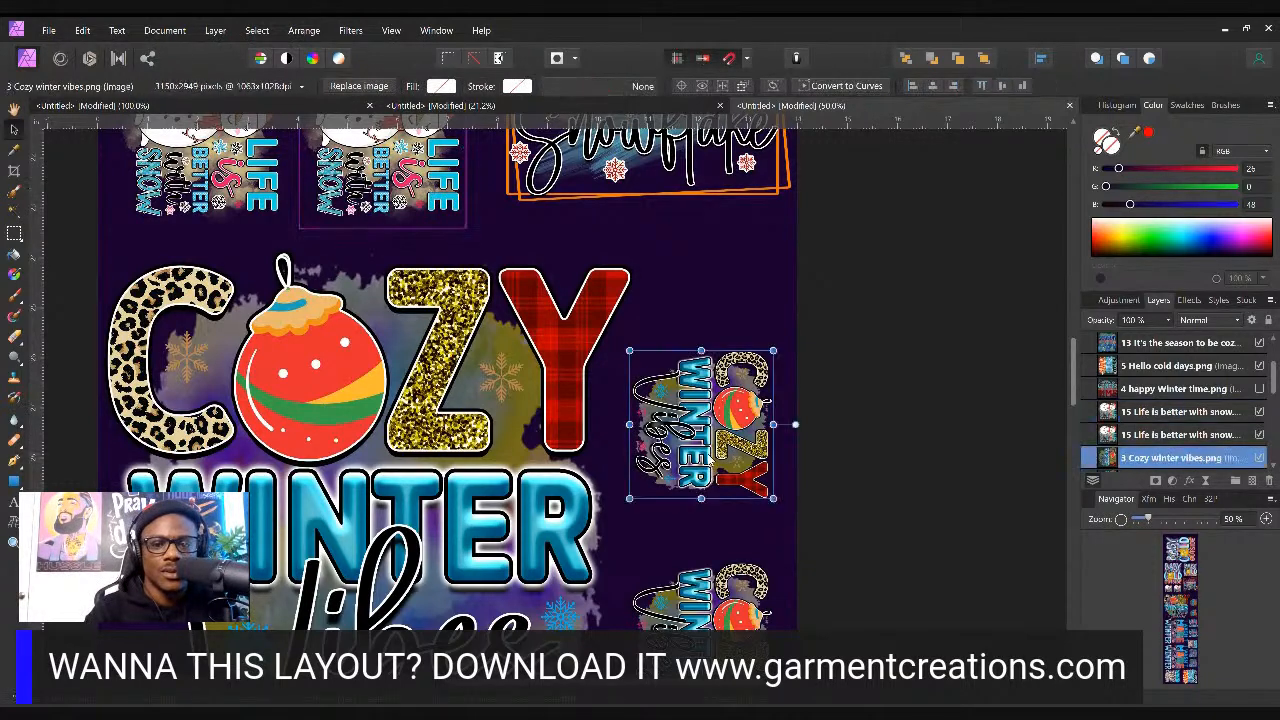
pyautogui.moveTo(711, 460); pyautogui.dragTo(725, 333)
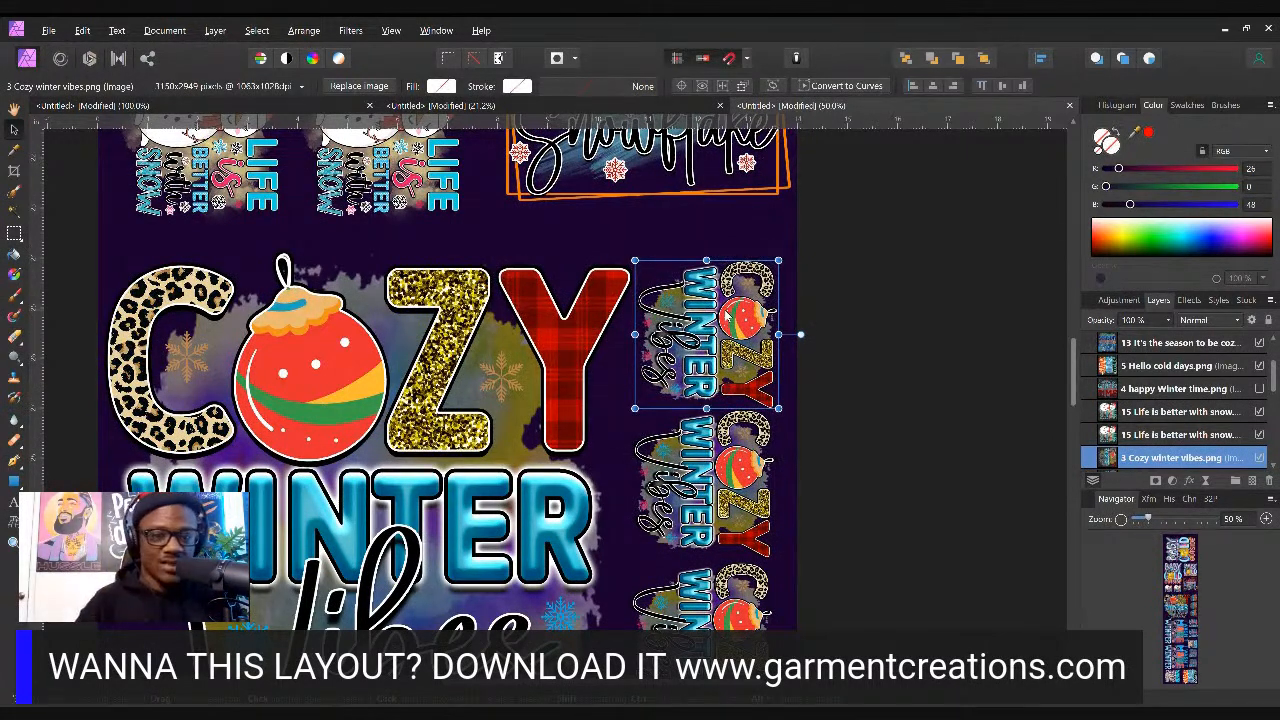
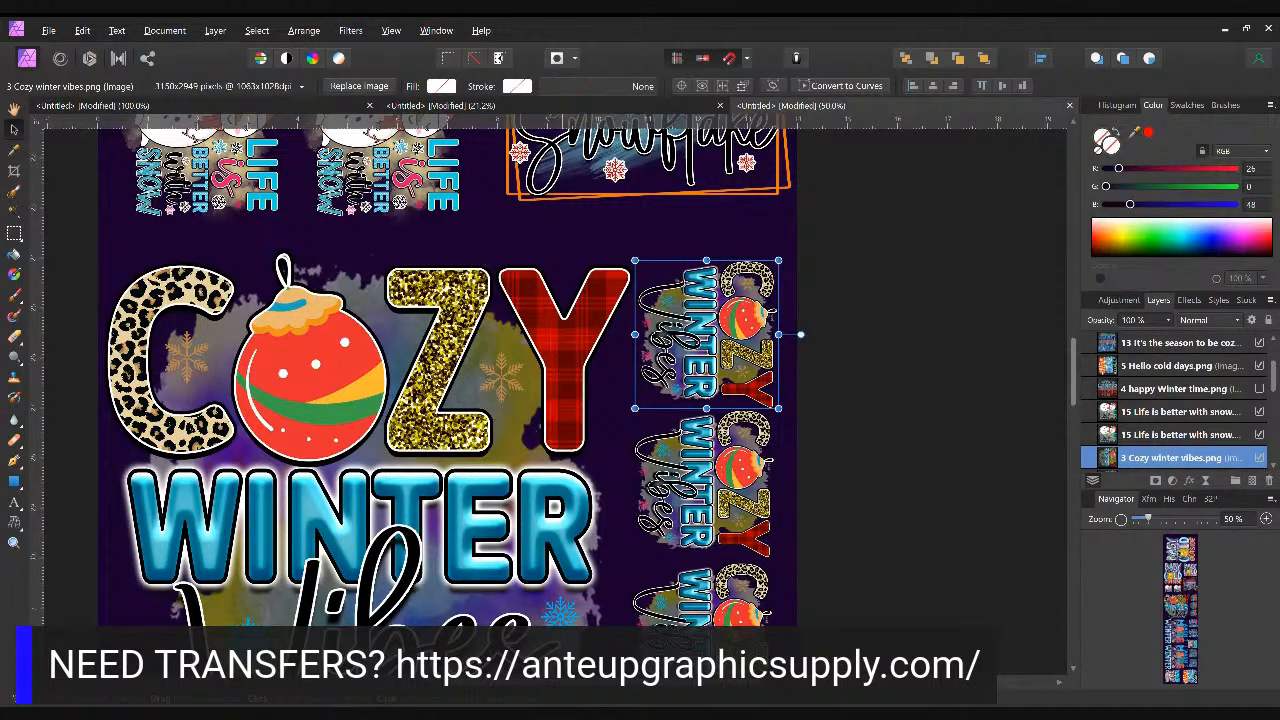
pyautogui.hotkey('ctrl', '0')
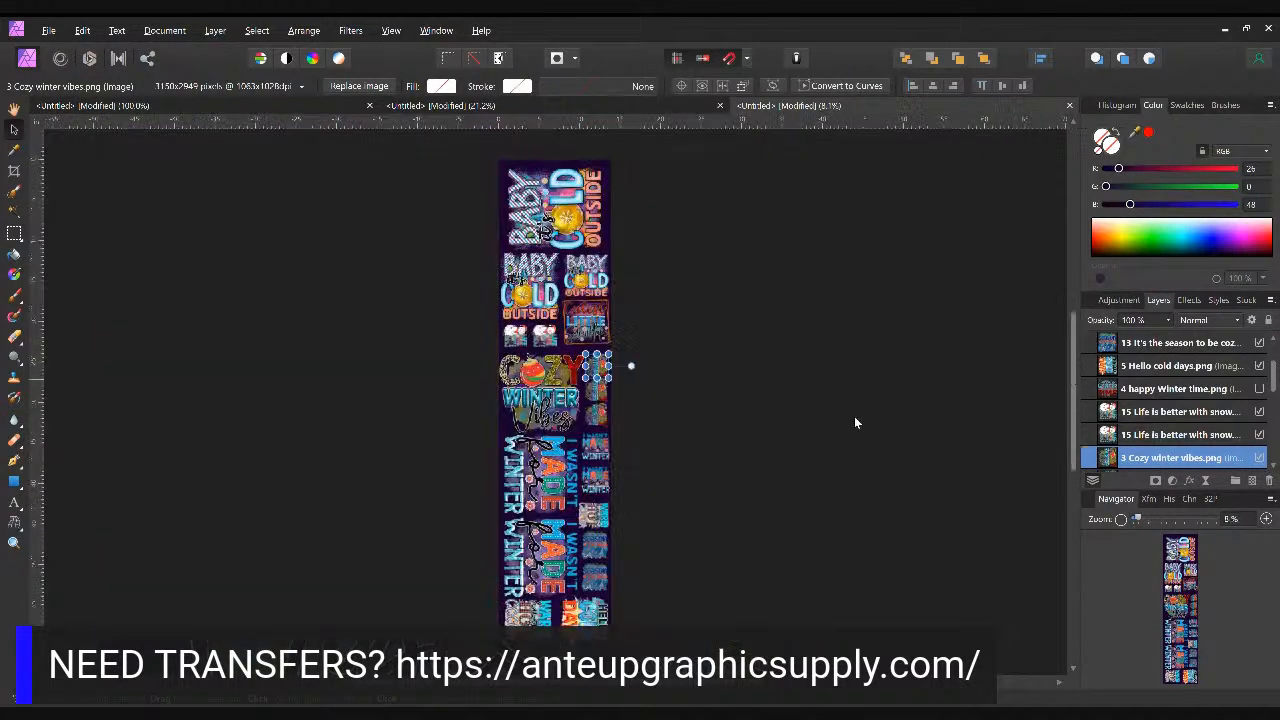
pyautogui.click(757, 432)
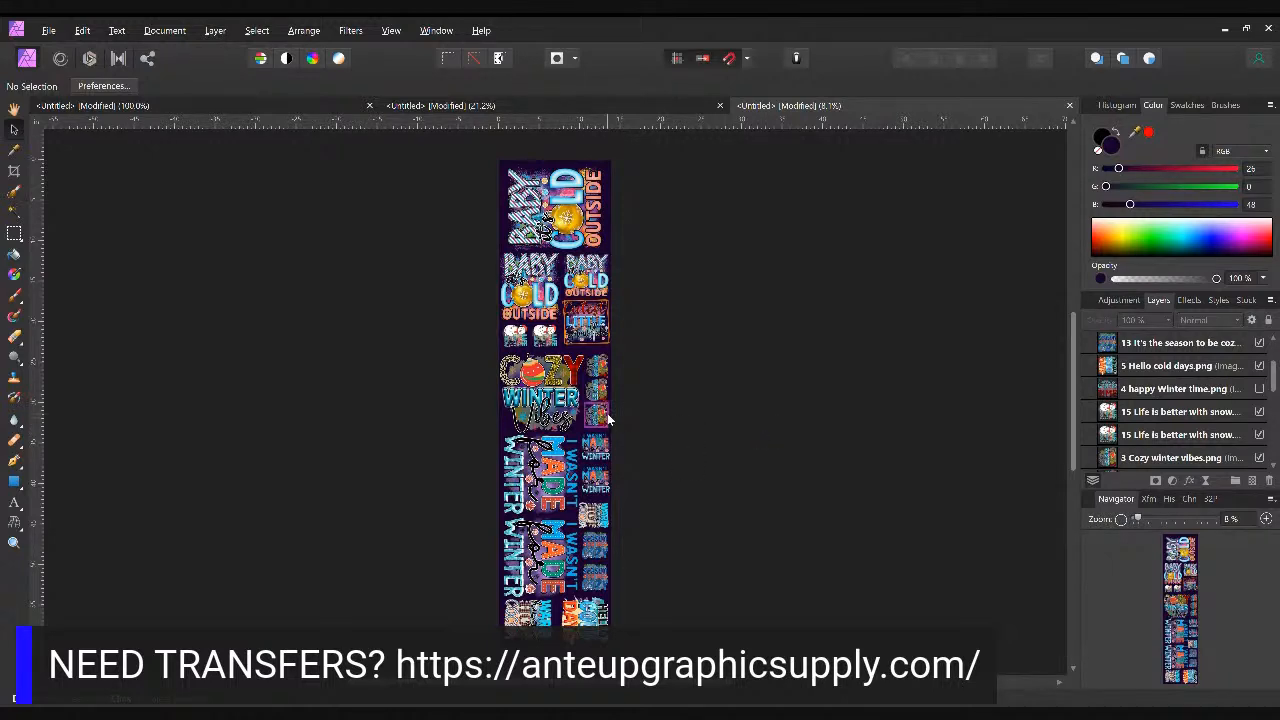
# Move the lowest small Cozy winter vibes design slightly down, widening its gap from the middle copy
pyautogui.scroll(5, 608, 420)
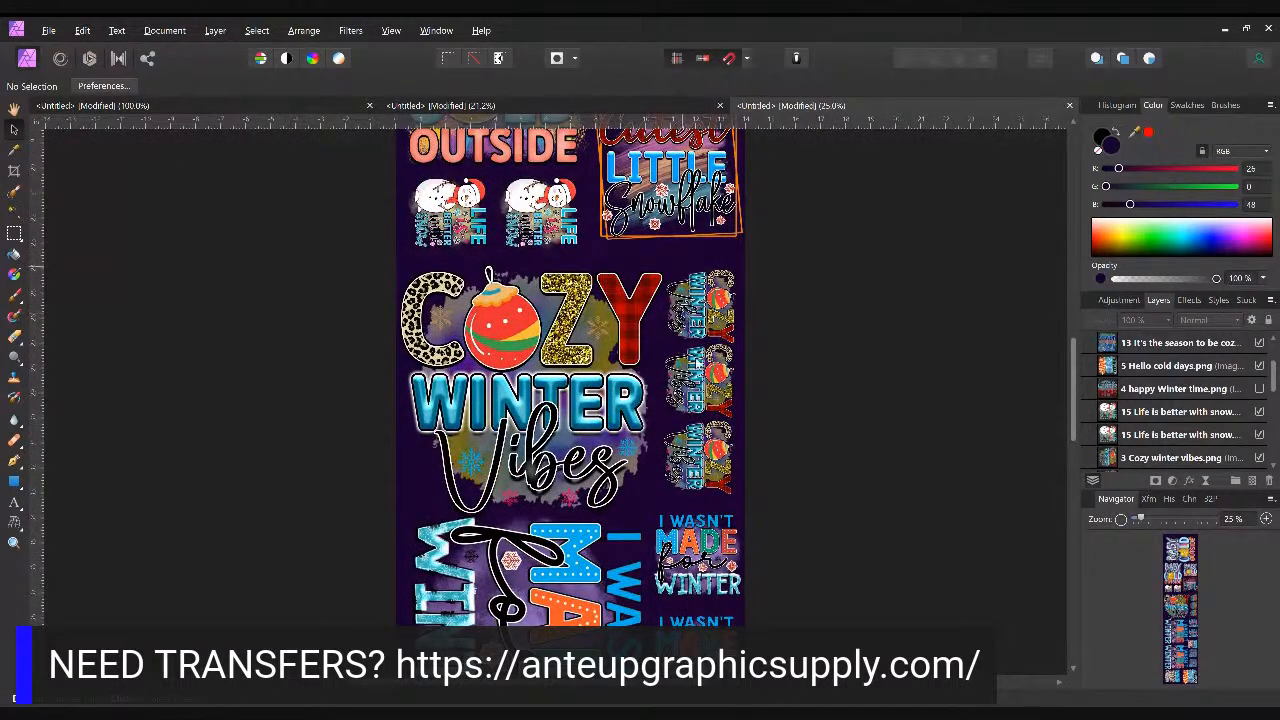
pyautogui.click(716, 479)
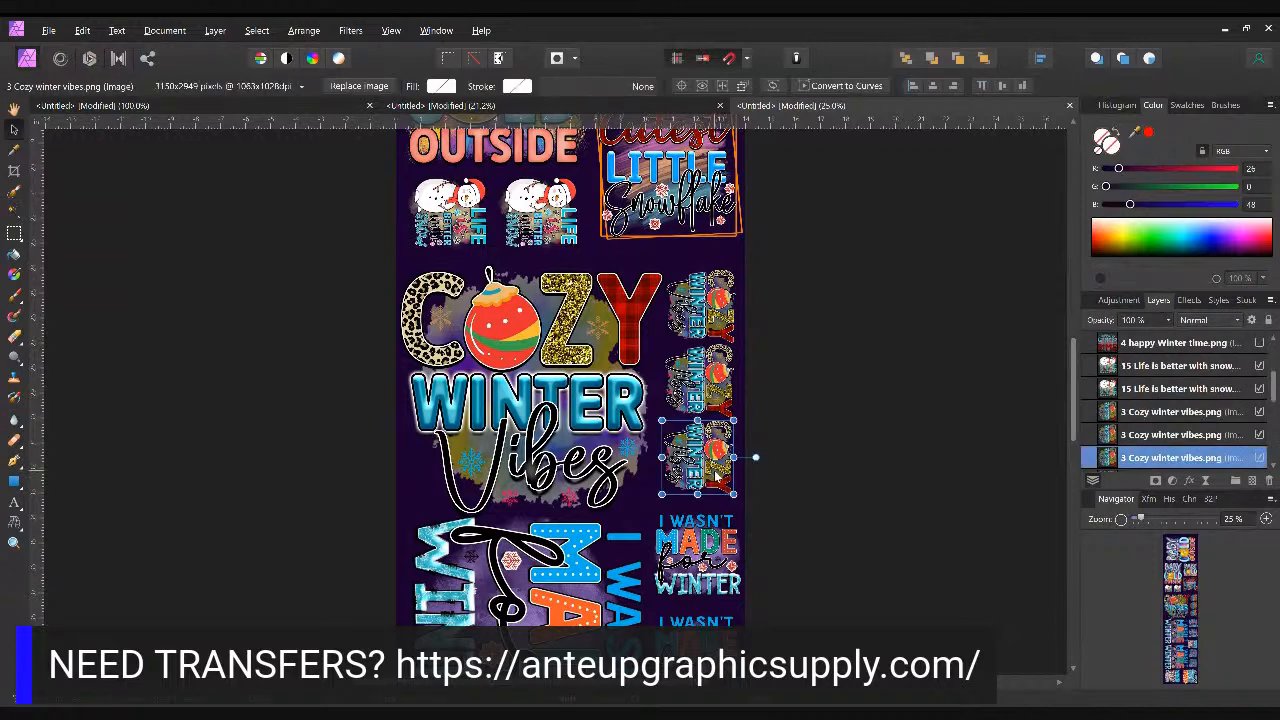
pyautogui.press('Down')
pyautogui.press('Down')
pyautogui.press('Down')
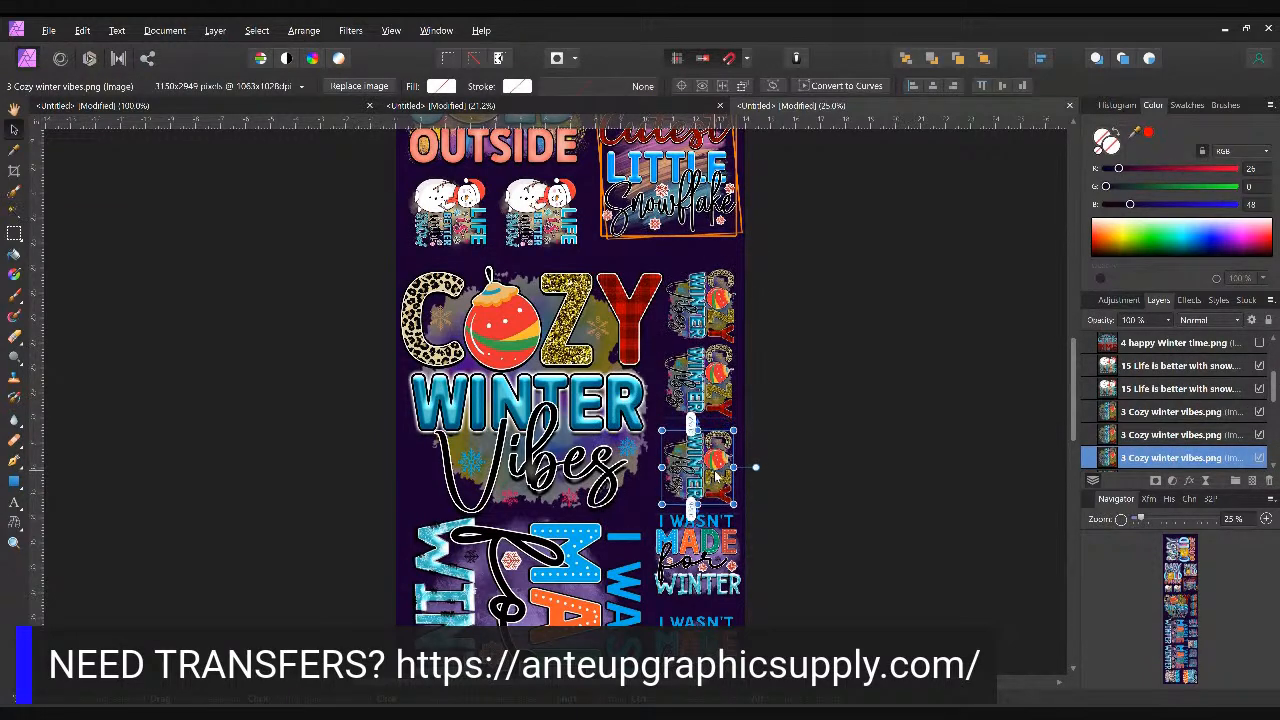
# Move the middle small Cozy winter vibes design slightly down to even out the gaps in the column, and clear the selection
pyautogui.click(716, 385)
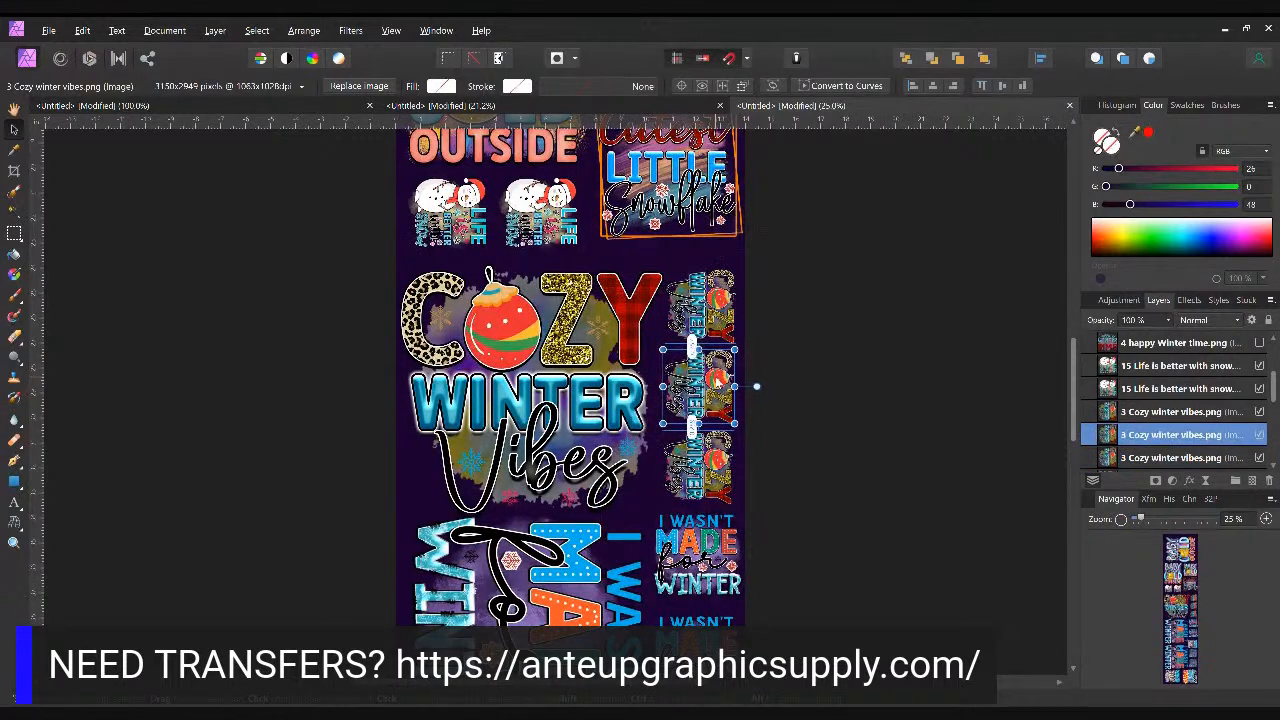
pyautogui.click(832, 394)
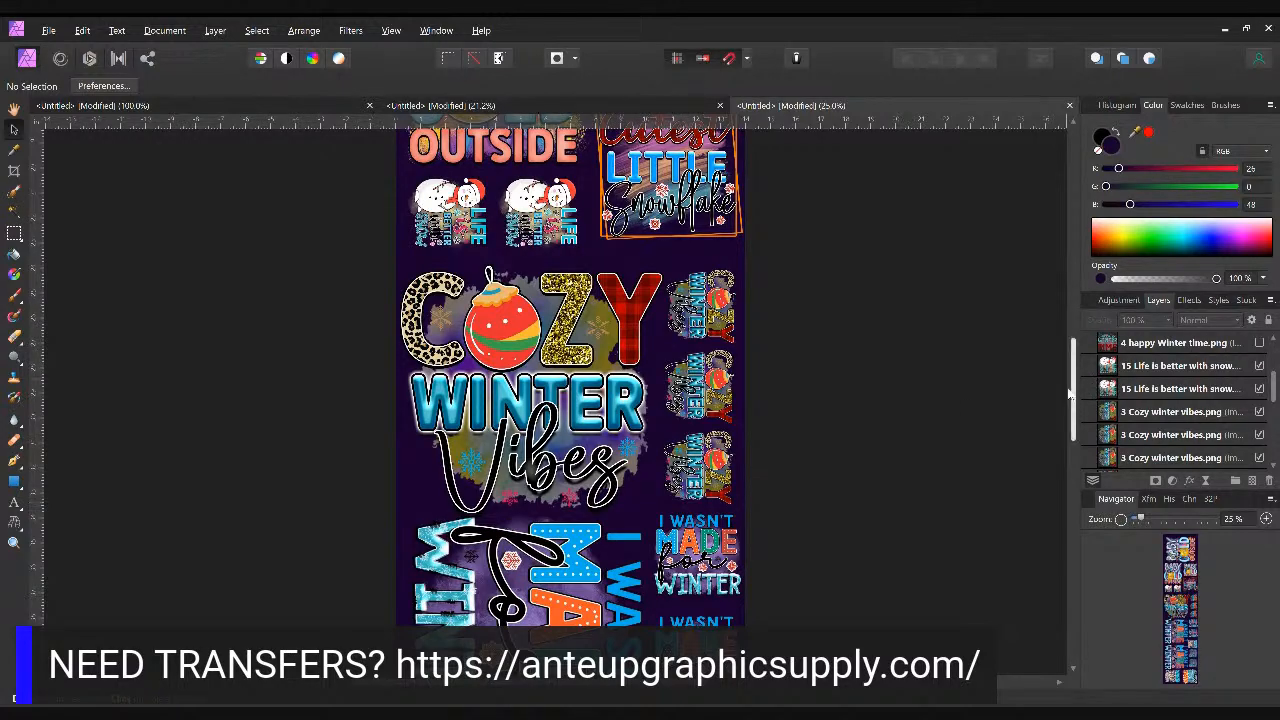
# Hide the dark background rectangle to leave the gang sheet transparent, and check the artwork at actual size and as a whole
pyautogui.scroll(-5, 1058, 432)
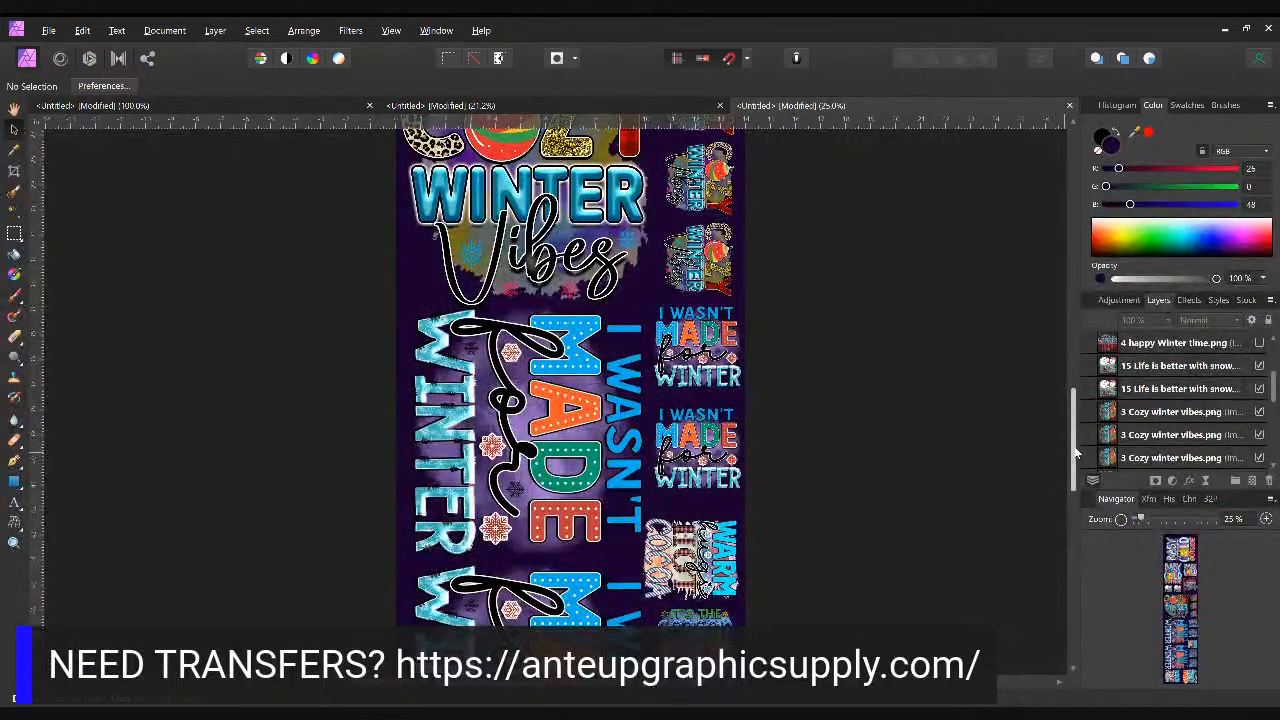
pyautogui.scroll(-10, 1053, 510)
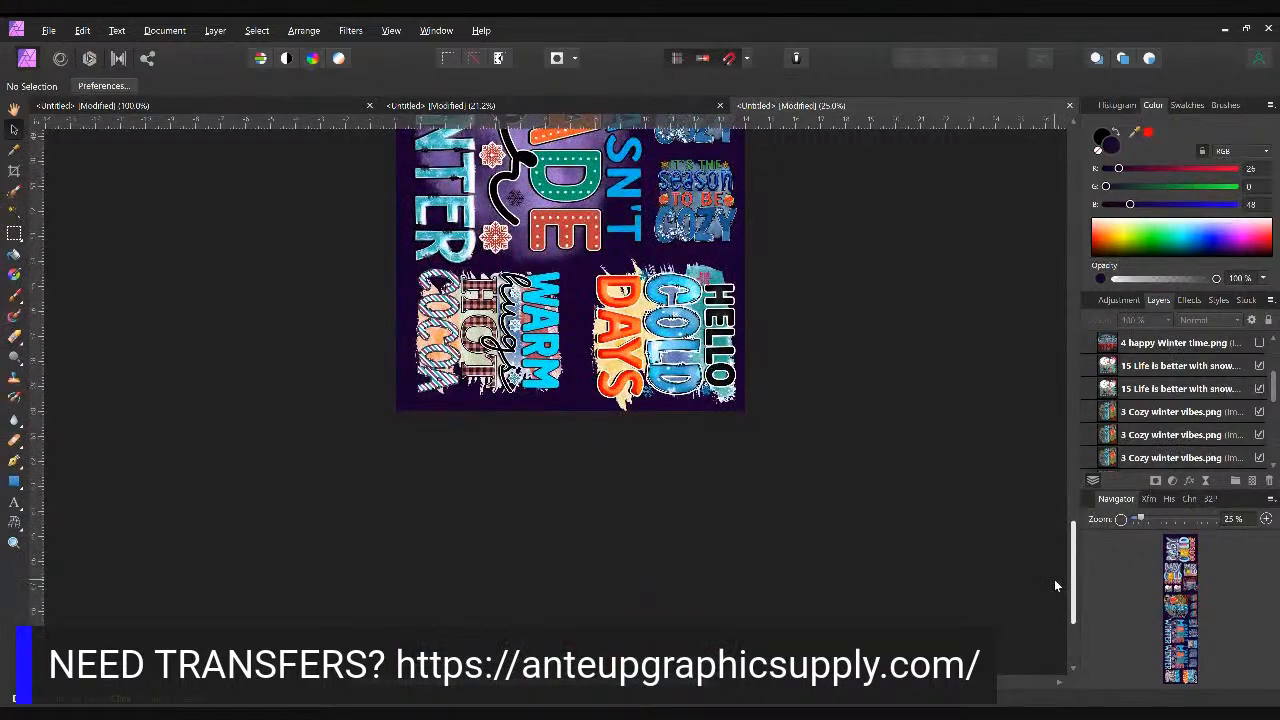
pyautogui.scroll(10, 1054, 586)
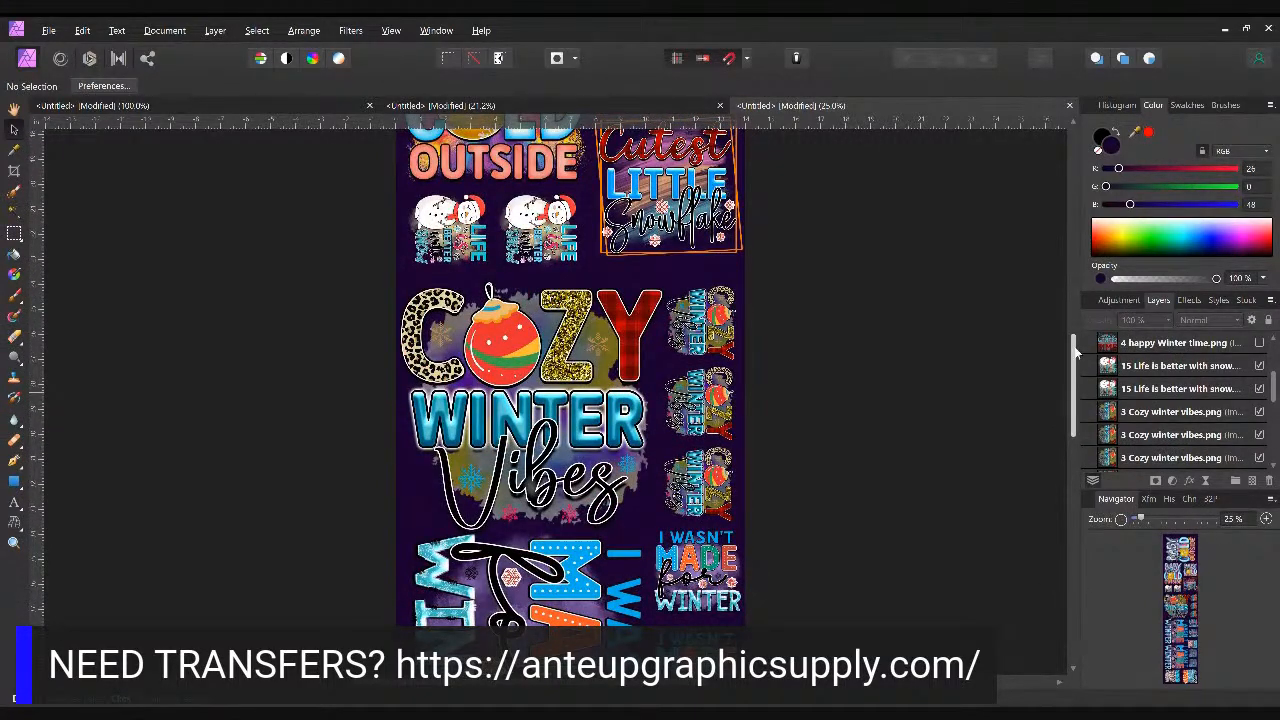
pyautogui.moveTo(1073, 365); pyautogui.dragTo(1056, 240)
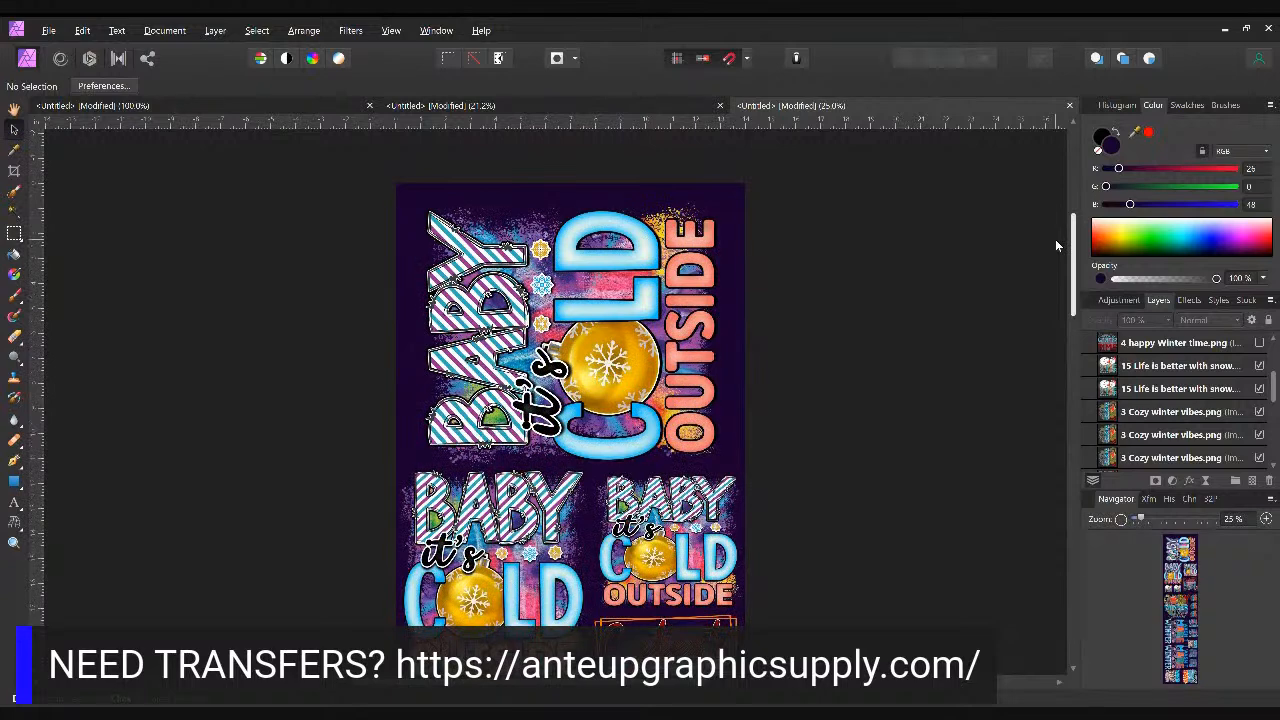
pyautogui.click(708, 194)
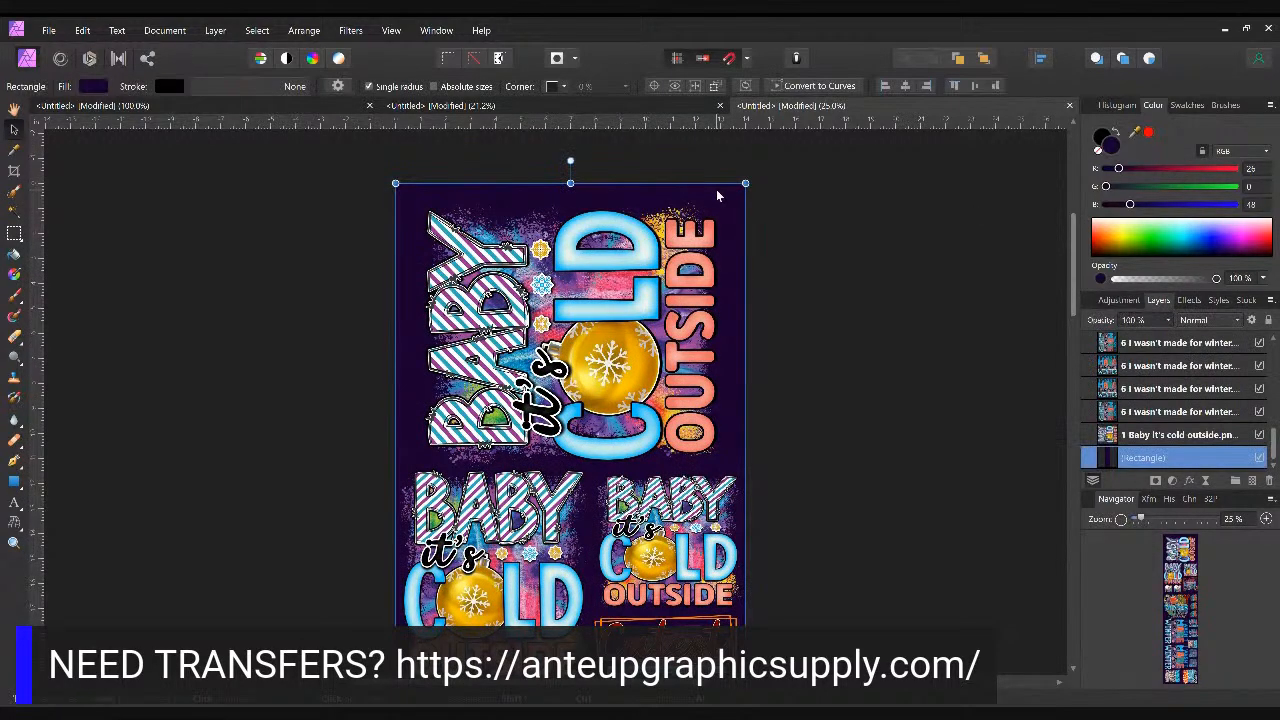
pyautogui.click(1260, 458)
pyautogui.click(942, 398)
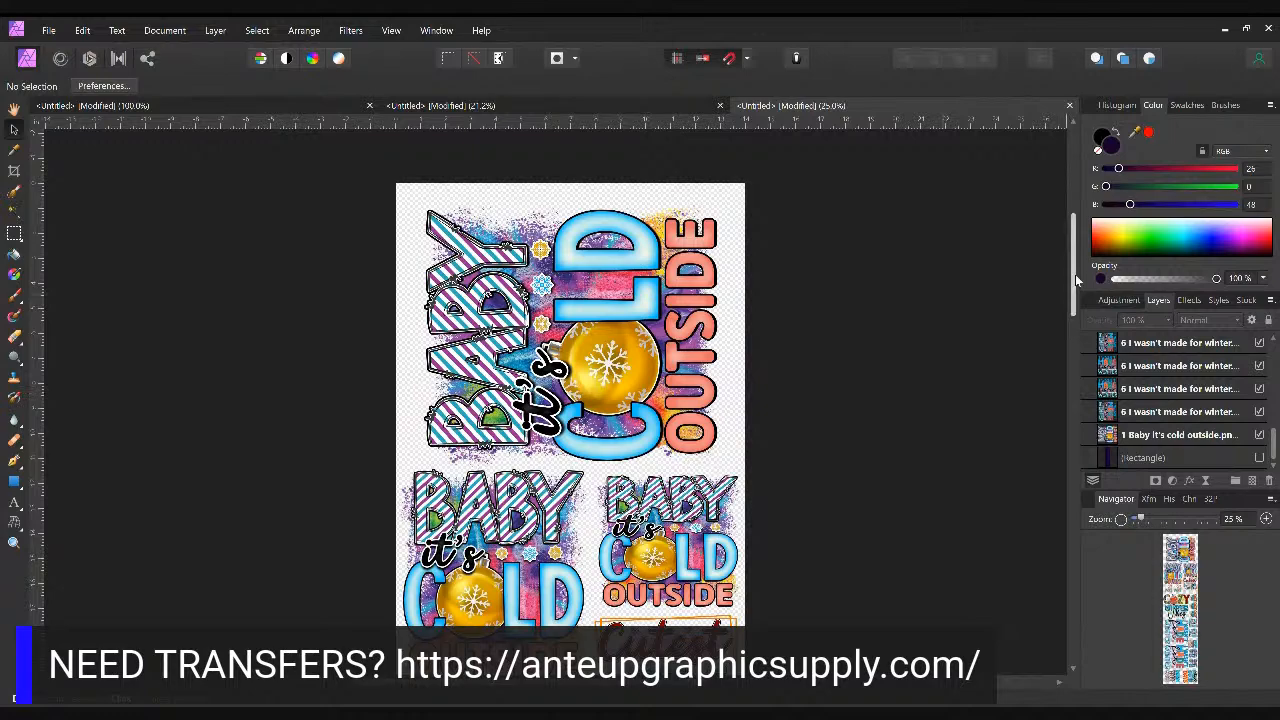
pyautogui.hotkey('ctrl', '1')
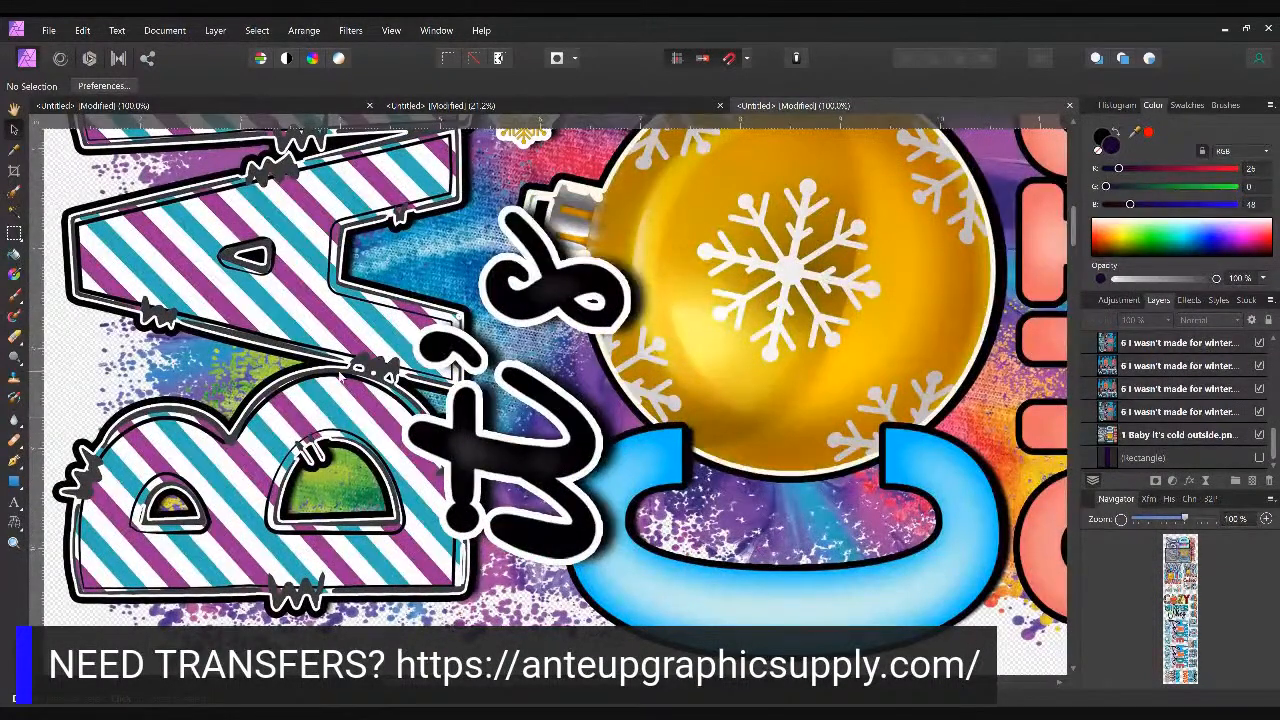
pyautogui.hotkey('ctrl', '0')
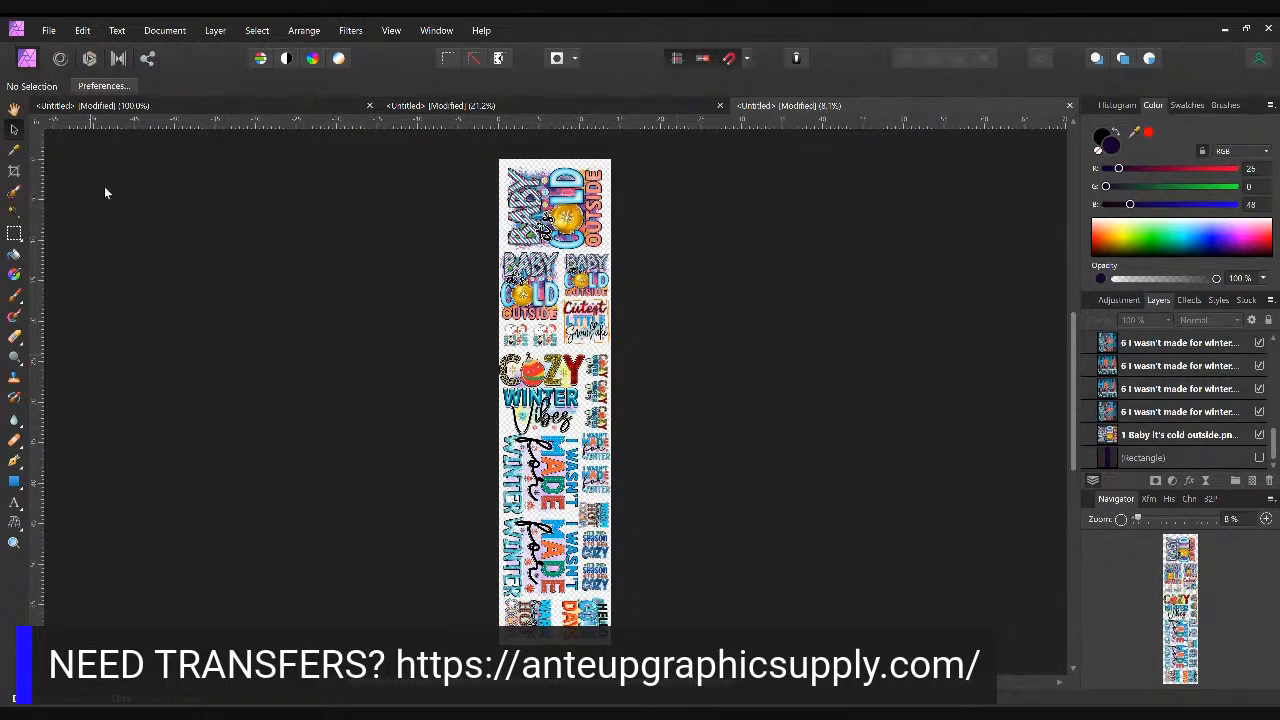
# Start exporting the gang sheet as a PNG file and choose the Downloads folder as its destination
pyautogui.click(49, 31)
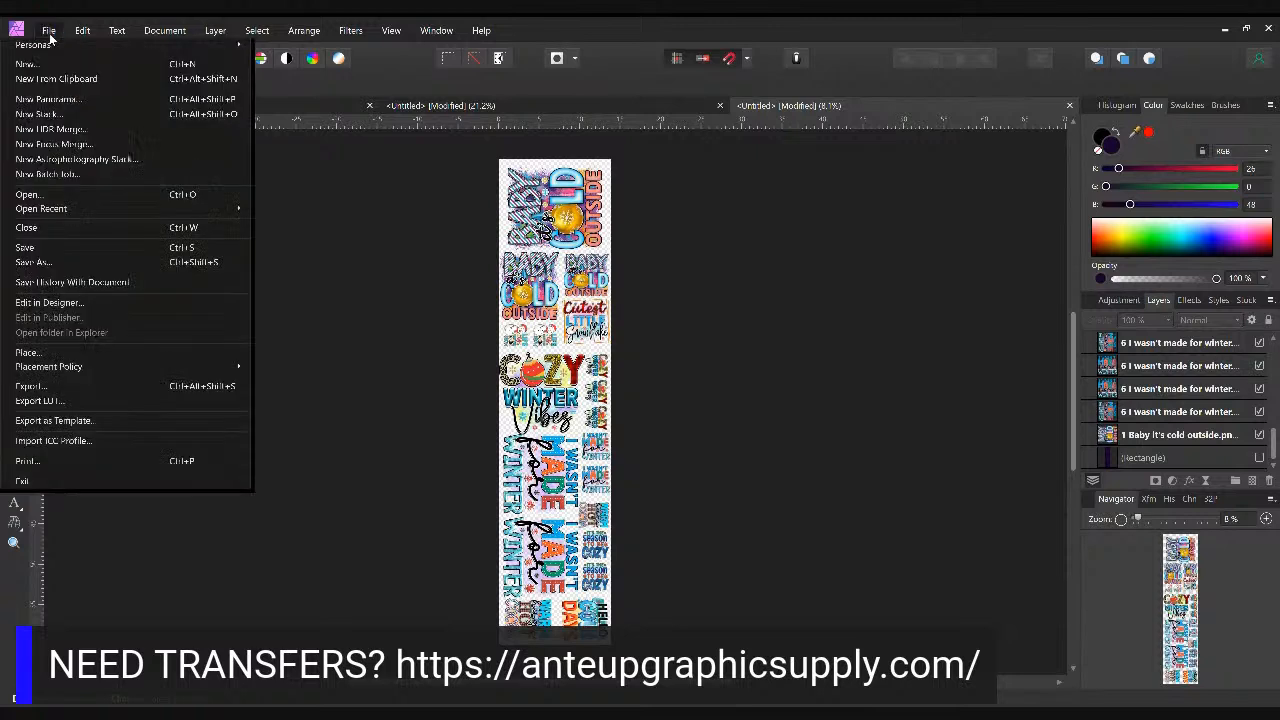
pyautogui.click(87, 386)
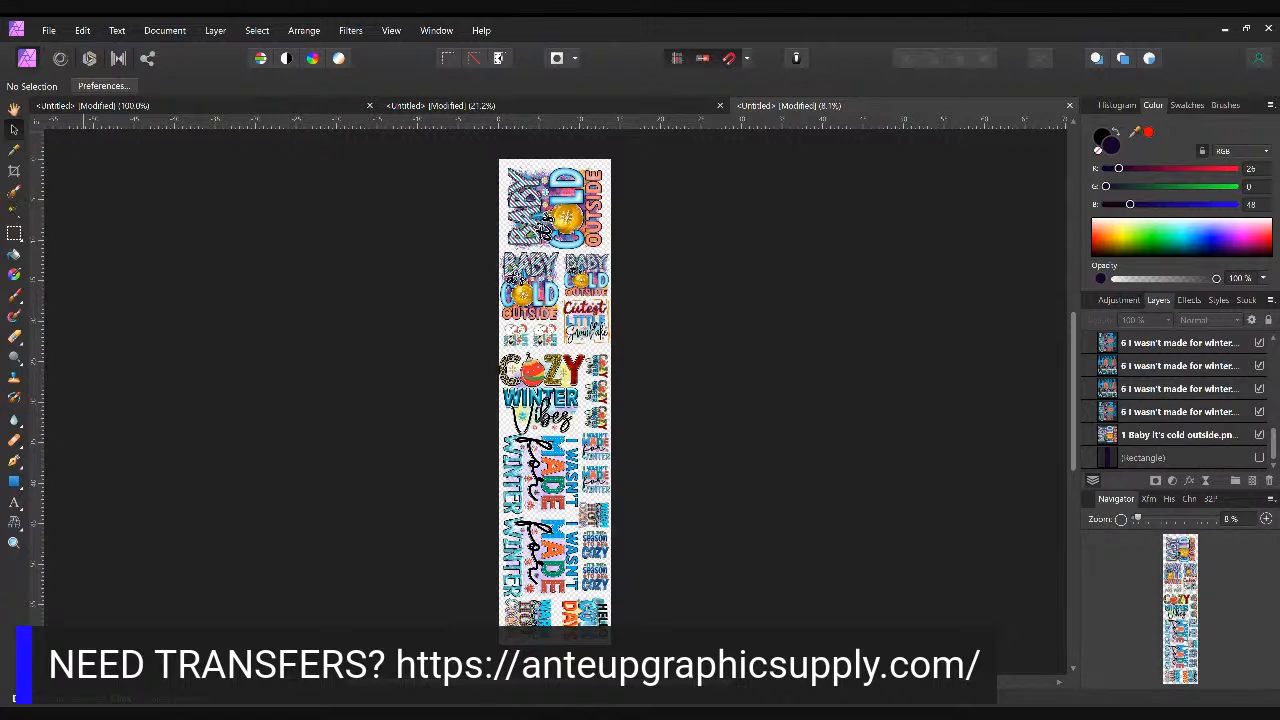
pyautogui.hotkey('ctrl', 'shift', 's')
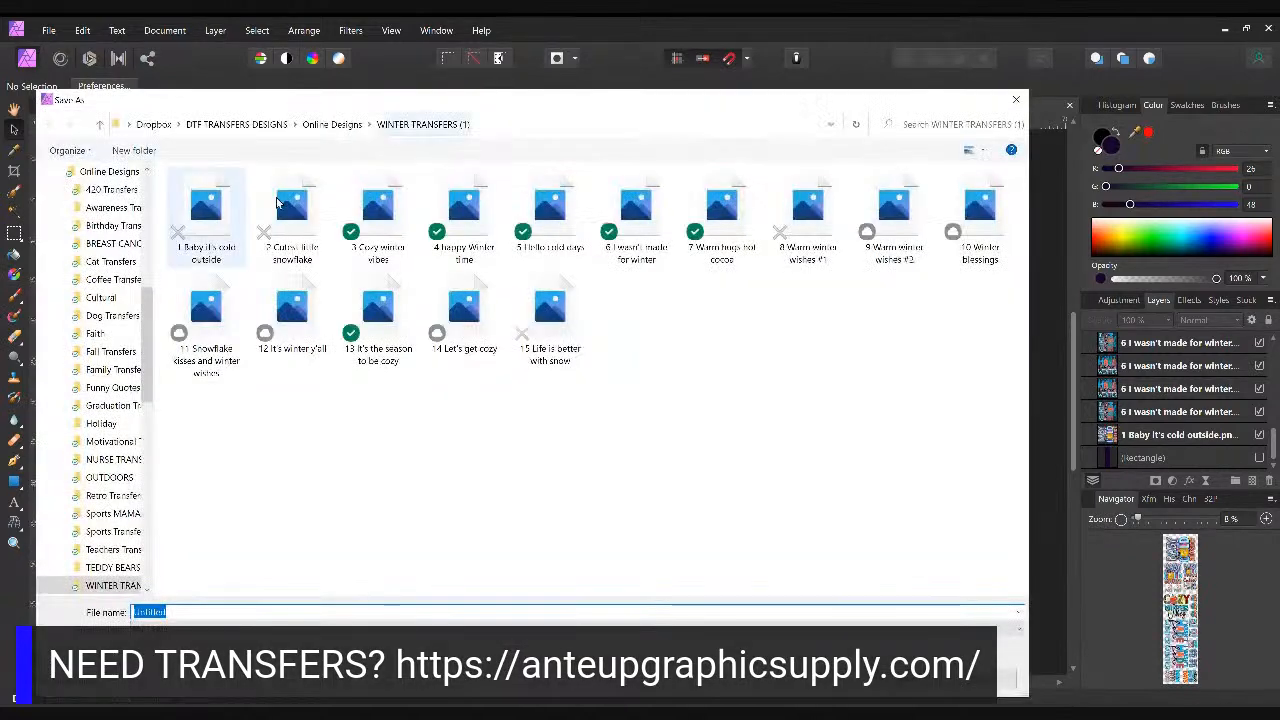
pyautogui.scroll(8, 107, 213)
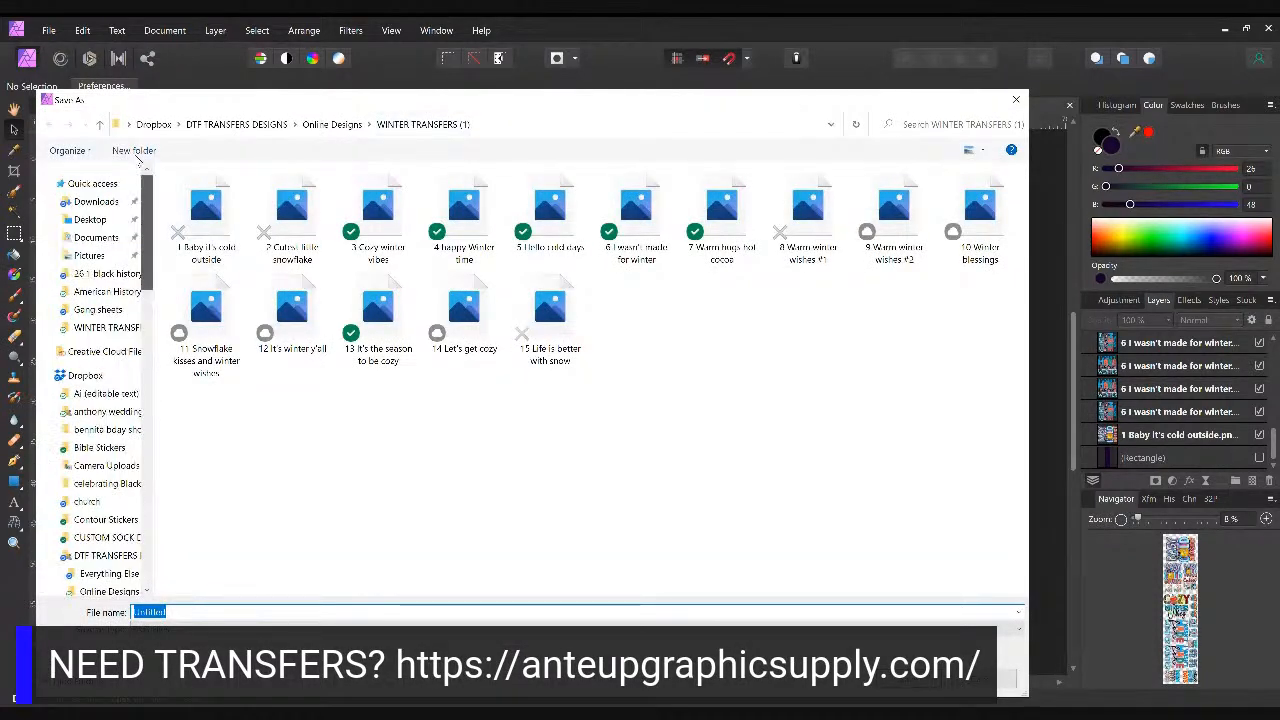
pyautogui.click(96, 201)
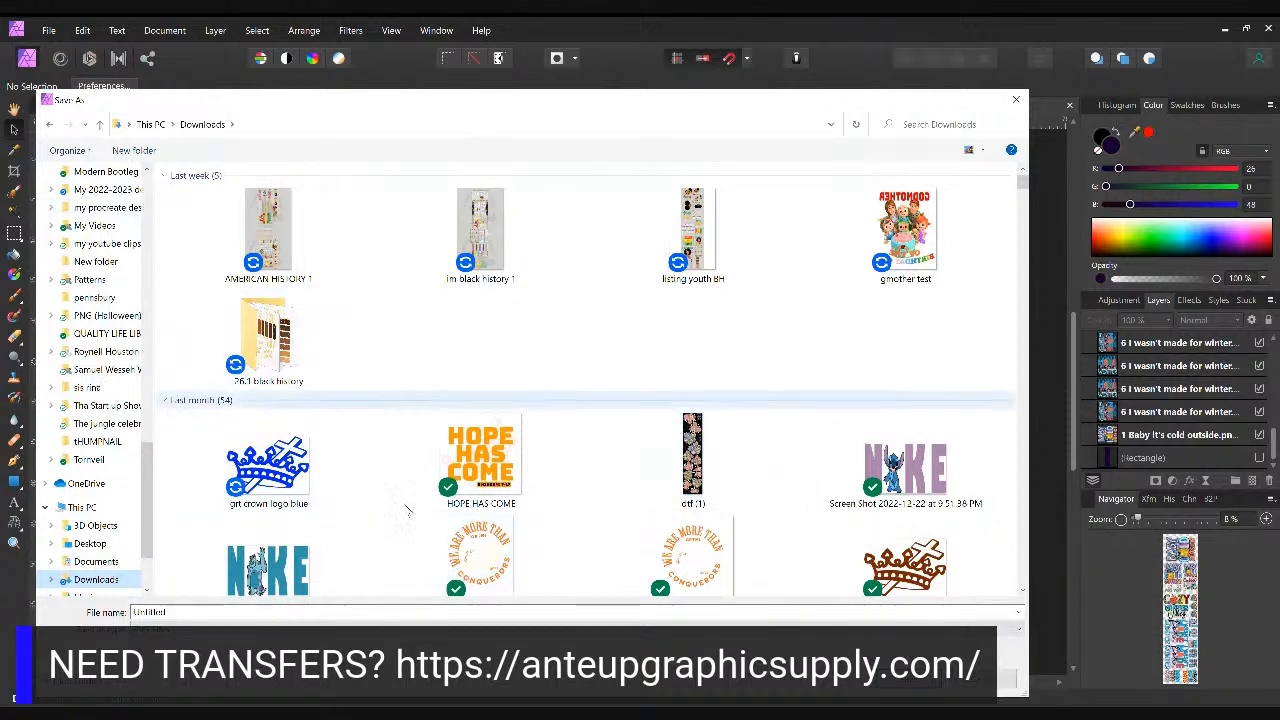
# Name the exported file WINTER GANGSHEET and save it
pyautogui.doubleClick(170, 612)
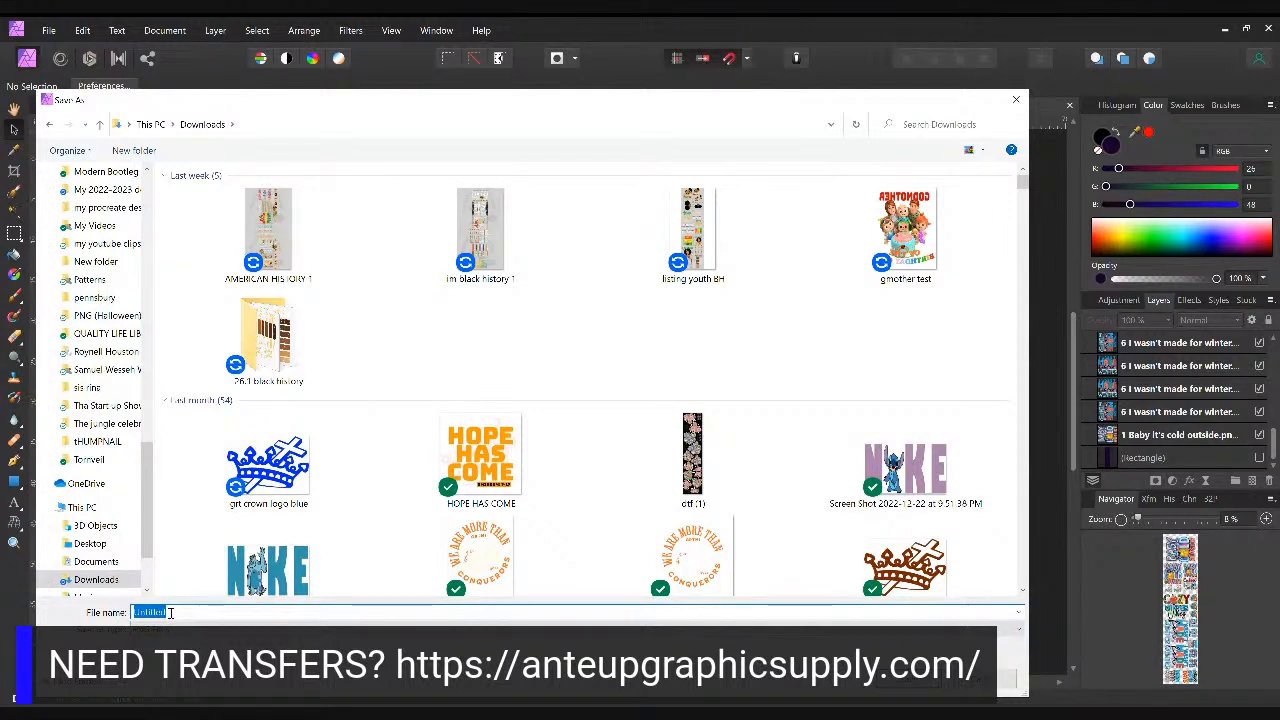
pyautogui.write('GANG')
pyautogui.press('Home')
pyautogui.write('WINTR')
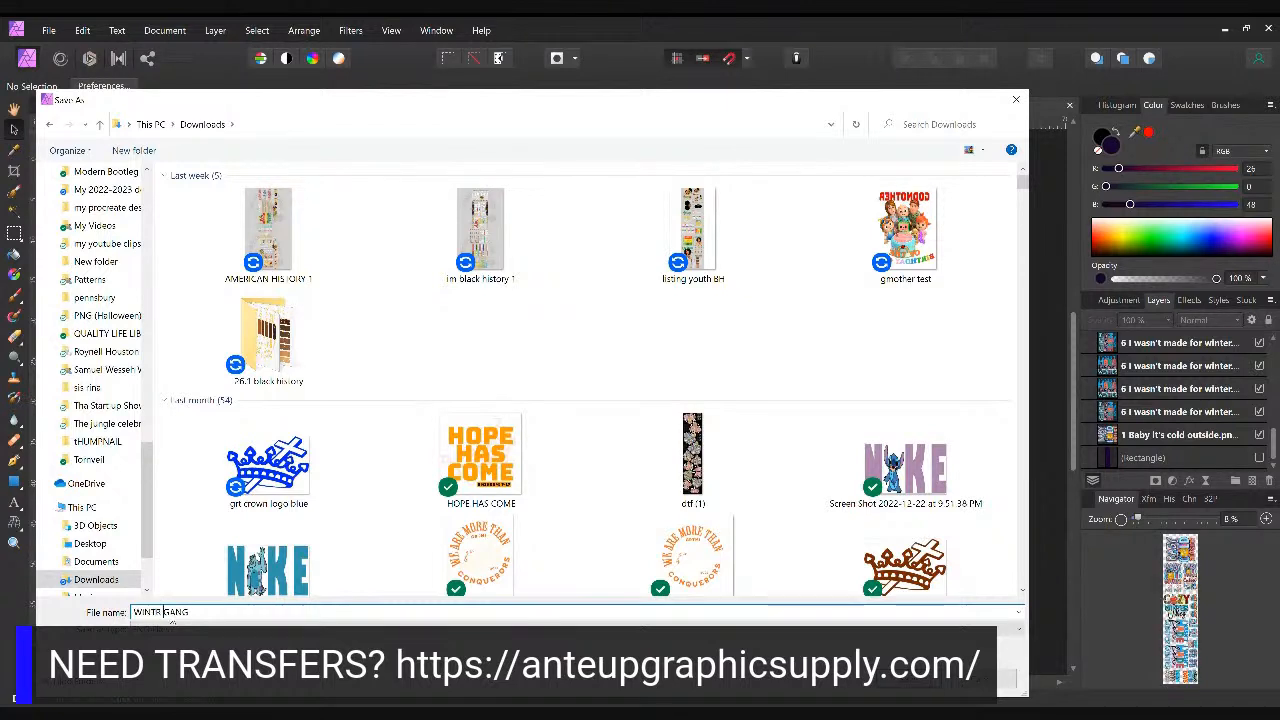
pyautogui.press('BackSpace')
pyautogui.press('BackSpace')
pyautogui.write('TER GANG')
pyautogui.press('BackSpace')
pyautogui.press('BackSpace')
pyautogui.press('BackSpace')
pyautogui.press('BackSpace')
pyautogui.write('SHIRT')
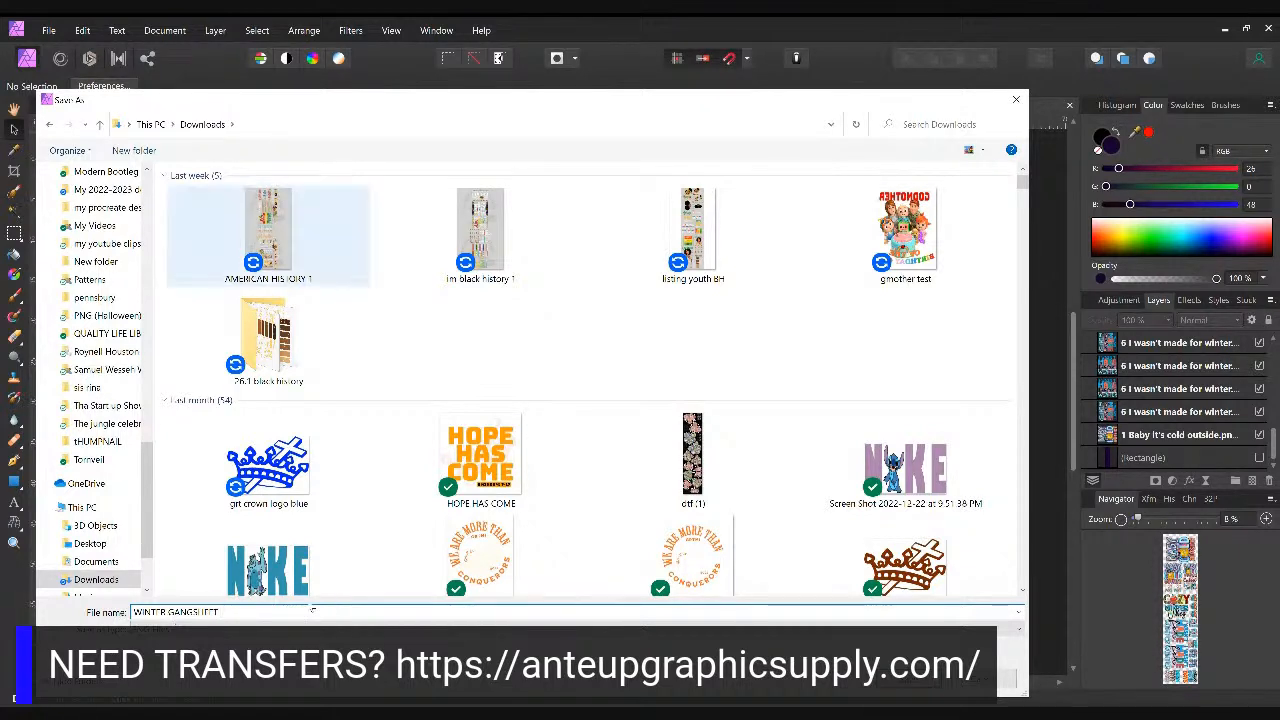
pyautogui.press('Return')
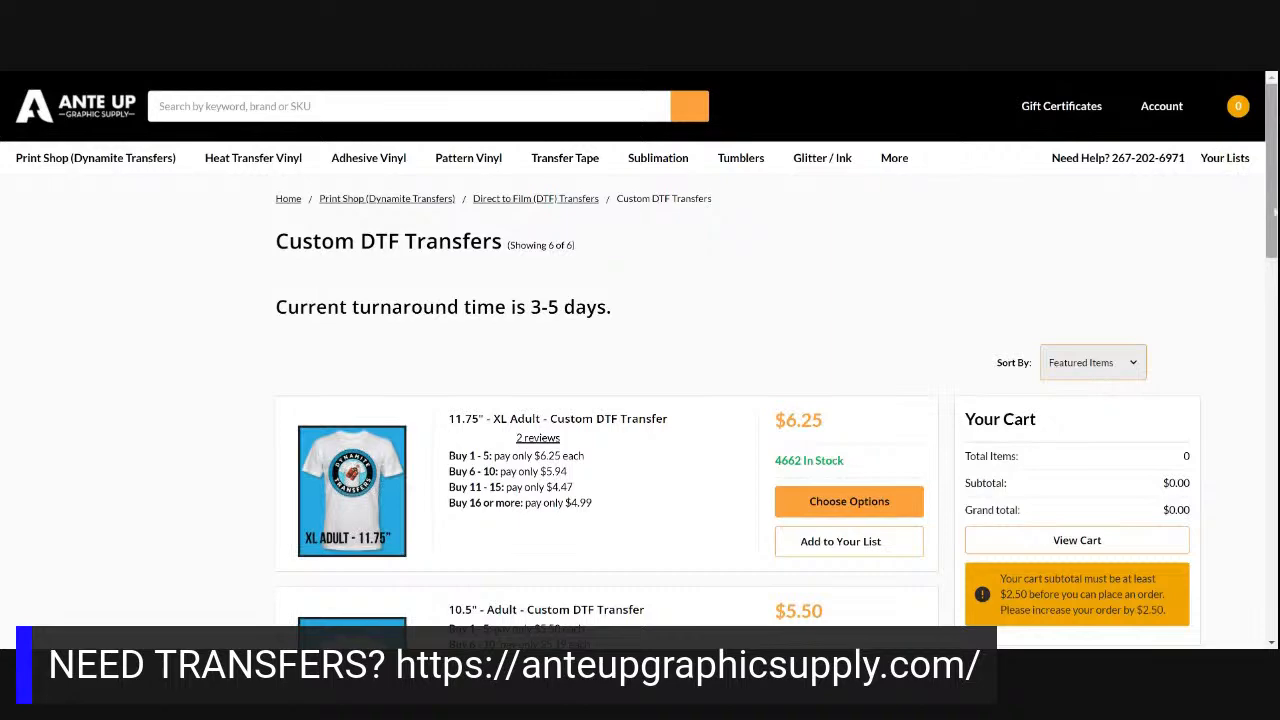
# On the Ante Up Graphic Supply site, choose the 14" x 60" size for Custom Gang Sheets and upload WINTER GANGSHEET.png
pyautogui.moveTo(1268, 212); pyautogui.dragTo(1228, 556)
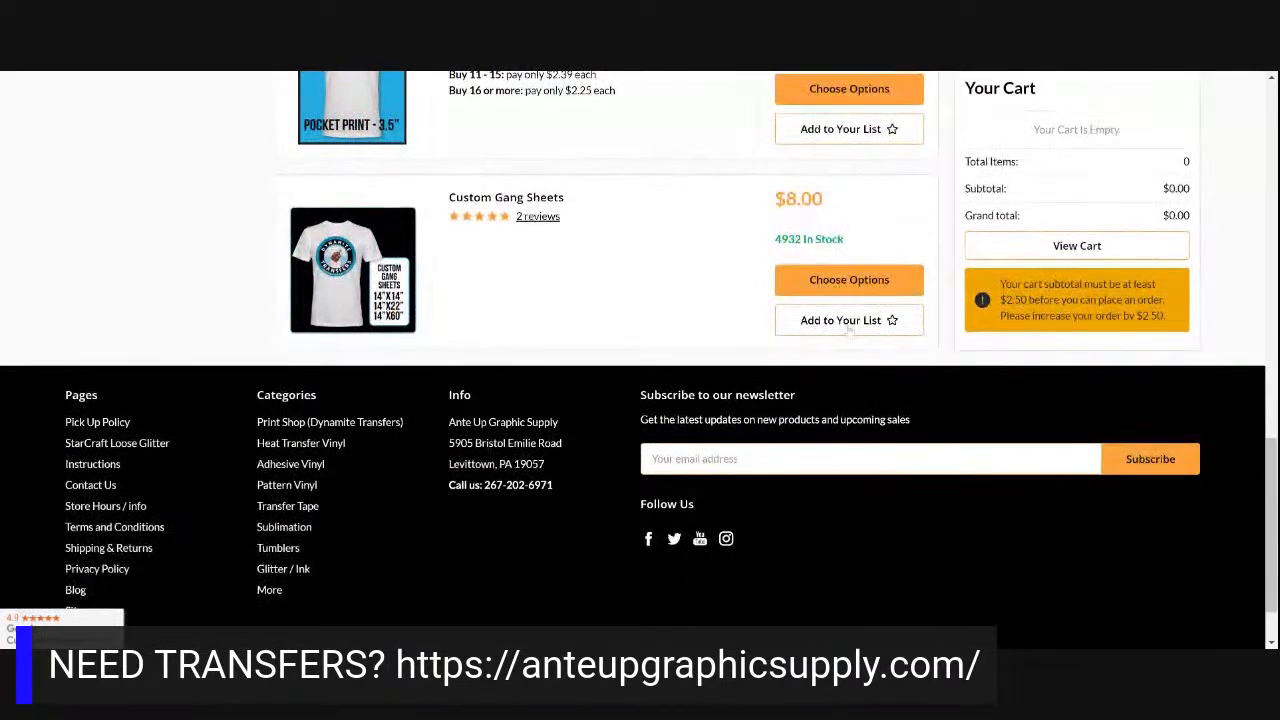
pyautogui.click(829, 284)
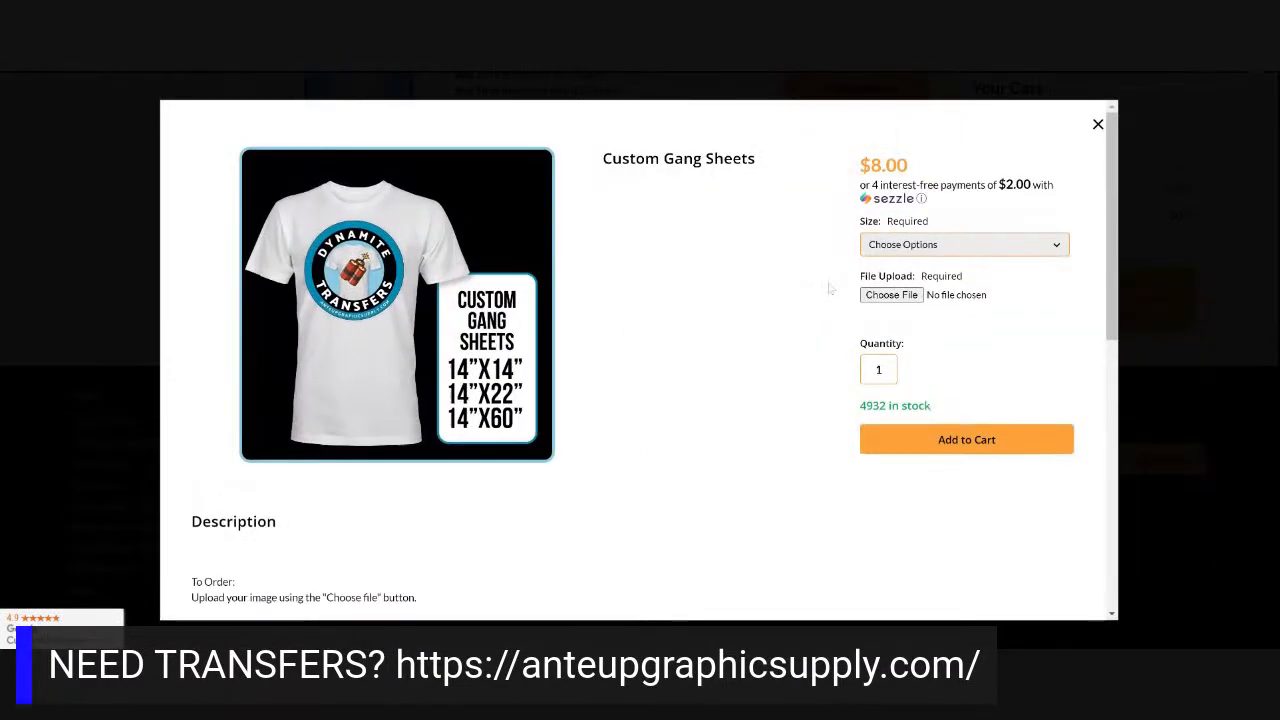
pyautogui.click(900, 310)
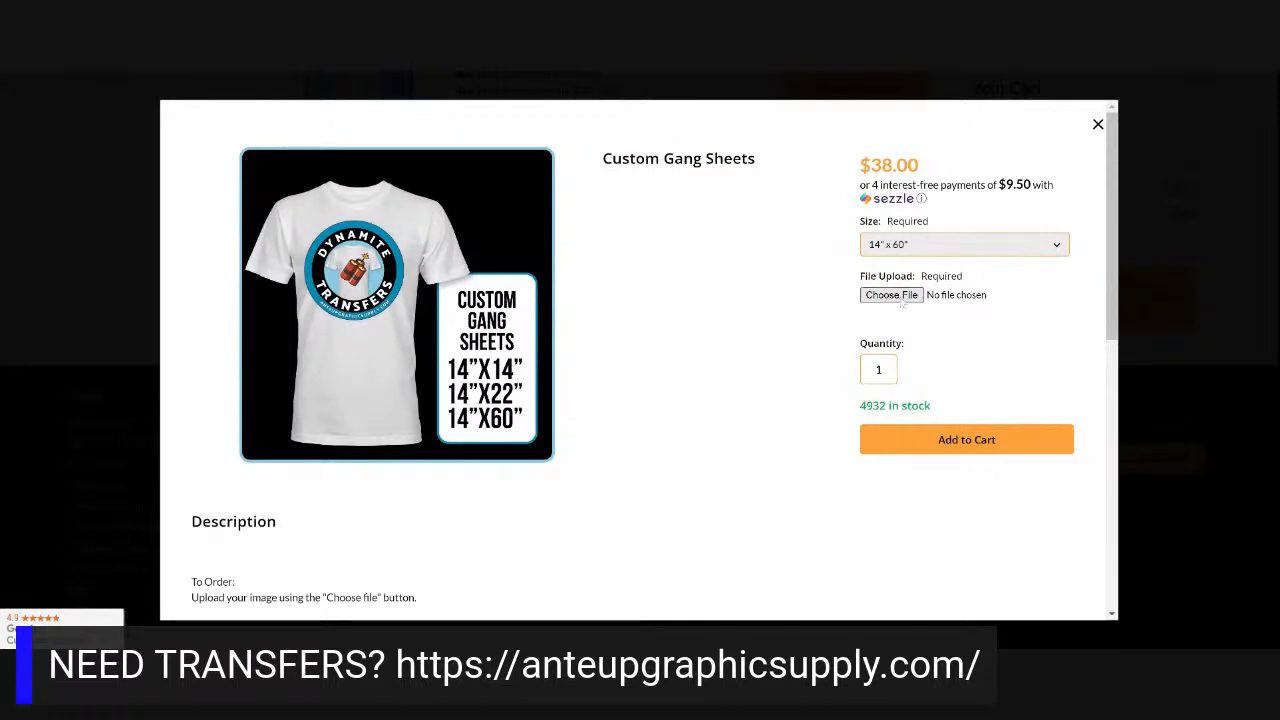
pyautogui.press('Return')
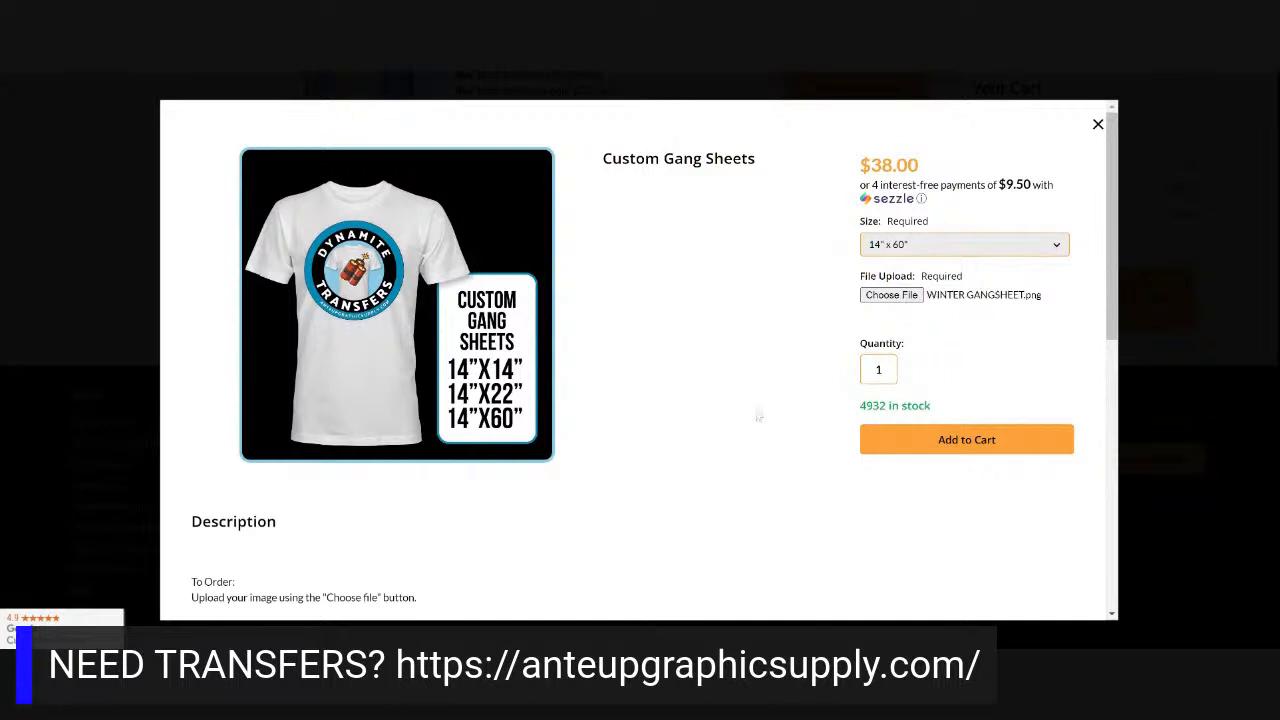
# Review the quantity of the custom gang sheet and add the order to the cart
pyautogui.doubleClick(880, 370)
pyautogui.write('0')
pyautogui.press('BackSpace')
pyautogui.click(966, 440)
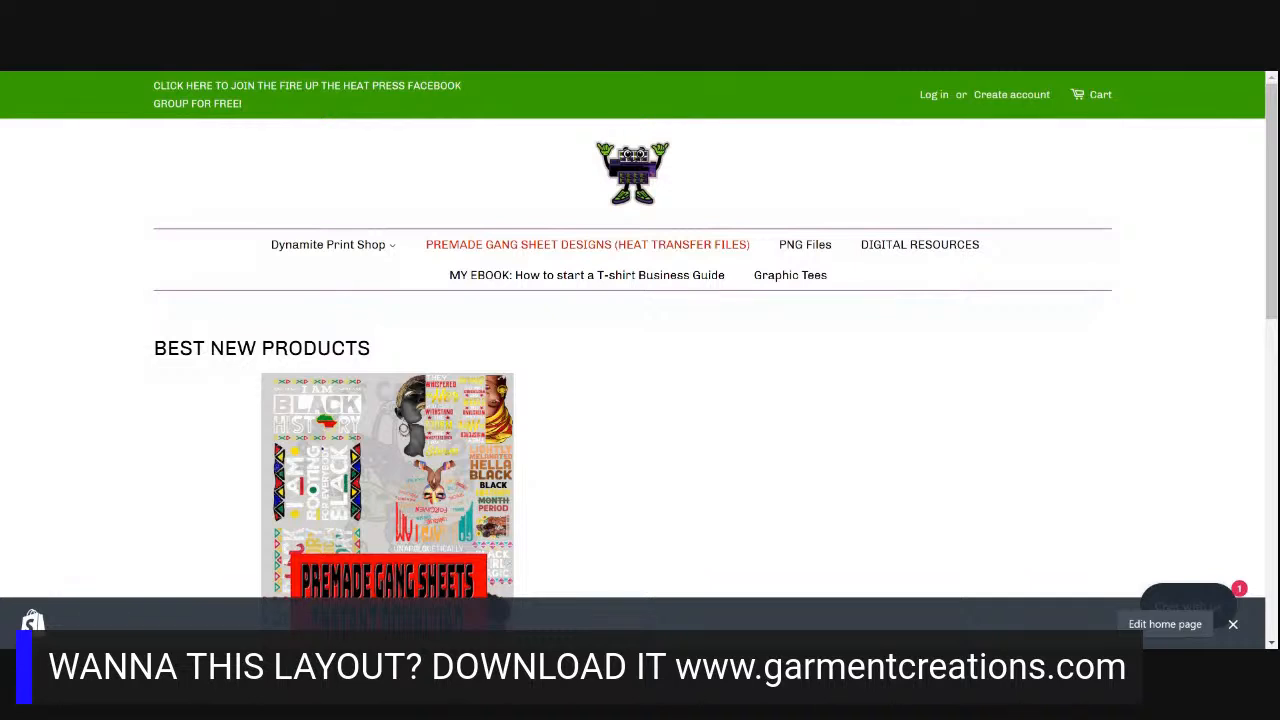
# On the Garment Creations site, browse the premade gang sheet designs and view the Strong Woman BHM sheet and its related products
pyautogui.click(600, 248)
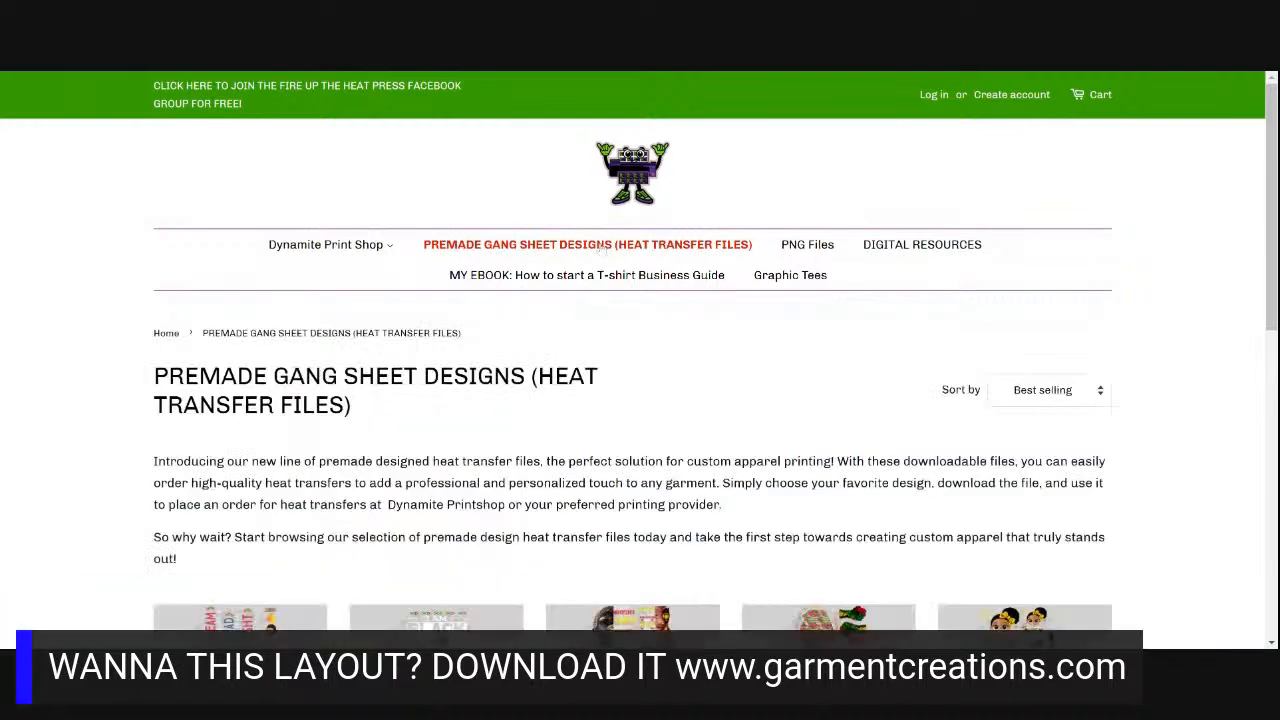
pyautogui.scroll(-4, 1183, 398)
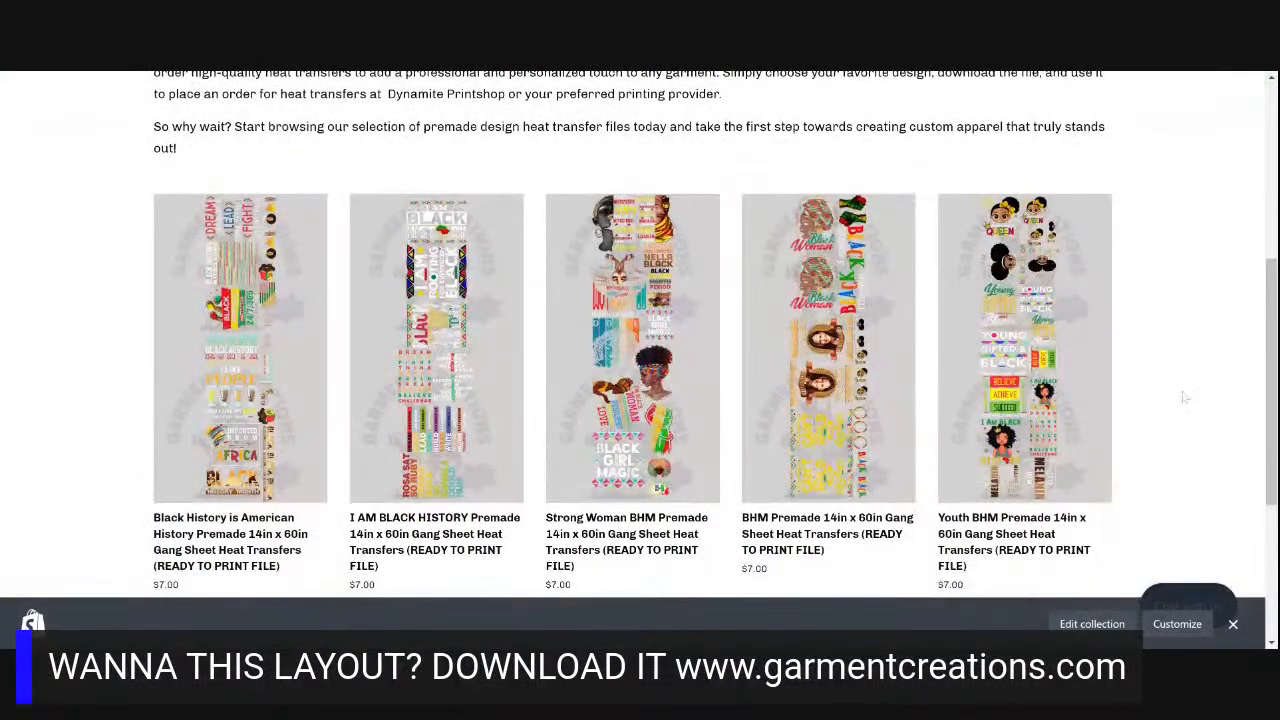
pyautogui.moveTo(1267, 366)
pyautogui.mouseDown()
pyautogui.moveTo(1262, 432)
pyautogui.moveTo(1262, 383)
pyautogui.mouseUp()
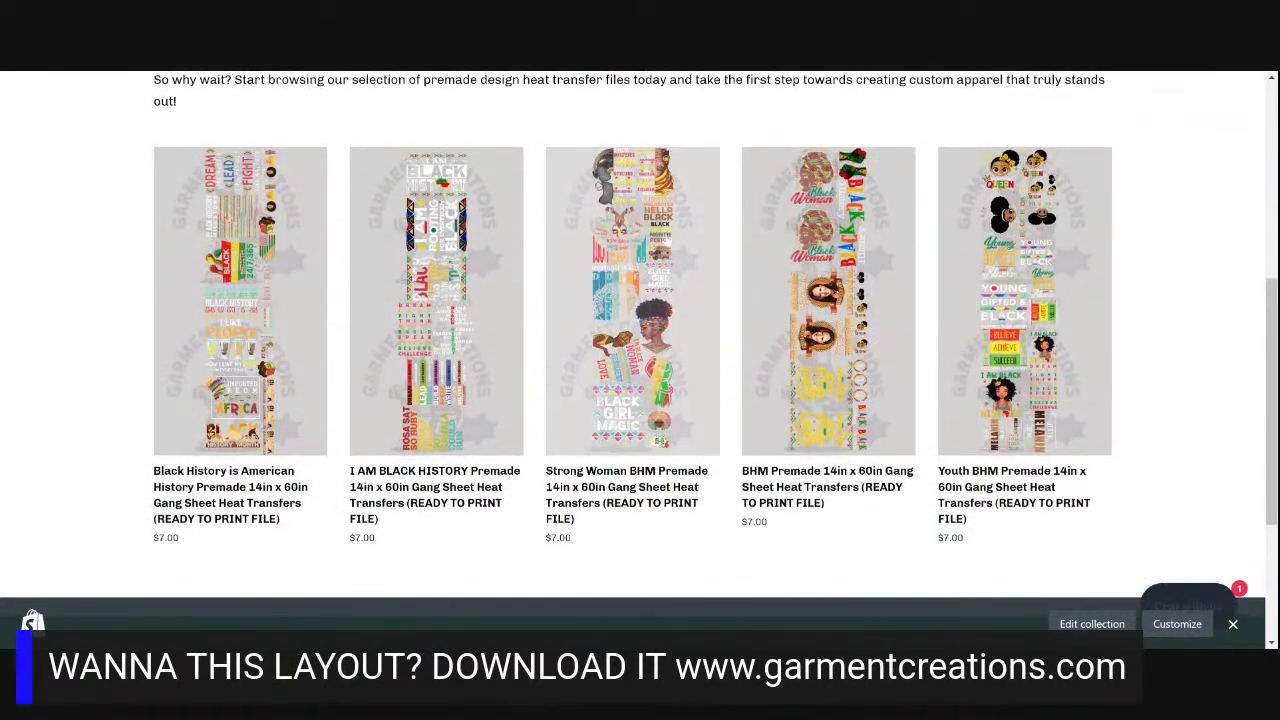
pyautogui.click(632, 300)
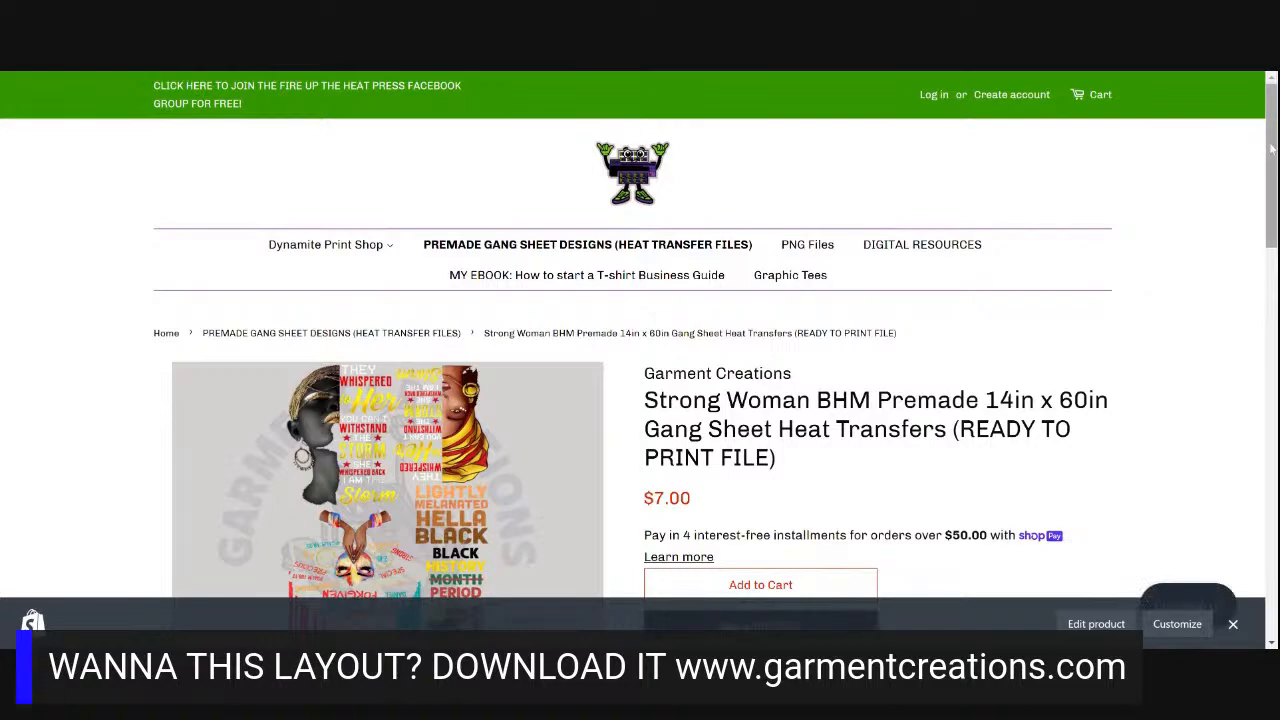
pyautogui.moveTo(1266, 145); pyautogui.dragTo(1203, 434)
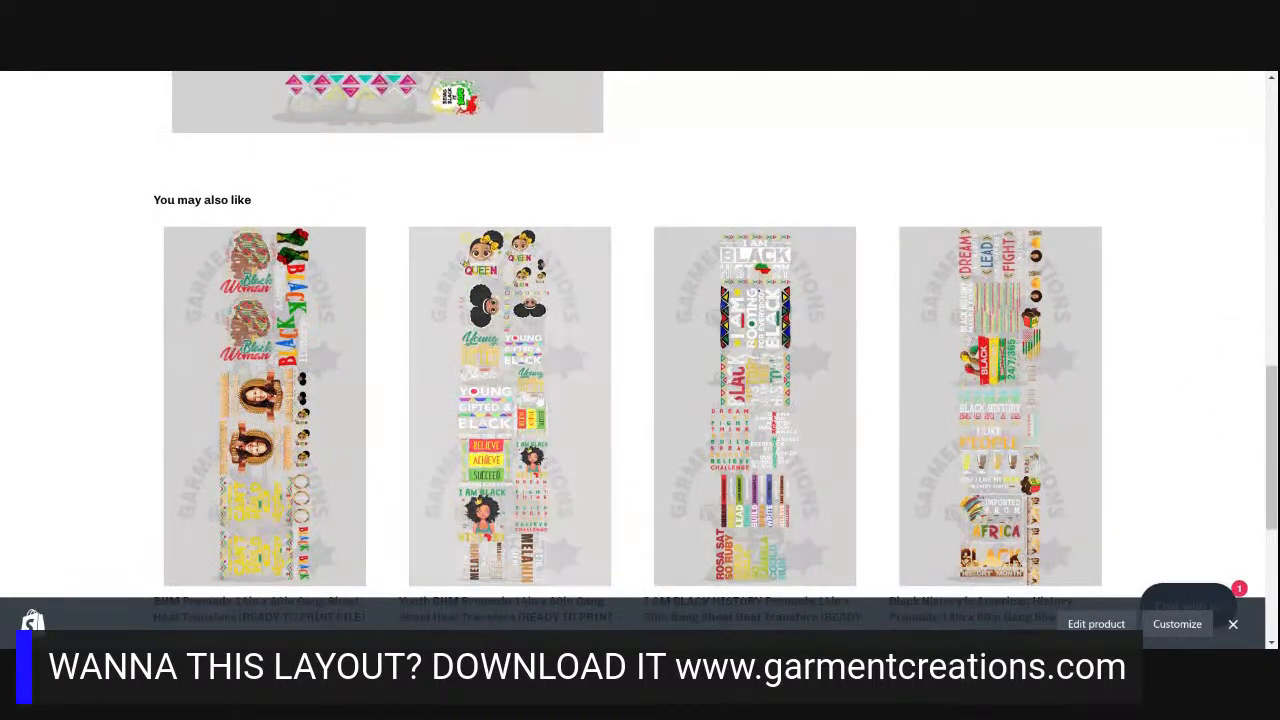
# Open the Youth BHM premade 14in x 60in gang sheet and look through its preview and description
pyautogui.click(540, 405)
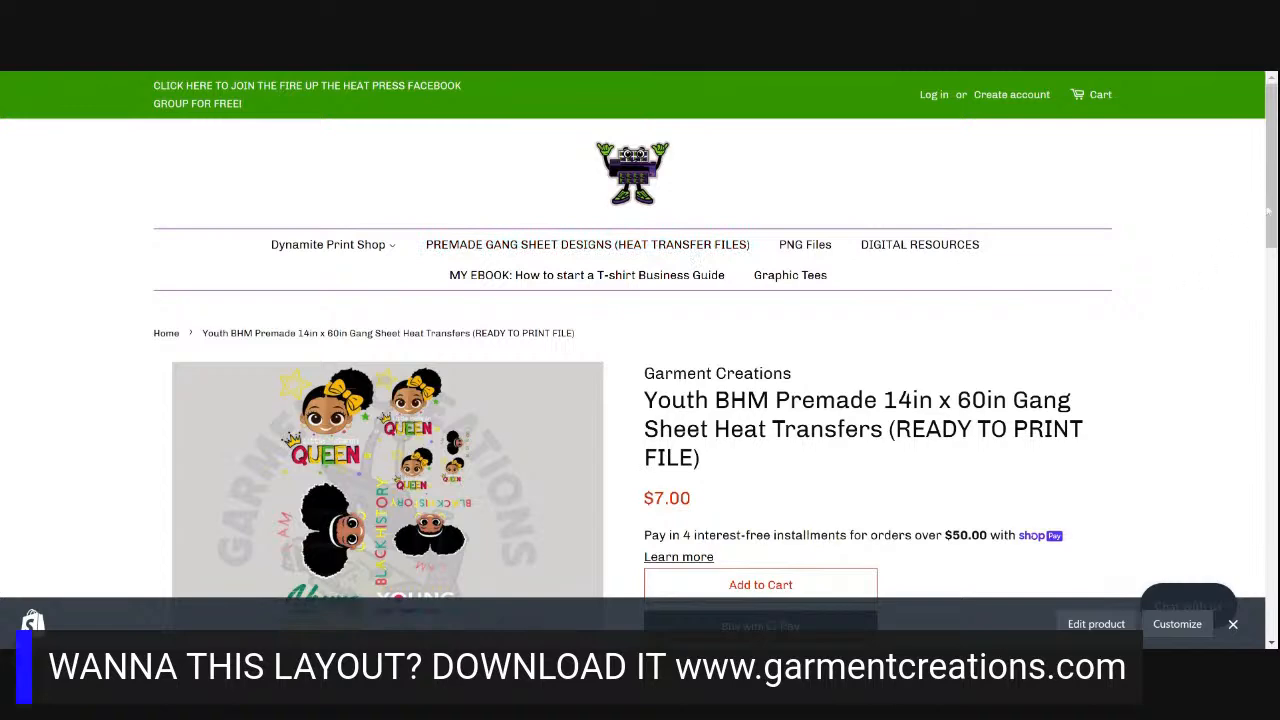
pyautogui.moveTo(1270, 212); pyautogui.dragTo(1257, 290)
pyautogui.scroll(-1, 1245, 319)
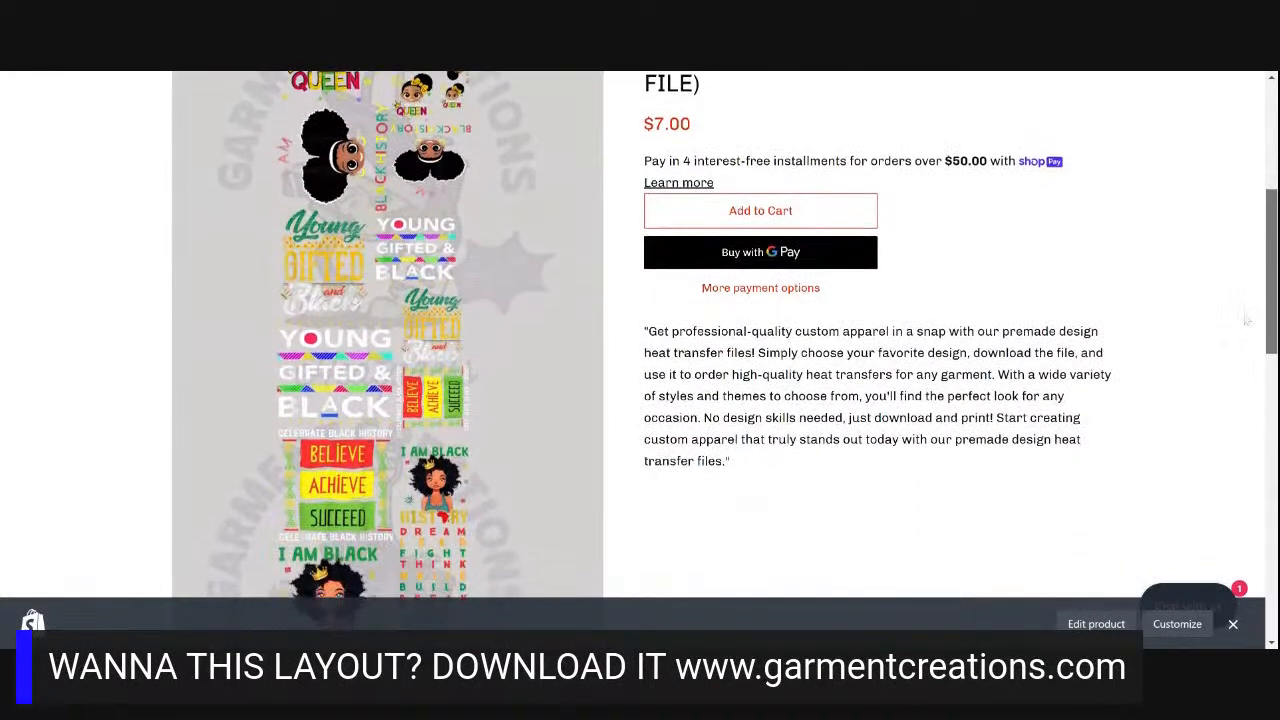
pyautogui.scroll(-2, 1245, 319)
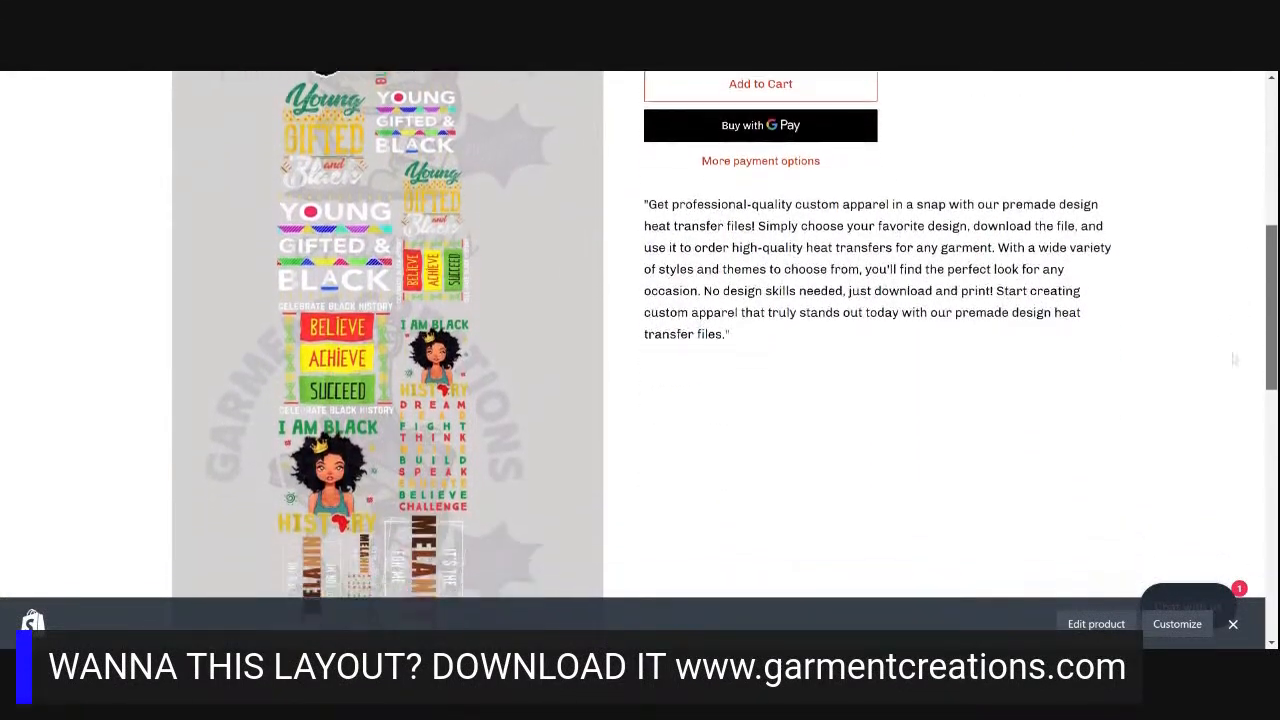
pyautogui.scroll(-1, 1224, 378)
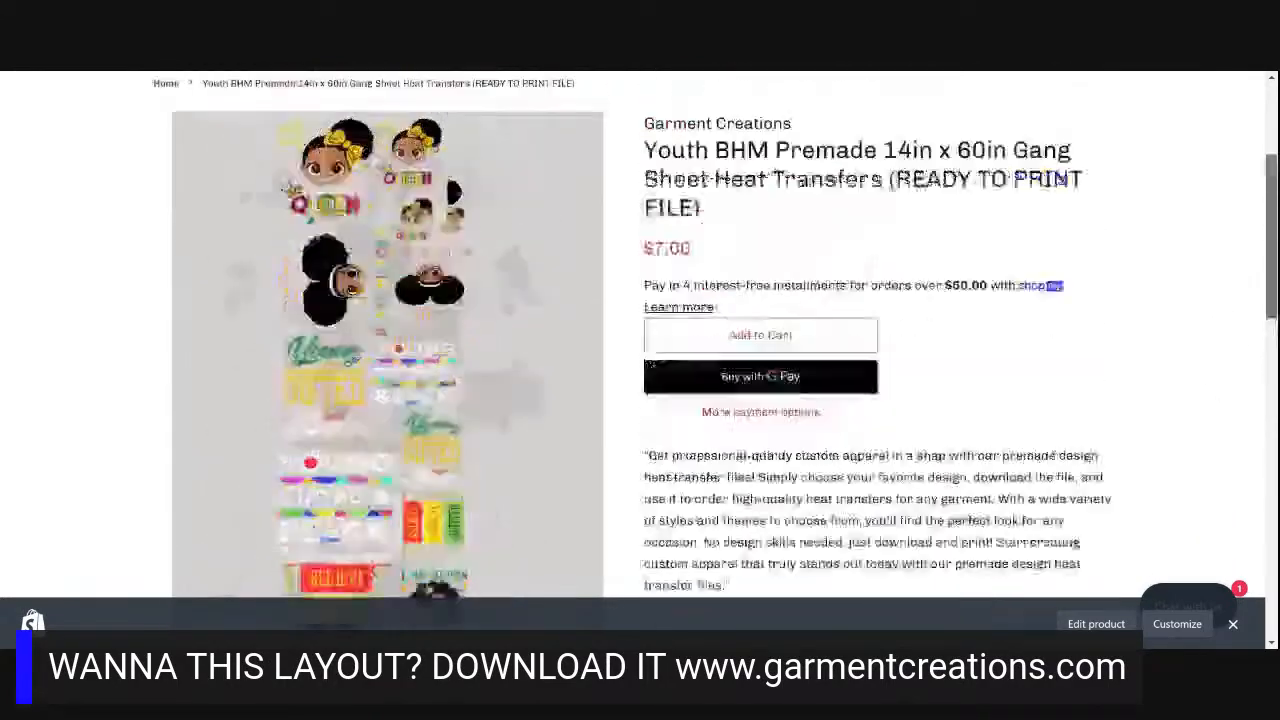
pyautogui.scroll(2, 640, 400)
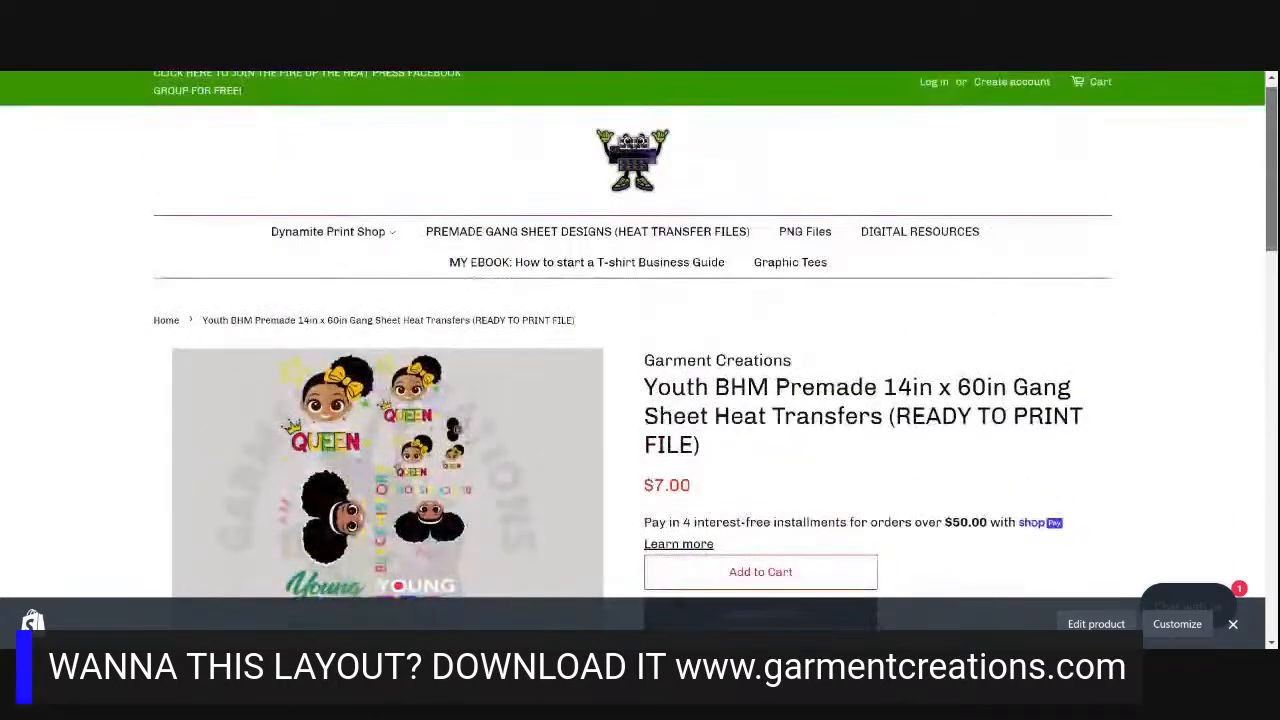
pyautogui.moveTo(1271, 169)
pyautogui.mouseDown()
pyautogui.moveTo(1271, 215)
pyautogui.moveTo(1271, 165)
pyautogui.mouseUp()
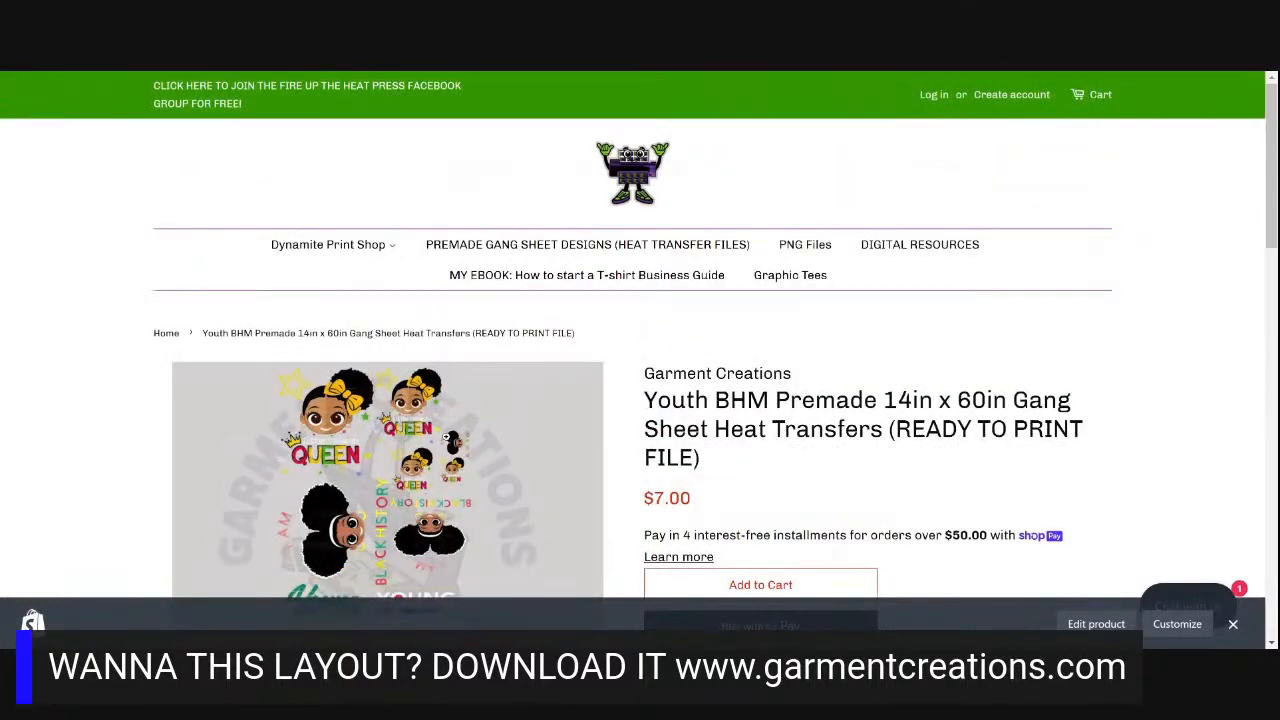